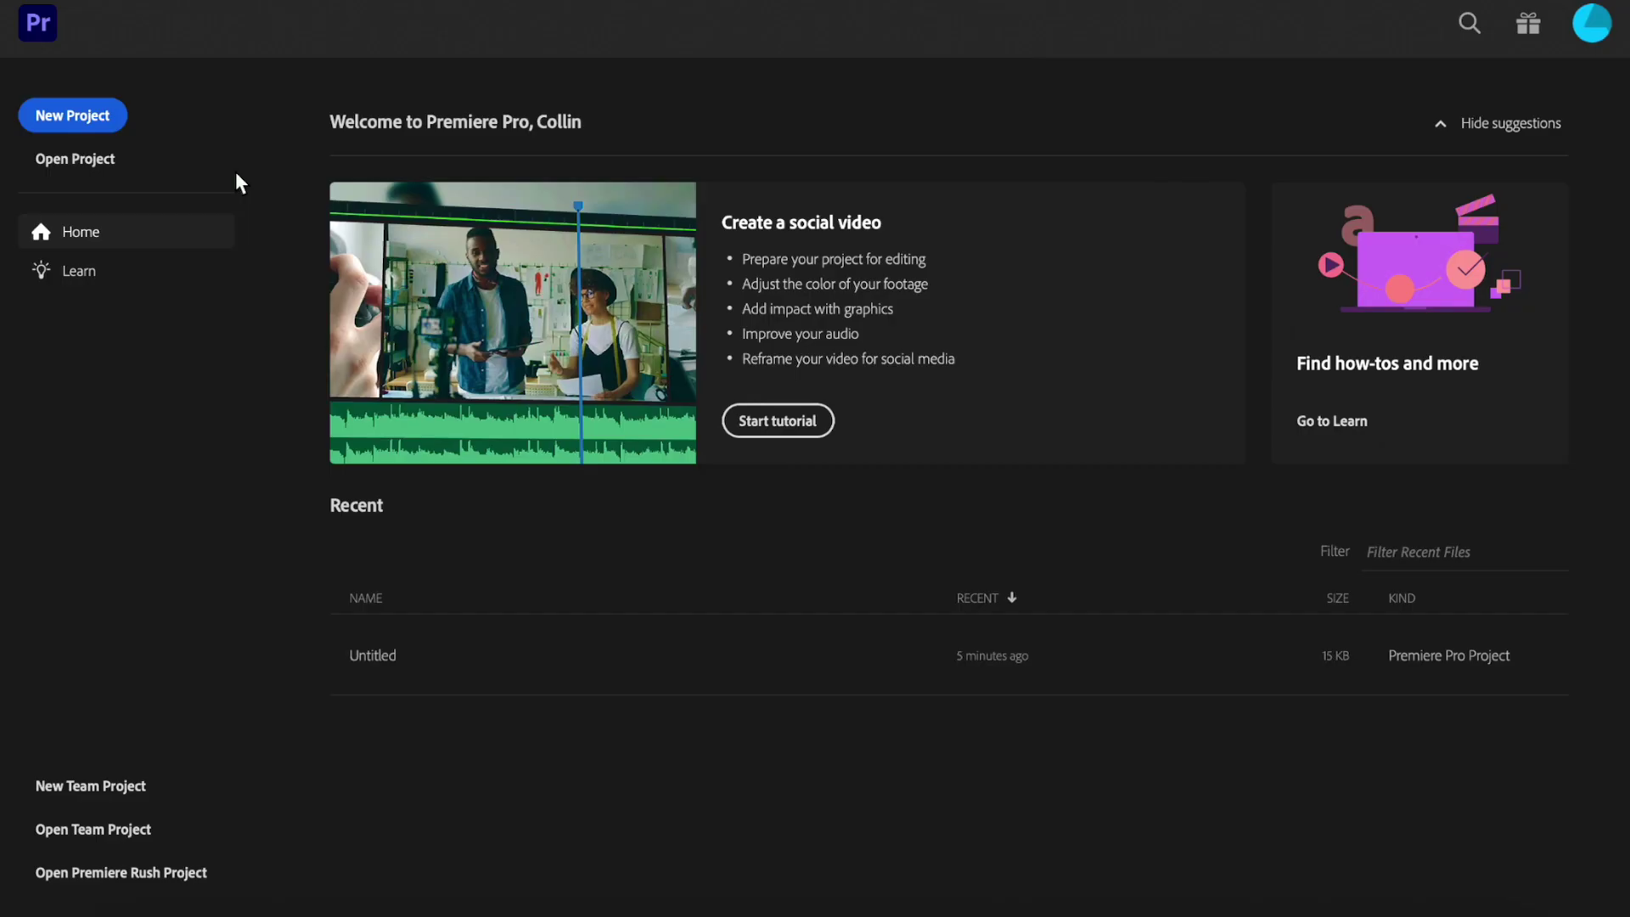
- Create a new project and sequence from C0572 copy, new1, ES_Late Nights and new2
{"action": "left_click", "coordinate": [99, 115]}
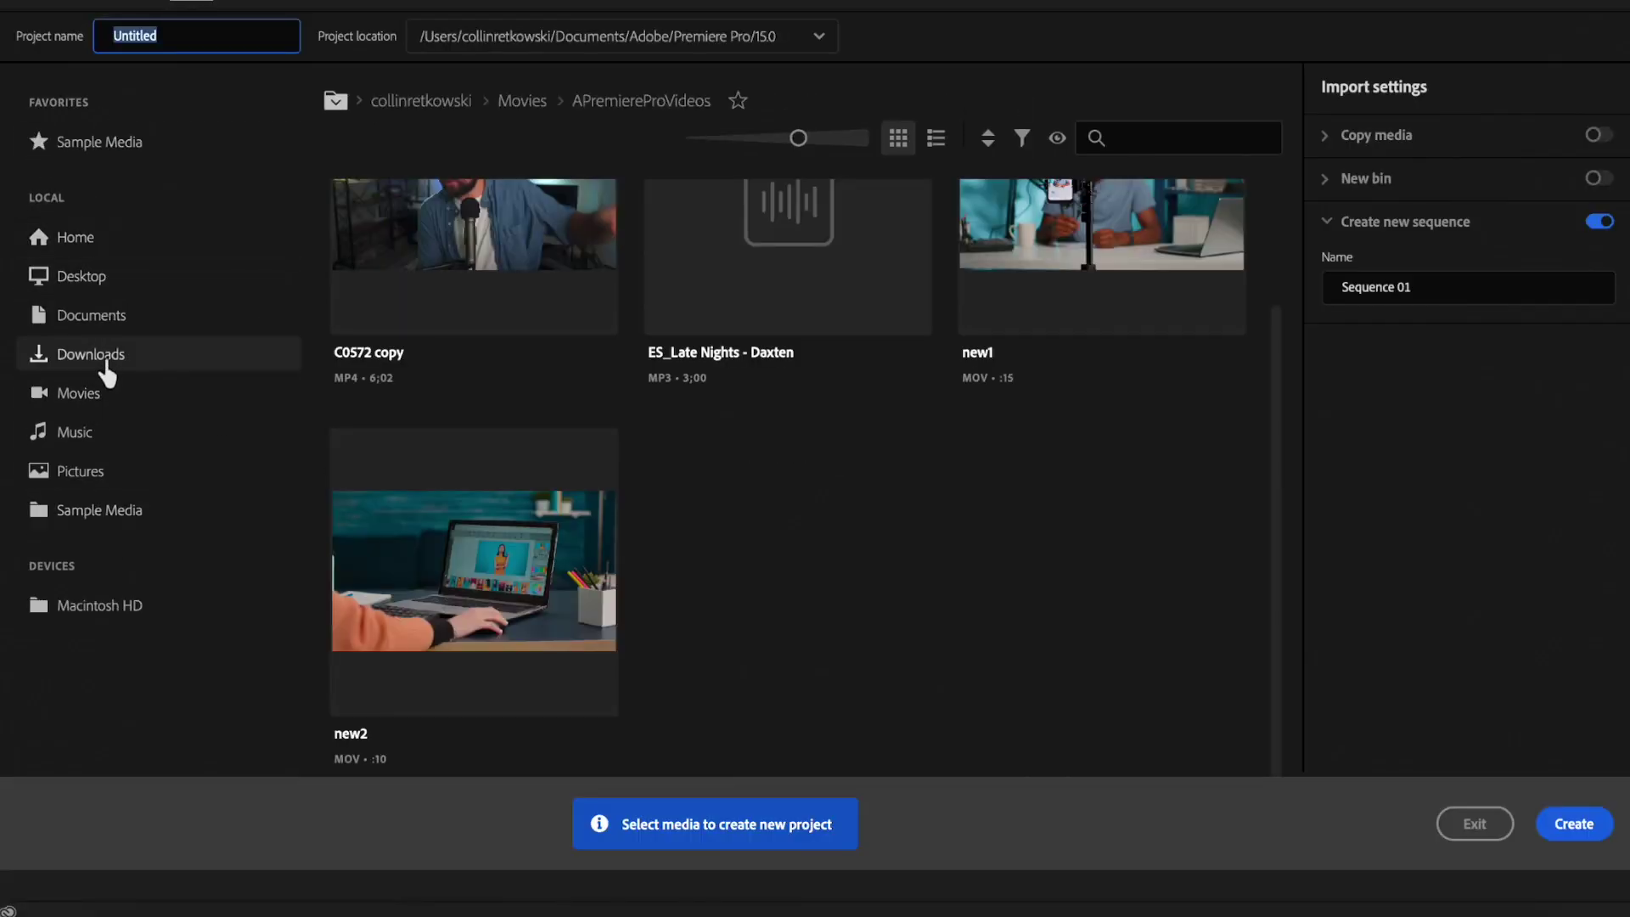
{"action": "scroll", "coordinate": [816, 626], "scroll_direction": "up", "scroll_amount": 3}
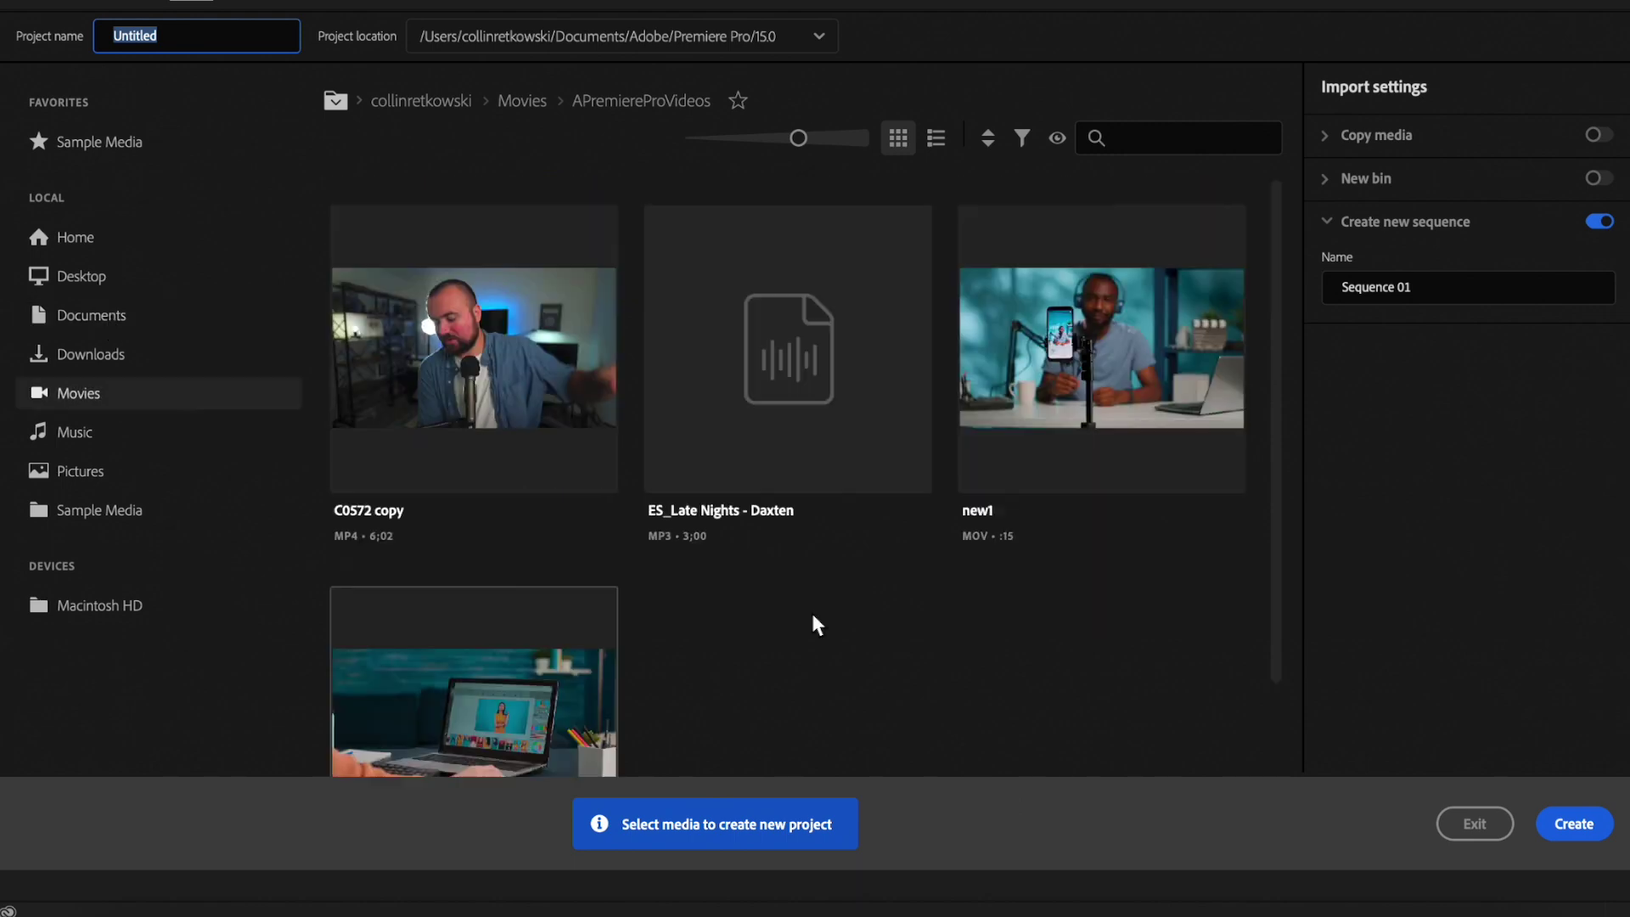
{"action": "left_click", "coordinate": [369, 244]}
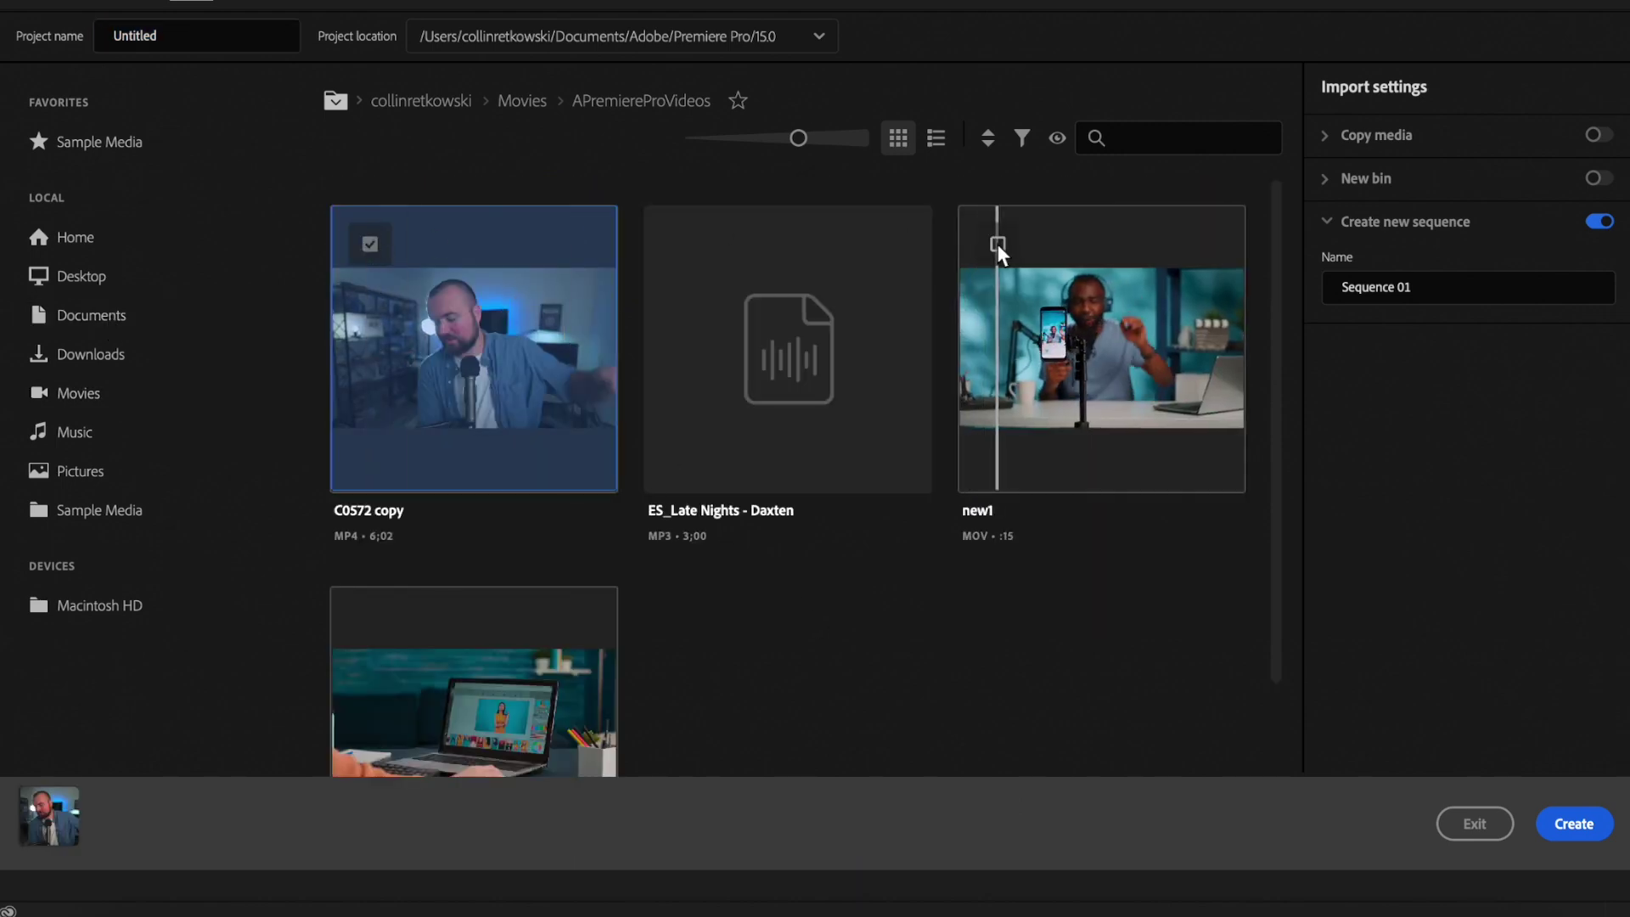
{"action": "left_click", "coordinate": [998, 245]}
{"action": "left_click", "coordinate": [684, 244]}
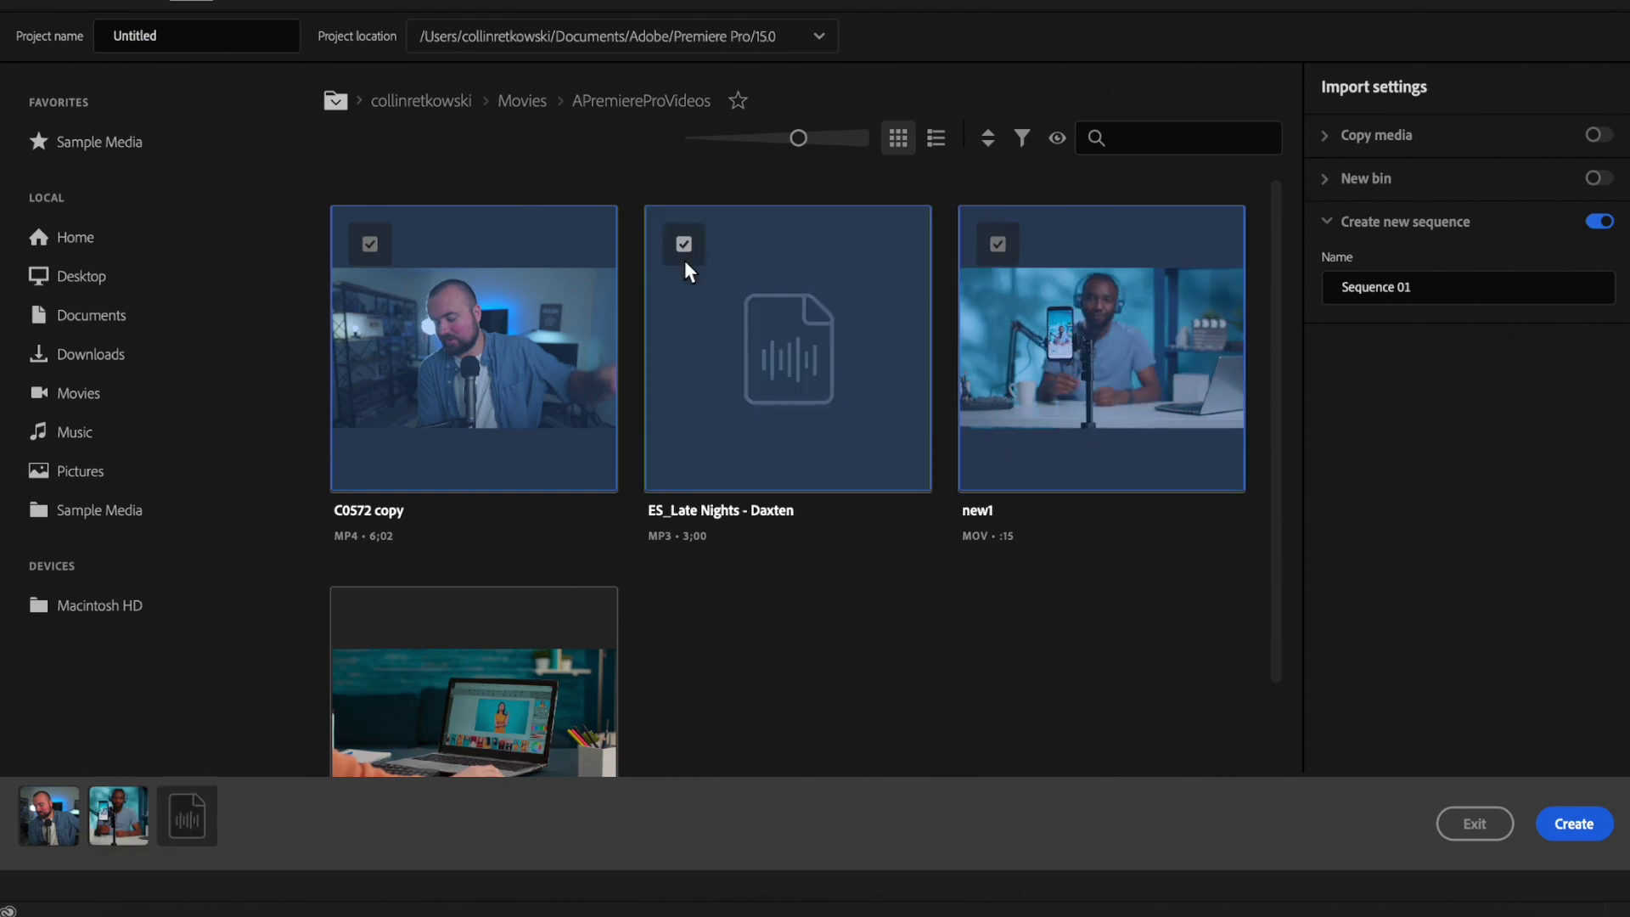
{"action": "scroll", "coordinate": [594, 531], "scroll_direction": "down", "scroll_amount": 2}
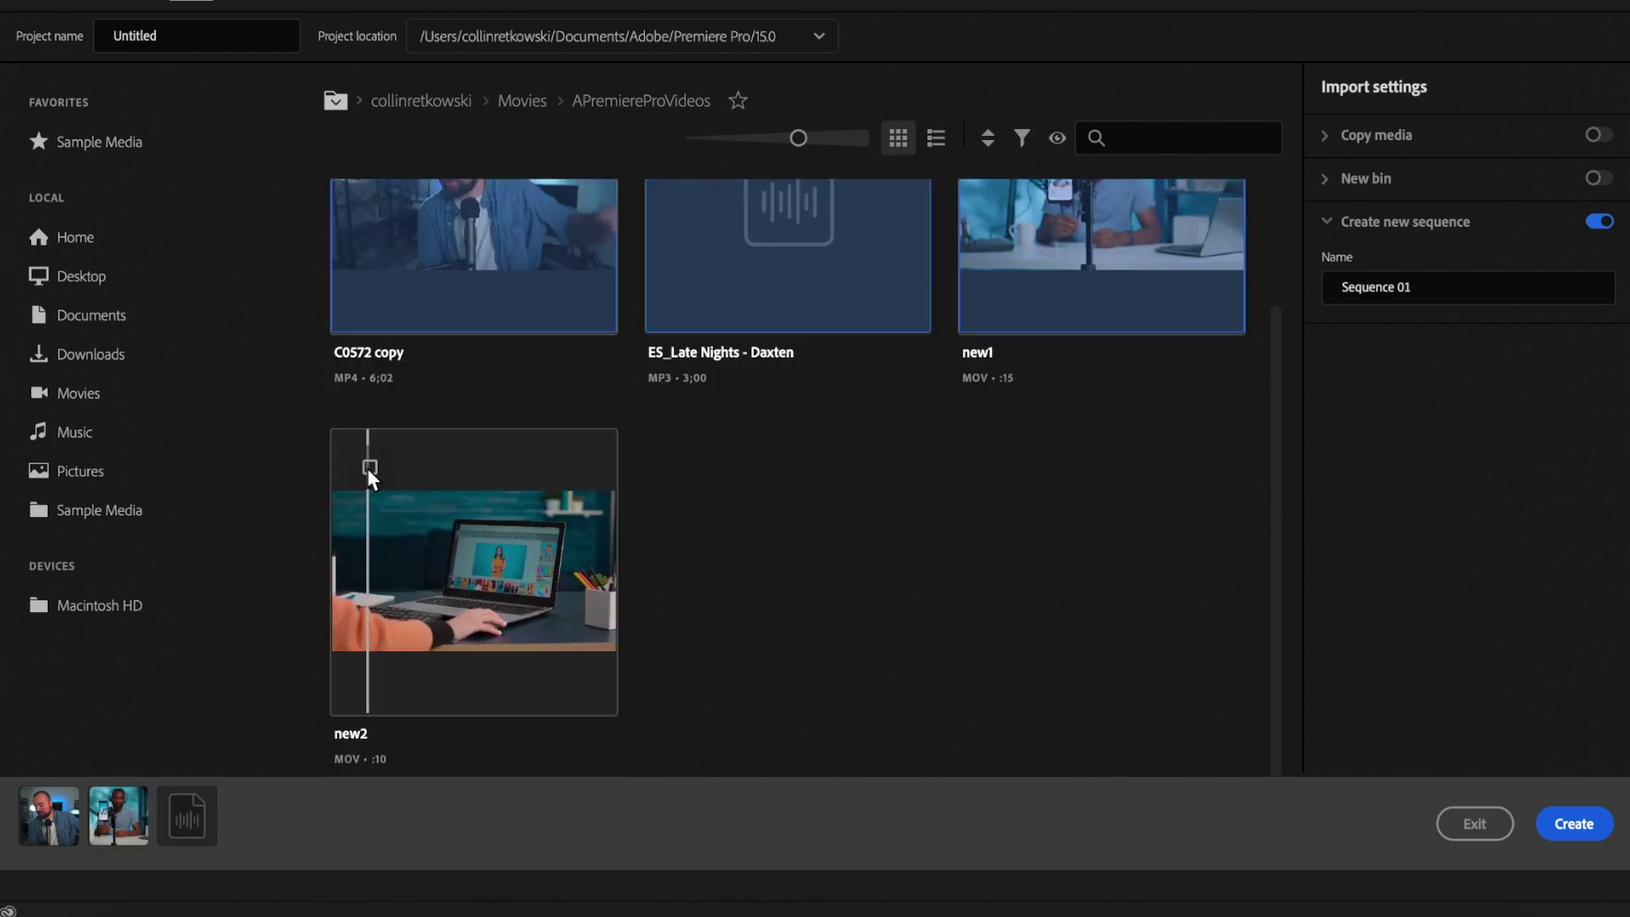
{"action": "left_click", "coordinate": [366, 466]}
{"action": "left_click", "coordinate": [1566, 831]}
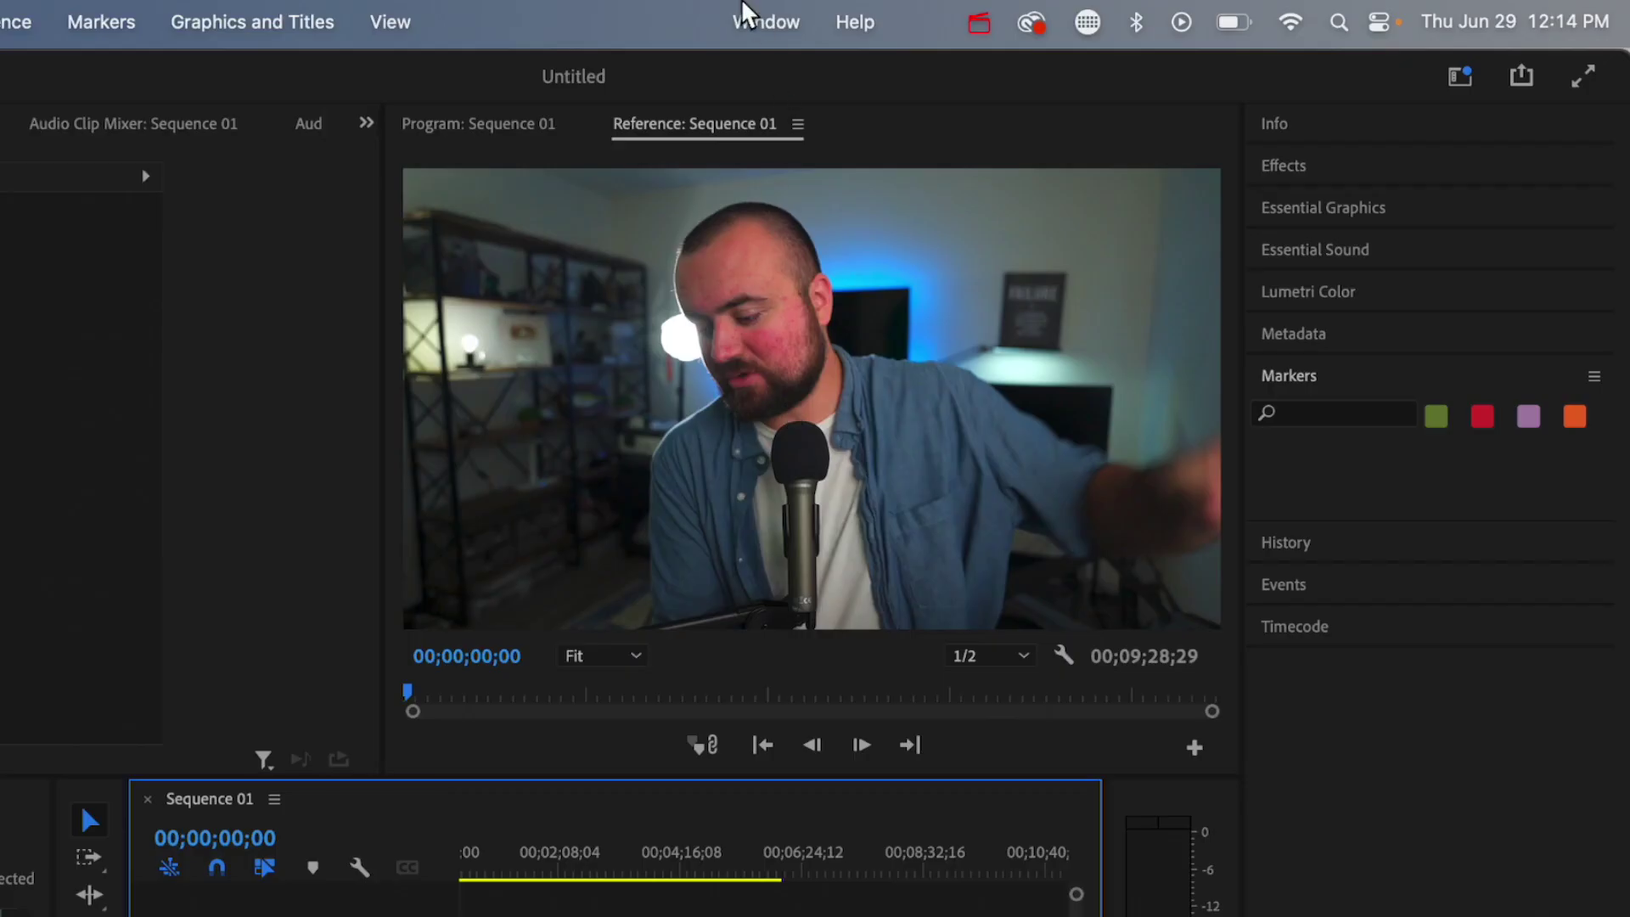
- Apply the All Panels workspace layout from the Window menu
{"action": "left_click", "coordinate": [948, 0]}
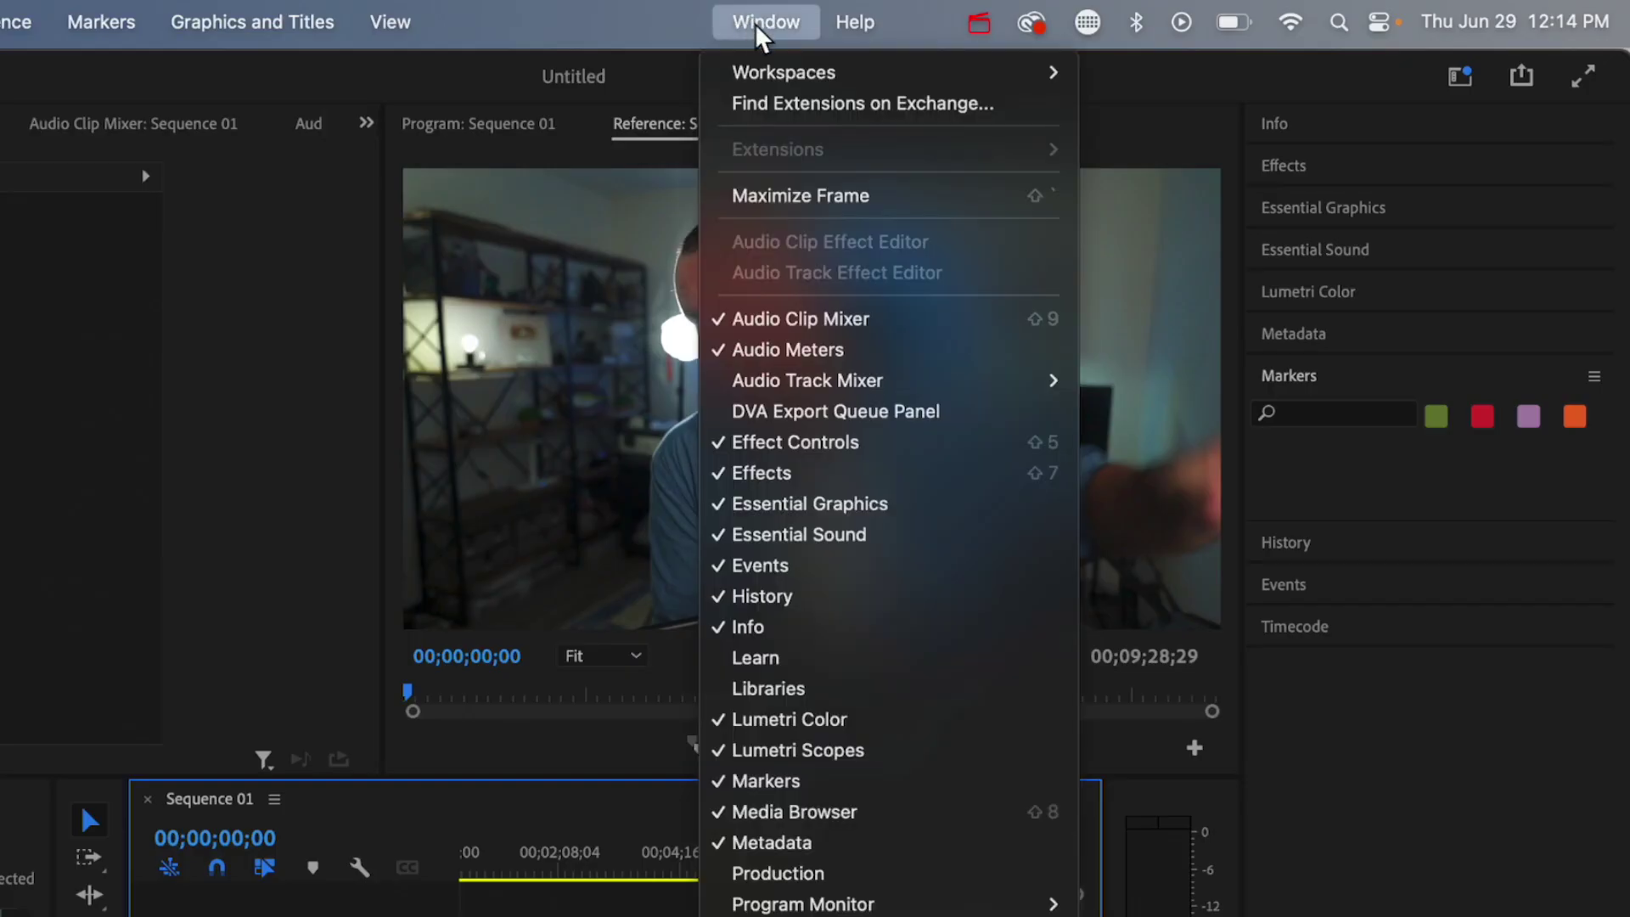
{"action": "mouse_move", "coordinate": [776, 75]}
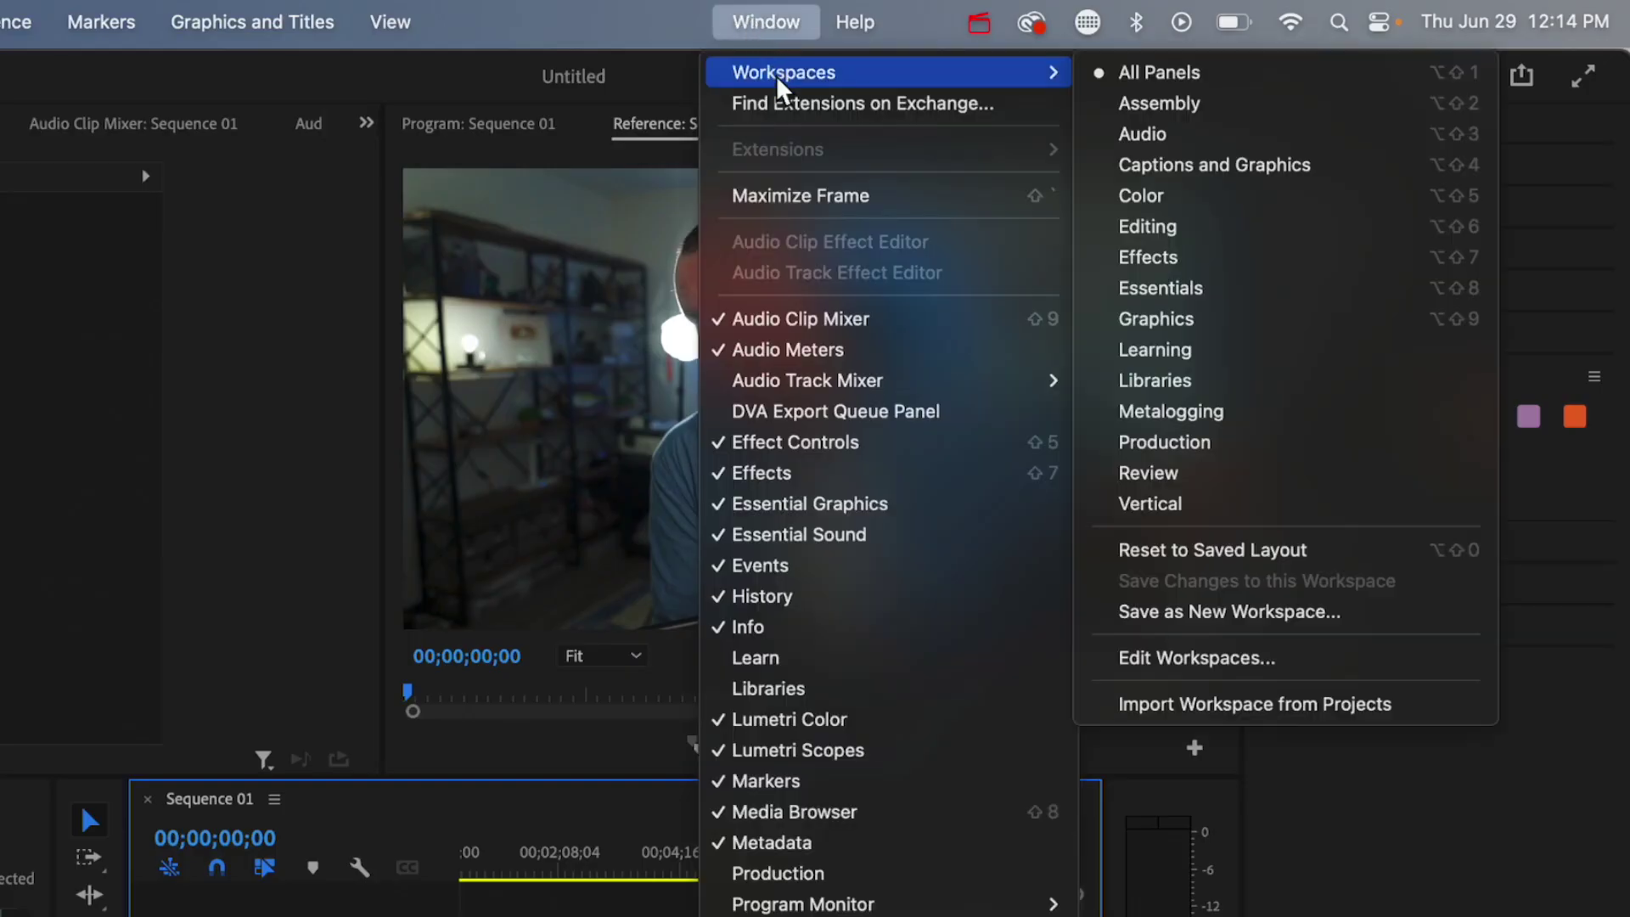
{"action": "left_click", "coordinate": [1189, 76]}
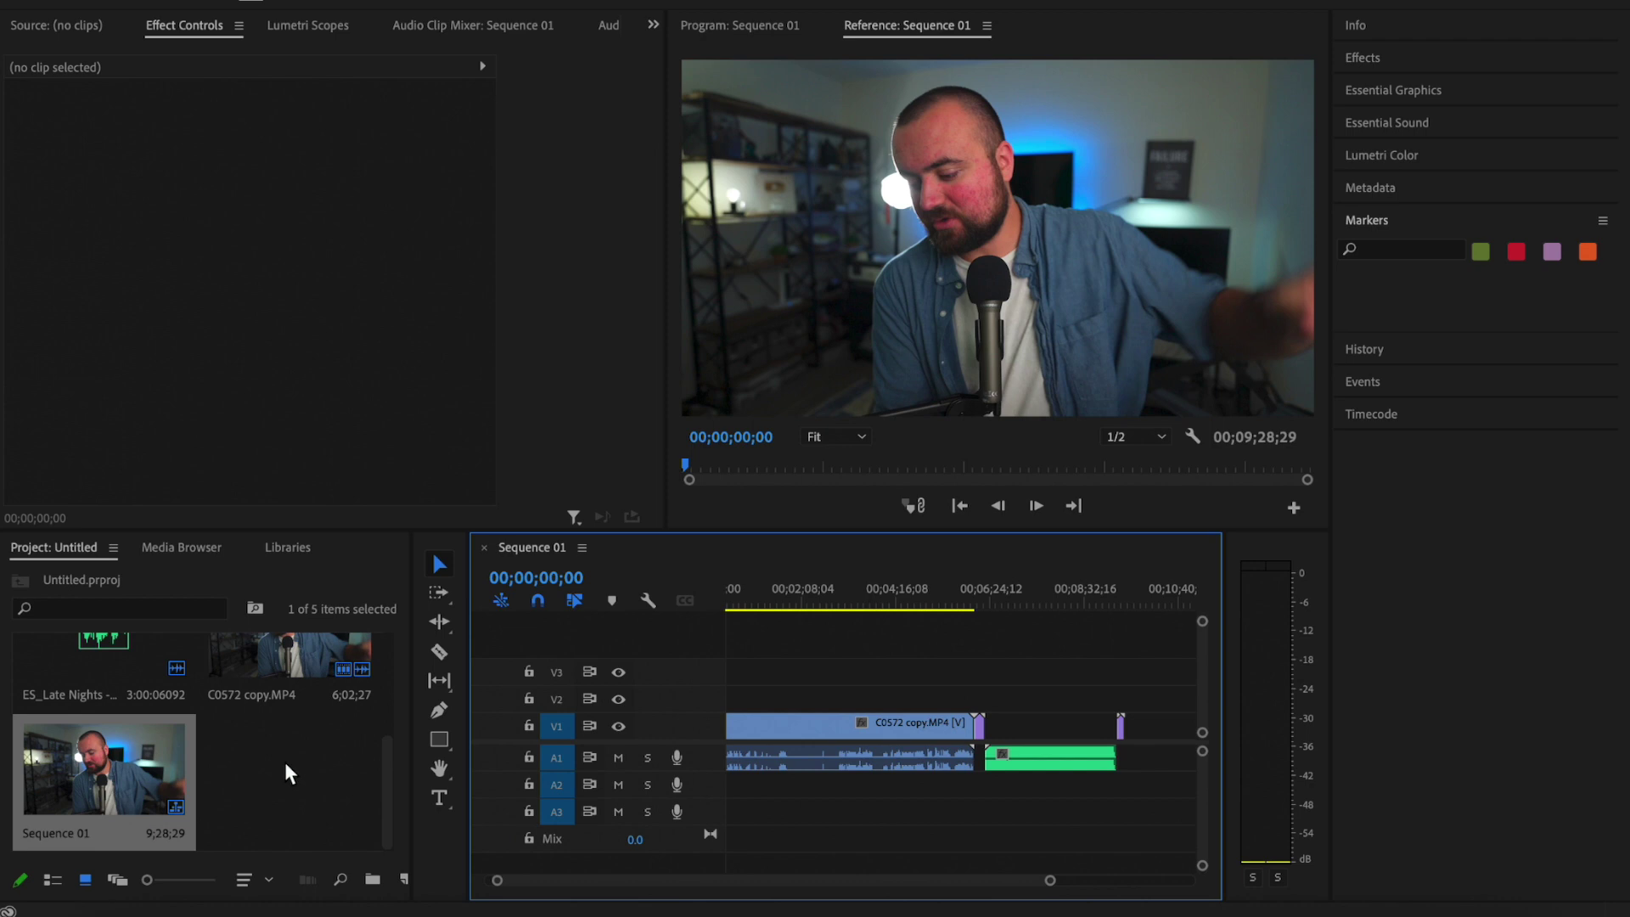
{"action": "right_click", "coordinate": [286, 765]}
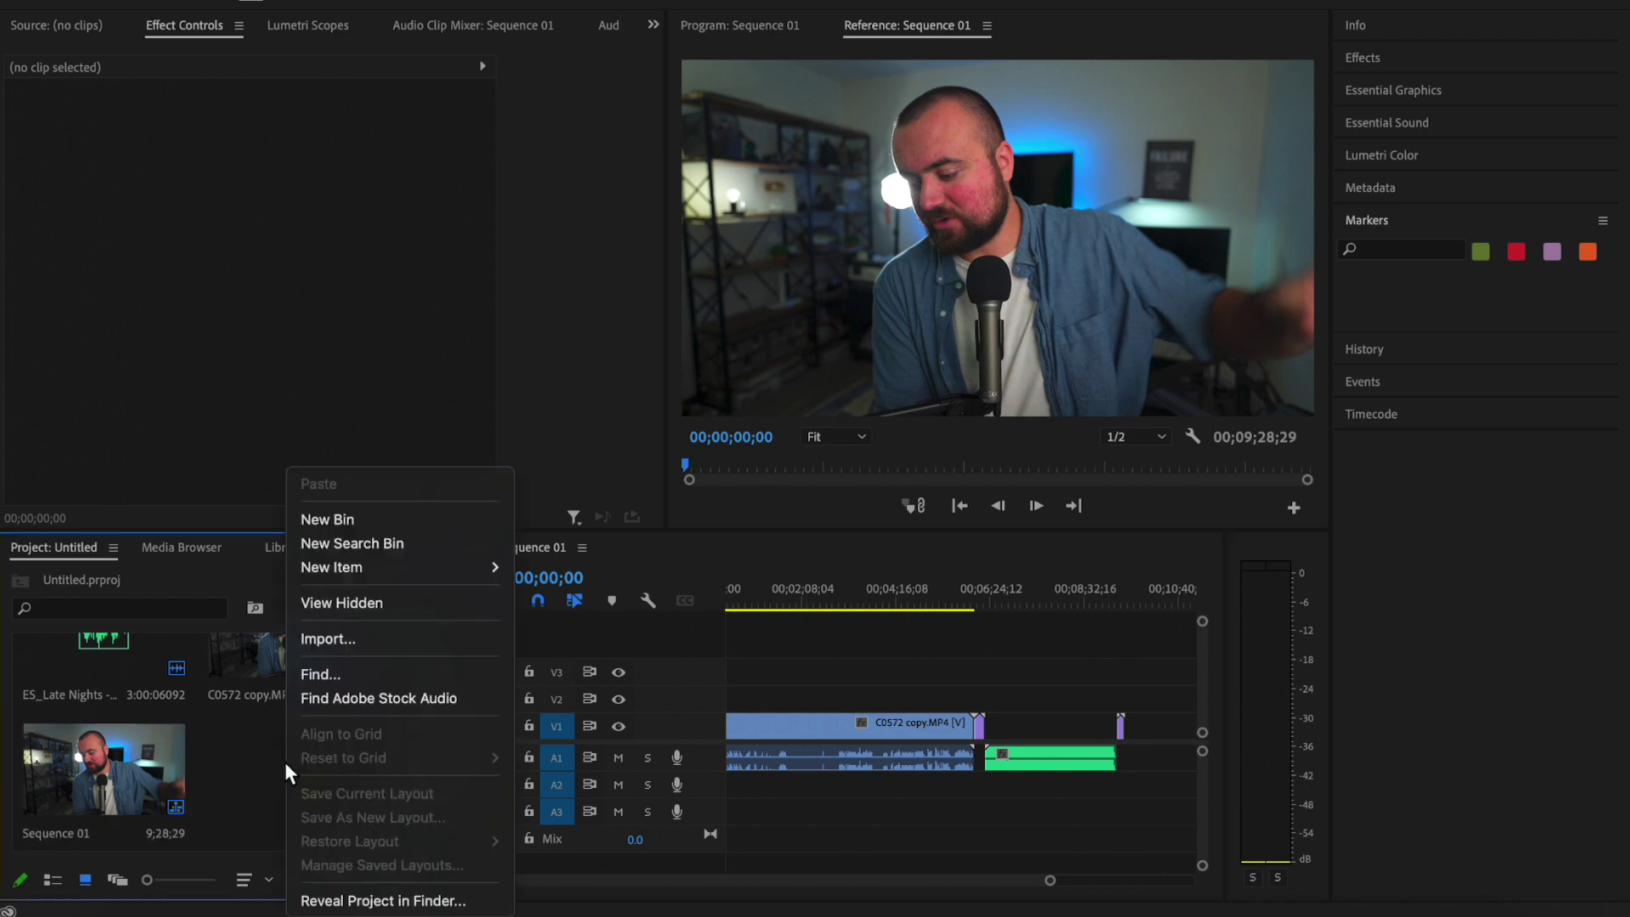
{"action": "left_click", "coordinate": [347, 640]}
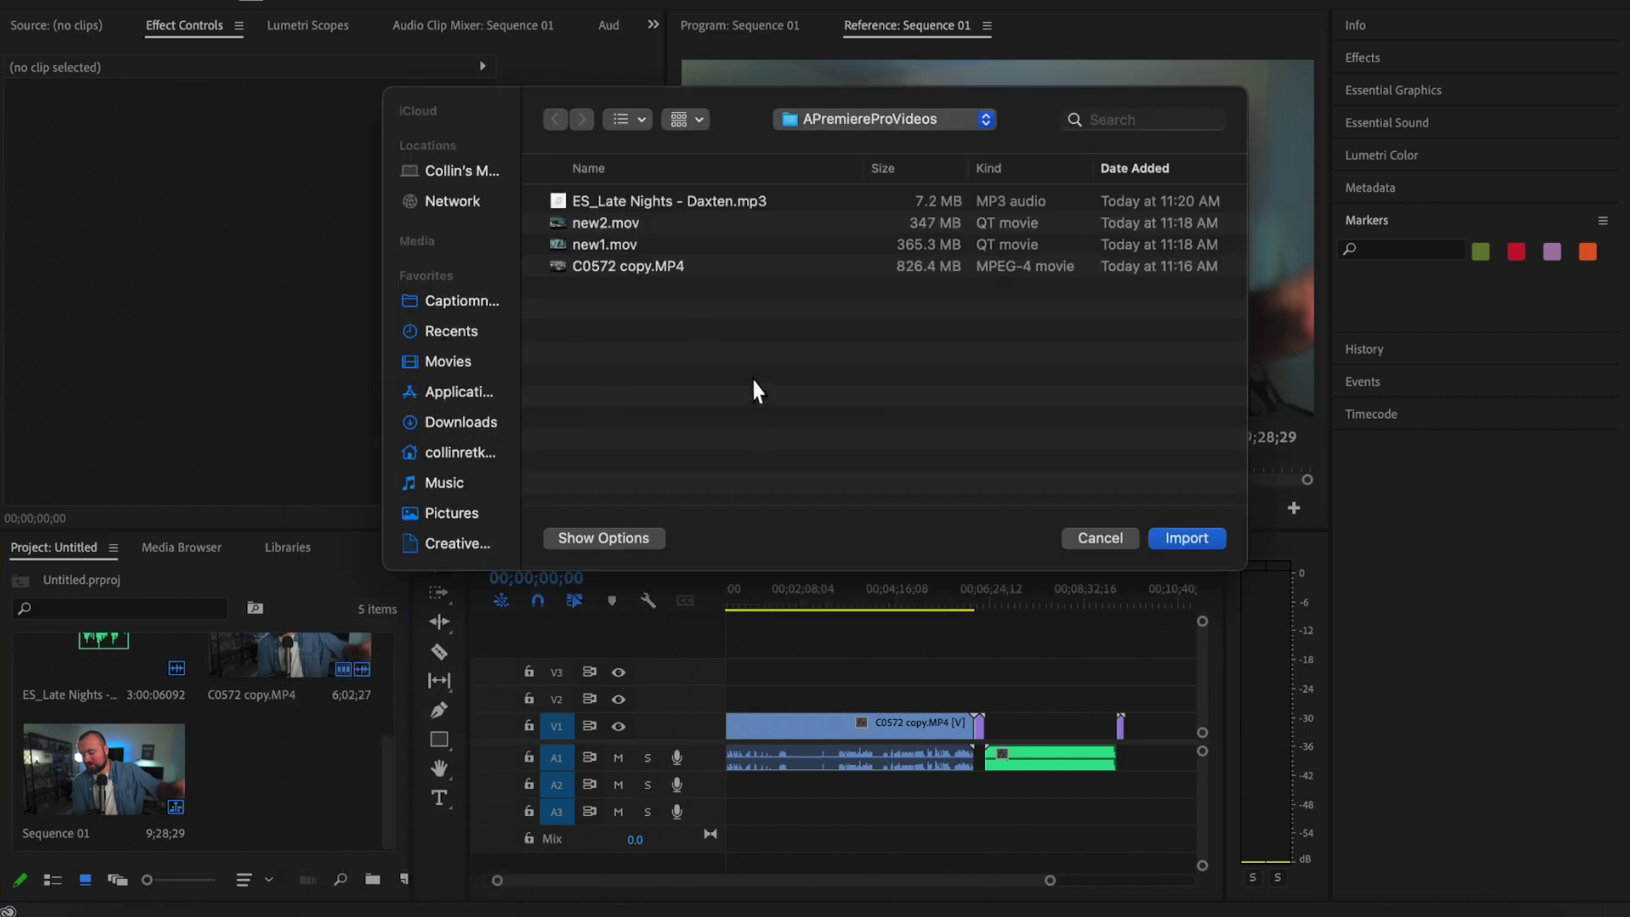
{"action": "left_click", "coordinate": [1100, 538]}
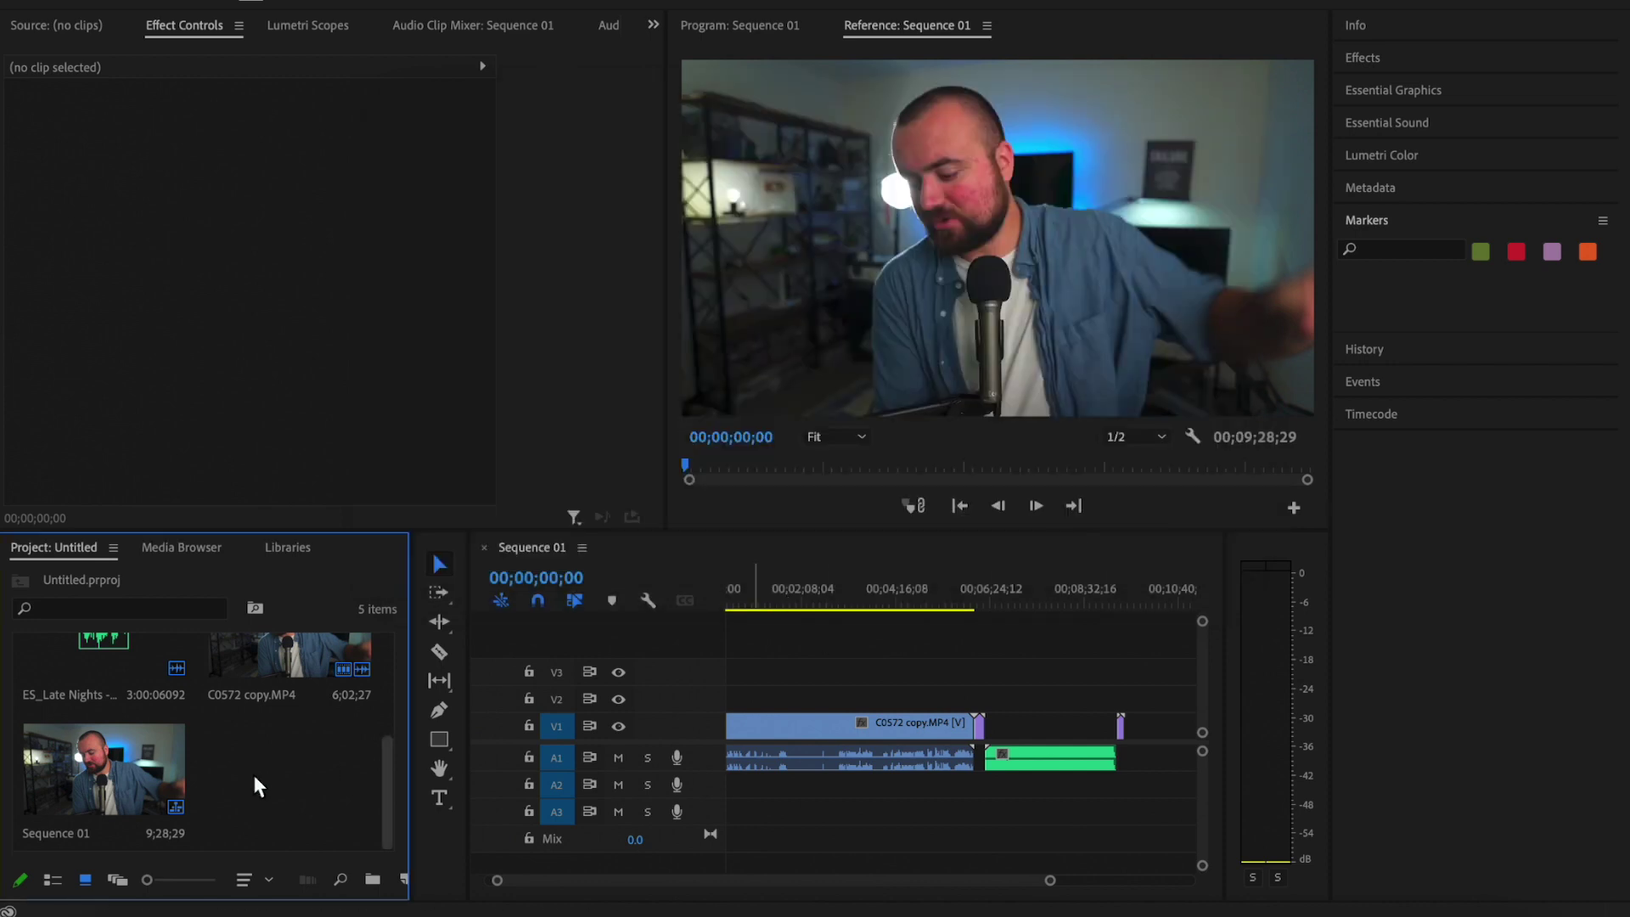
- Select all the clips on the timeline and delete them
{"action": "scroll", "coordinate": [280, 753], "scroll_direction": "up", "scroll_amount": 3}
{"action": "scroll", "coordinate": [282, 753], "scroll_direction": "down", "scroll_amount": 3}
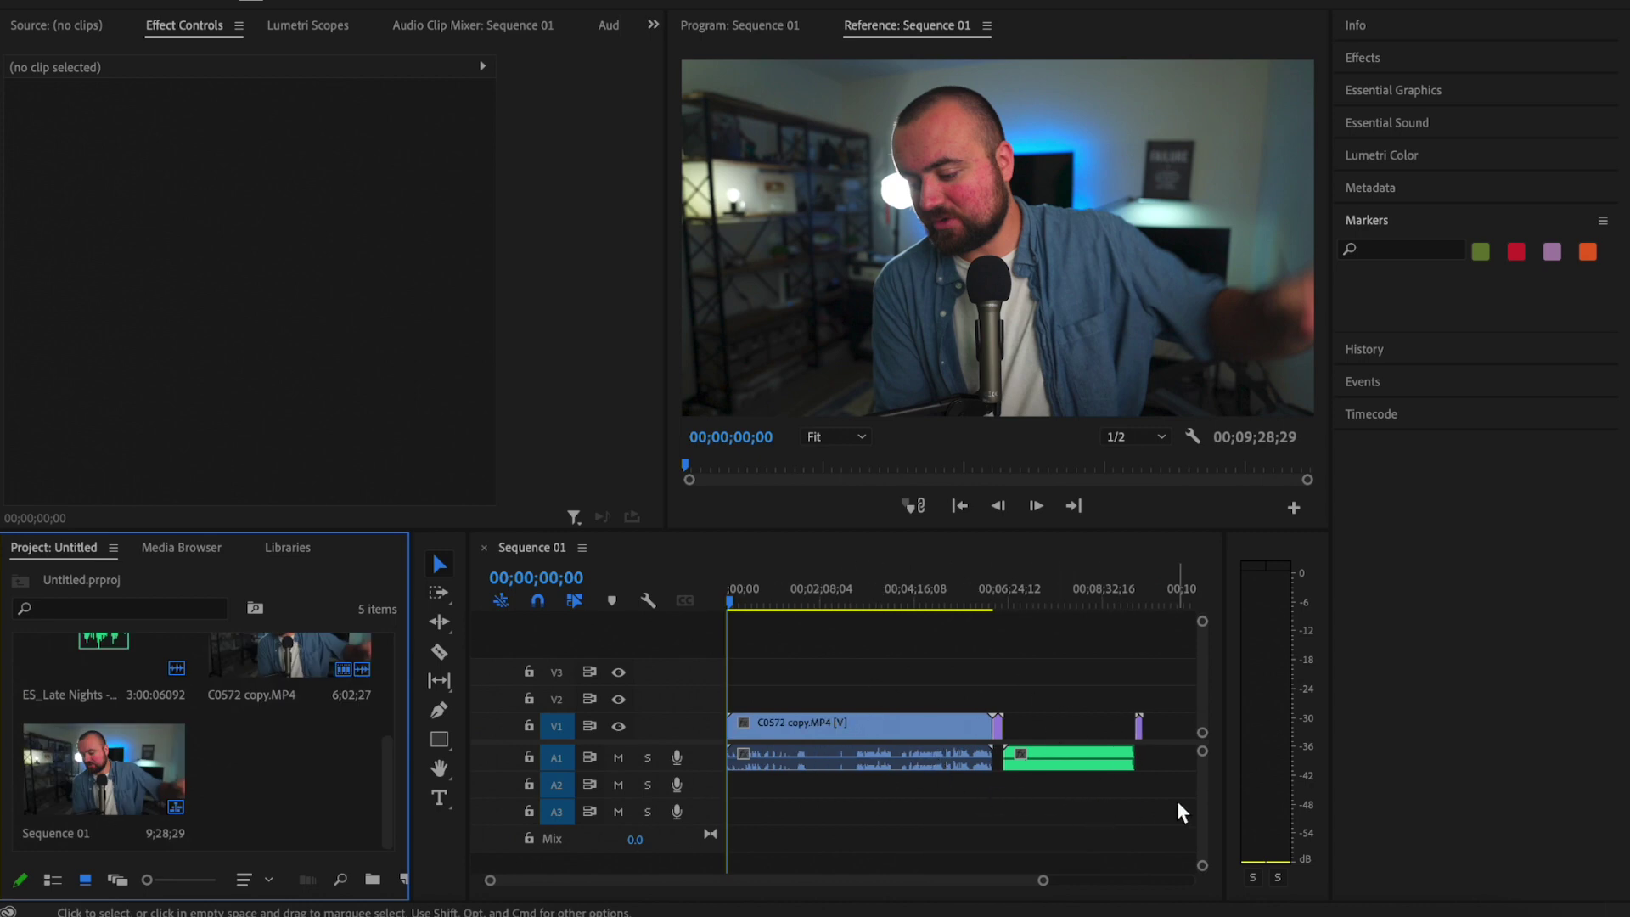
{"action": "left_click_drag", "start_coordinate": [1176, 800], "coordinate": [807, 684]}
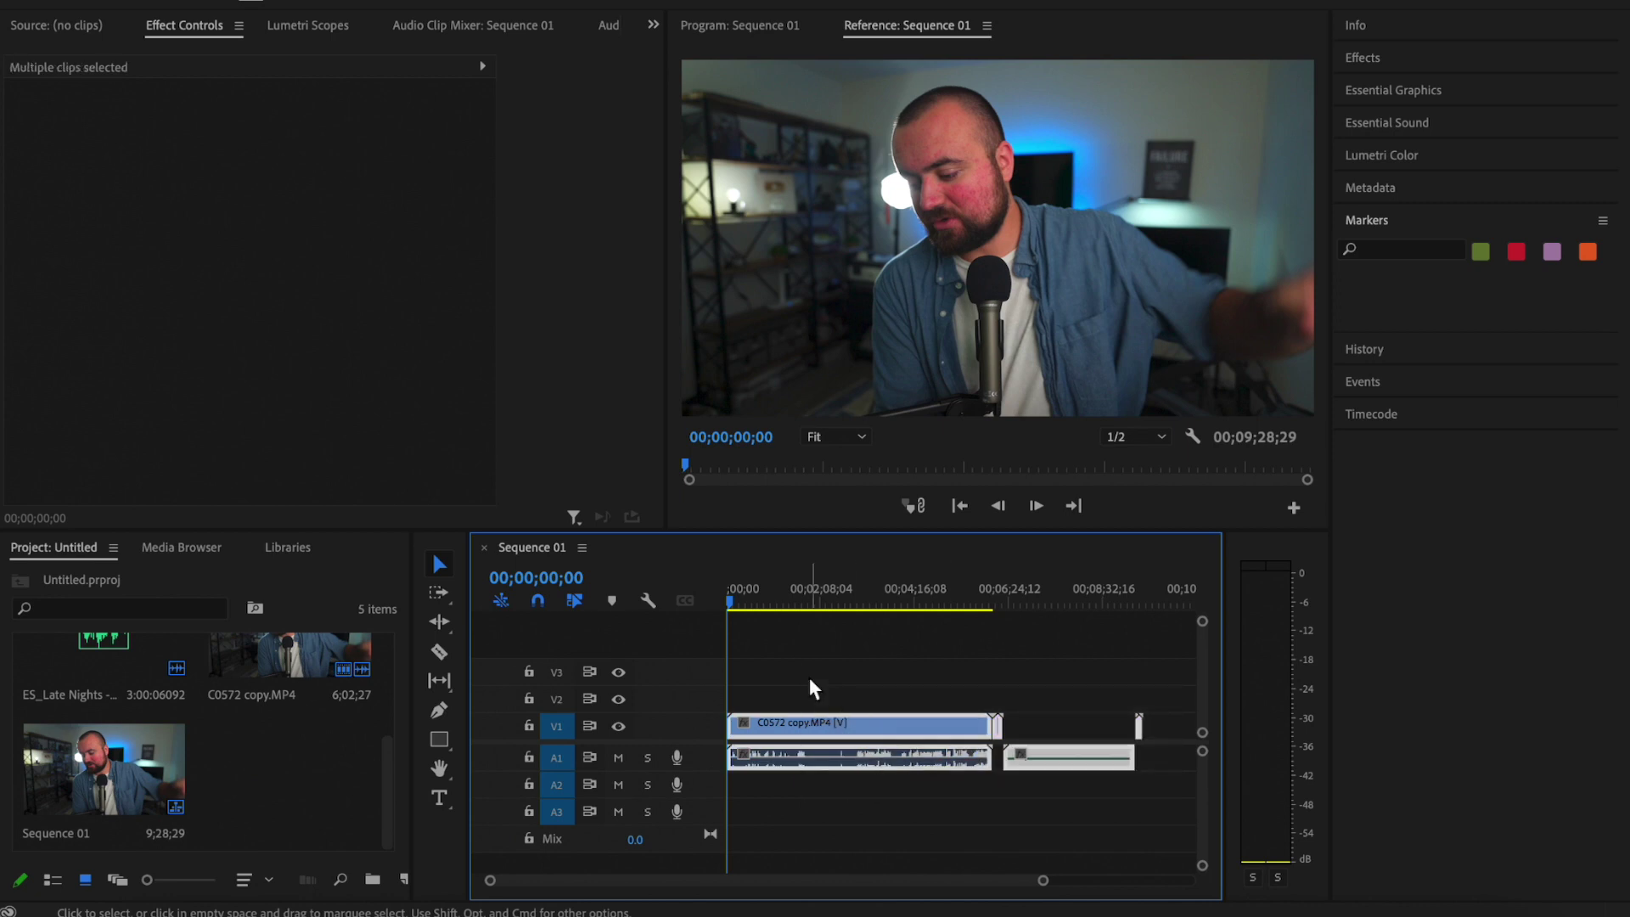
{"action": "key", "text": "BackSpace"}
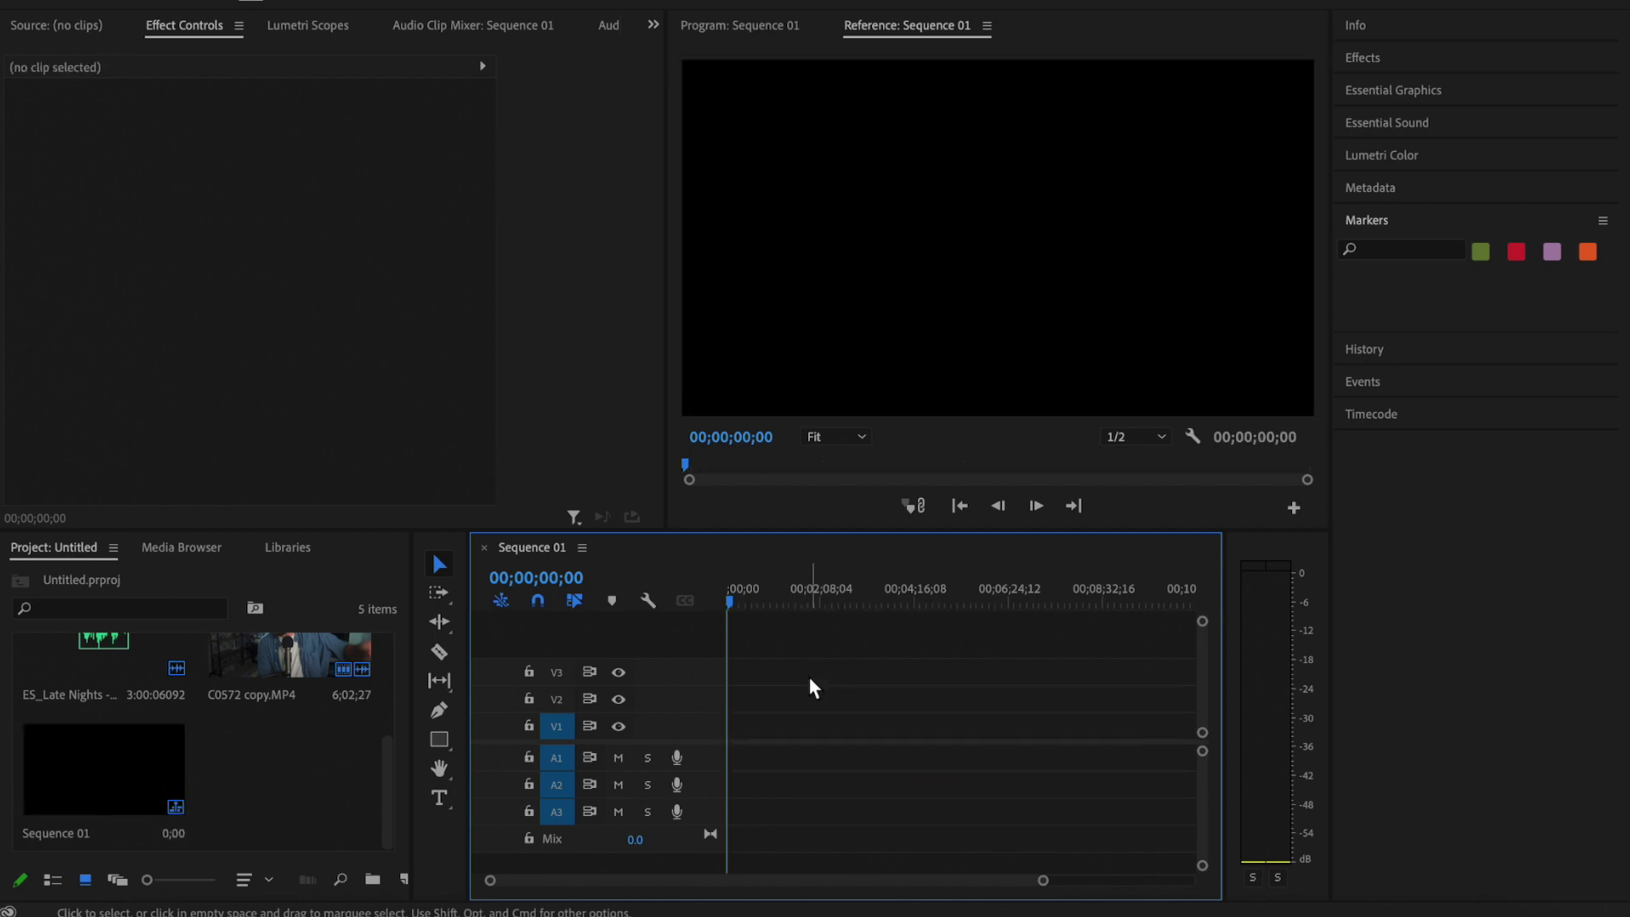
- Place C0572 copy, new2.mov and new1.mov back to back on V1
{"action": "scroll", "coordinate": [299, 774], "scroll_direction": "up", "scroll_amount": 3}
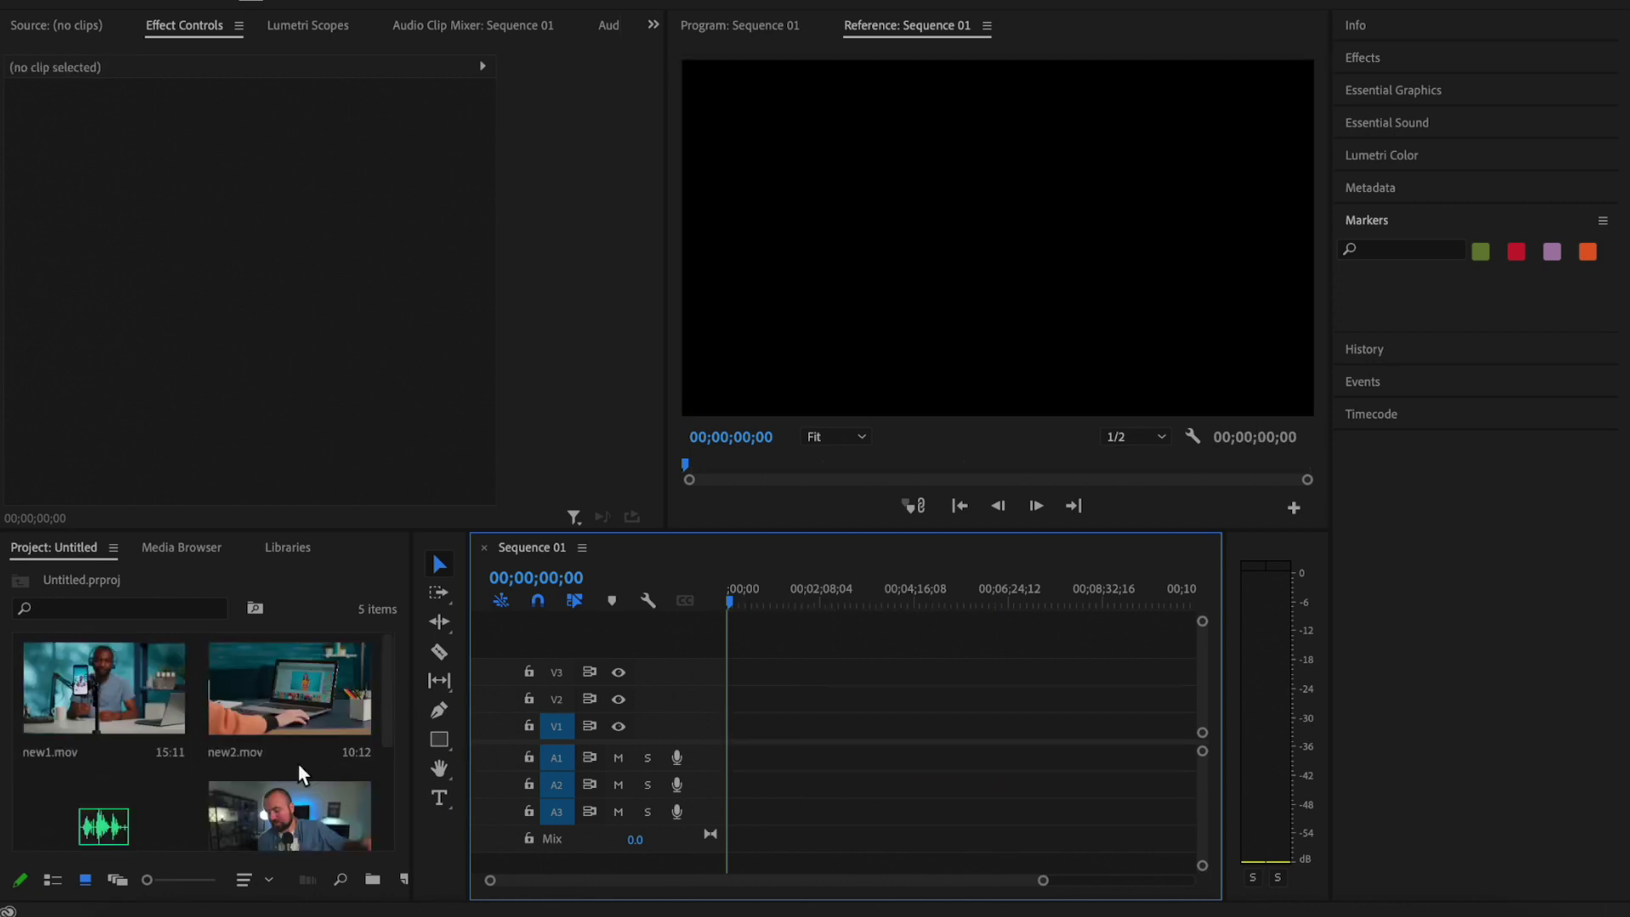
{"action": "left_click_drag", "start_coordinate": [254, 827], "coordinate": [771, 738]}
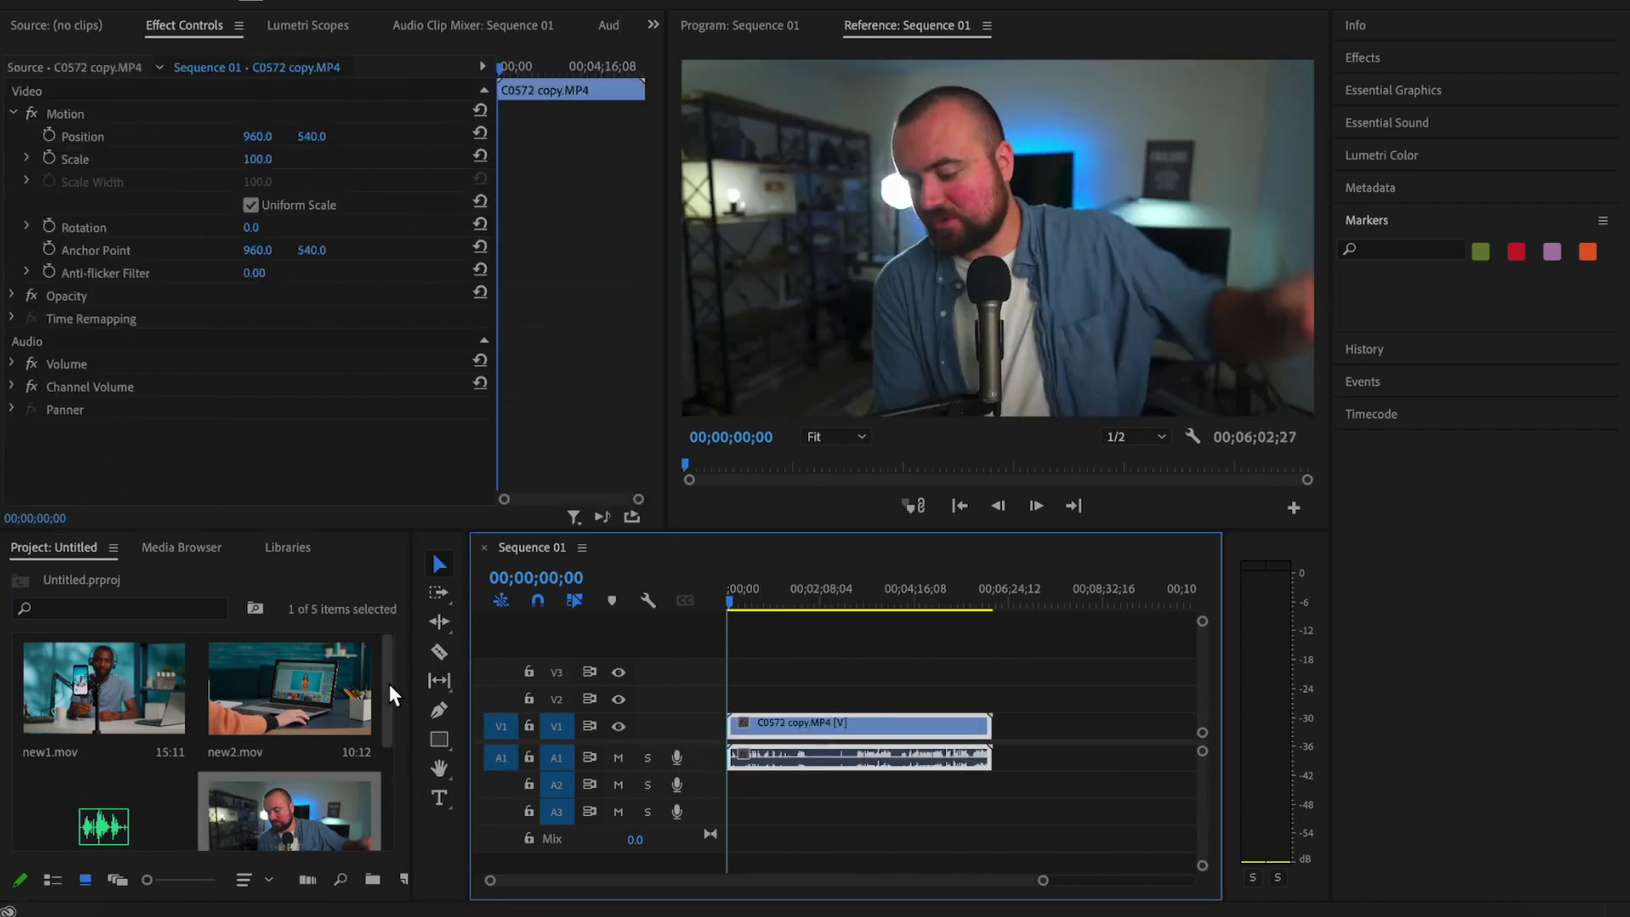
{"action": "left_click_drag", "start_coordinate": [299, 689], "coordinate": [1003, 747]}
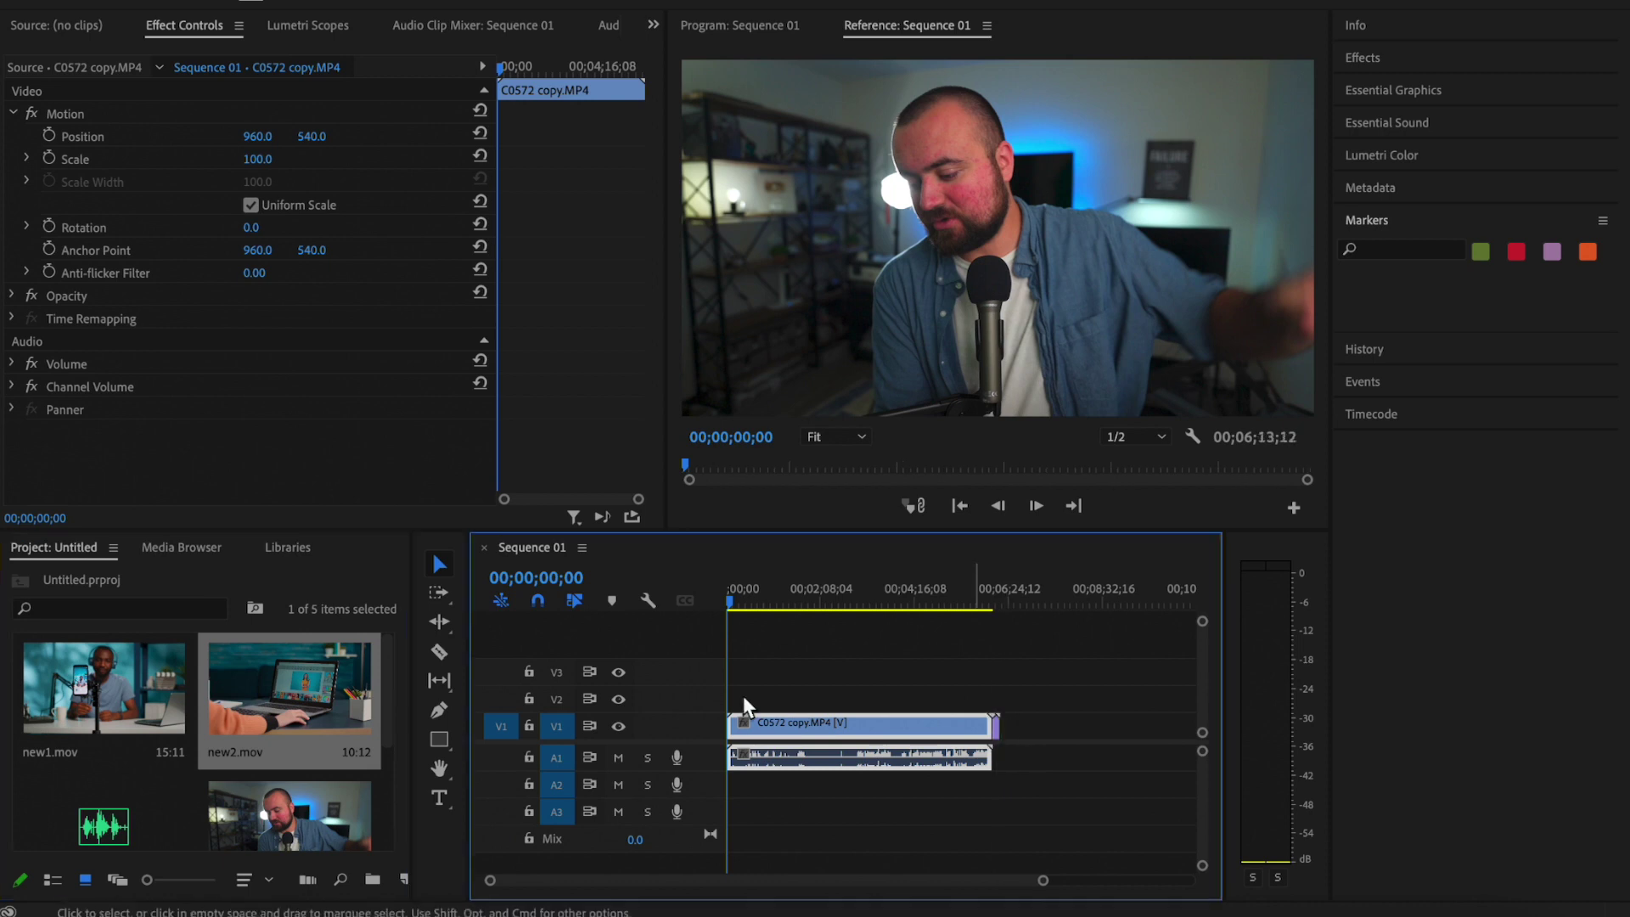
{"action": "left_click_drag", "start_coordinate": [103, 687], "coordinate": [1005, 745]}
{"action": "scroll", "coordinate": [1014, 744], "scroll_direction": "up", "scroll_amount": 5}
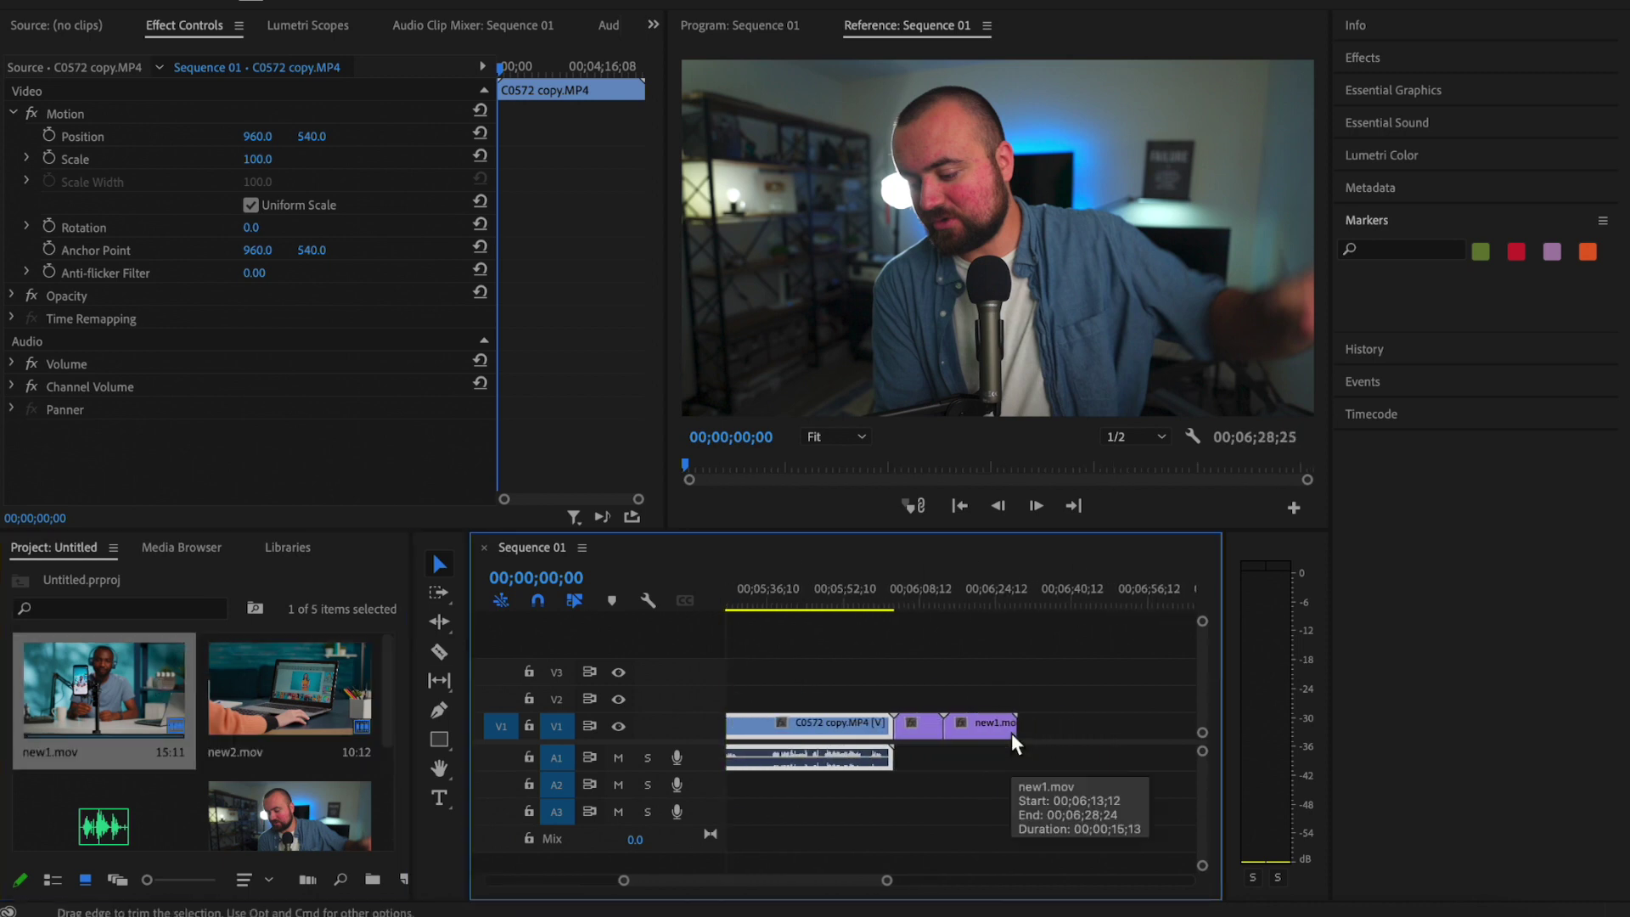
{"action": "left_click", "coordinate": [945, 769]}
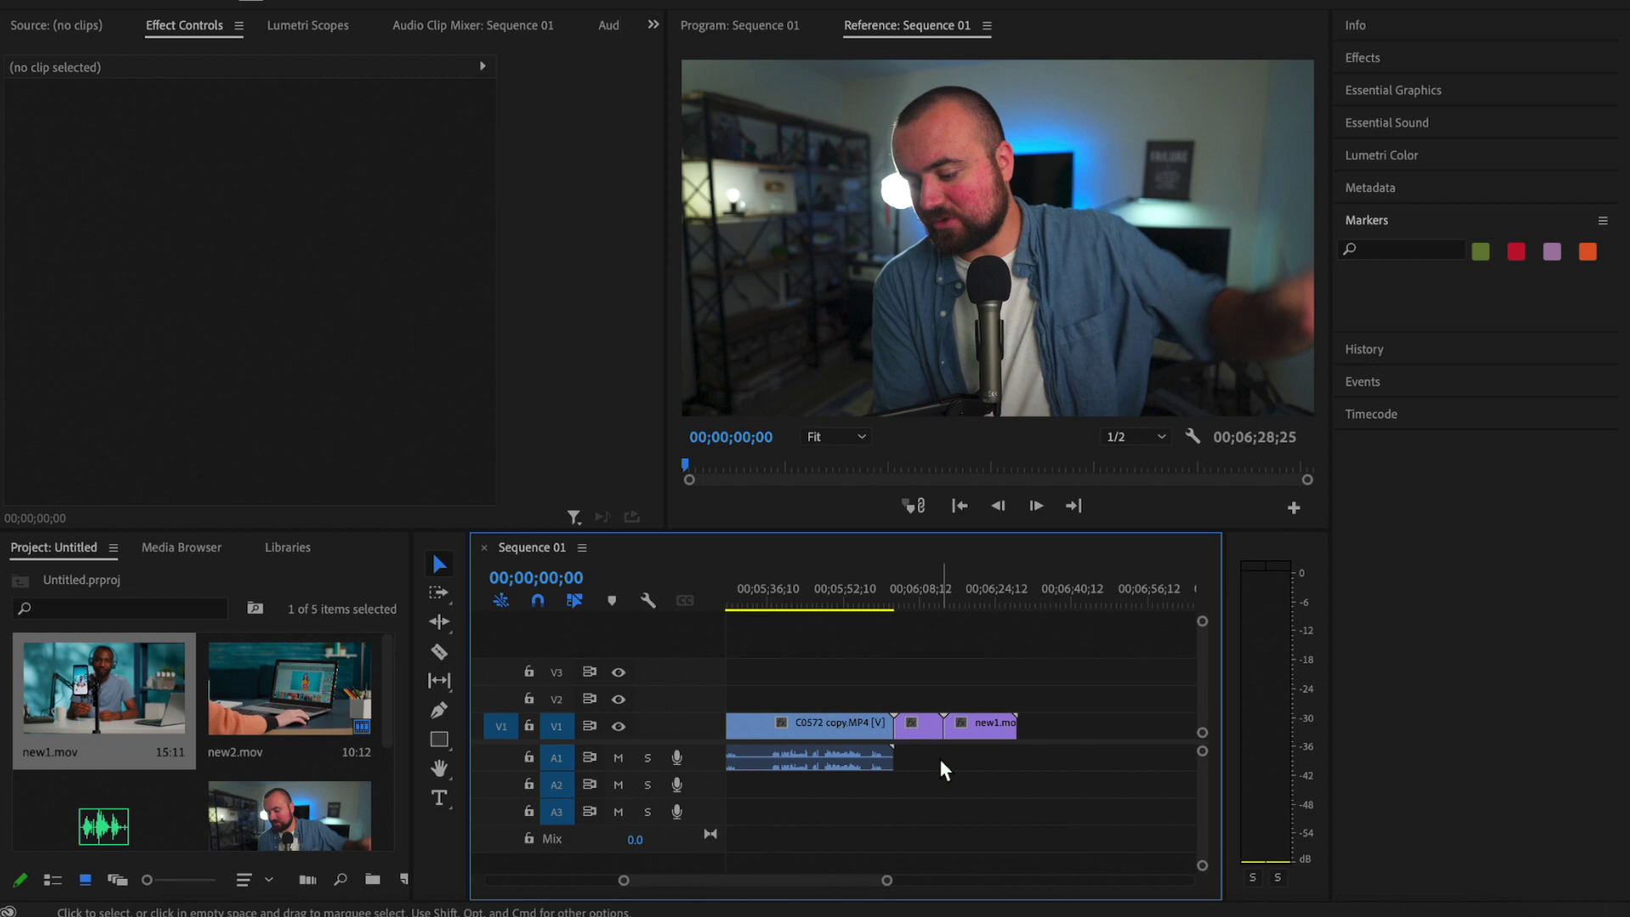
{"action": "left_click_drag", "start_coordinate": [920, 724], "coordinate": [1002, 732]}
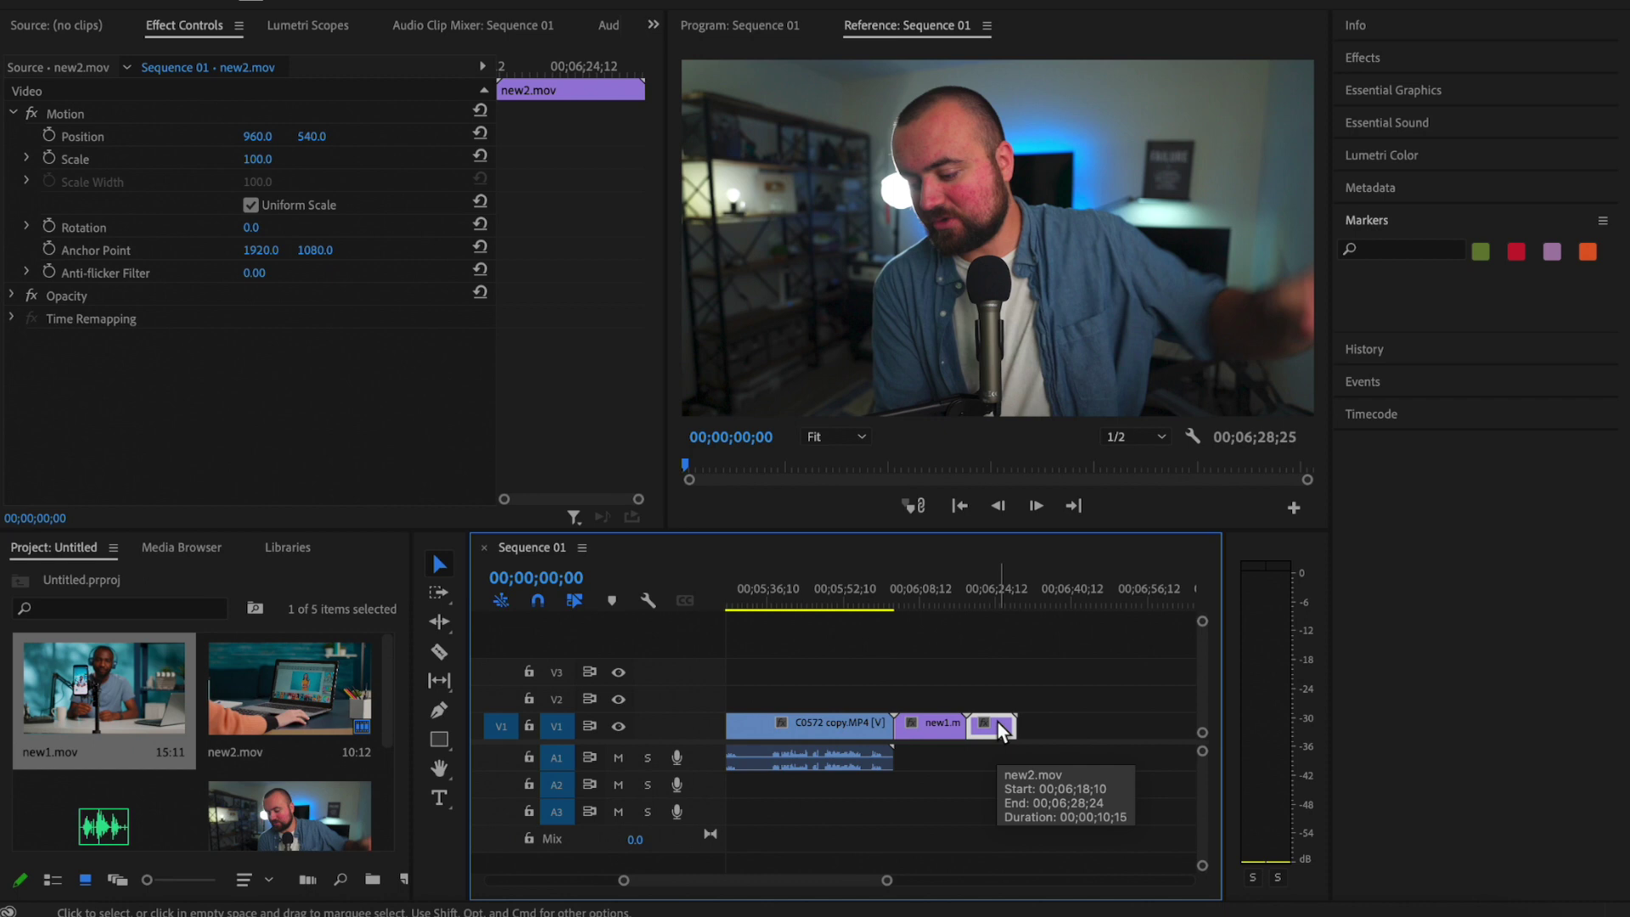
{"action": "left_click_drag", "start_coordinate": [1001, 731], "coordinate": [1082, 732]}
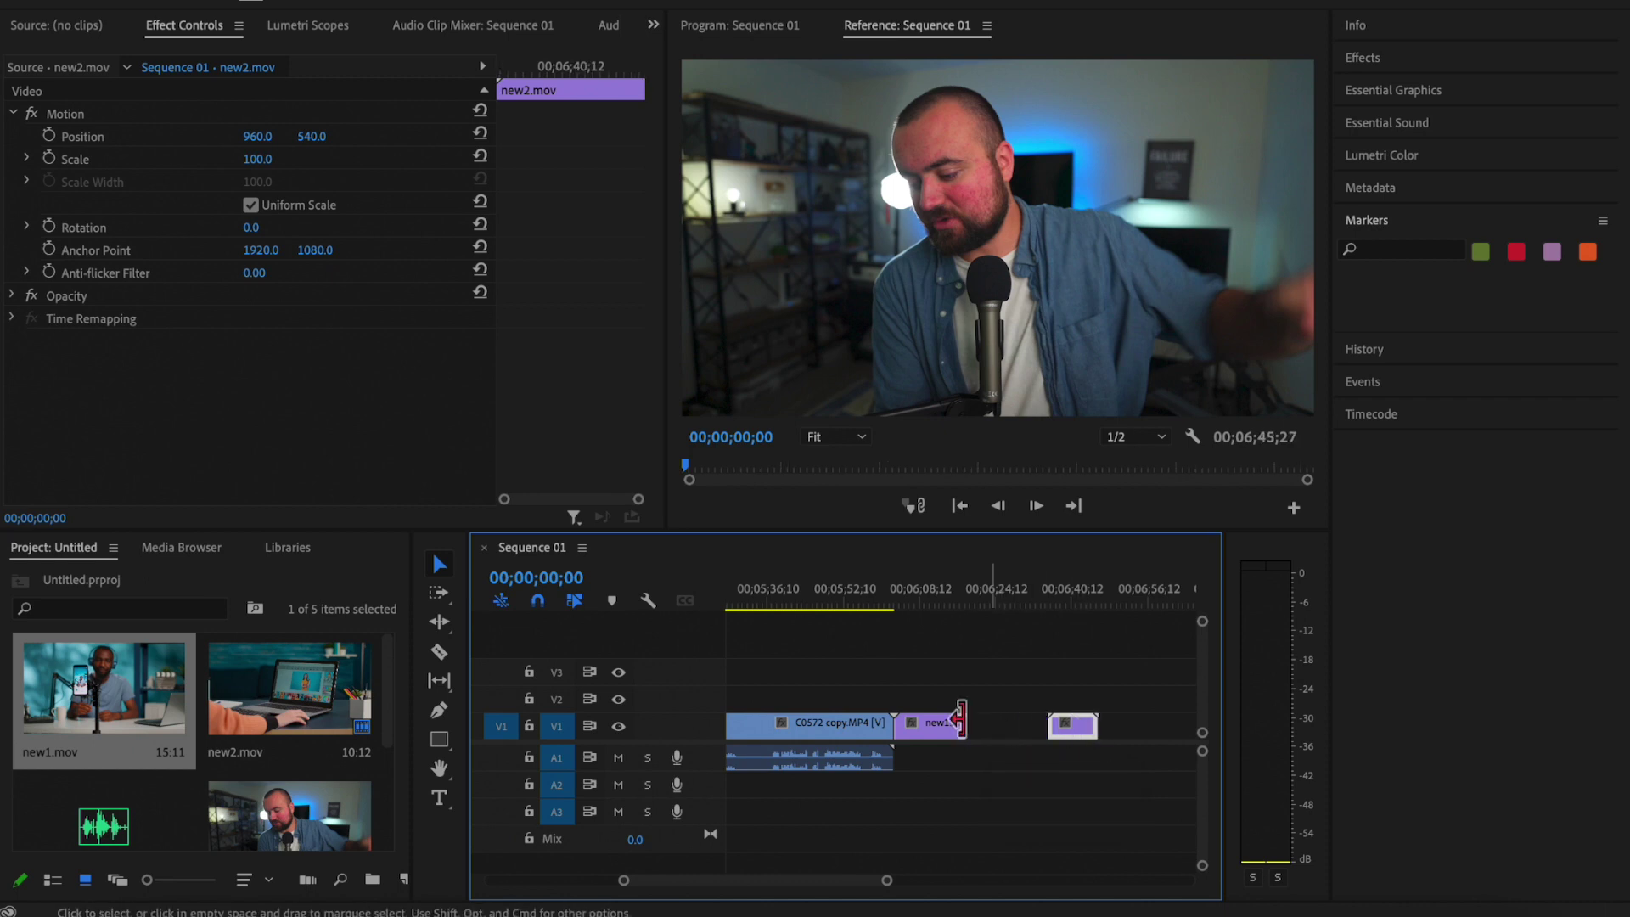
{"action": "left_click_drag", "start_coordinate": [931, 723], "coordinate": [971, 721]}
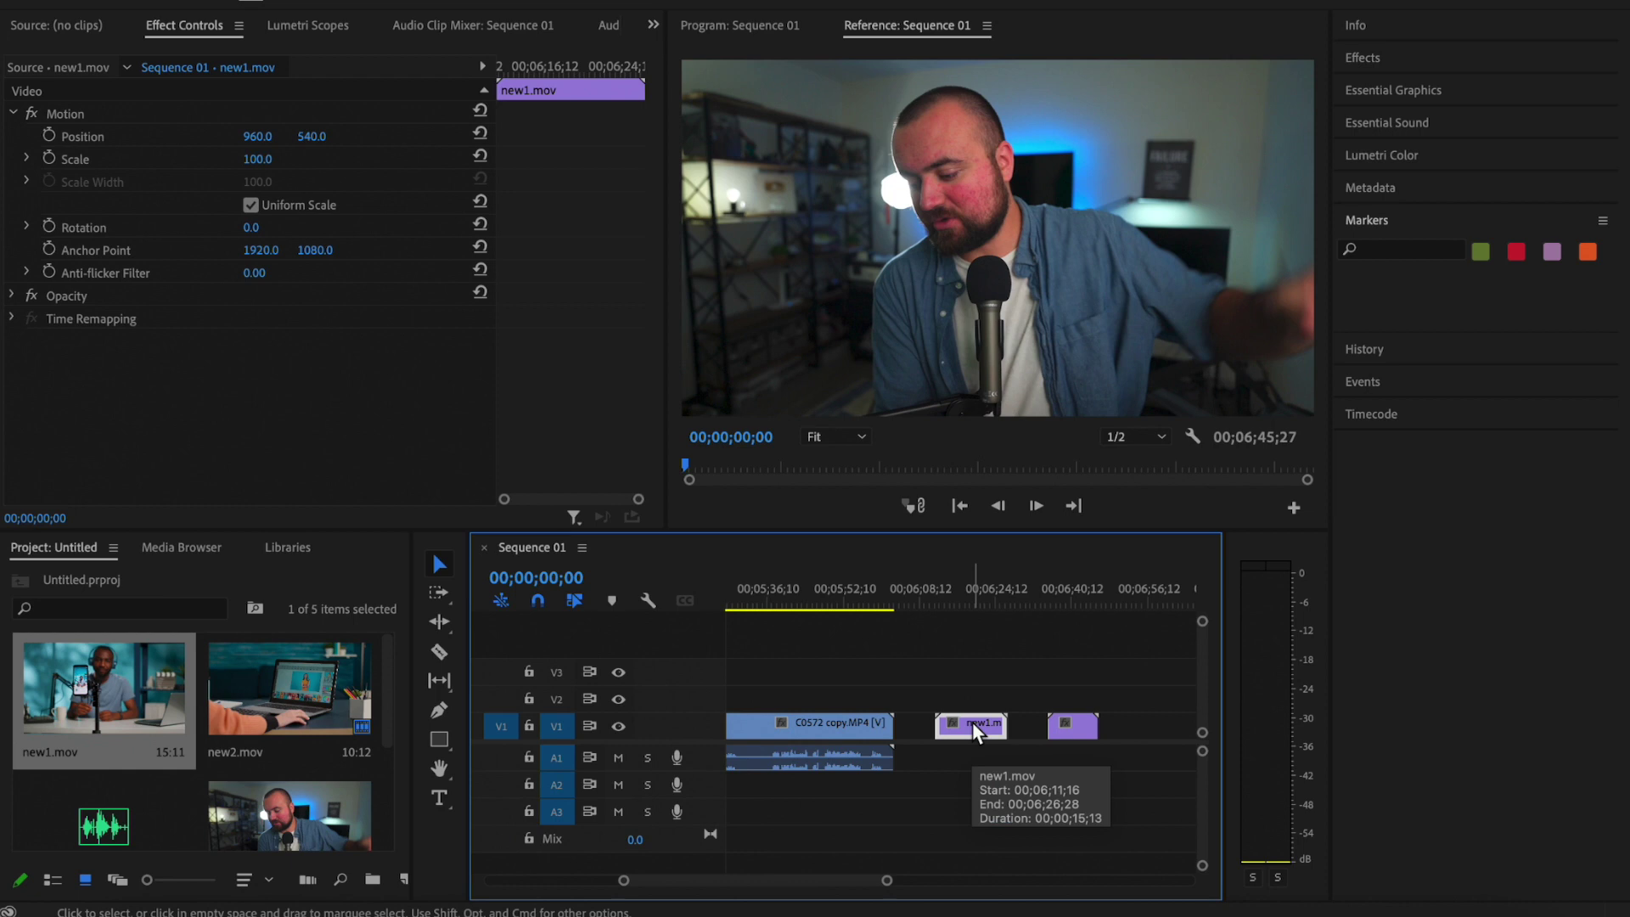
{"action": "left_click_drag", "start_coordinate": [971, 722], "coordinate": [973, 694]}
{"action": "left_click_drag", "start_coordinate": [1072, 726], "coordinate": [976, 718]}
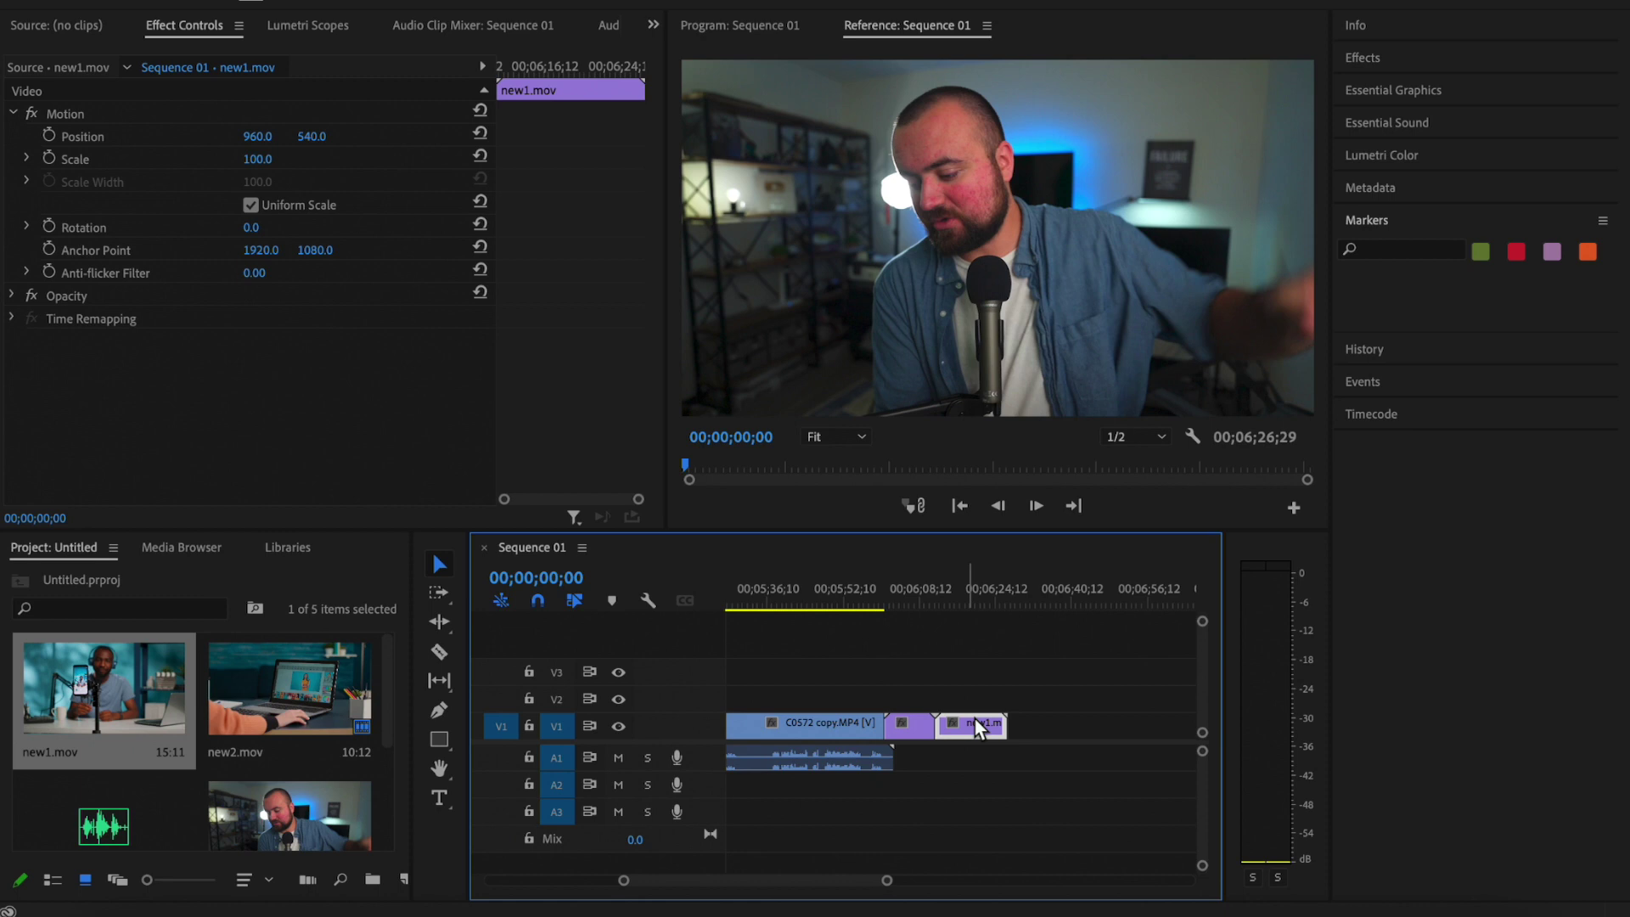
{"action": "left_click", "coordinate": [229, 13]}
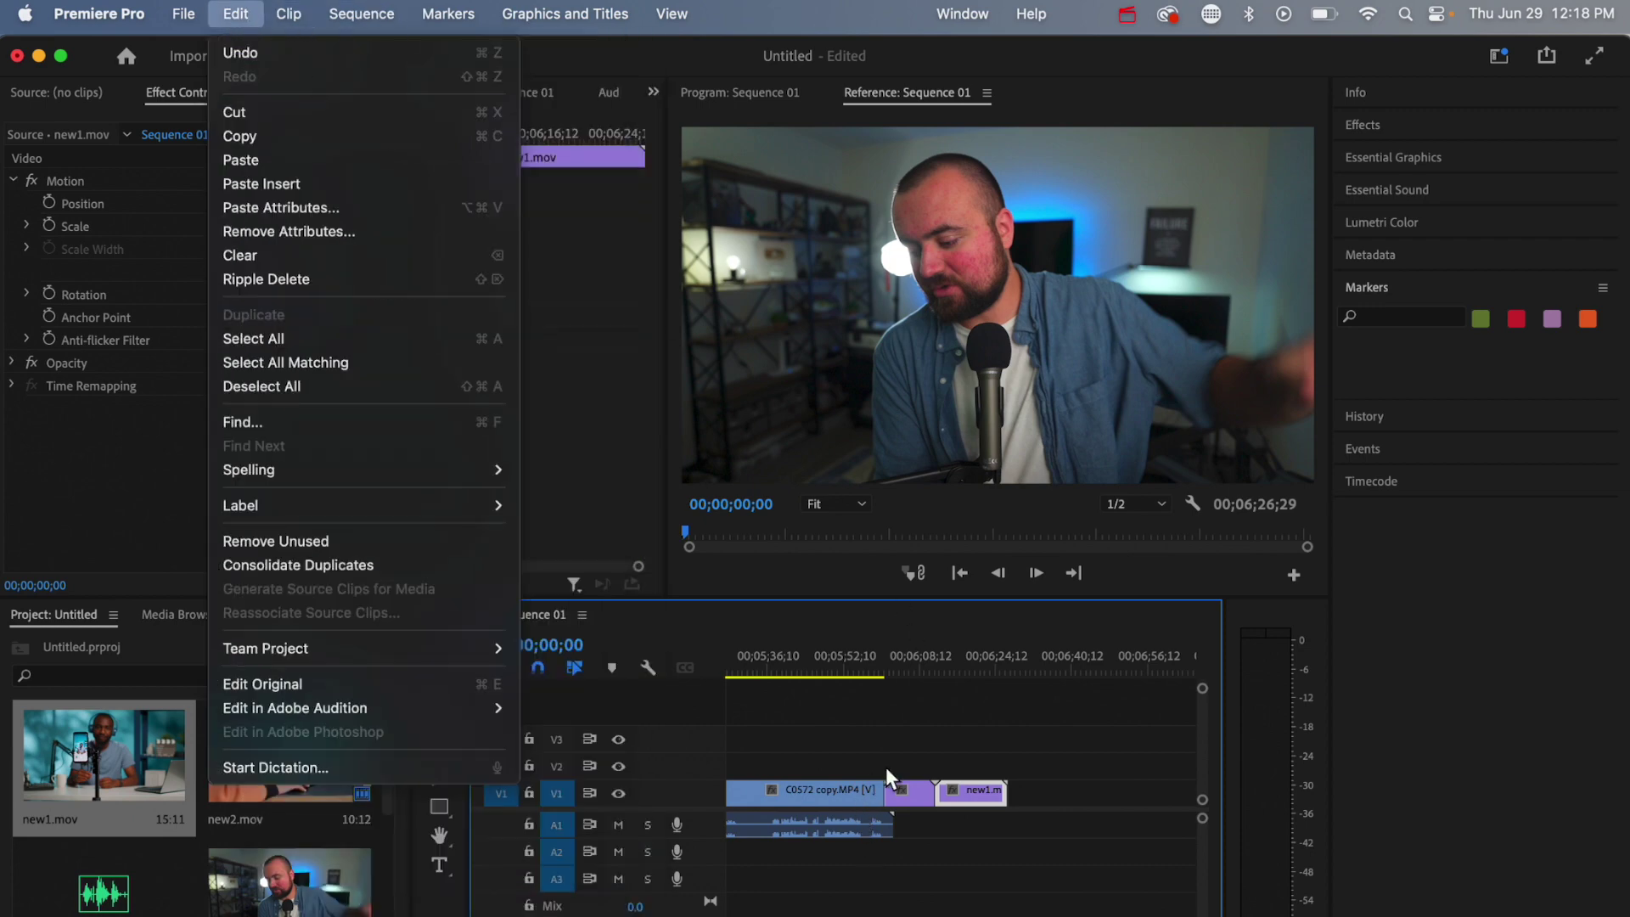
- Undo the recent moves so new1.mov sits directly after C0572 copy on V1
{"action": "left_click", "coordinate": [884, 767]}
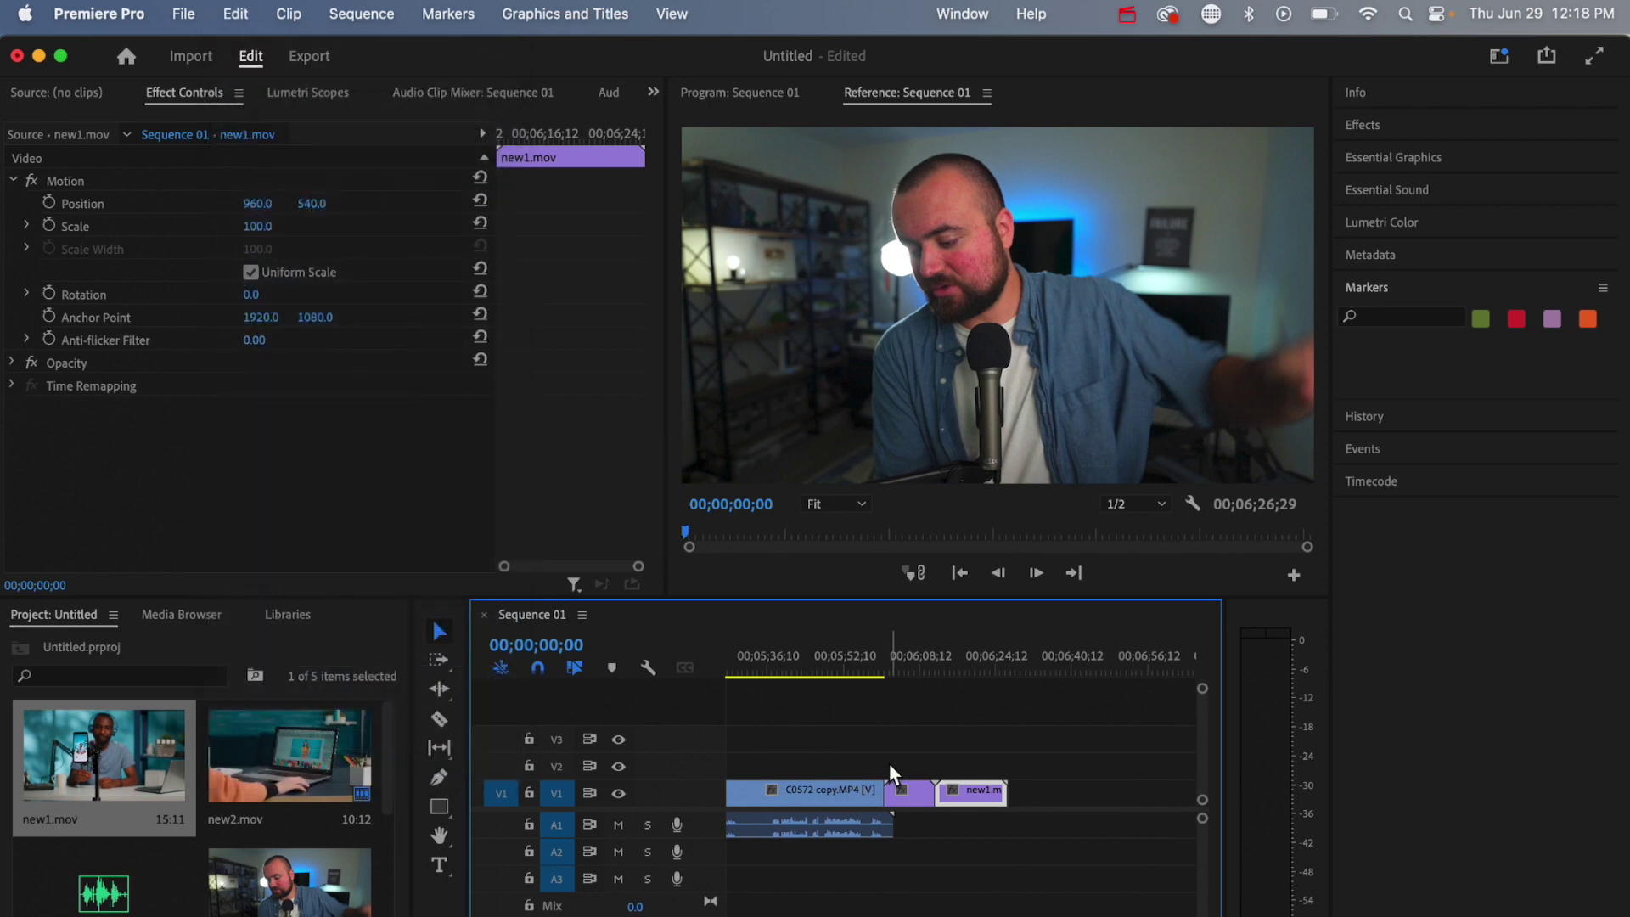
{"action": "key", "text": "super+z"}
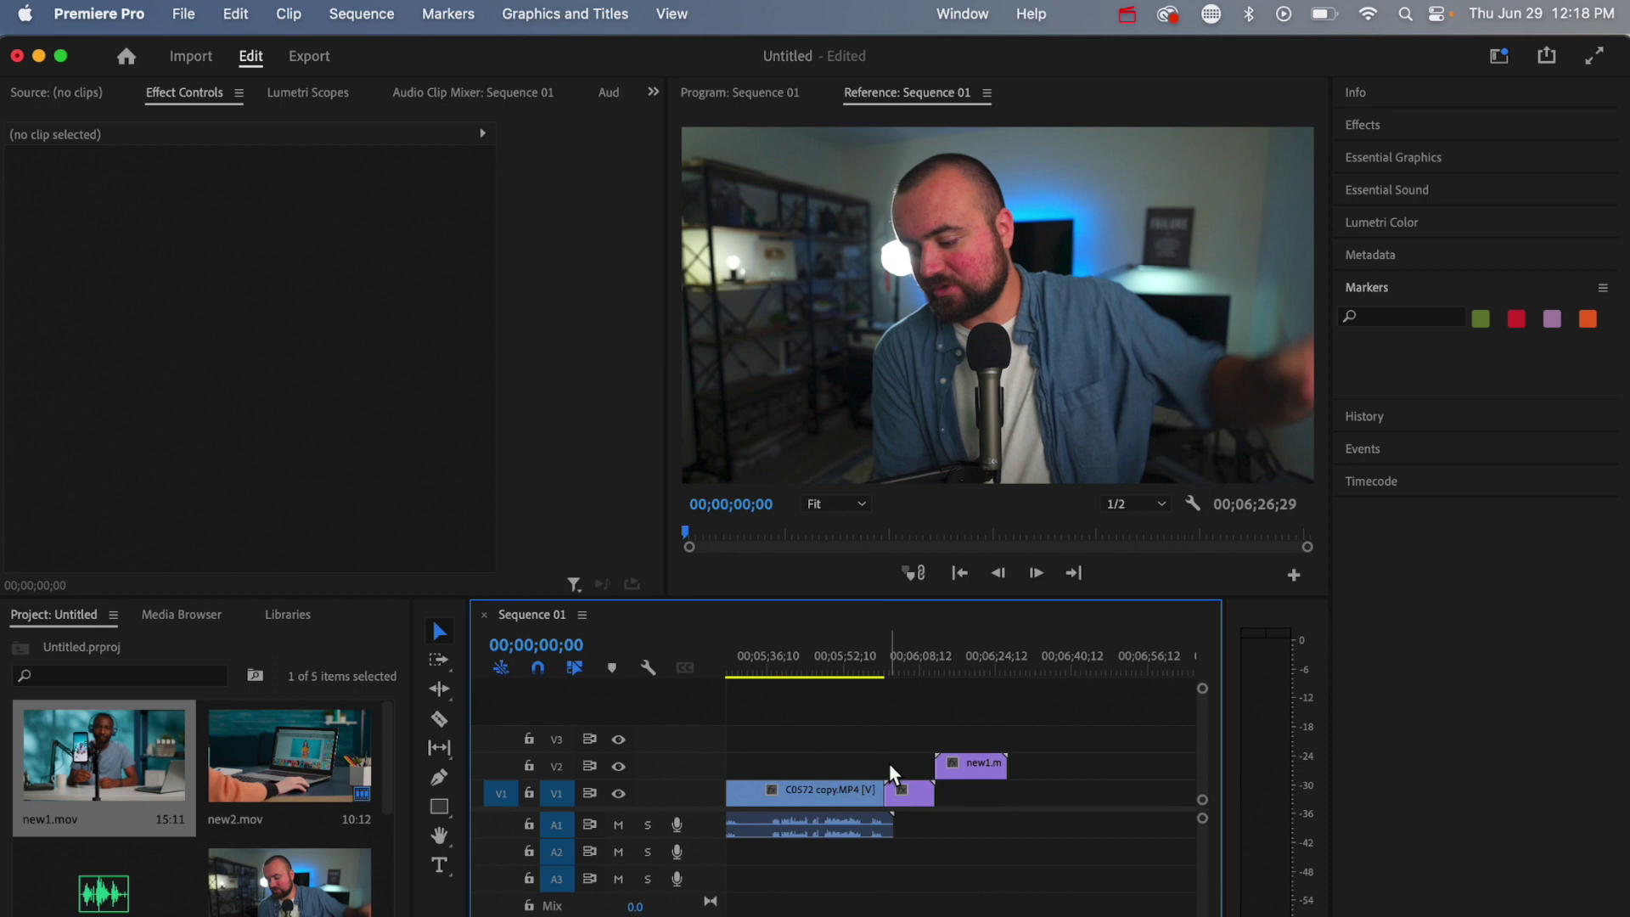
{"action": "key", "text": "super+z"}
{"action": "key", "text": "super+z"}
{"action": "key", "text": "super+z"}
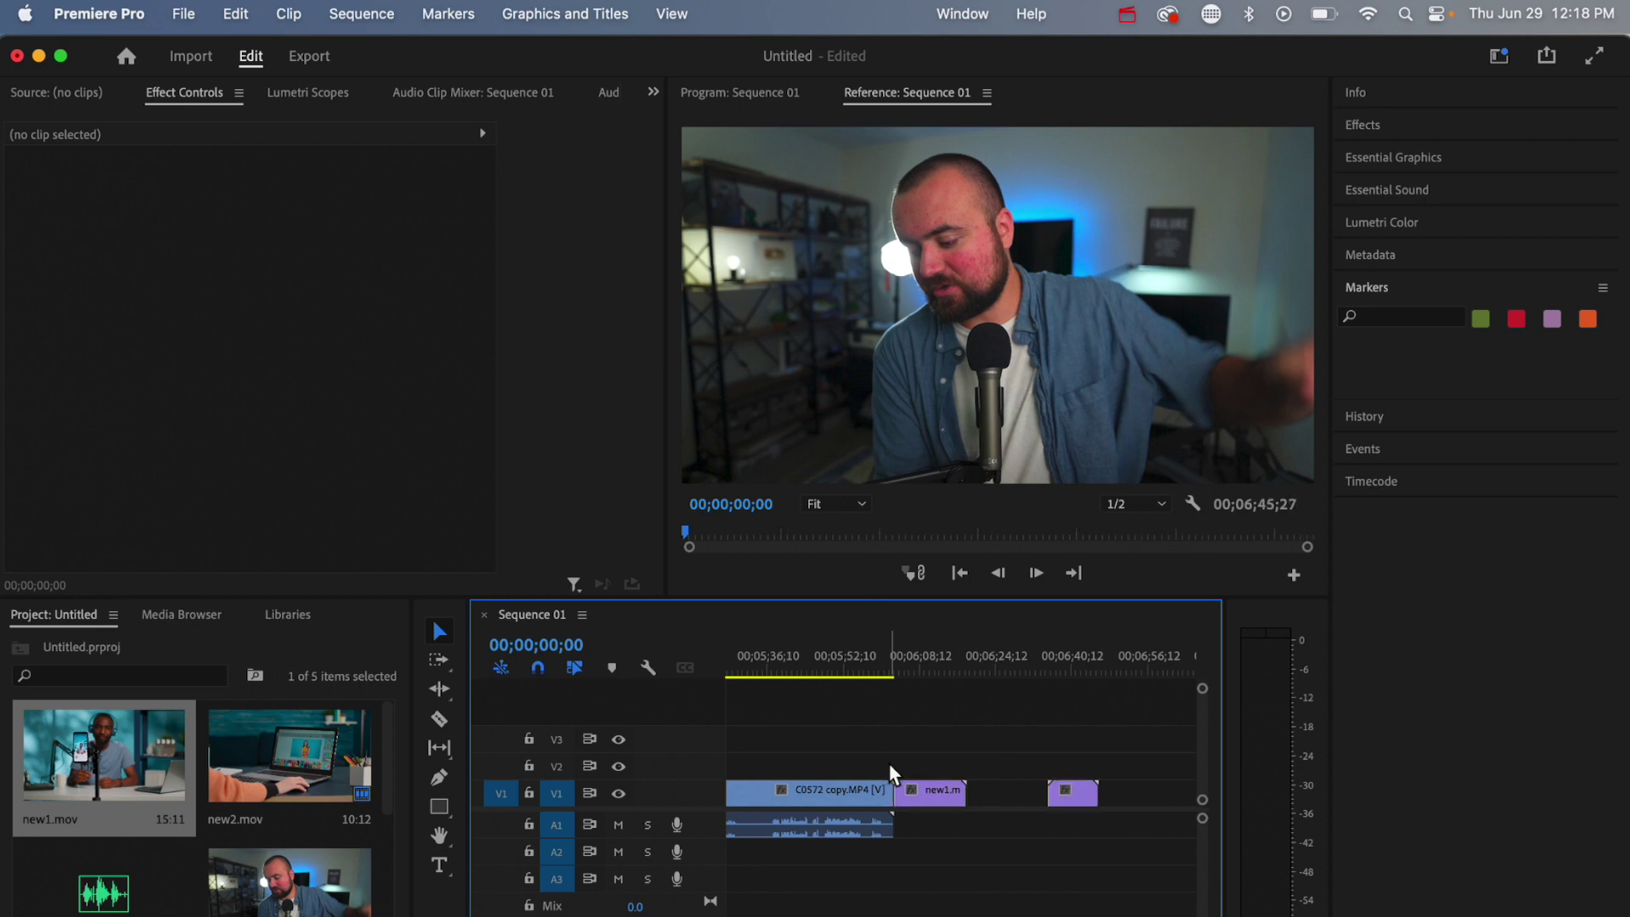
{"action": "key", "text": "super+z"}
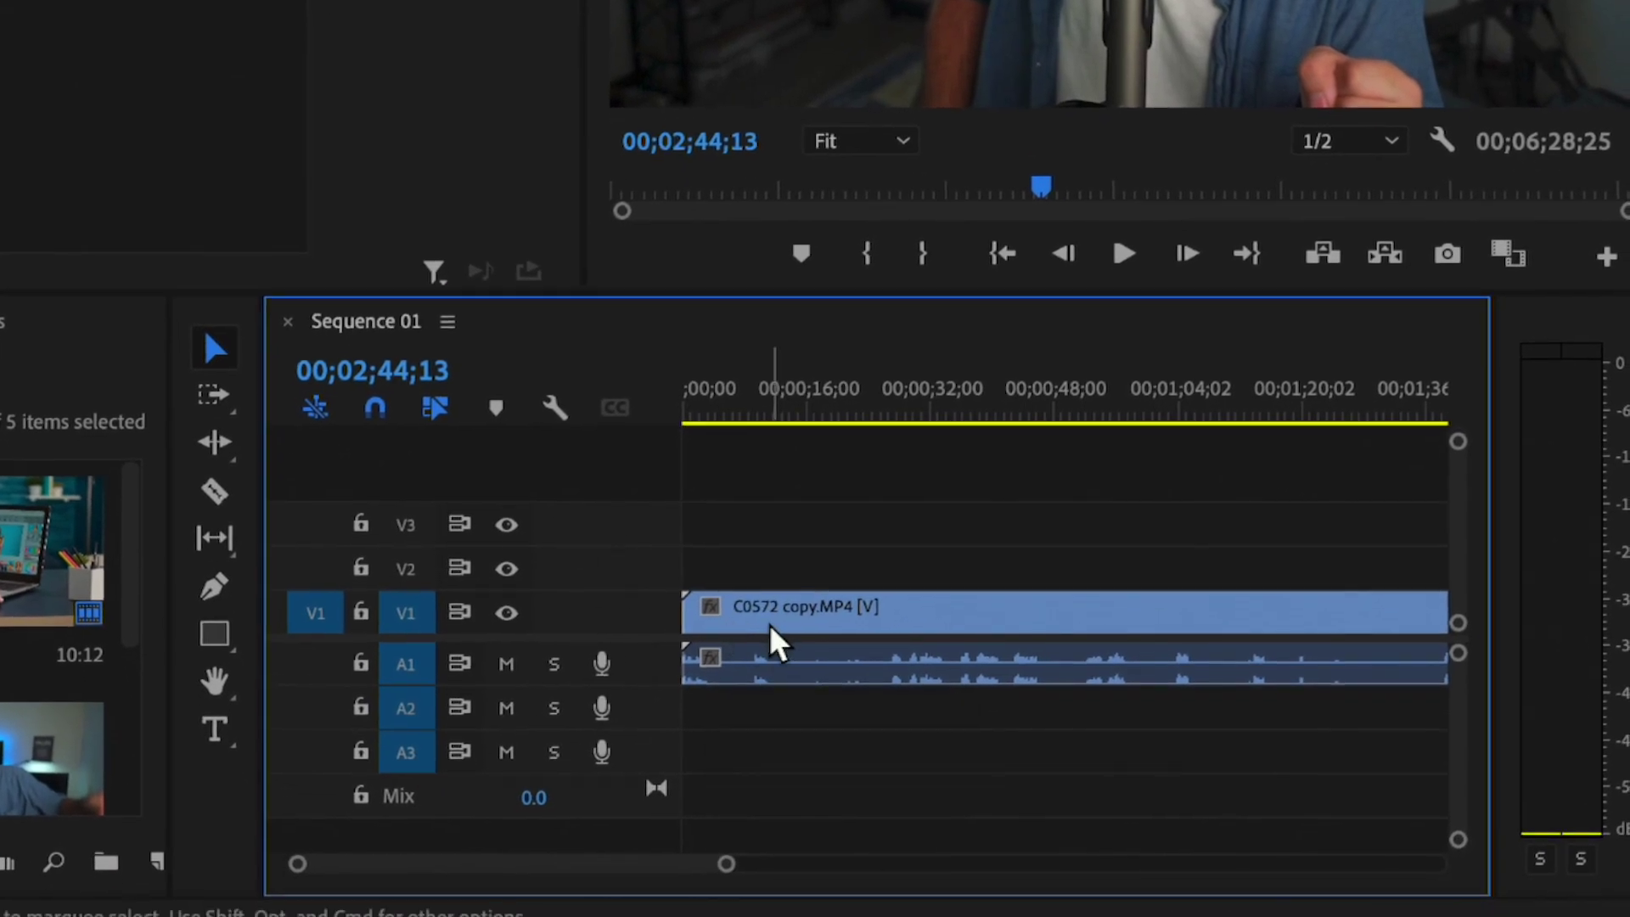
- Trim the start of the C0572 clip and zoom the timeline around the playhead
{"action": "left_click", "coordinate": [772, 633]}
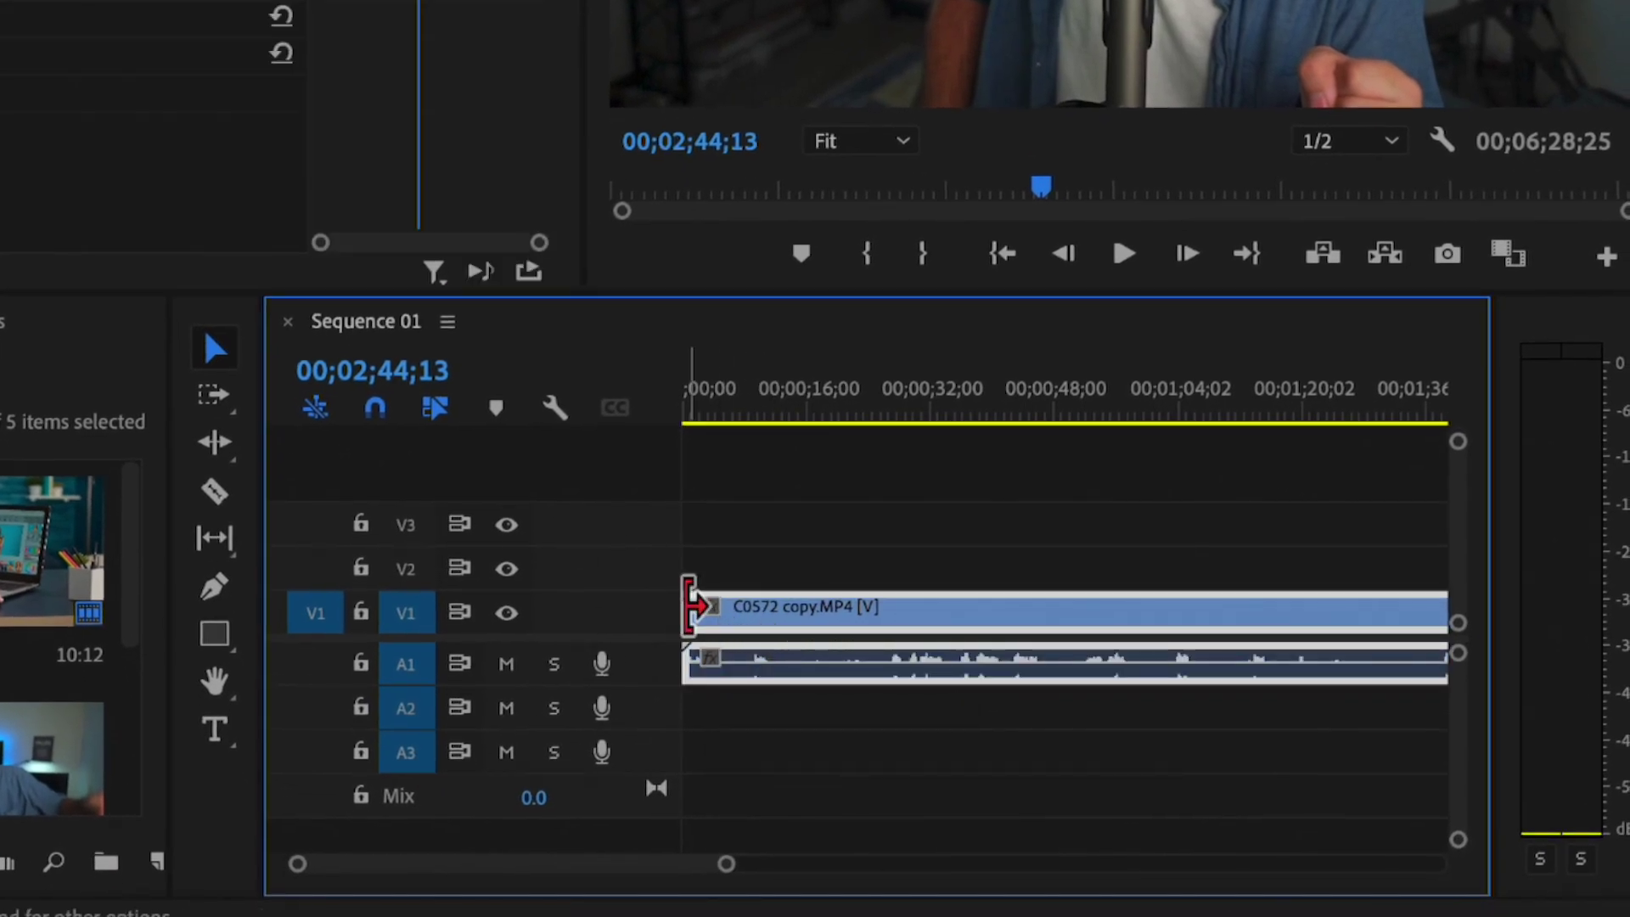
{"action": "left_click_drag", "start_coordinate": [694, 604], "coordinate": [660, 632]}
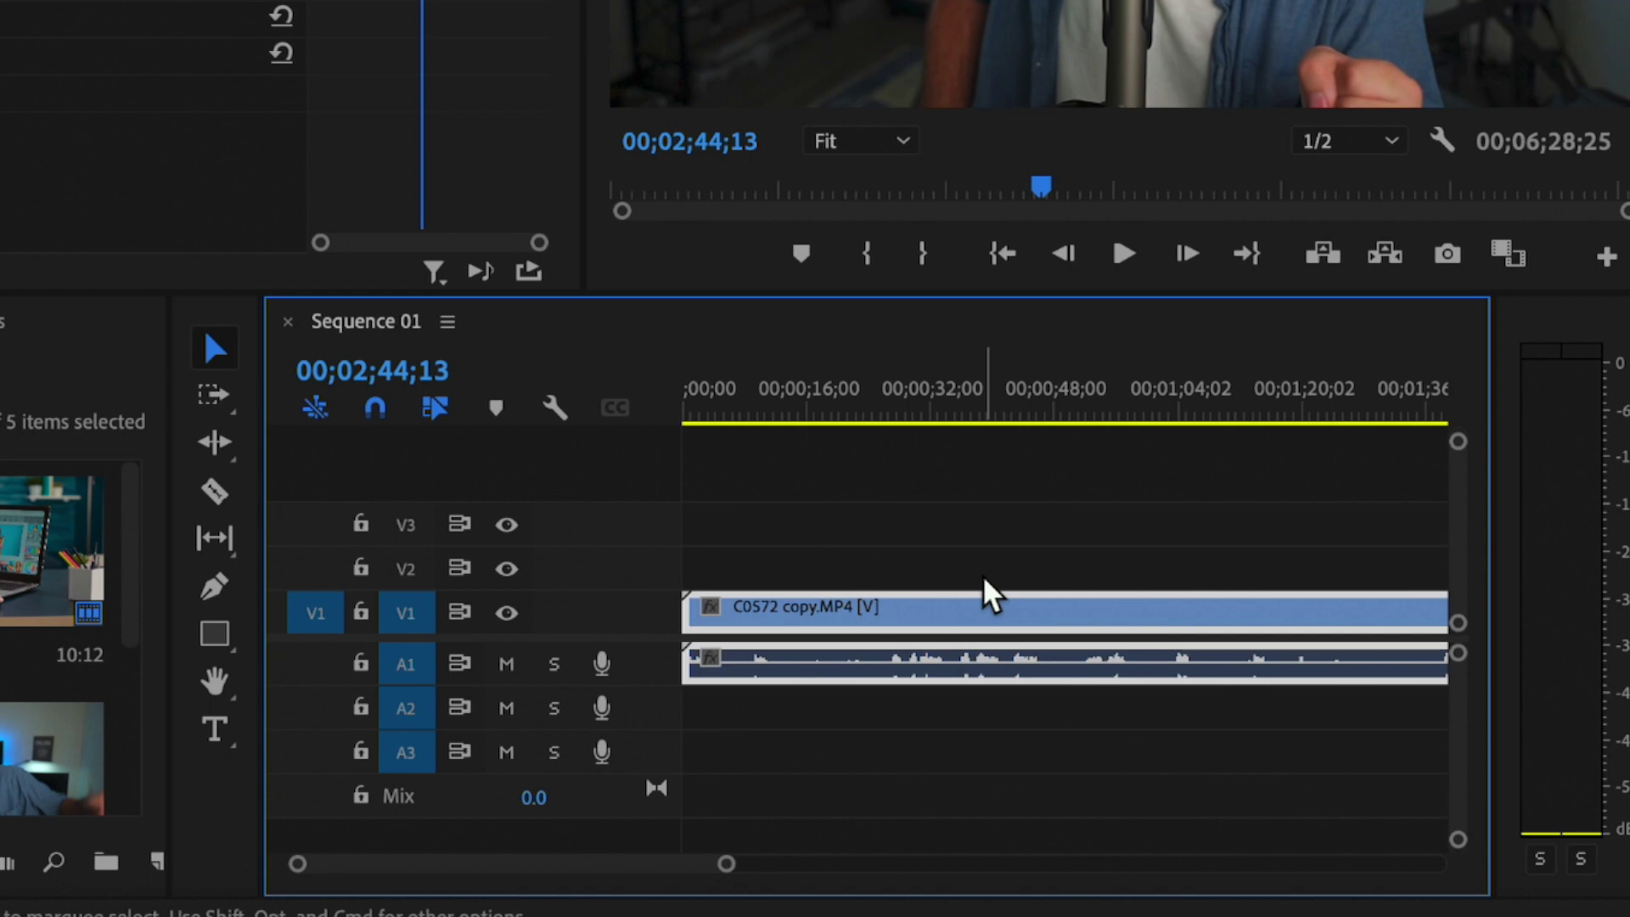
{"action": "key", "text": "minus"}
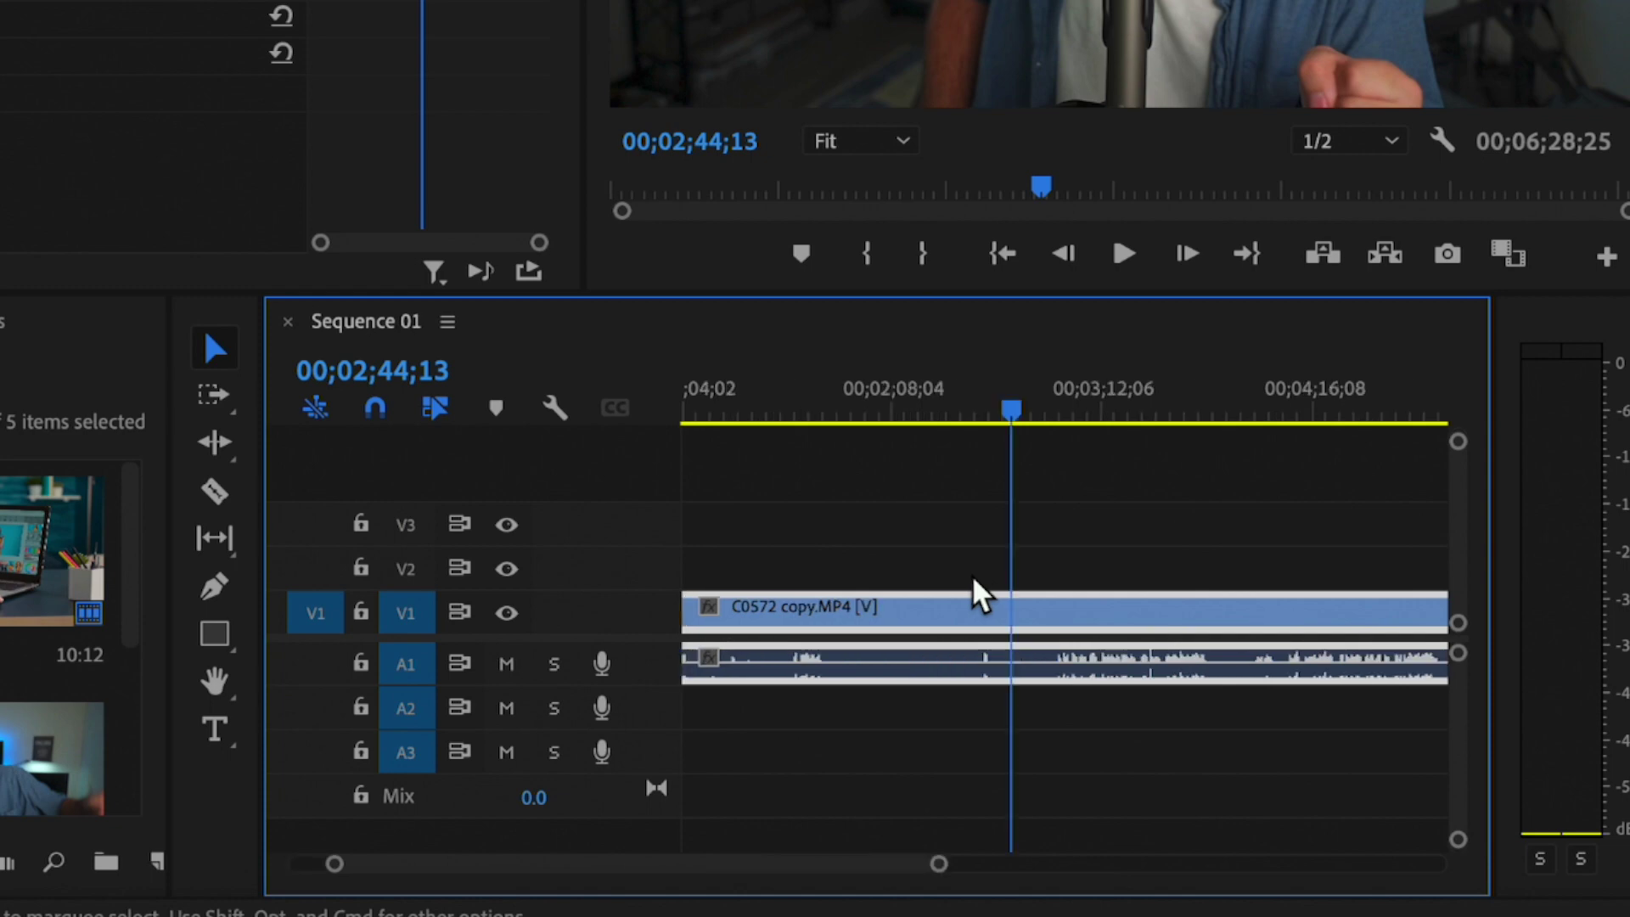
{"action": "key", "text": "equal"}
{"action": "scroll", "coordinate": [980, 594], "scroll_direction": "right", "scroll_amount": 8}
{"action": "scroll", "coordinate": [980, 594], "scroll_direction": "left", "scroll_amount": 5}
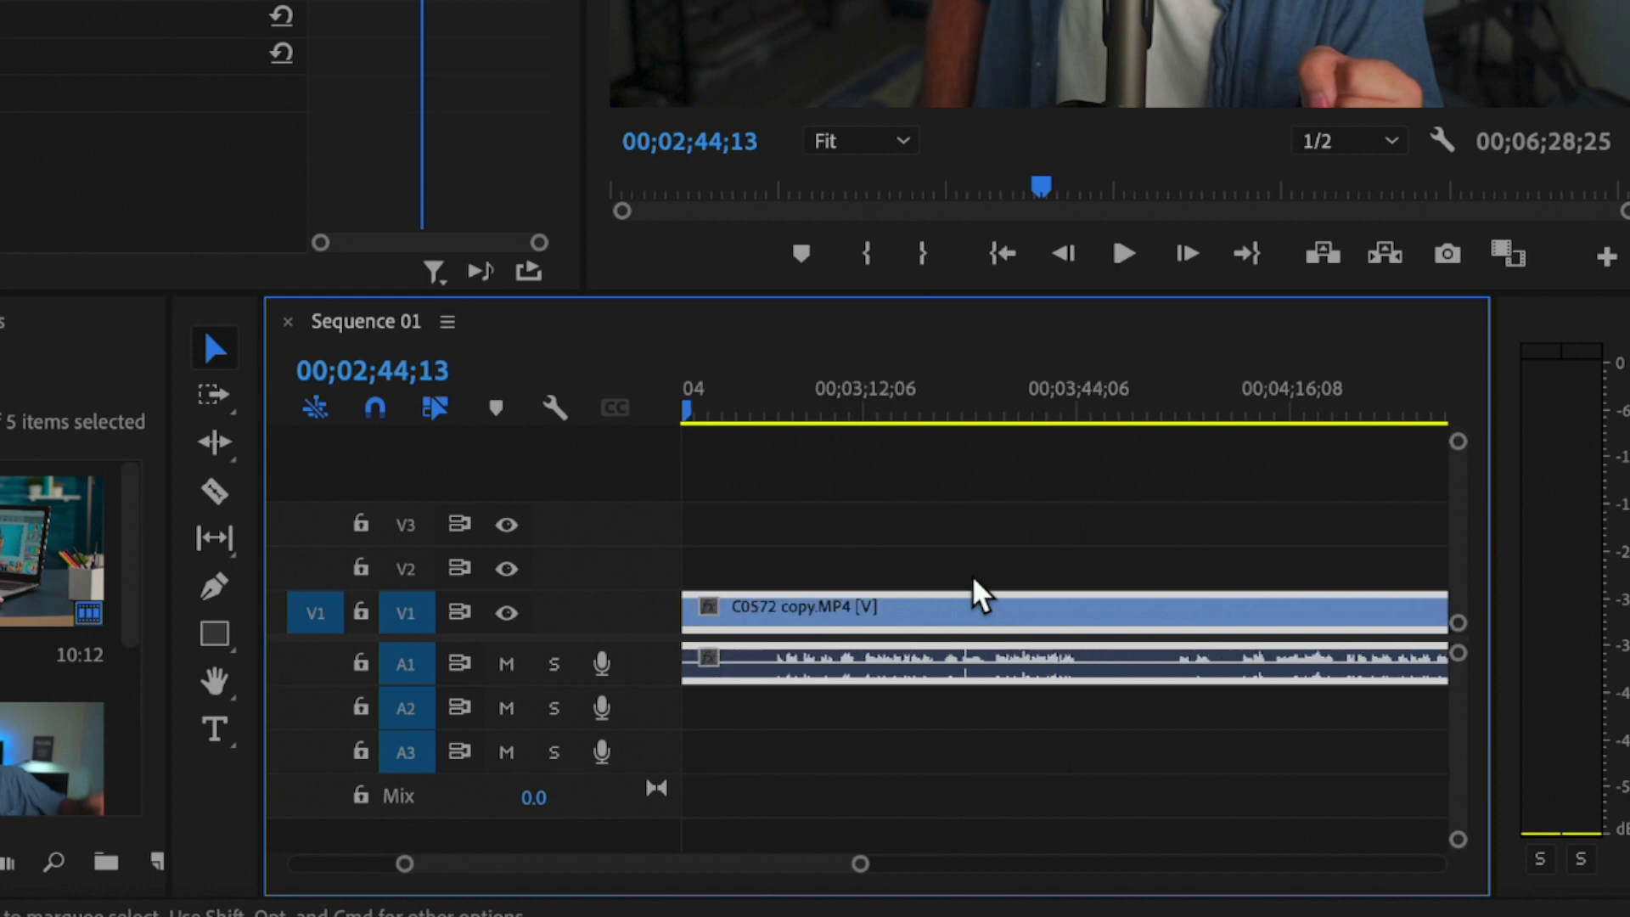
{"action": "scroll", "coordinate": [902, 709], "scroll_direction": "left", "scroll_amount": 2}
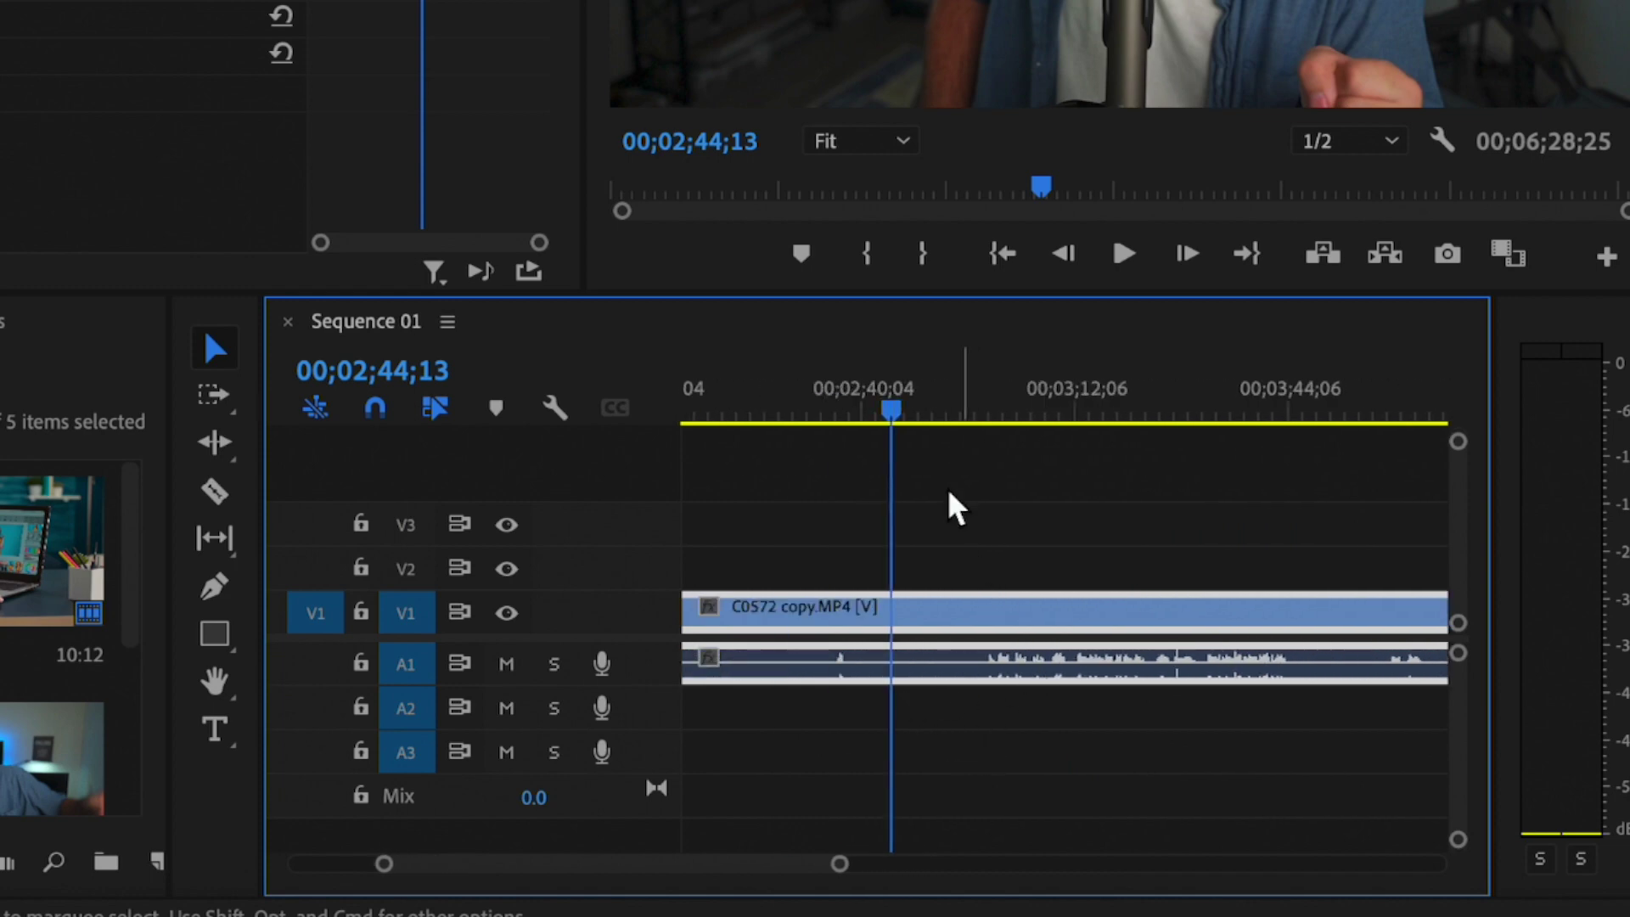
- Scrub the playhead to 00;03;12;10, checking the spot with playback
{"action": "left_click_drag", "start_coordinate": [890, 411], "coordinate": [968, 415]}
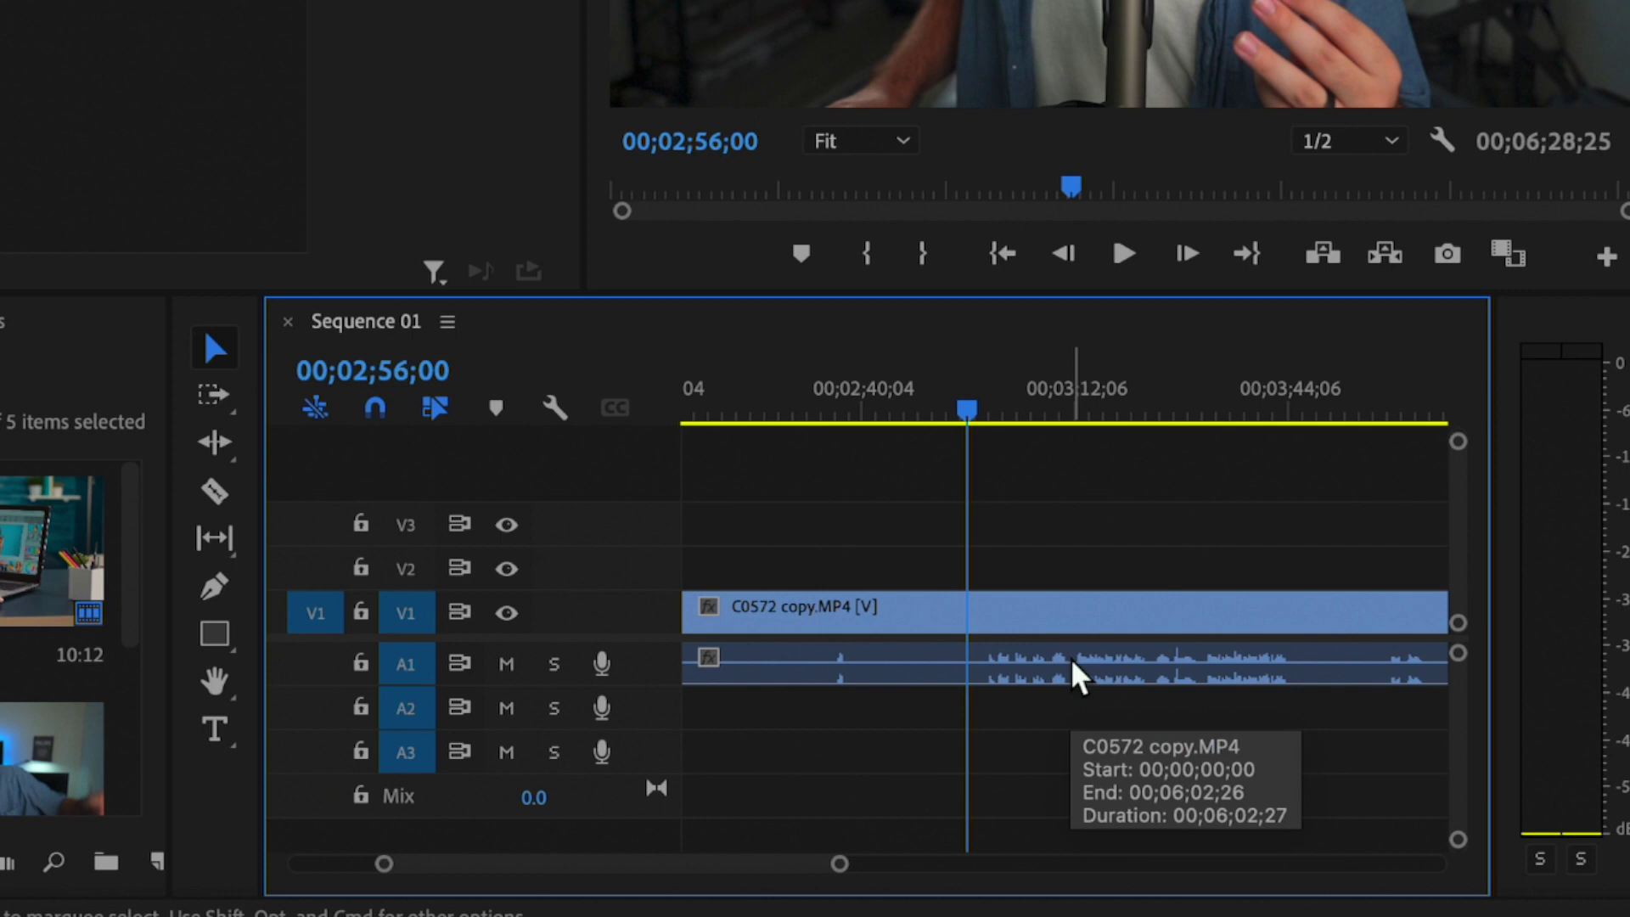
{"action": "left_click_drag", "start_coordinate": [968, 411], "coordinate": [973, 409]}
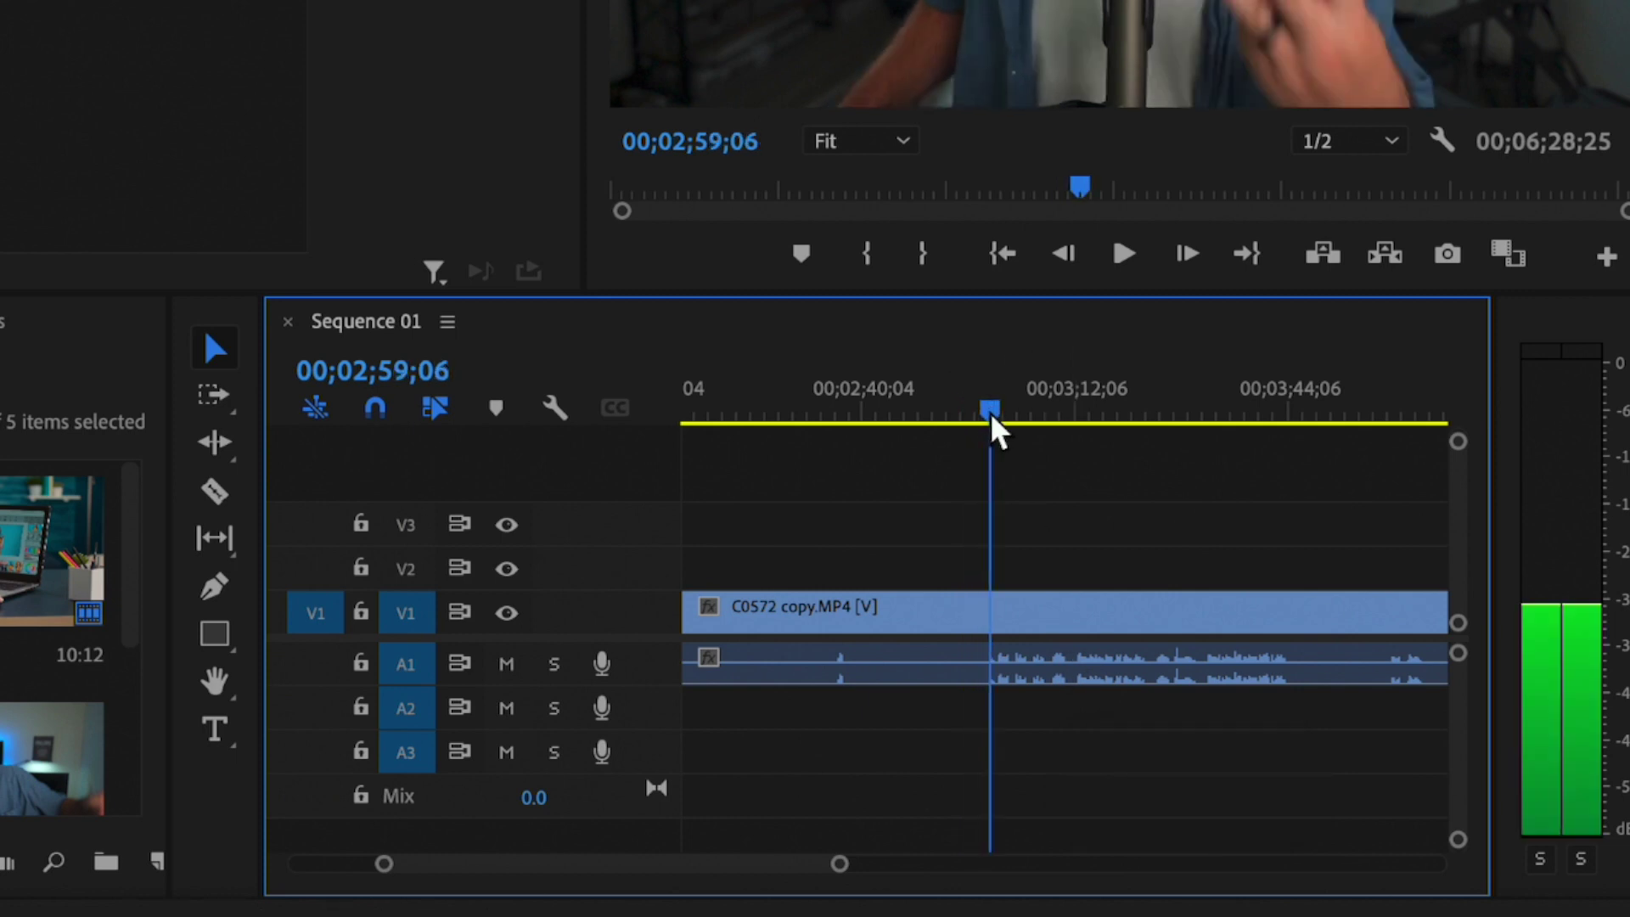
{"action": "left_click_drag", "start_coordinate": [993, 420], "coordinate": [1074, 431]}
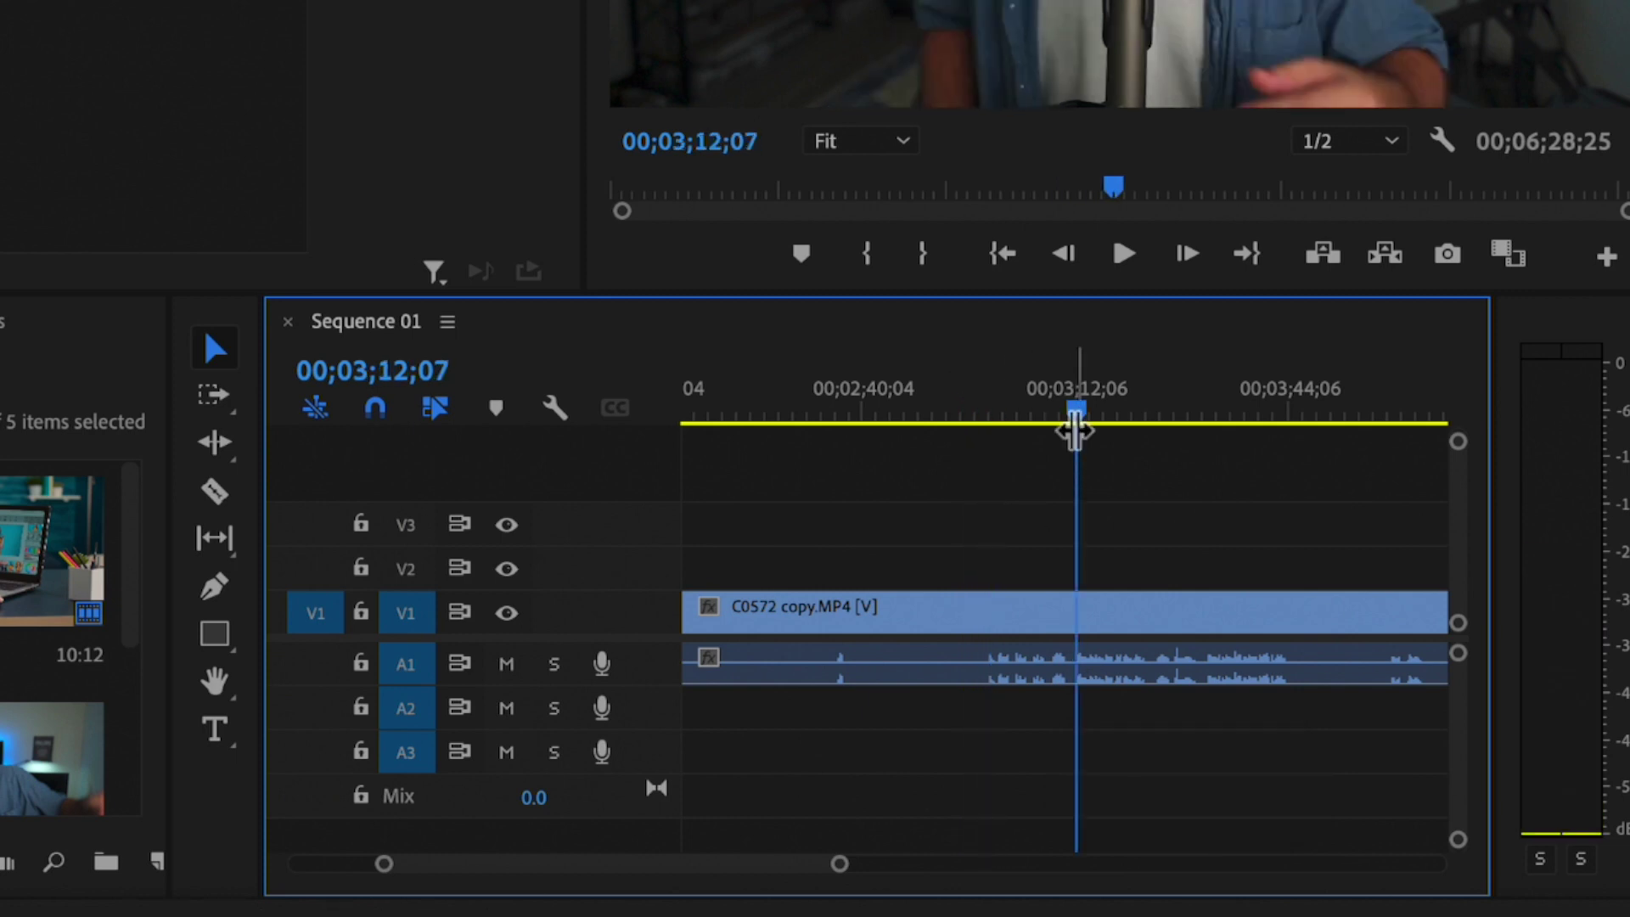
{"action": "left_click_drag", "start_coordinate": [1075, 431], "coordinate": [1076, 430]}
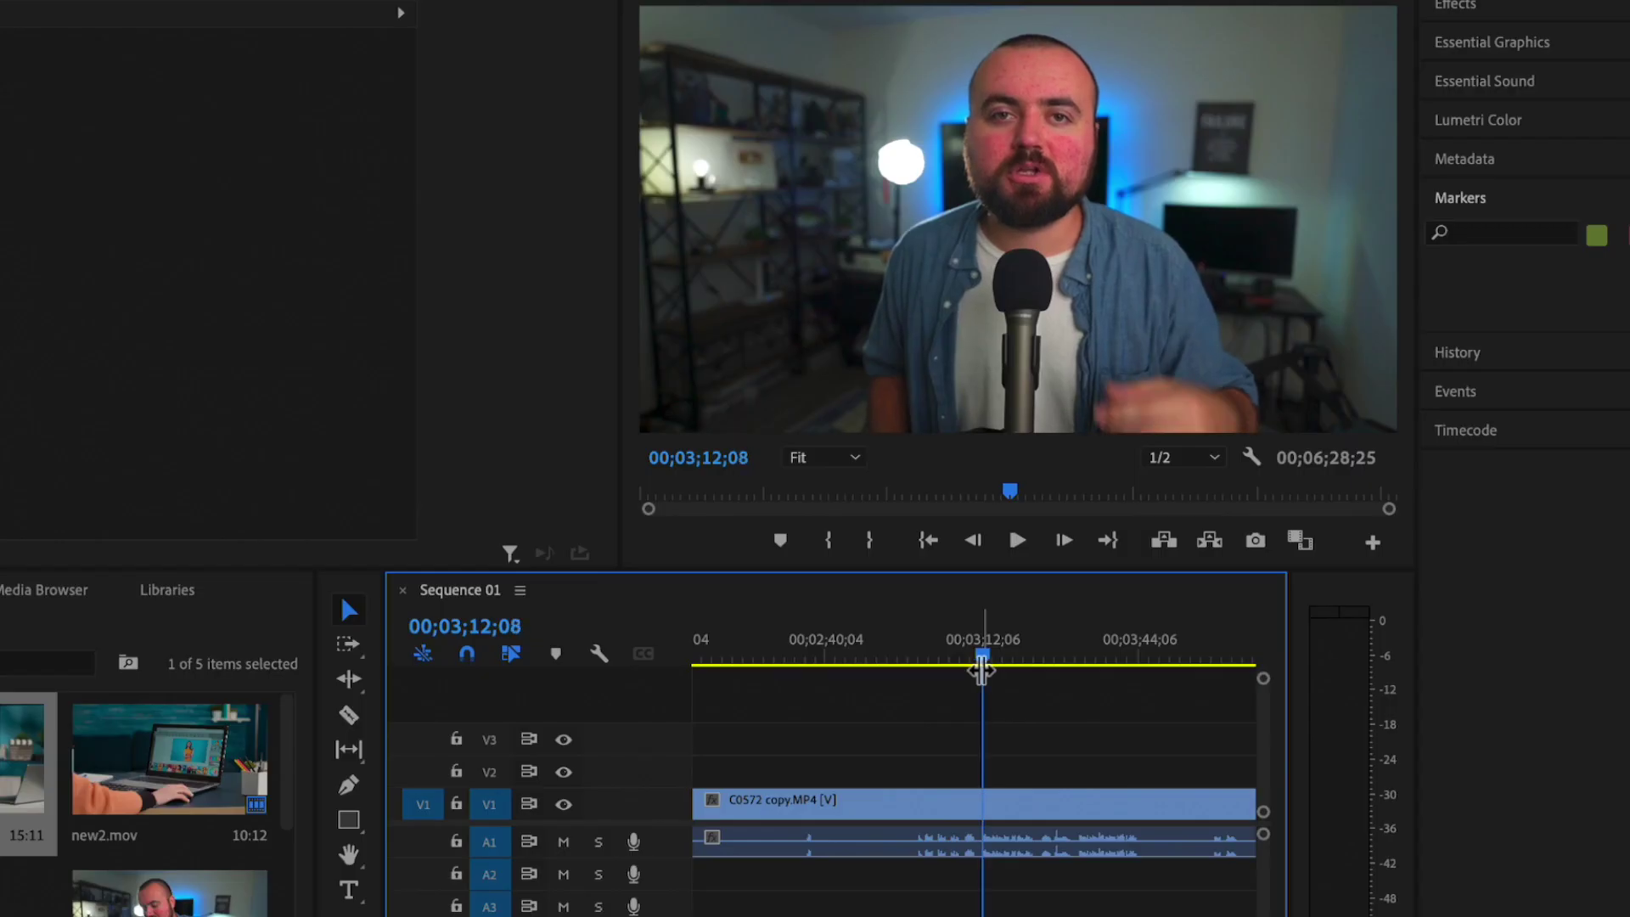
{"action": "key", "text": "space"}
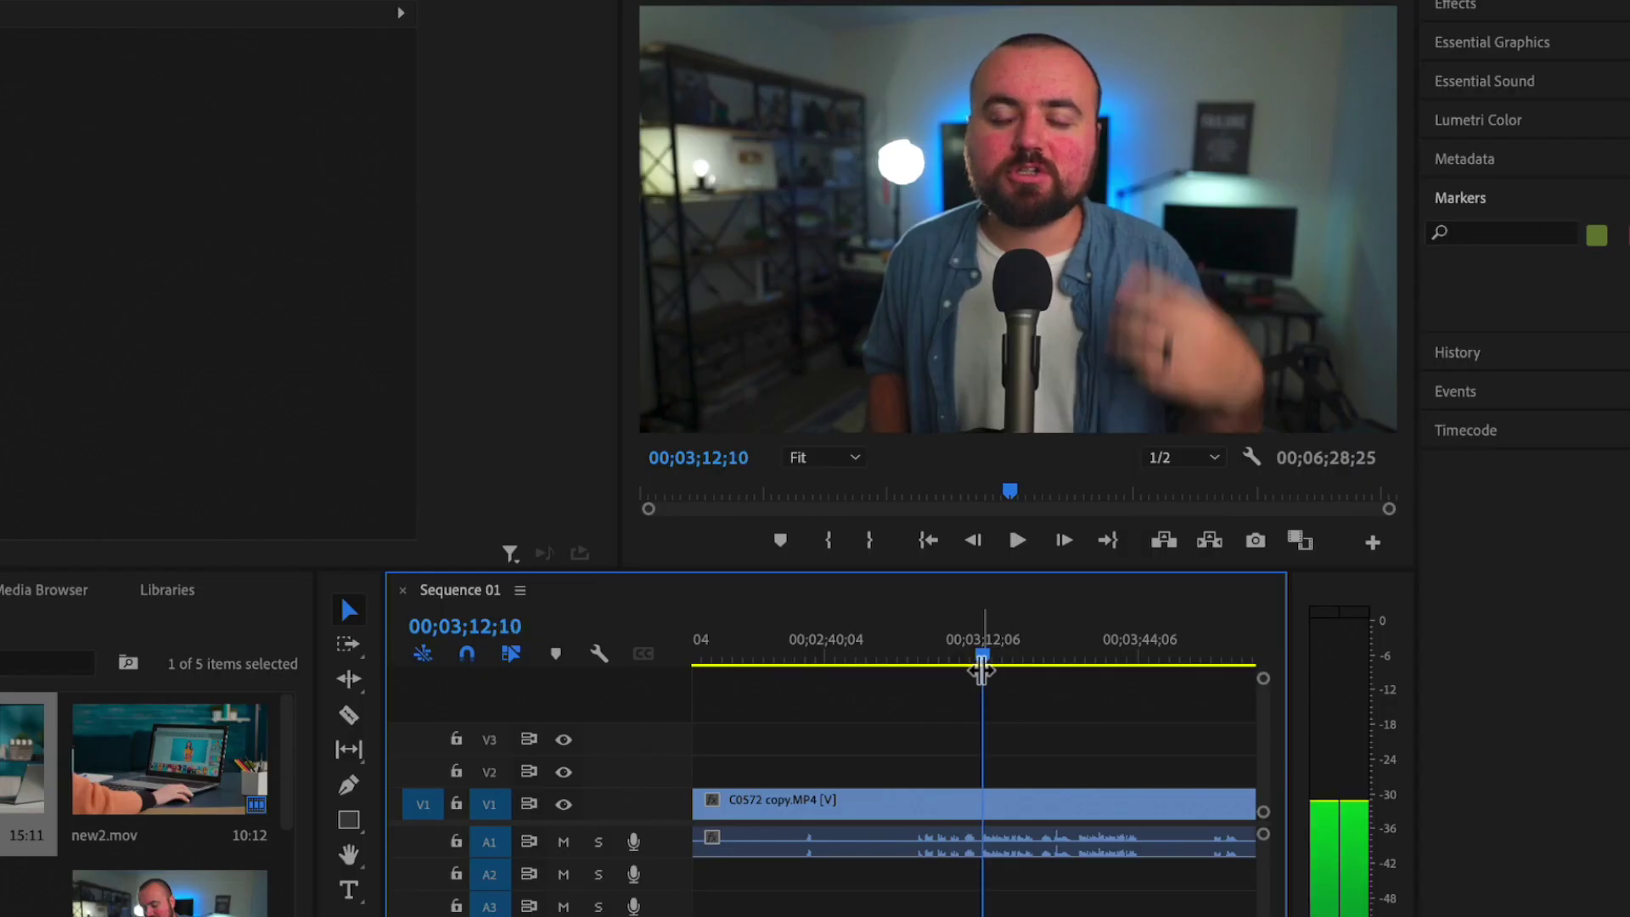
{"action": "left_click_drag", "start_coordinate": [982, 671], "coordinate": [982, 670]}
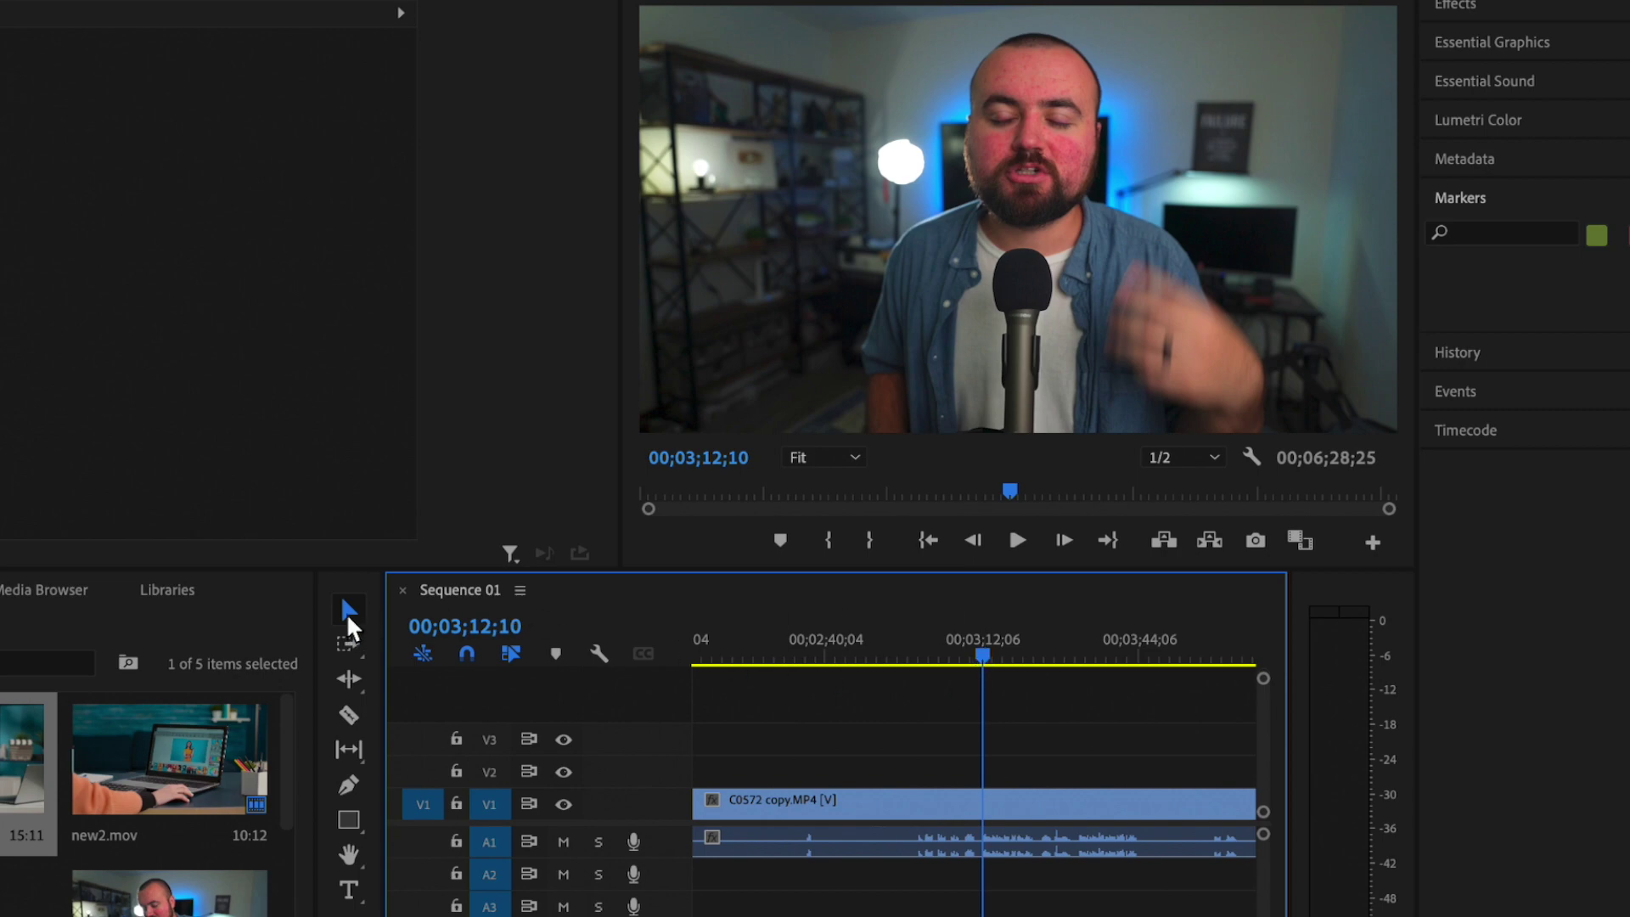
- Razor-cut C0572 copy at 00;03;12;10 and select the left piece
{"action": "left_click", "coordinate": [347, 715]}
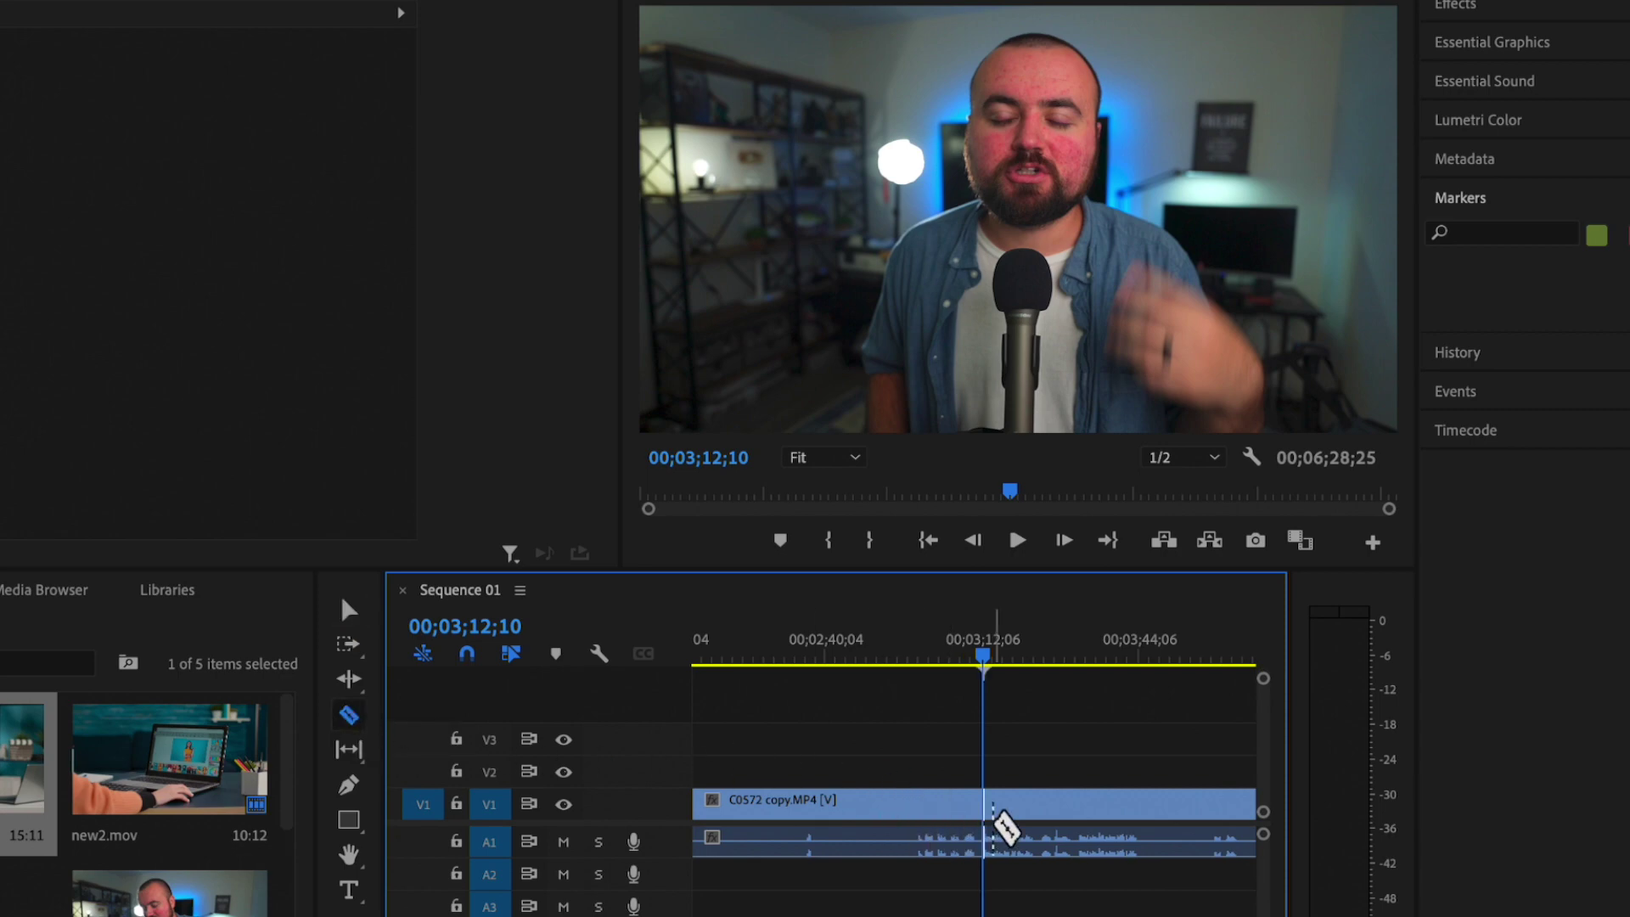
{"action": "key", "text": "equal"}
{"action": "key", "text": "equal"}
{"action": "key", "text": "equal"}
{"action": "key", "text": "equal"}
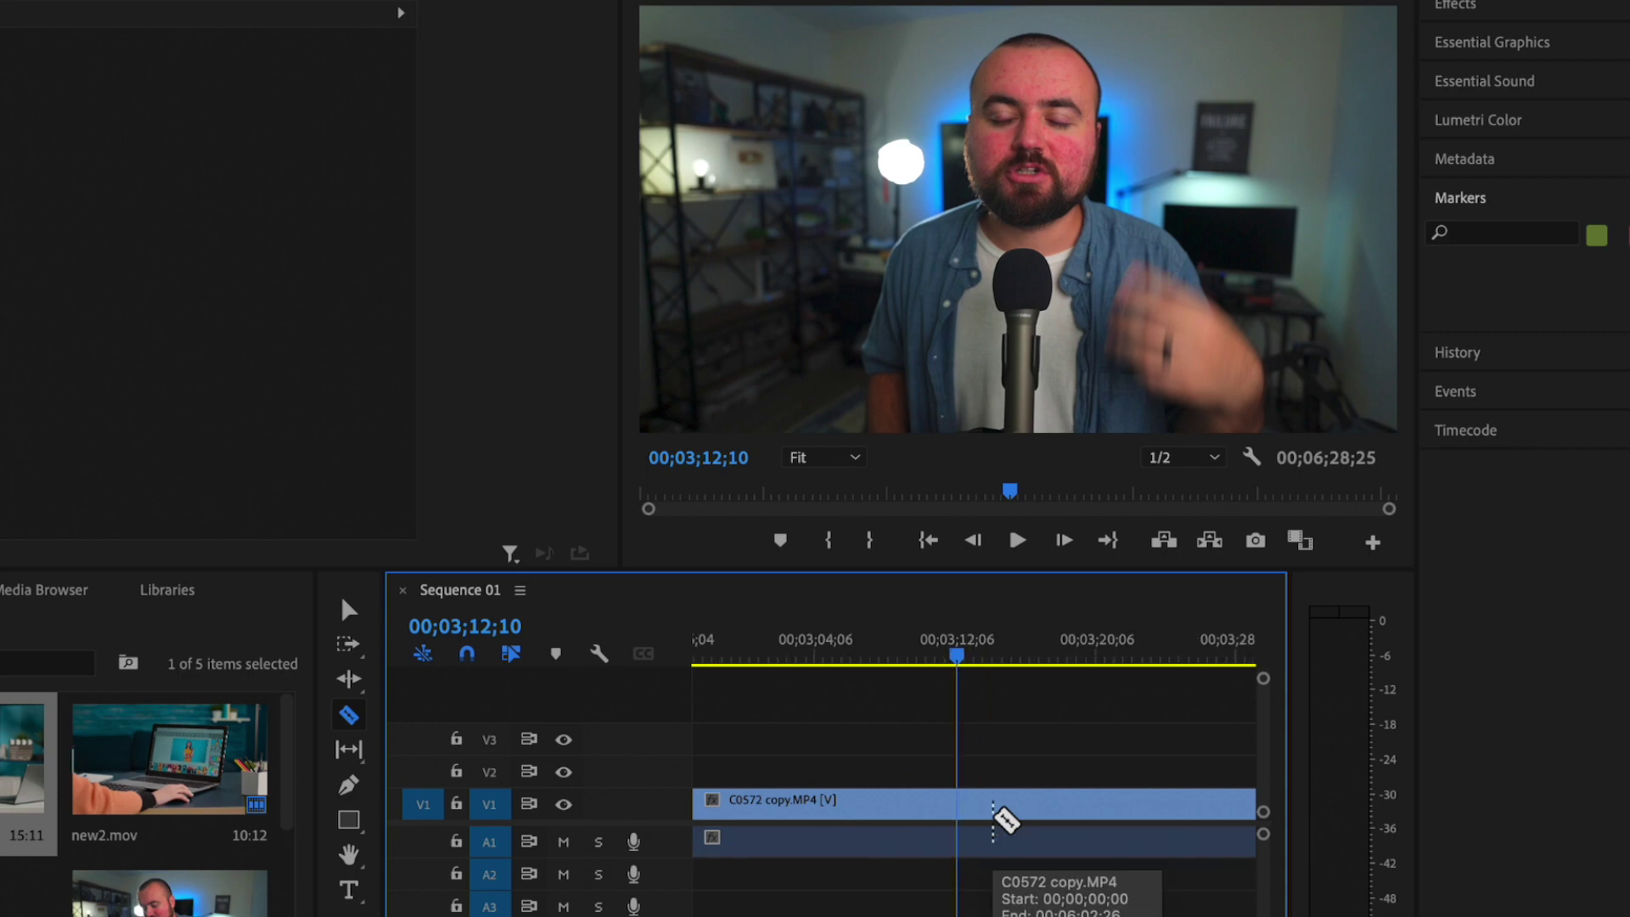
{"action": "key", "text": "equal"}
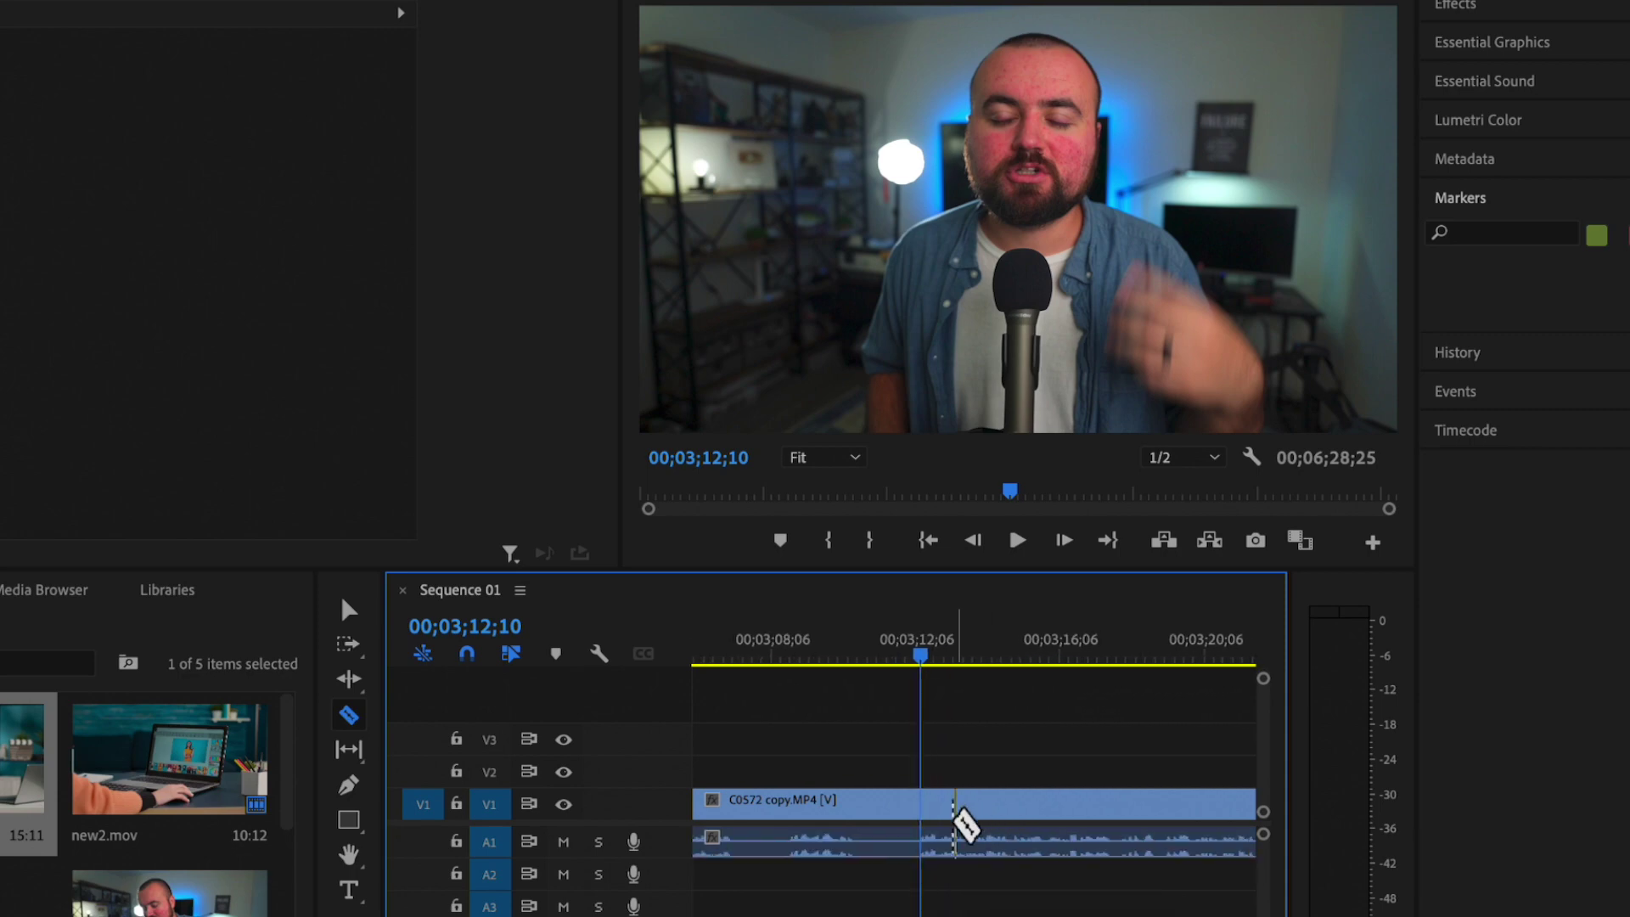
{"action": "left_click", "coordinate": [930, 817]}
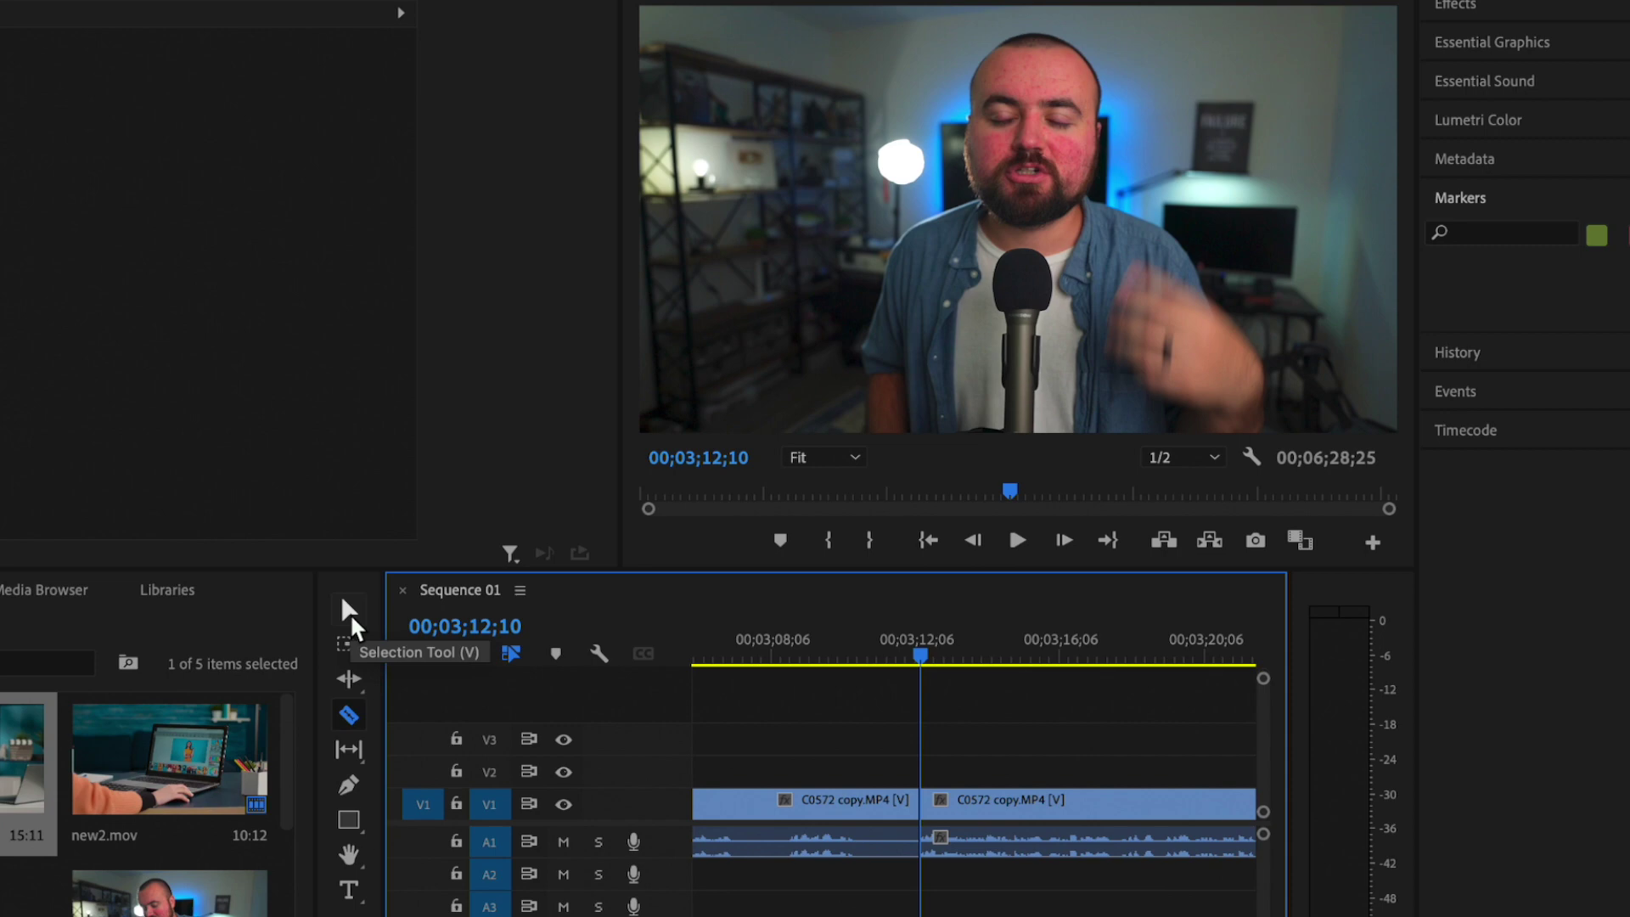
{"action": "left_click", "coordinate": [349, 613]}
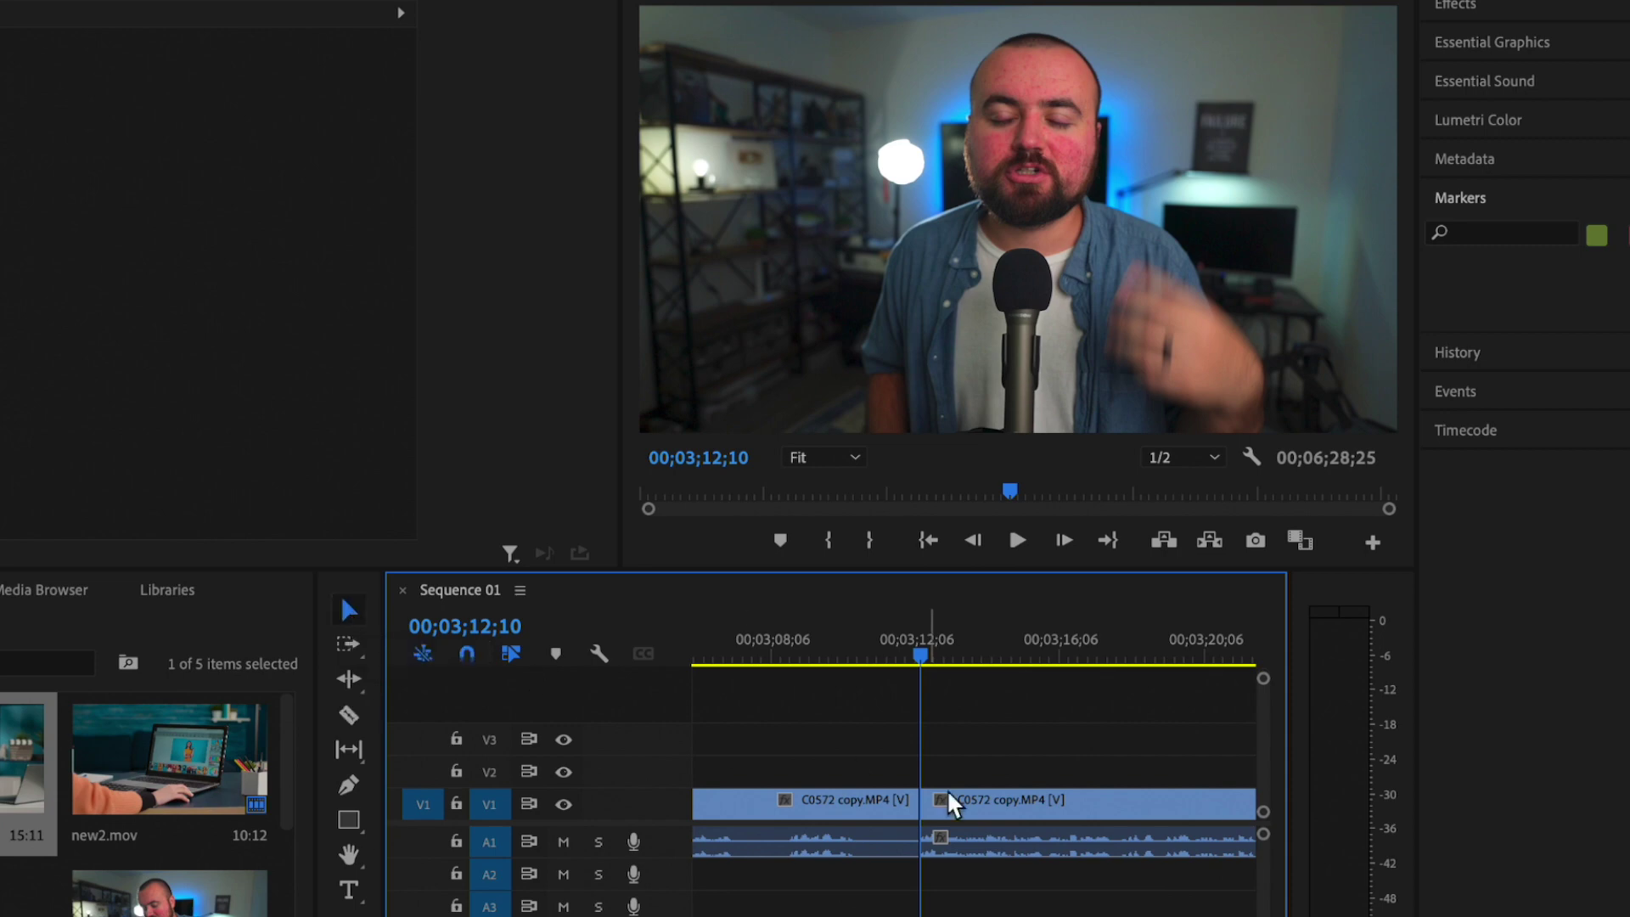
{"action": "left_click", "coordinate": [835, 796]}
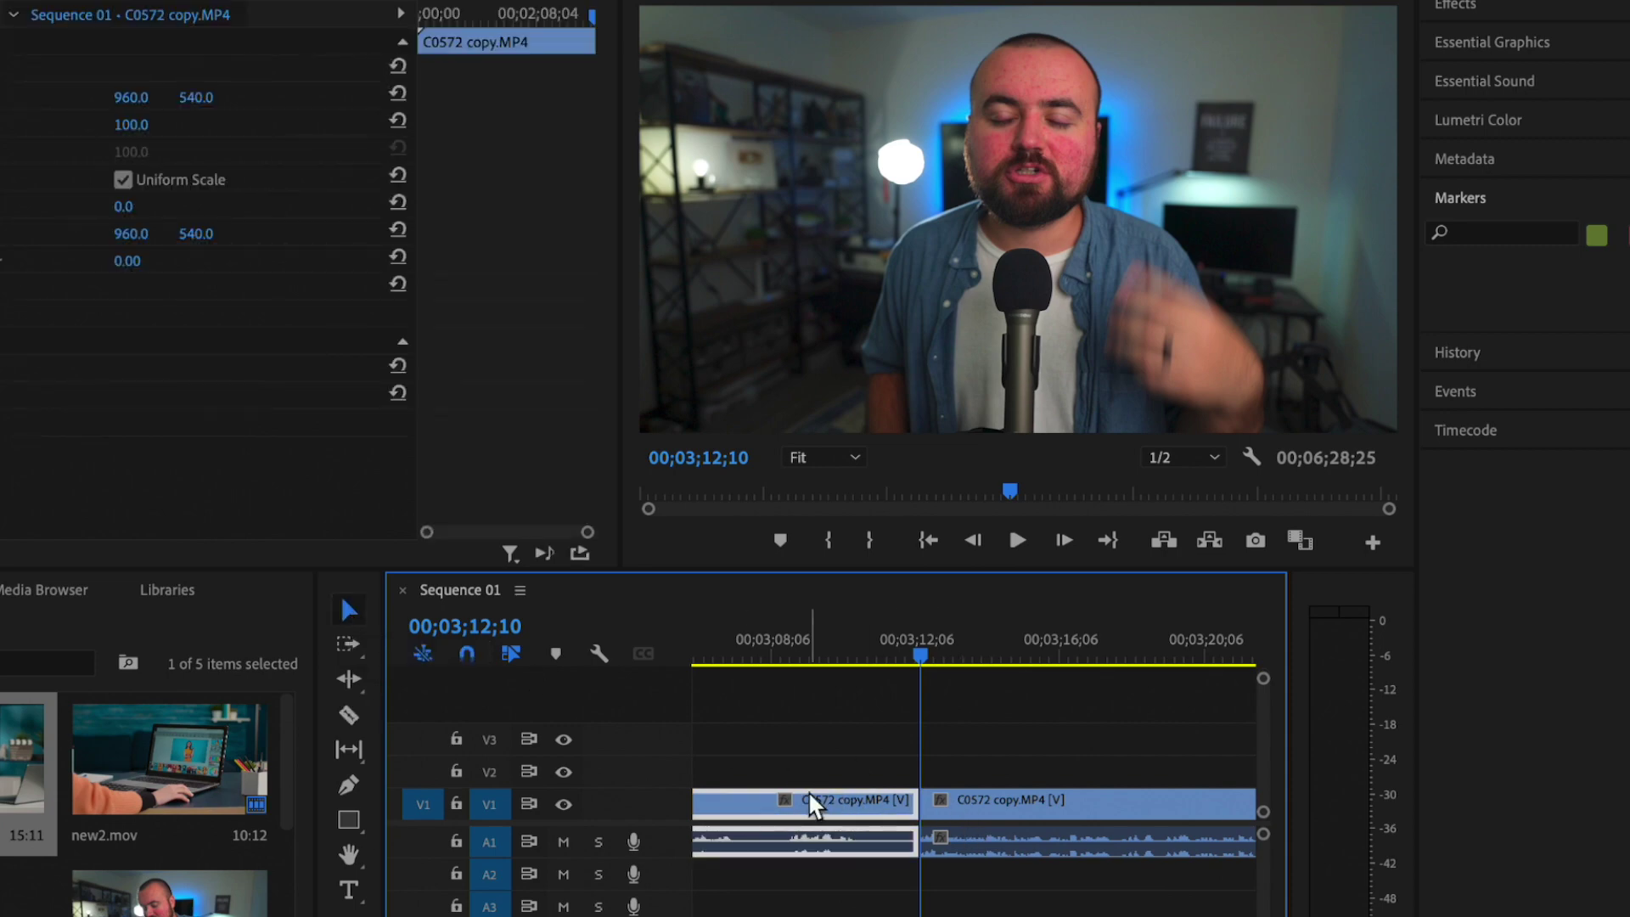
- Delete the left piece and ripple-delete the gap so the sequence runs 00;03;16;15
{"action": "key", "text": "Delete"}
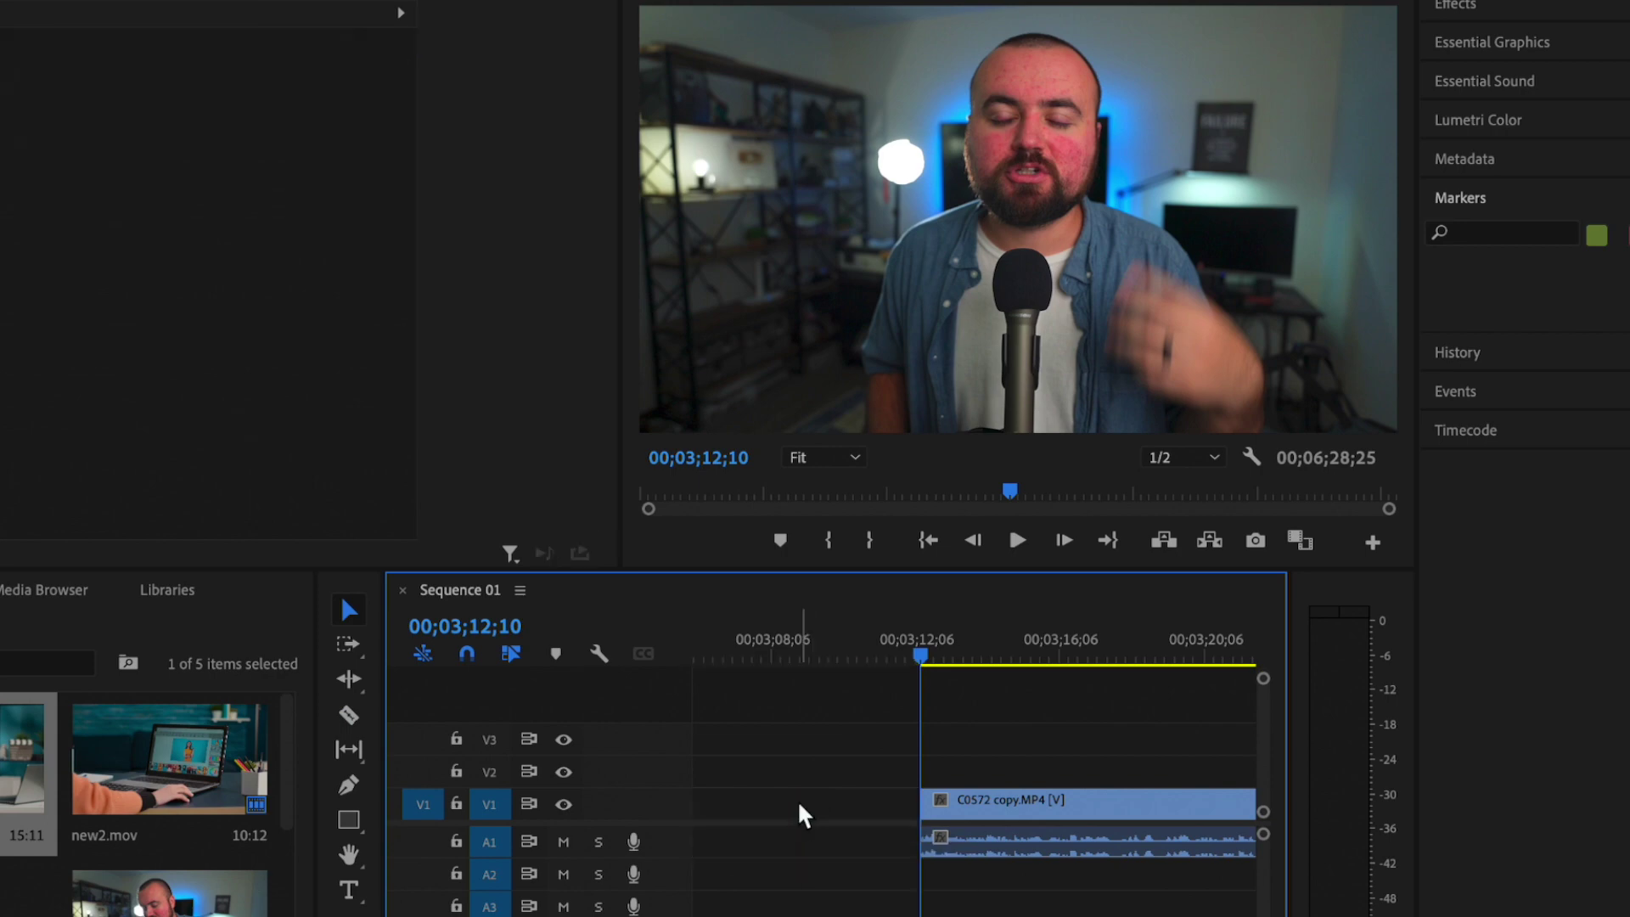
{"action": "key", "text": "minus"}
{"action": "key", "text": "minus"}
{"action": "key", "text": "minus"}
{"action": "key", "text": "minus"}
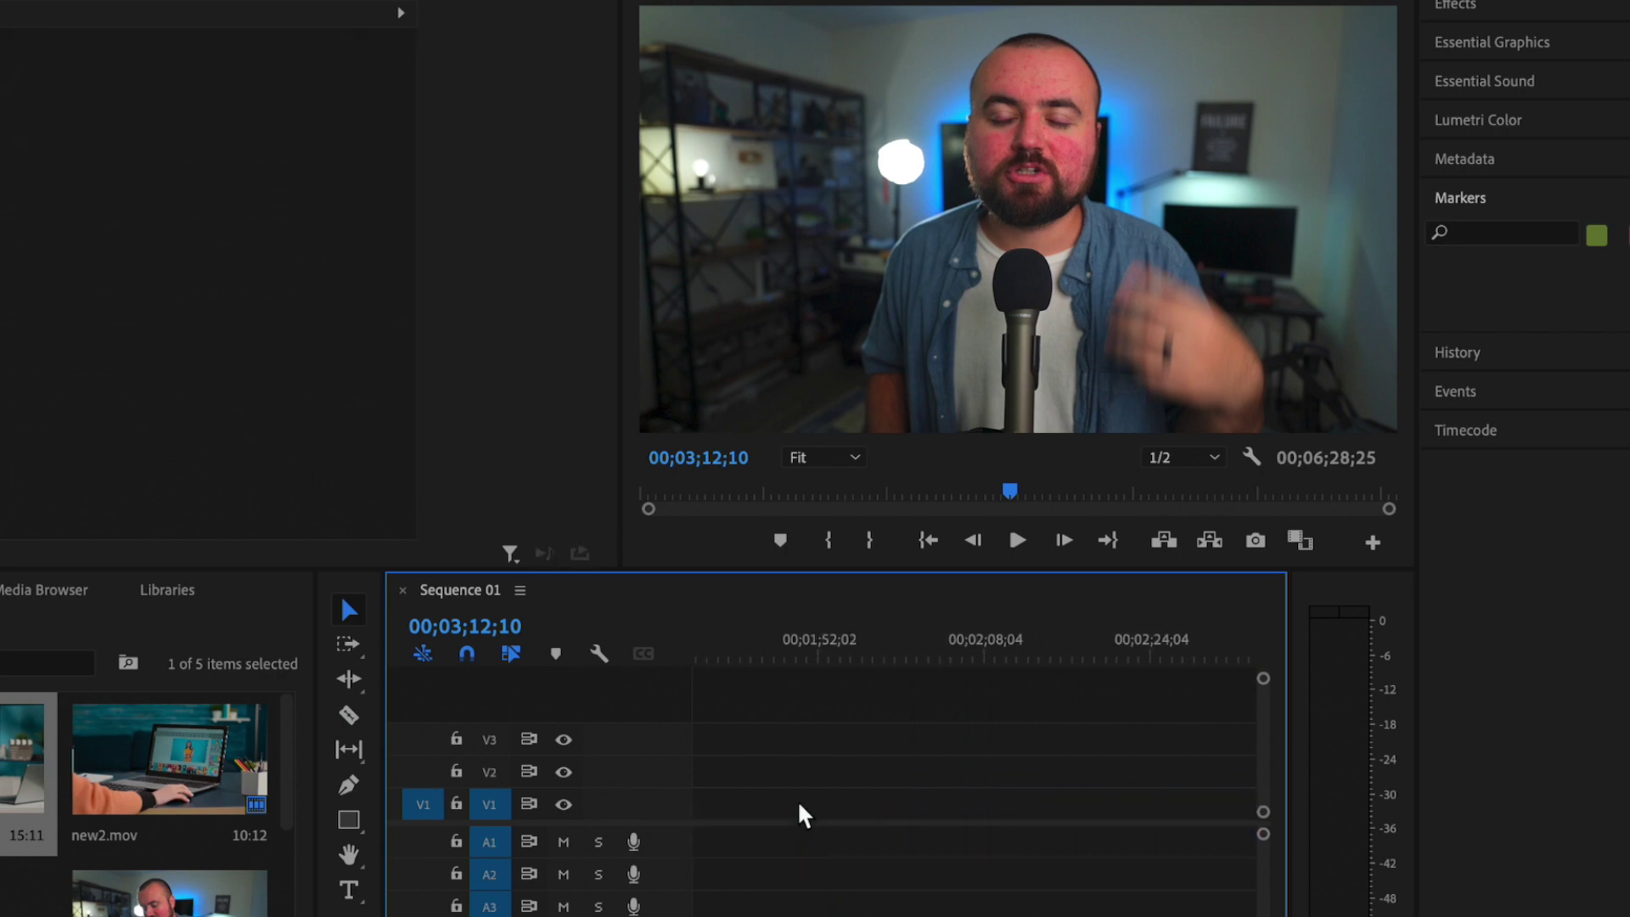
{"action": "key", "text": "minus"}
{"action": "key", "text": "minus"}
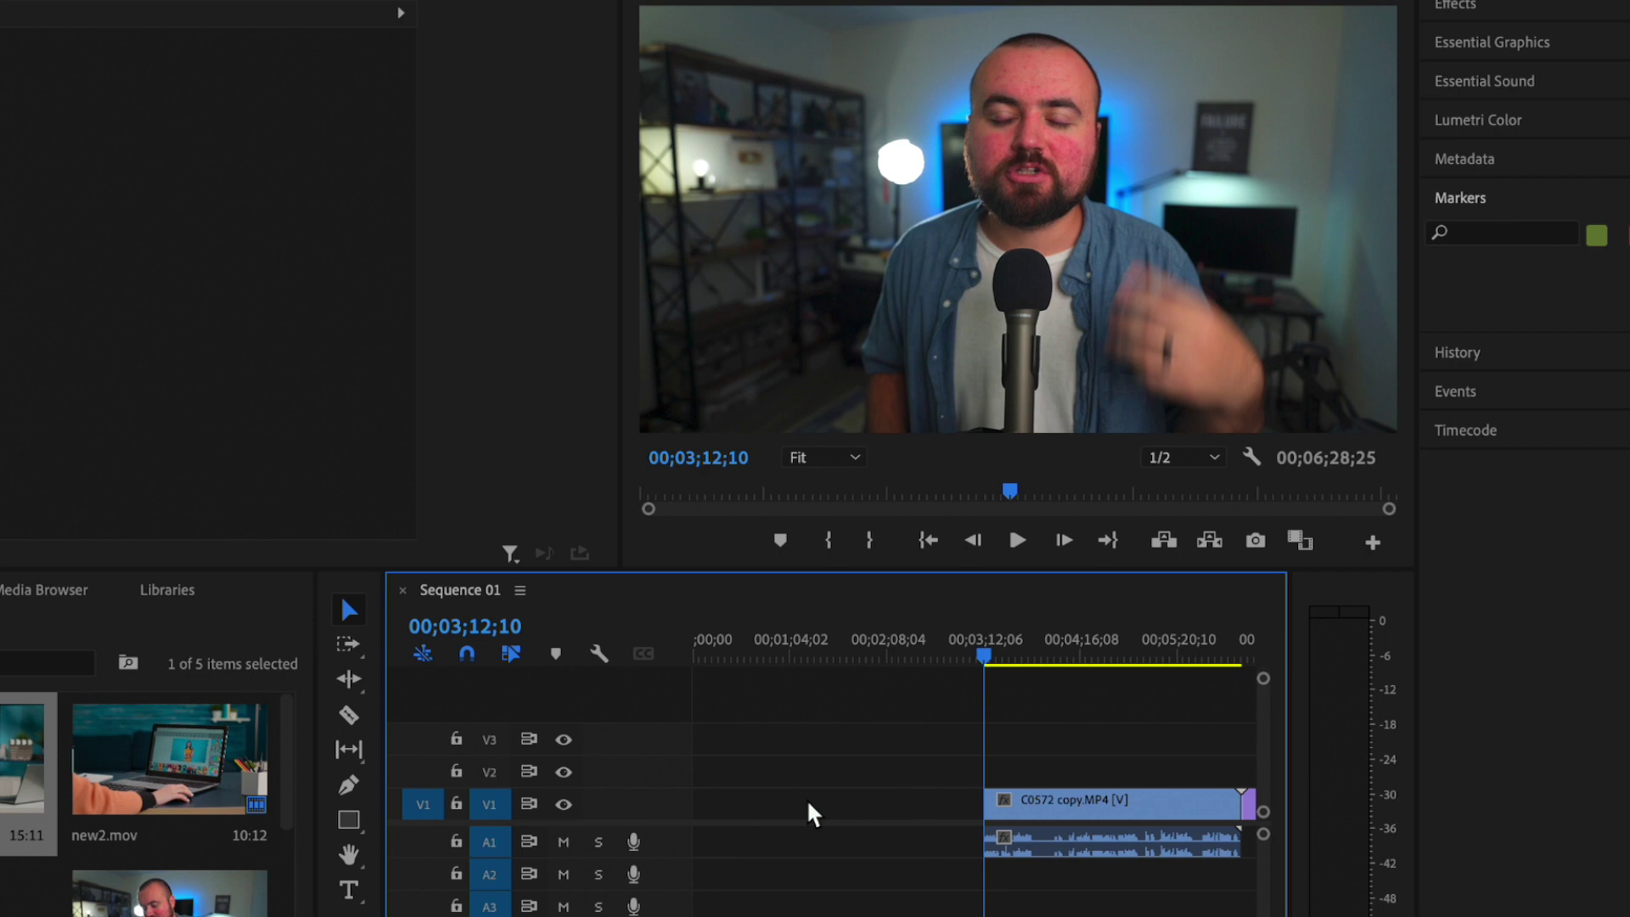
{"action": "right_click", "coordinate": [808, 803]}
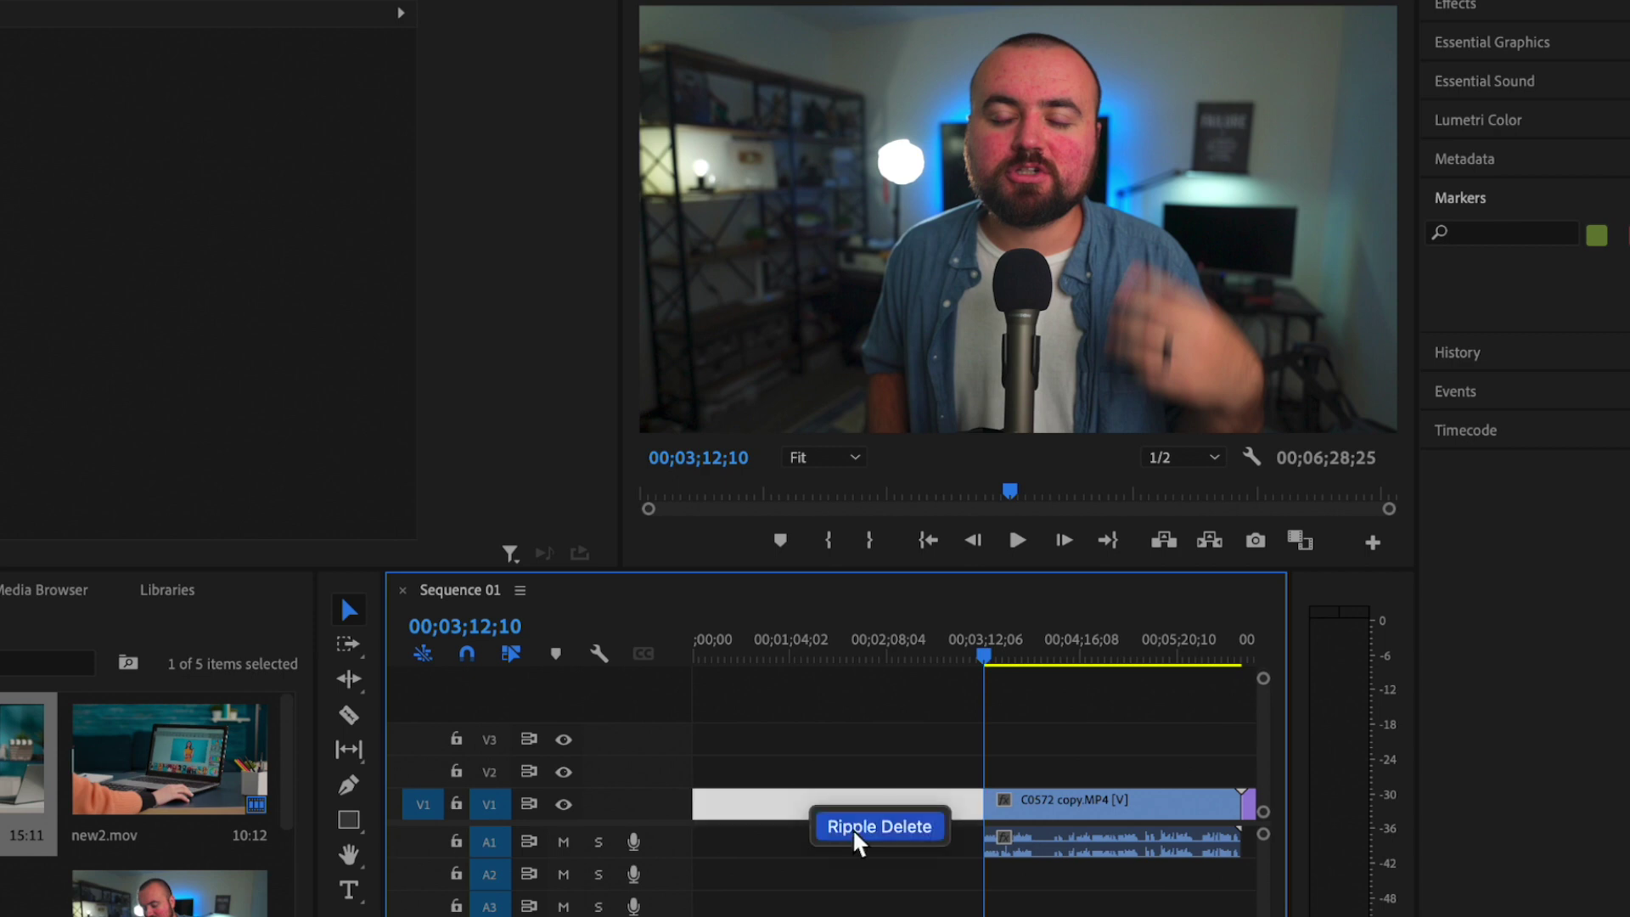
{"action": "left_click", "coordinate": [879, 826]}
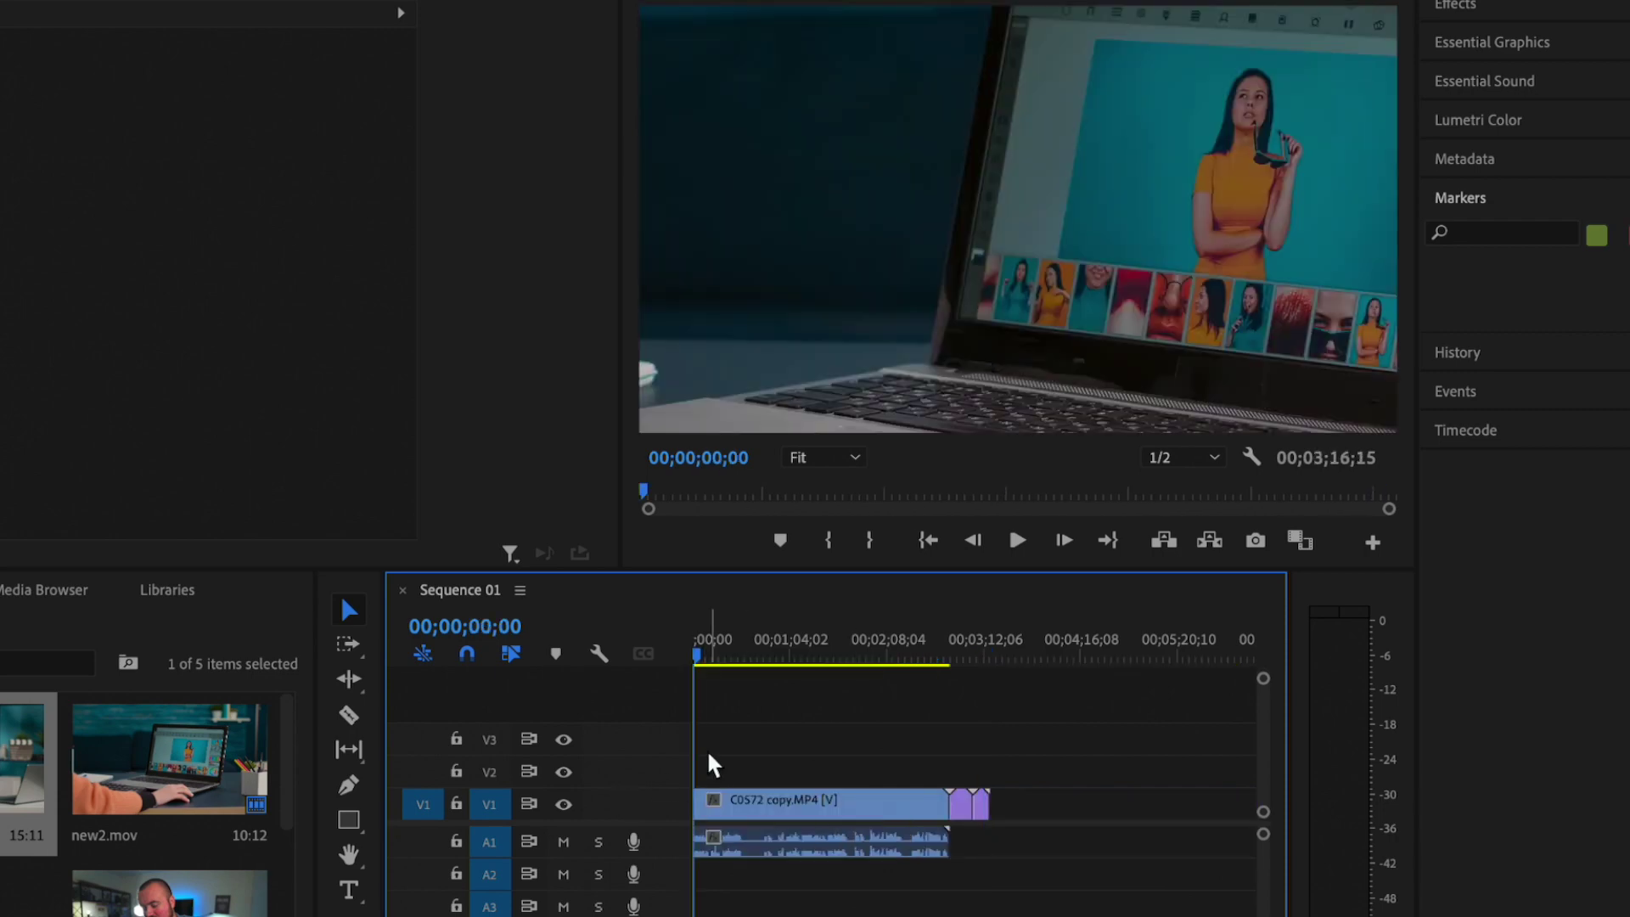
- Razor-cut C0572 copy at 00;00;31;06 and again at 00;01;01;22
{"action": "key", "text": "="}
{"action": "key", "text": "="}
{"action": "key", "text": "="}
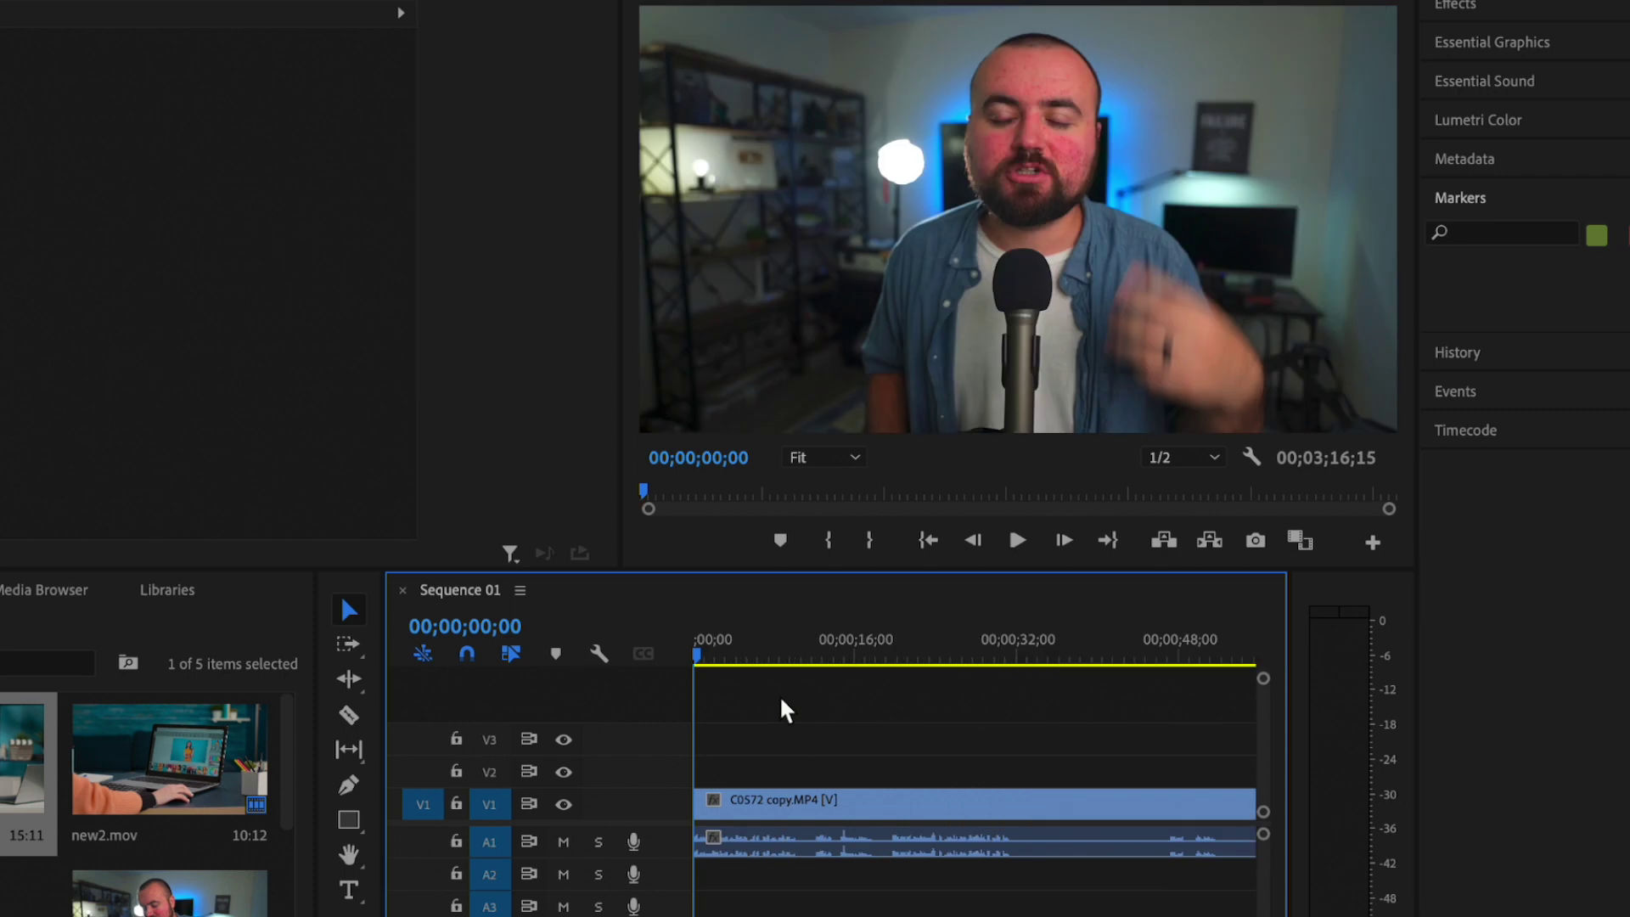
{"action": "left_click_drag", "start_coordinate": [976, 655], "coordinate": [1013, 670]}
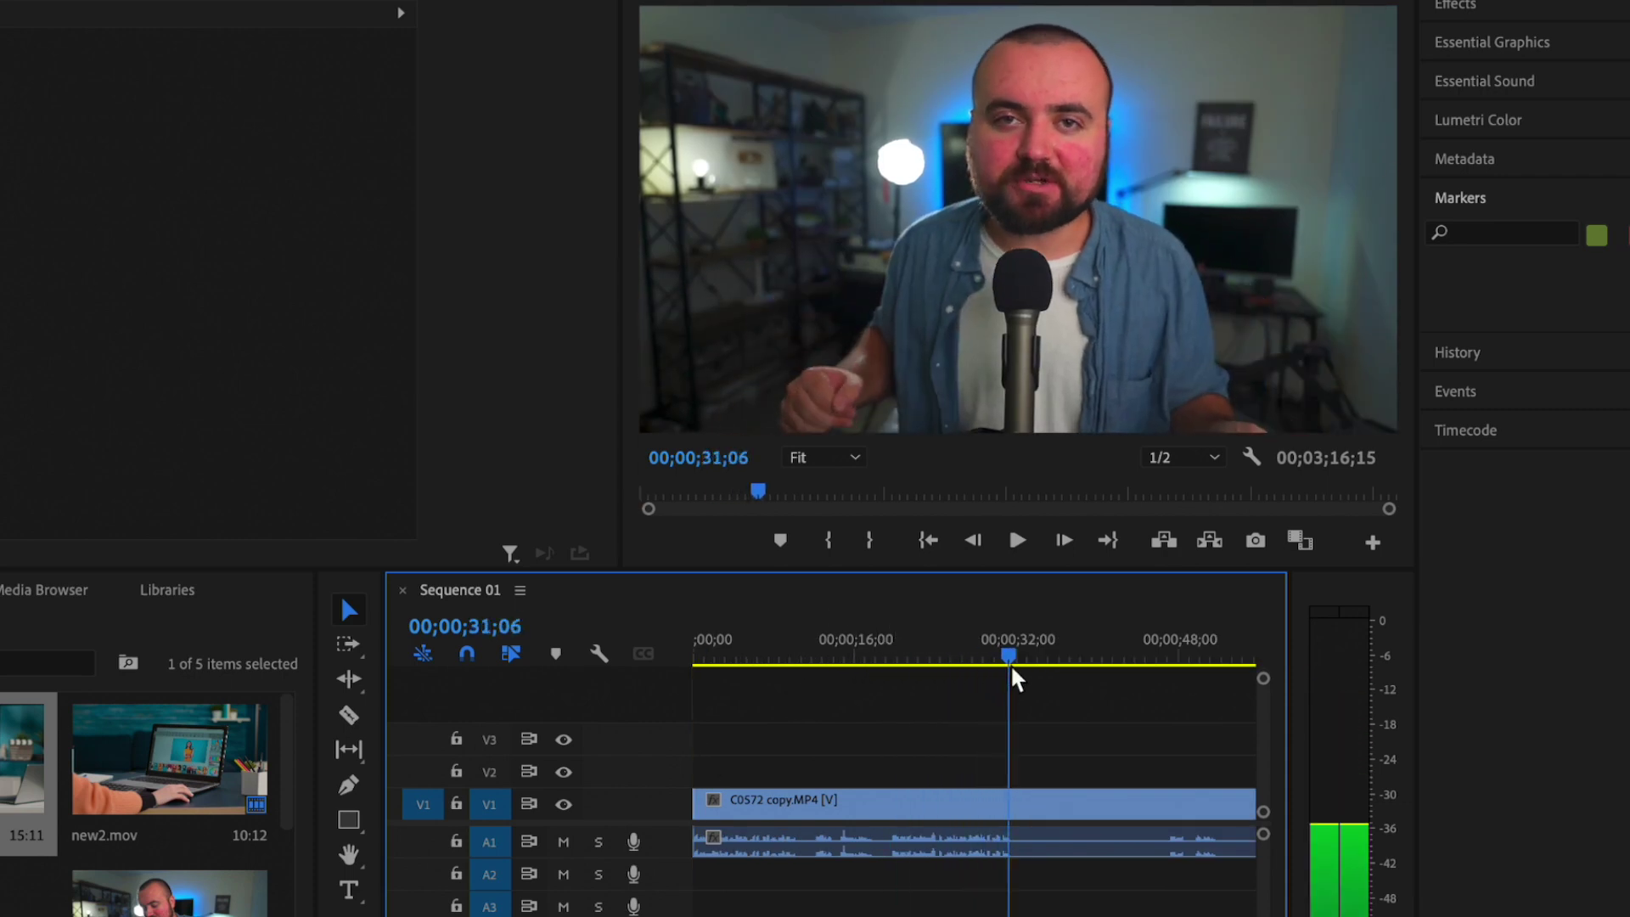
{"action": "key", "text": "c"}
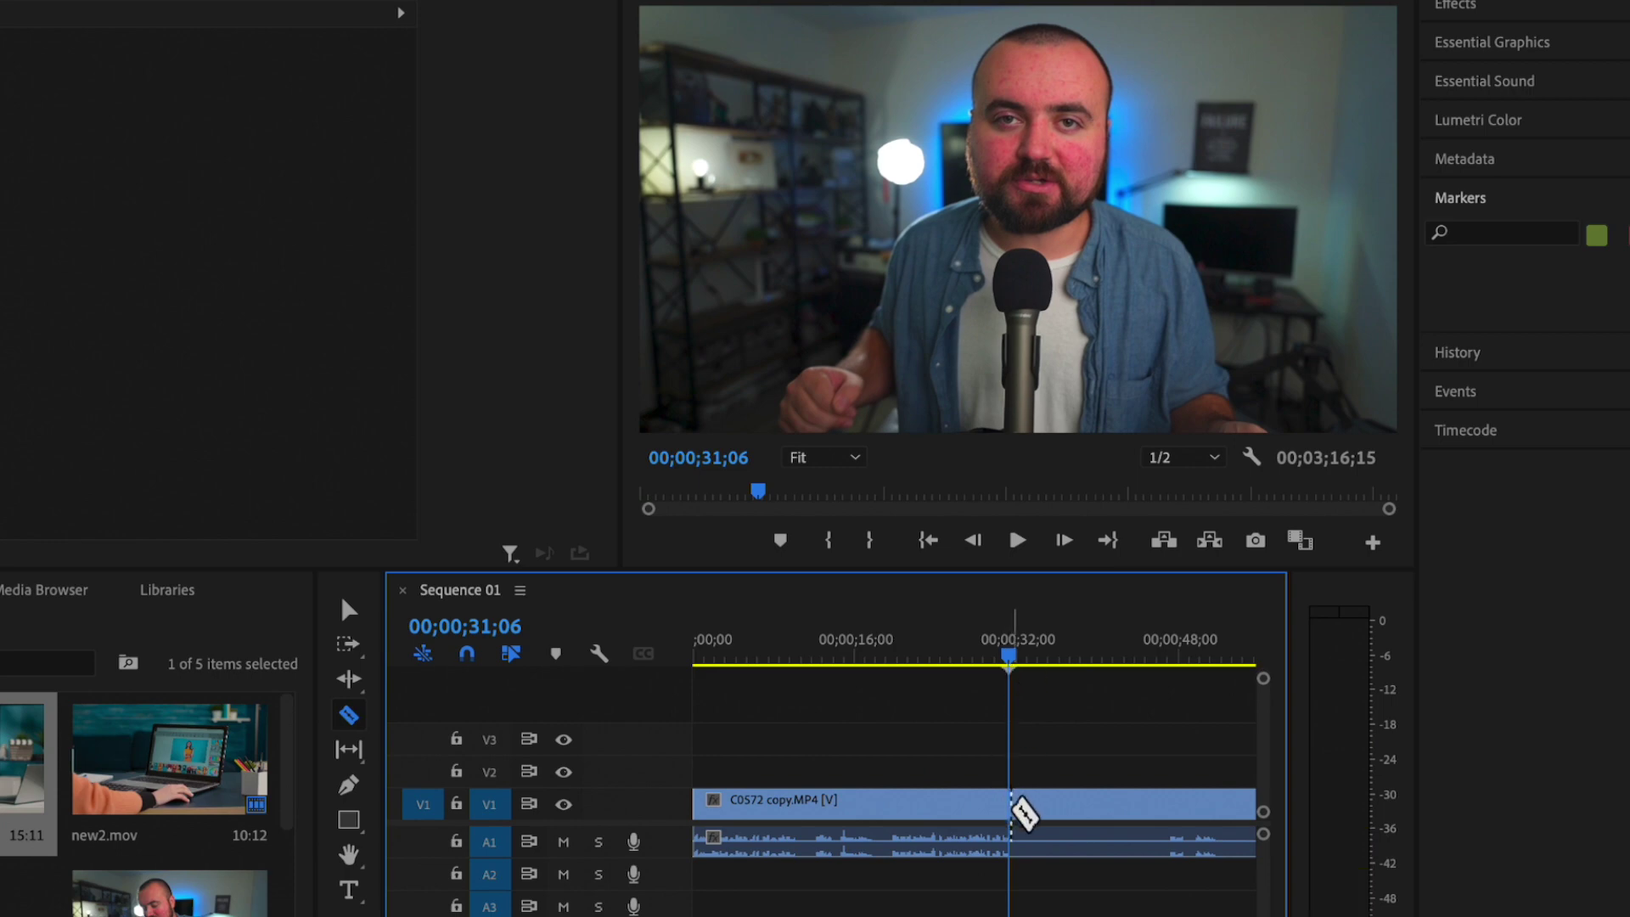
{"action": "left_click", "coordinate": [1022, 803]}
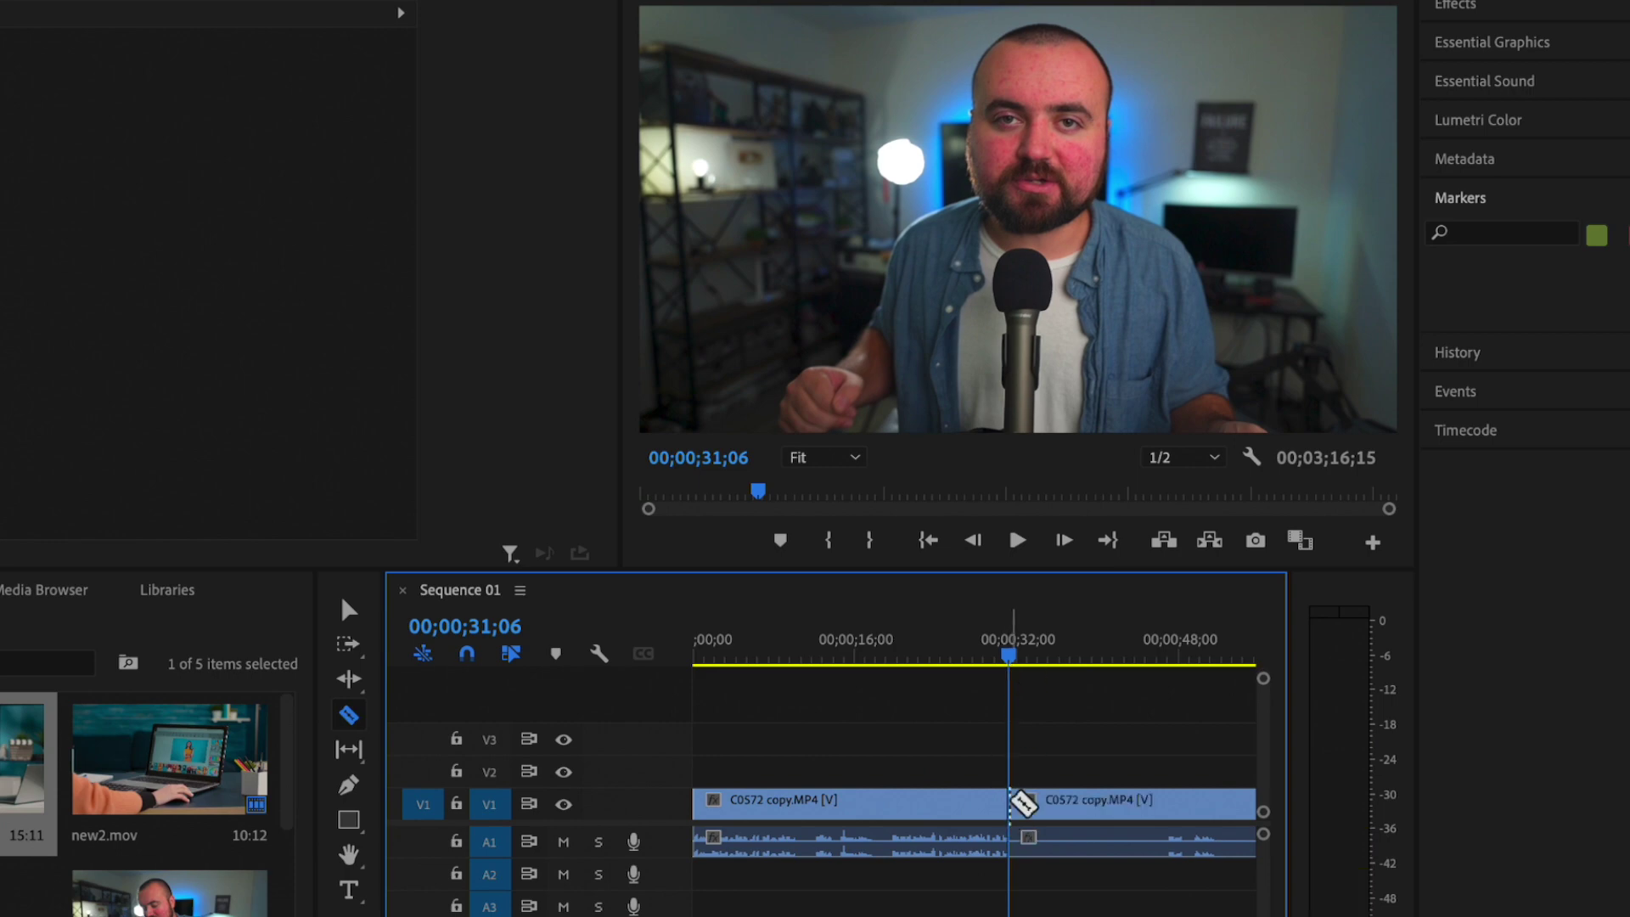
{"action": "key", "text": "v"}
{"action": "scroll", "coordinate": [1067, 793], "scroll_direction": "down", "scroll_amount": 5}
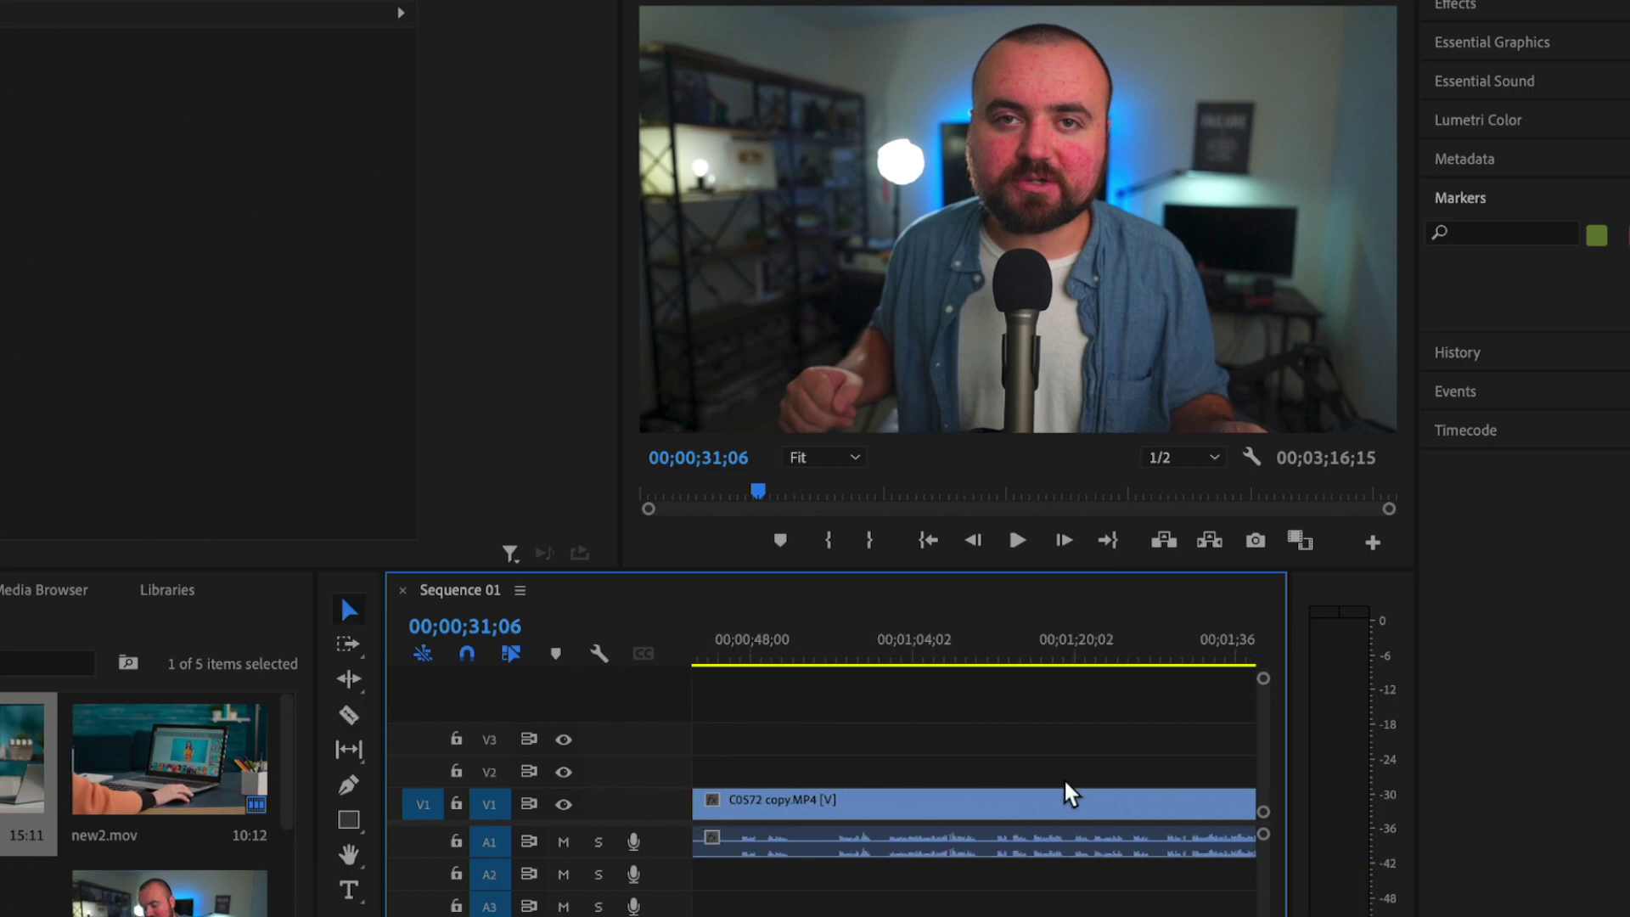
{"action": "scroll", "coordinate": [1066, 794], "scroll_direction": "up", "scroll_amount": 2}
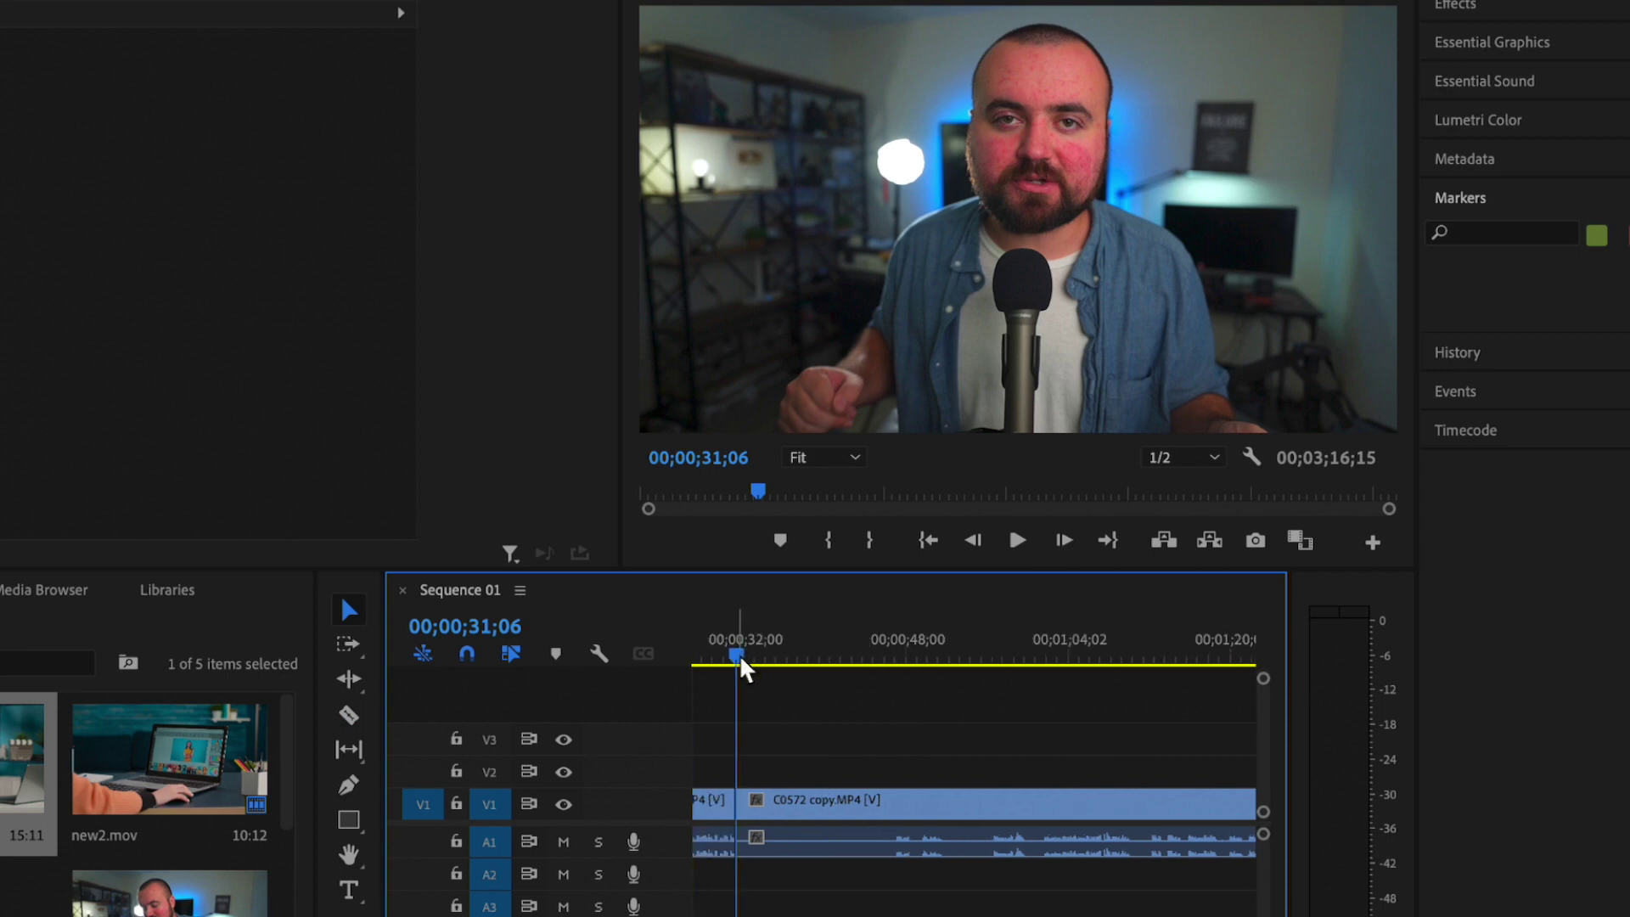
{"action": "left_click_drag", "start_coordinate": [739, 660], "coordinate": [1045, 744]}
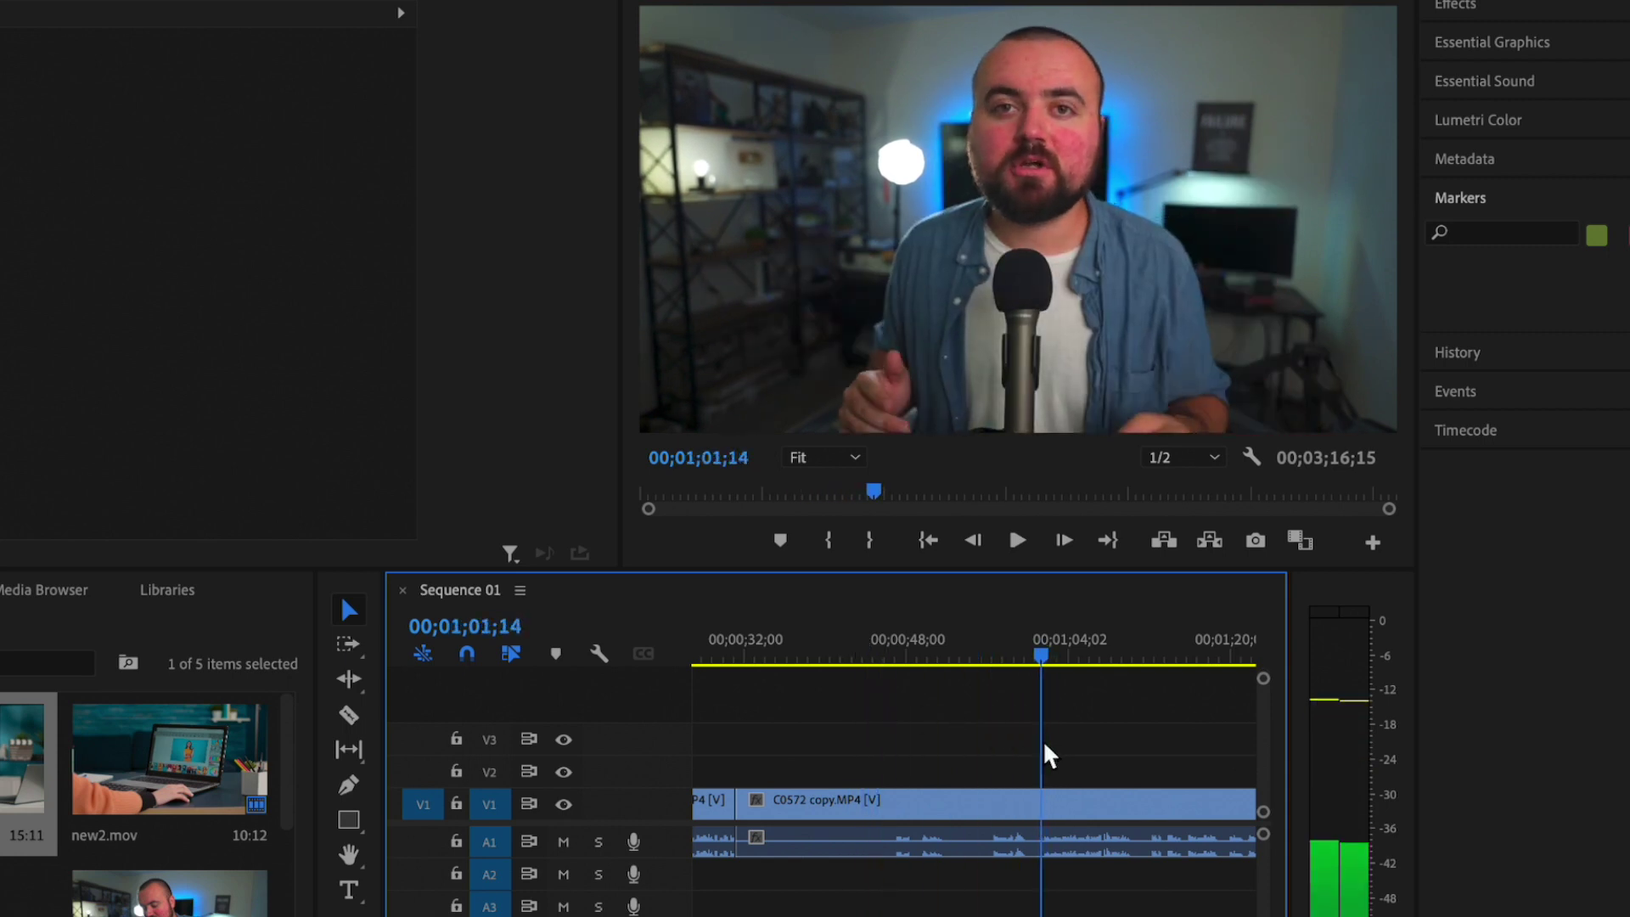
{"action": "key", "text": "c"}
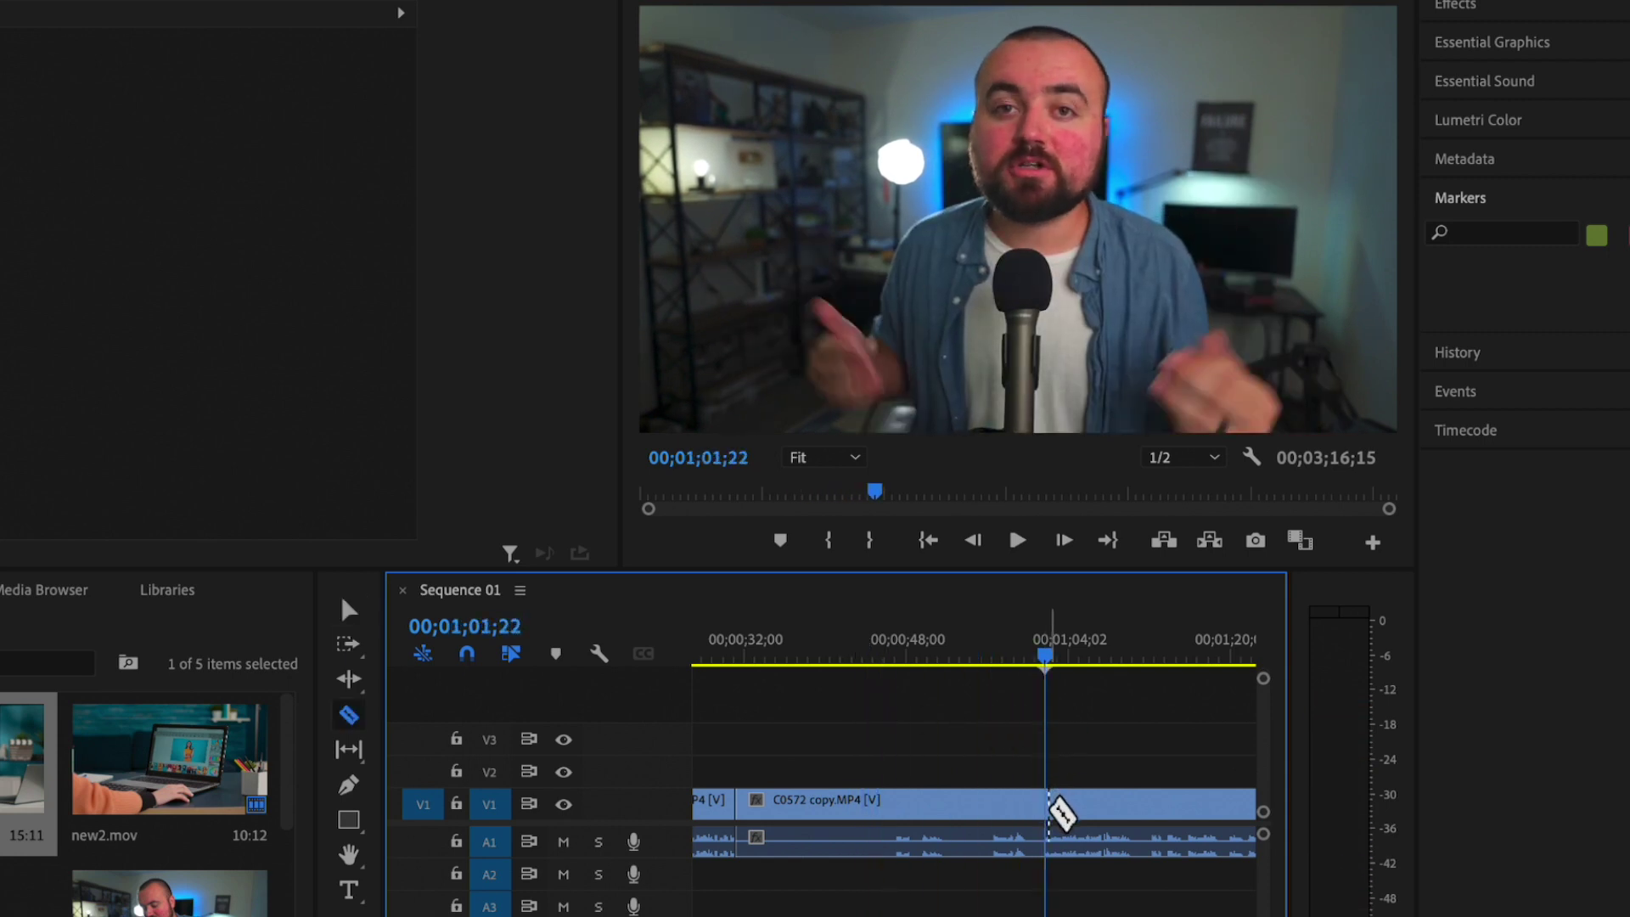
{"action": "left_click", "coordinate": [1049, 803]}
{"action": "key", "text": "v"}
- Delete the middle piece and ripple-delete the gap, leaving a 00;02;45;29 sequence
{"action": "left_click", "coordinate": [879, 808]}
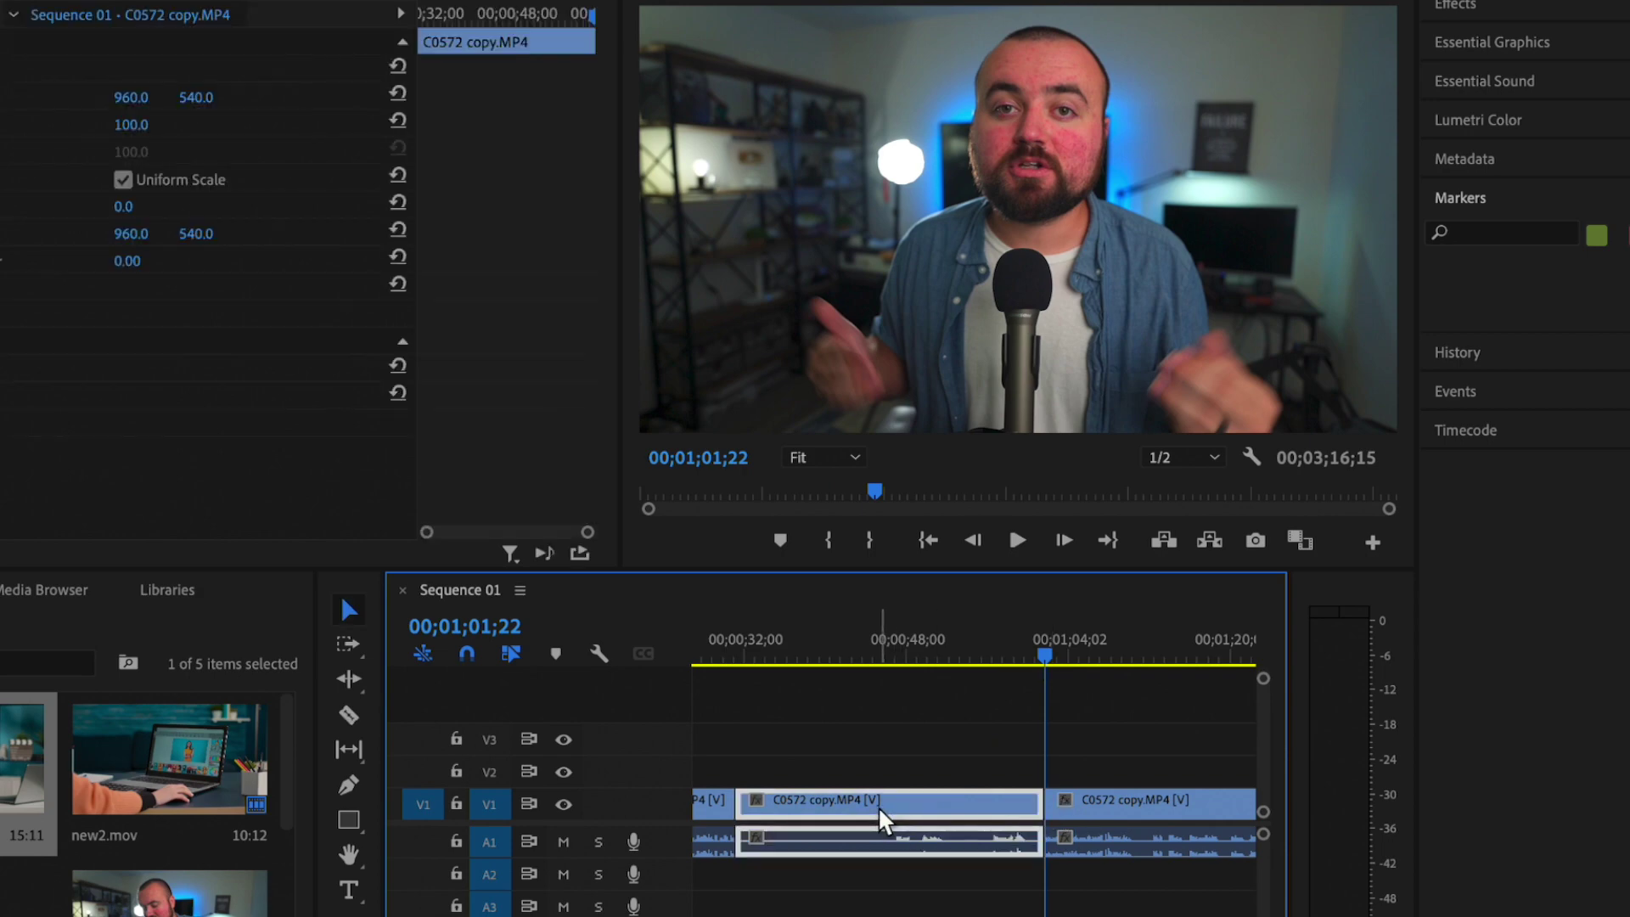
{"action": "key", "text": "Delete"}
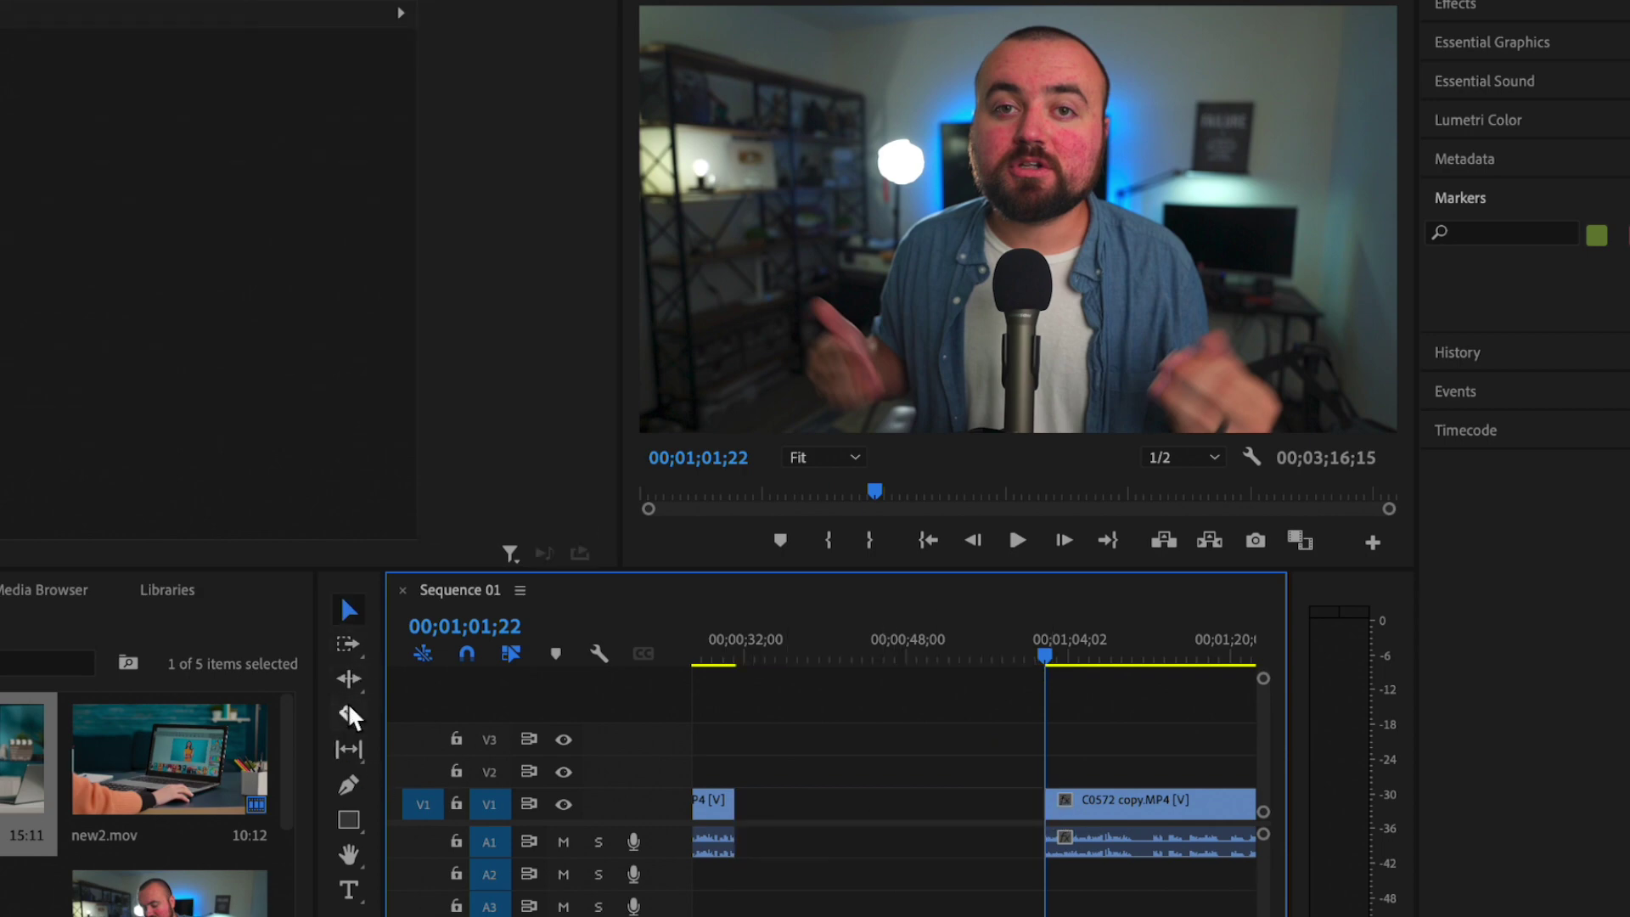
{"action": "right_click", "coordinate": [854, 798]}
{"action": "left_click", "coordinate": [879, 821]}
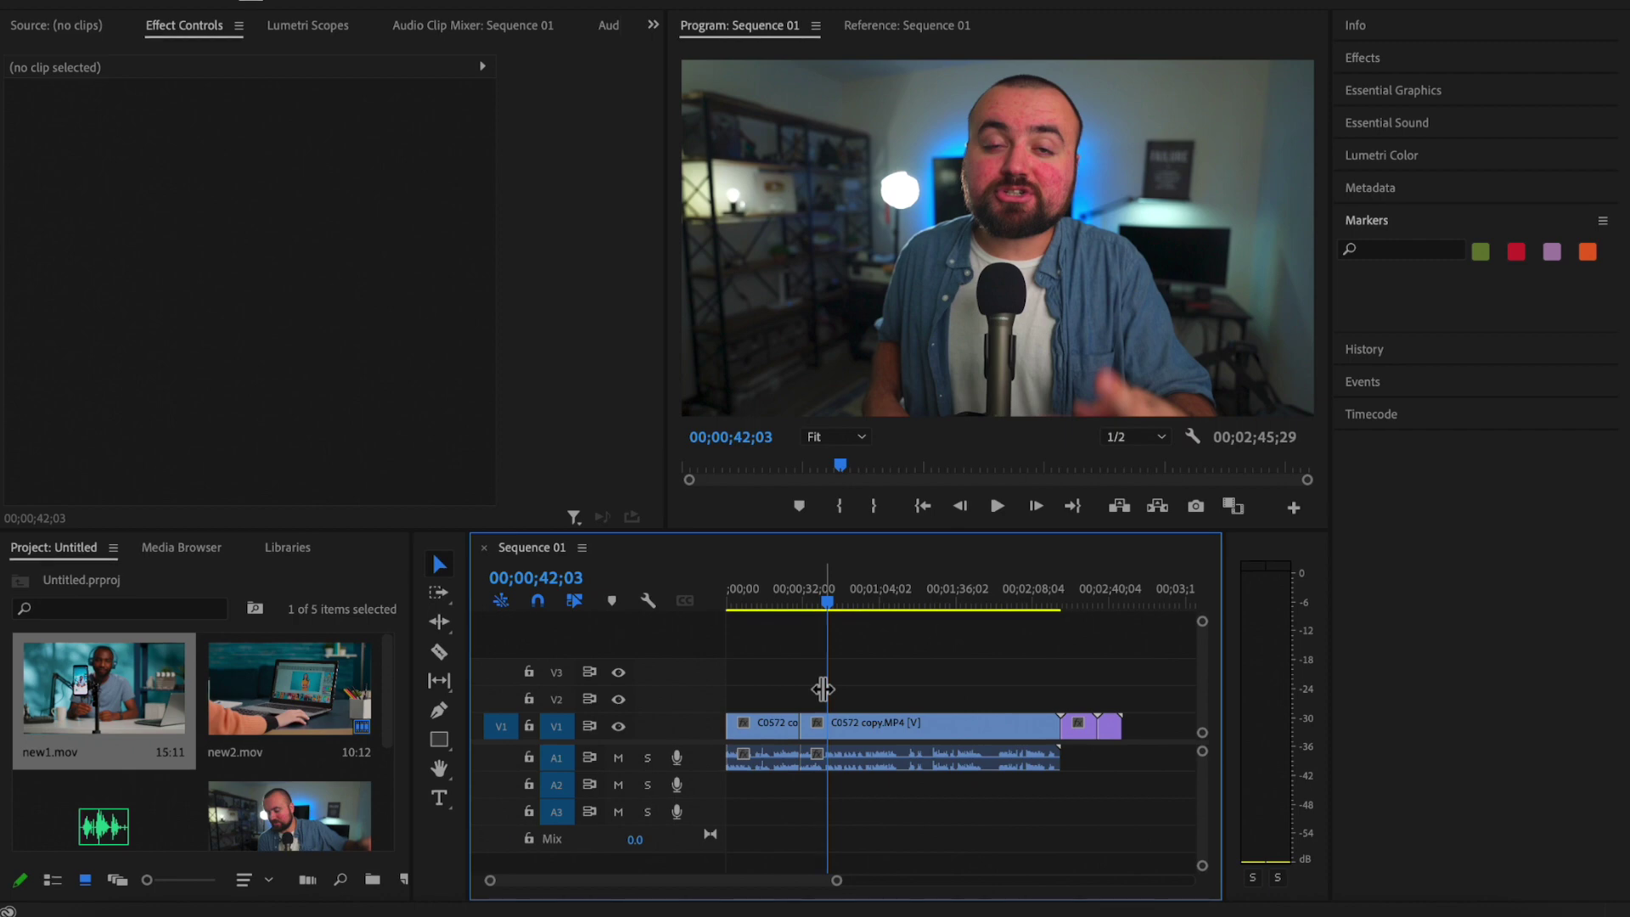
- Scrub C0572 copy's Scale down to 45, then set it back to 100
{"action": "left_click", "coordinate": [869, 728]}
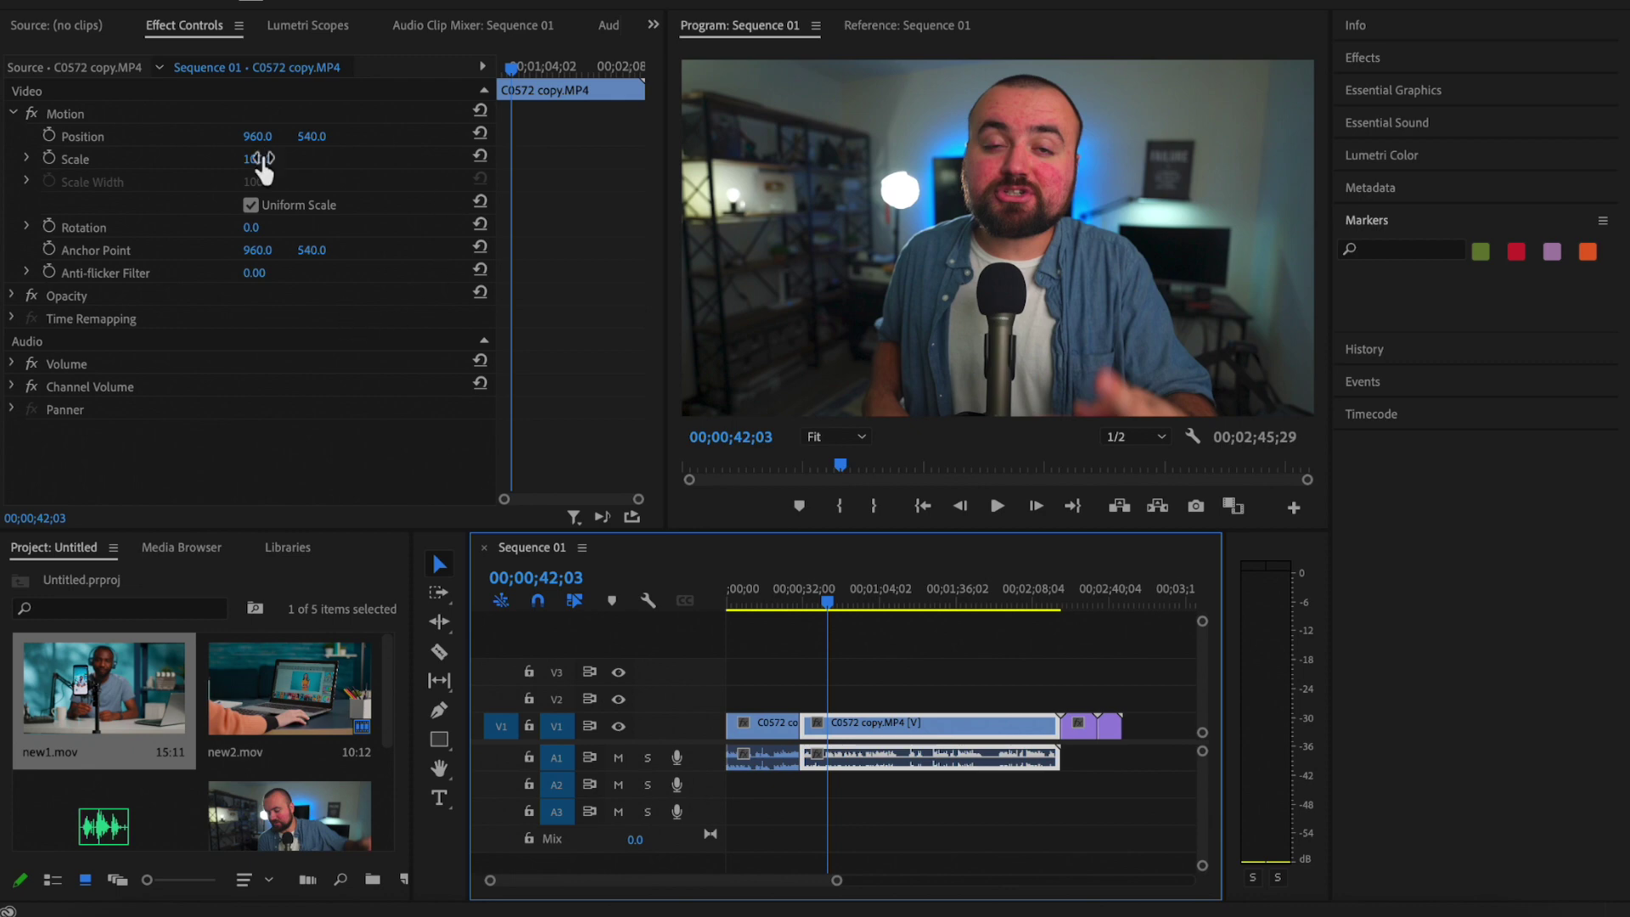
{"action": "left_click_drag", "start_coordinate": [261, 161], "coordinate": [215, 161]}
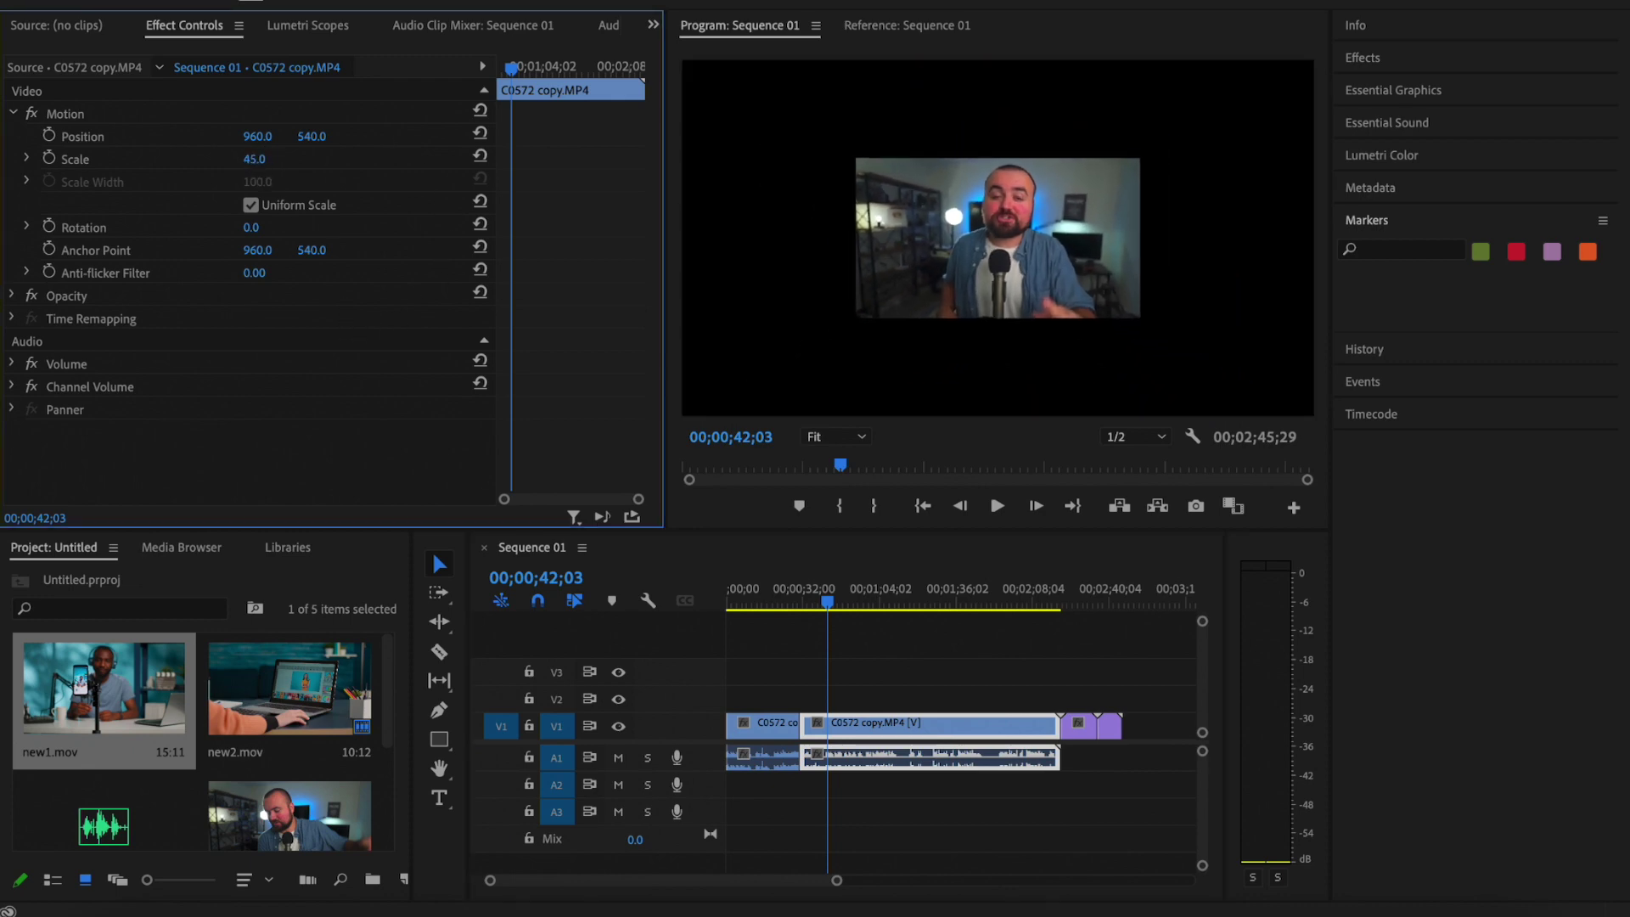
{"action": "left_click", "coordinate": [270, 160]}
{"action": "type", "text": "1"}
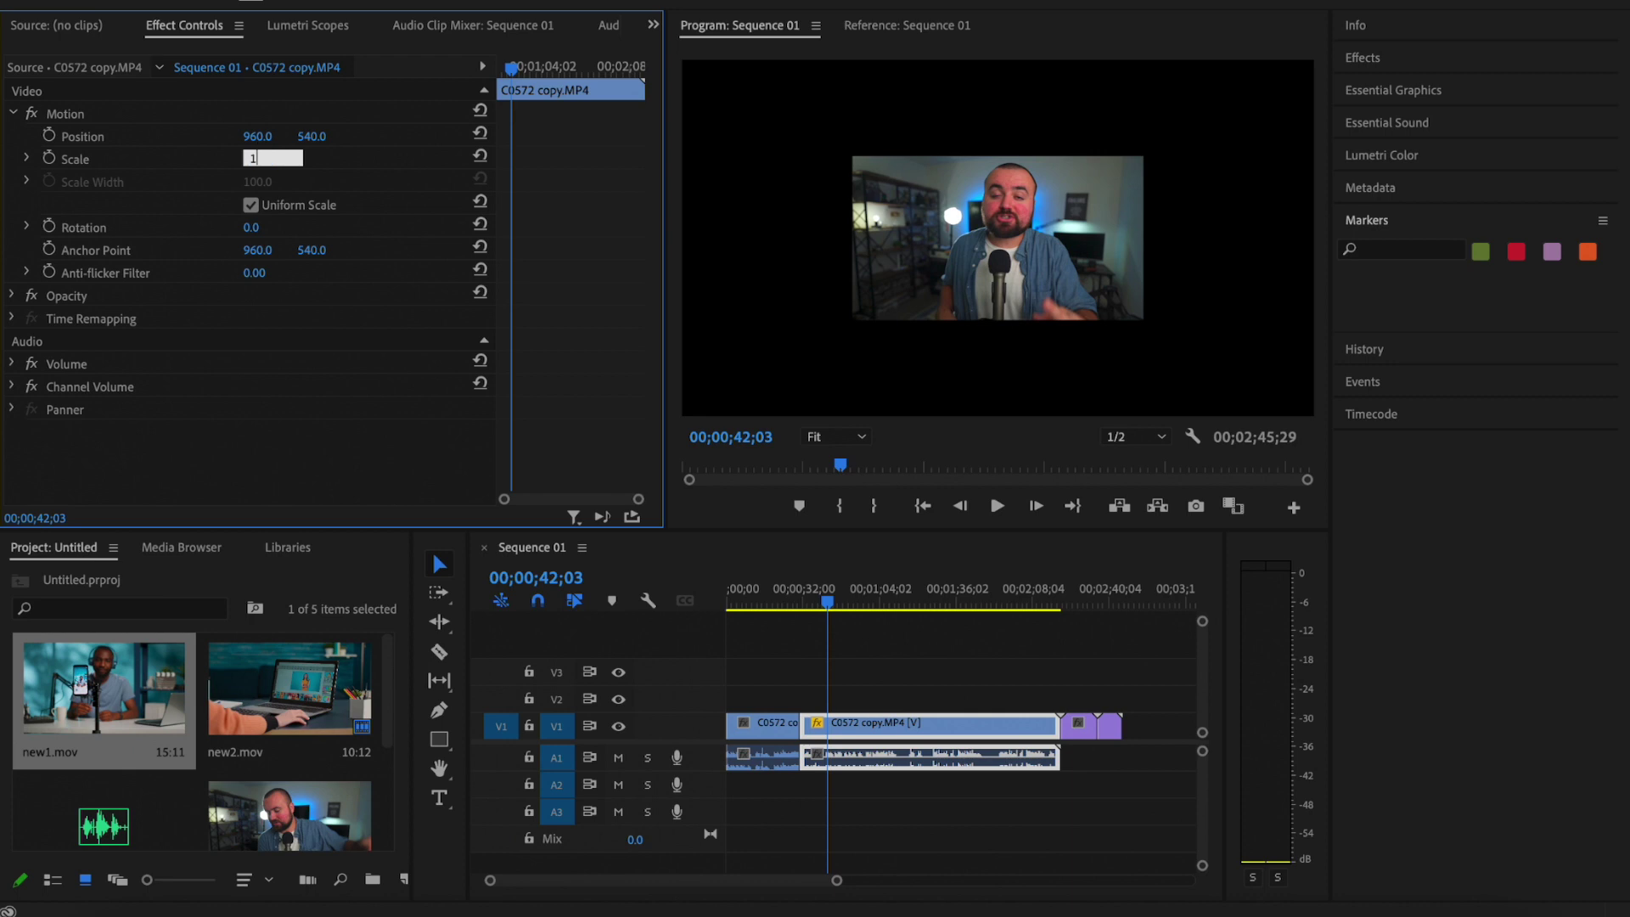
{"action": "type", "text": "00"}
{"action": "key", "text": "Return"}
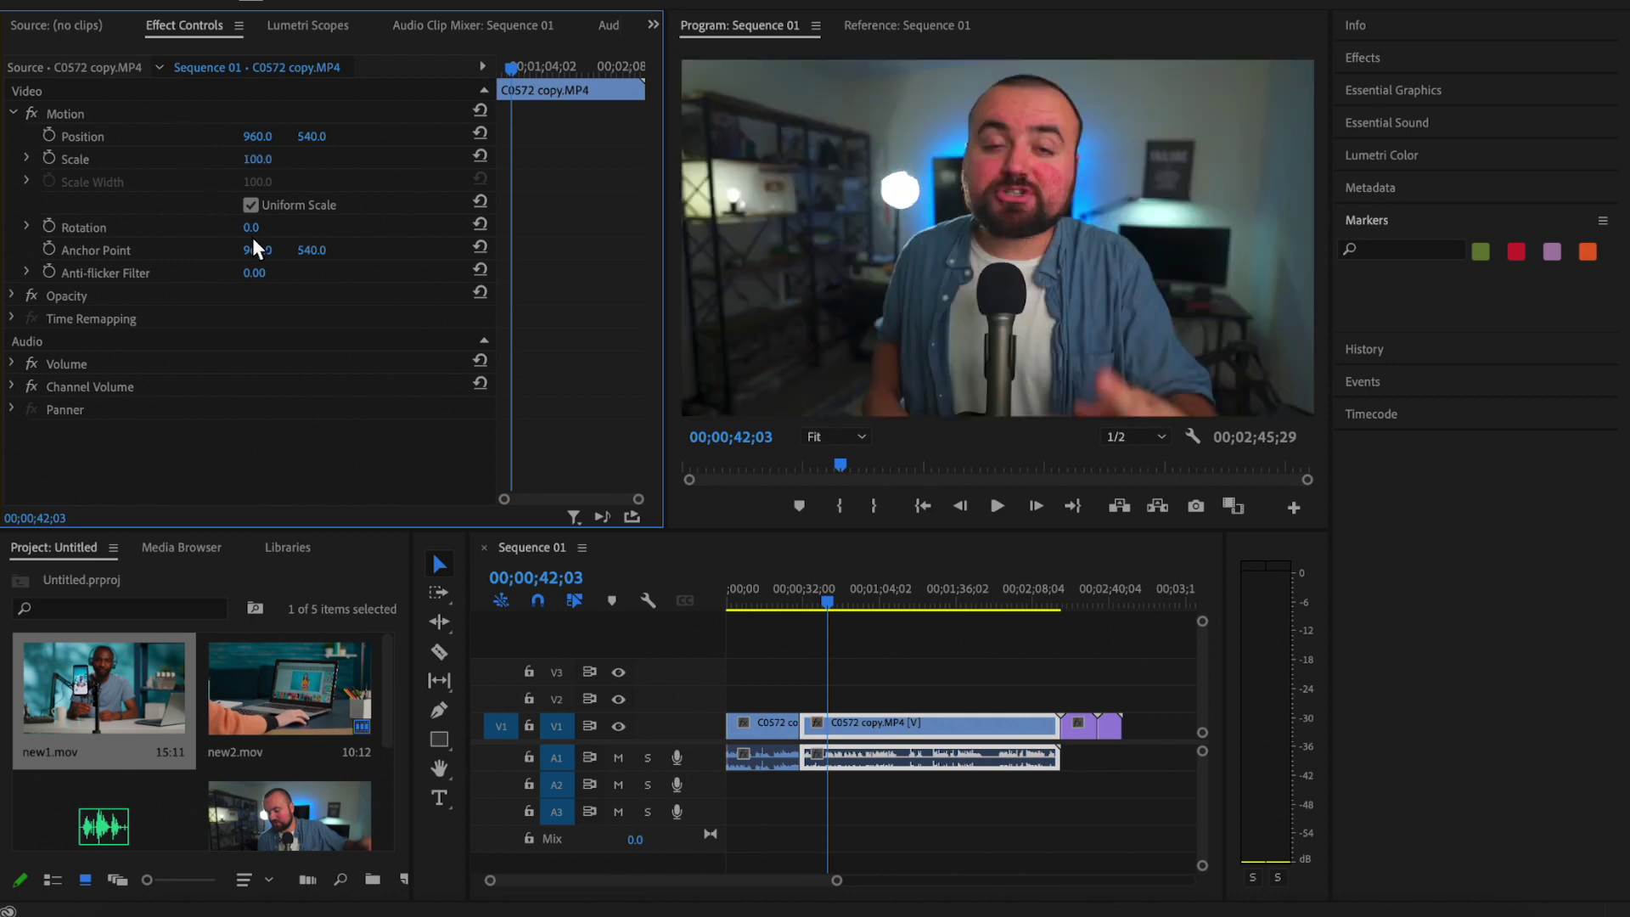
- Dip Opacity and restore it to 100%, then reveal Volume at 0.0 dB
{"action": "left_click", "coordinate": [12, 295]}
{"action": "mouse_move", "coordinate": [259, 340]}
{"action": "left_mouse_down"}
{"action": "mouse_move", "coordinate": [174, 340]}
{"action": "mouse_move", "coordinate": [259, 340]}
{"action": "left_mouse_up"}
{"action": "scroll", "coordinate": [139, 411], "scroll_direction": "down", "scroll_amount": 1}
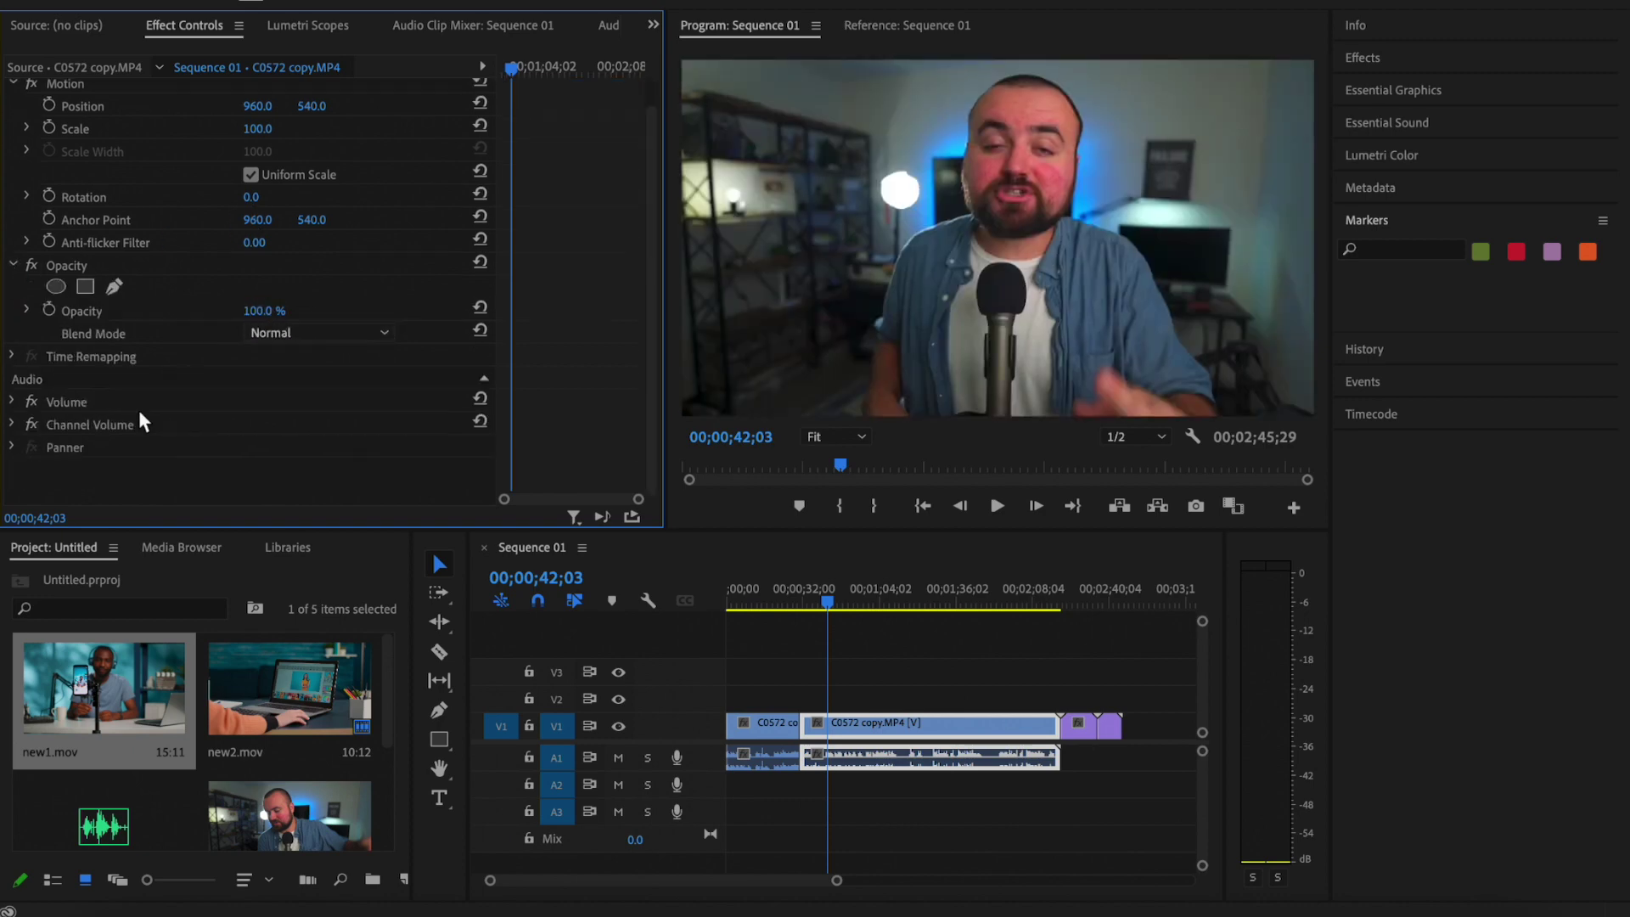
{"action": "left_click", "coordinate": [12, 400]}
{"action": "scroll", "coordinate": [142, 443], "scroll_direction": "down", "scroll_amount": 1}
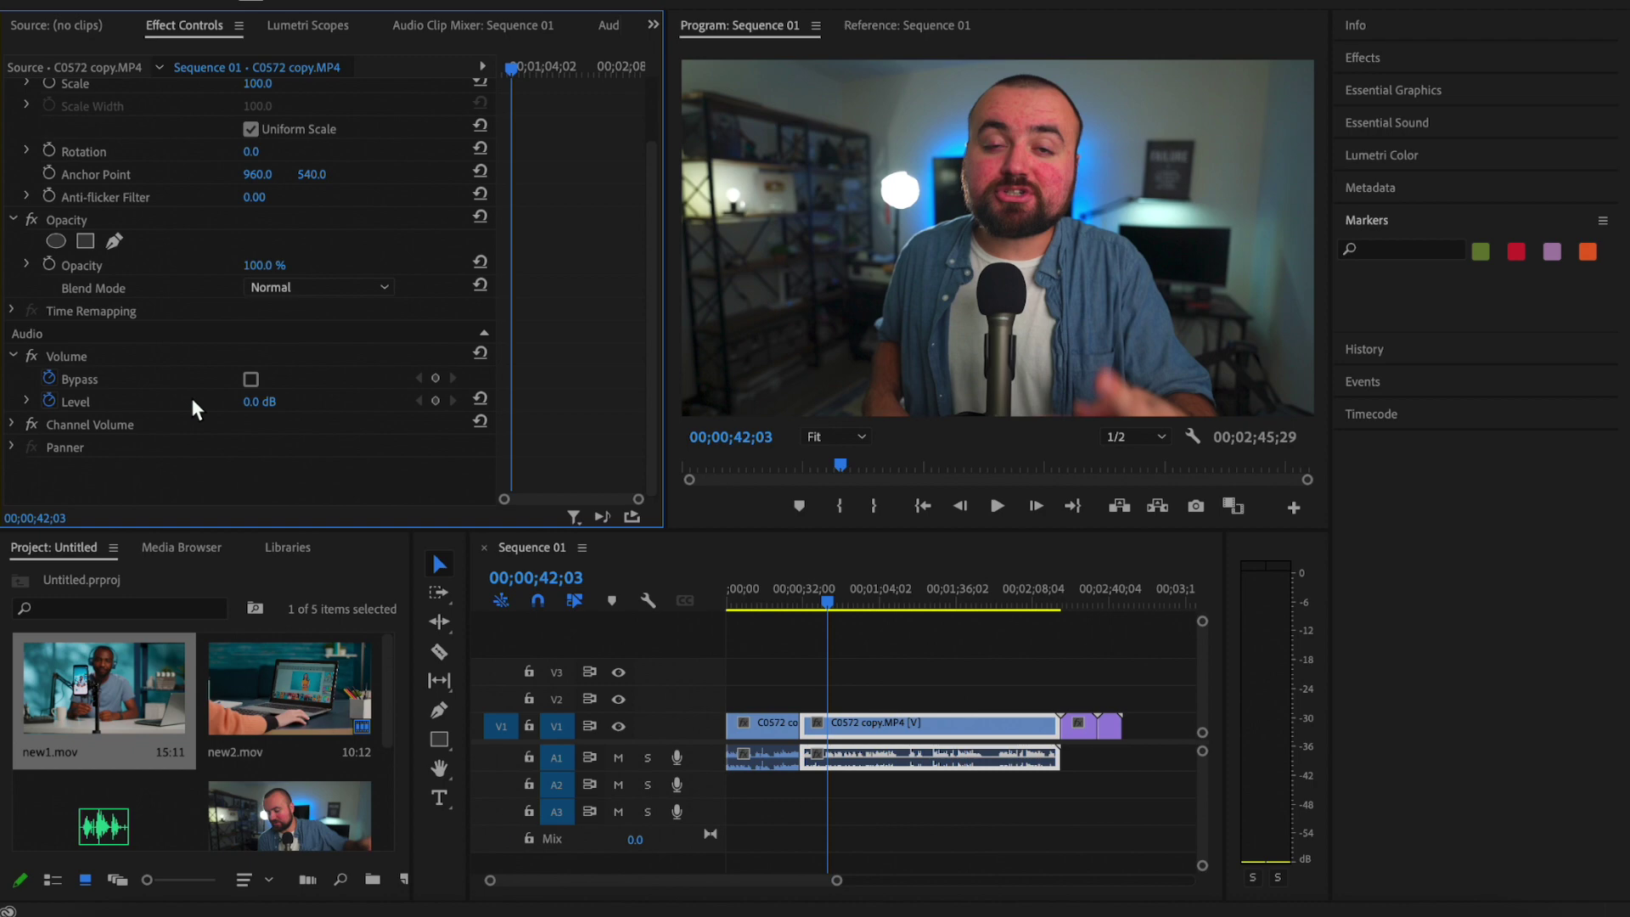
{"action": "scroll", "coordinate": [193, 407], "scroll_direction": "up", "scroll_amount": 2}
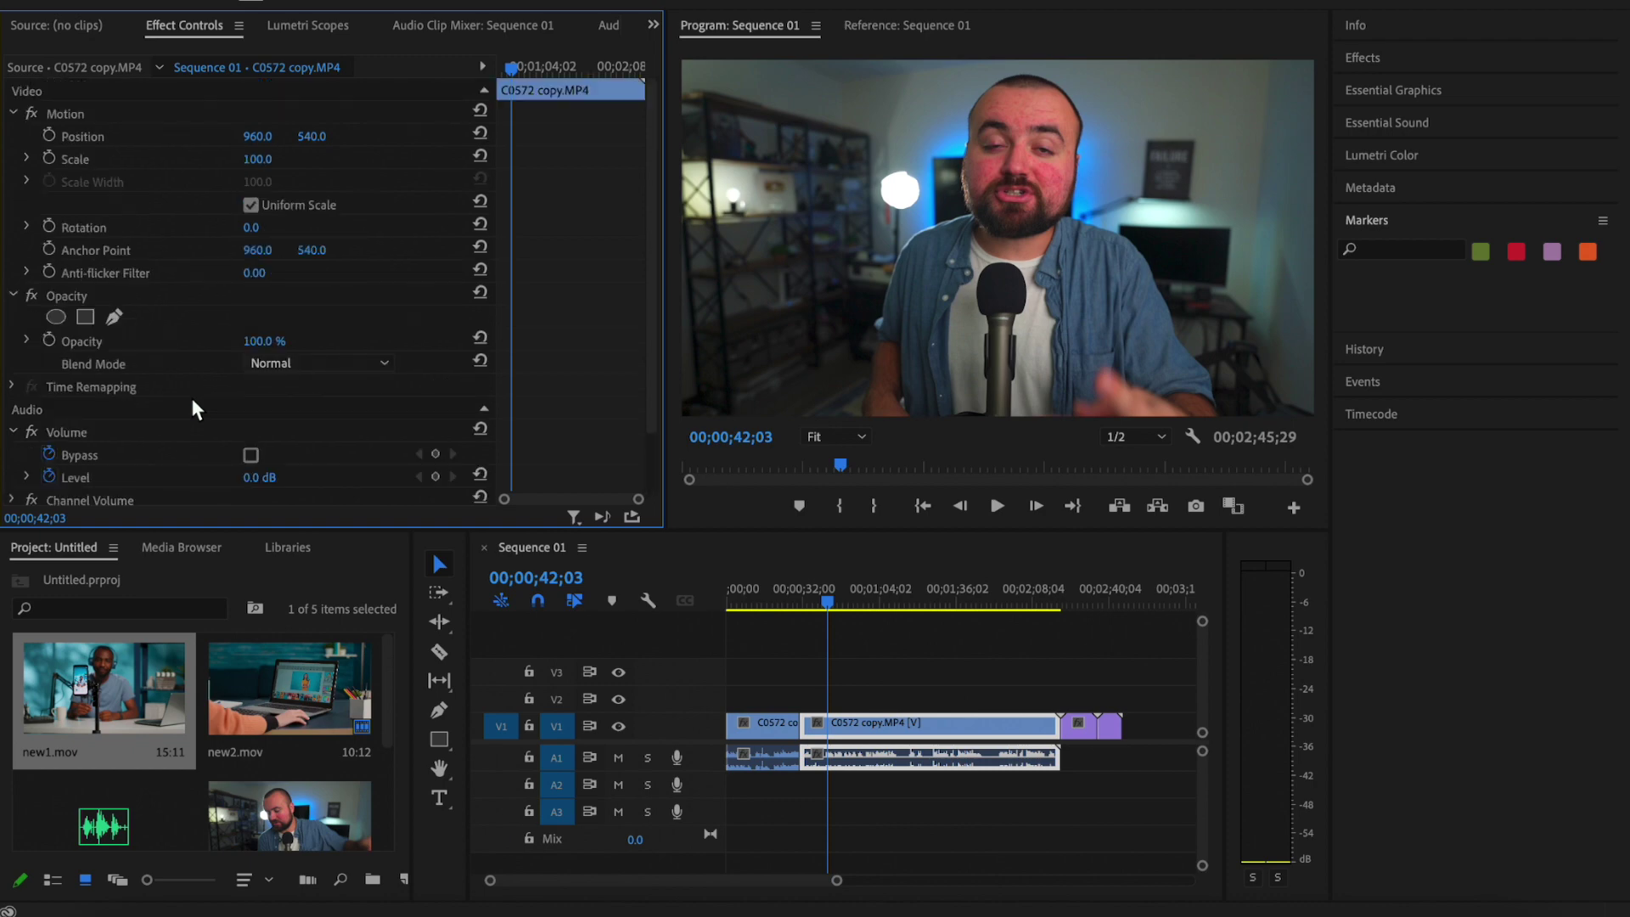
- Open Lumetri Color and browse through the Creative look previews
{"action": "left_click", "coordinate": [1404, 155]}
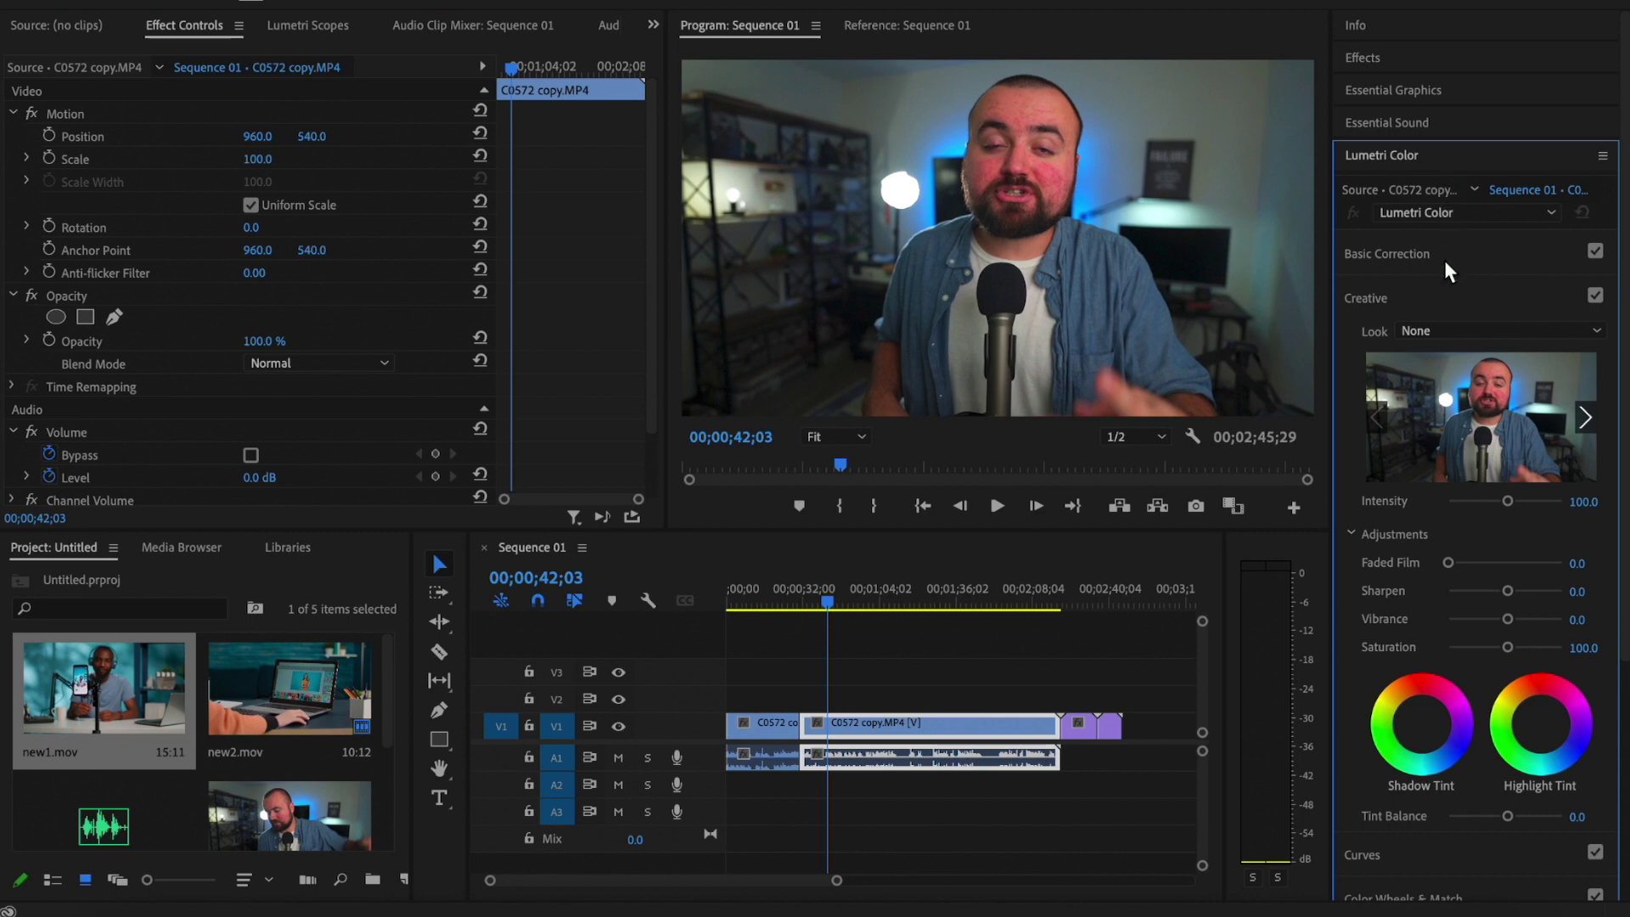
{"action": "left_click", "coordinate": [1436, 329]}
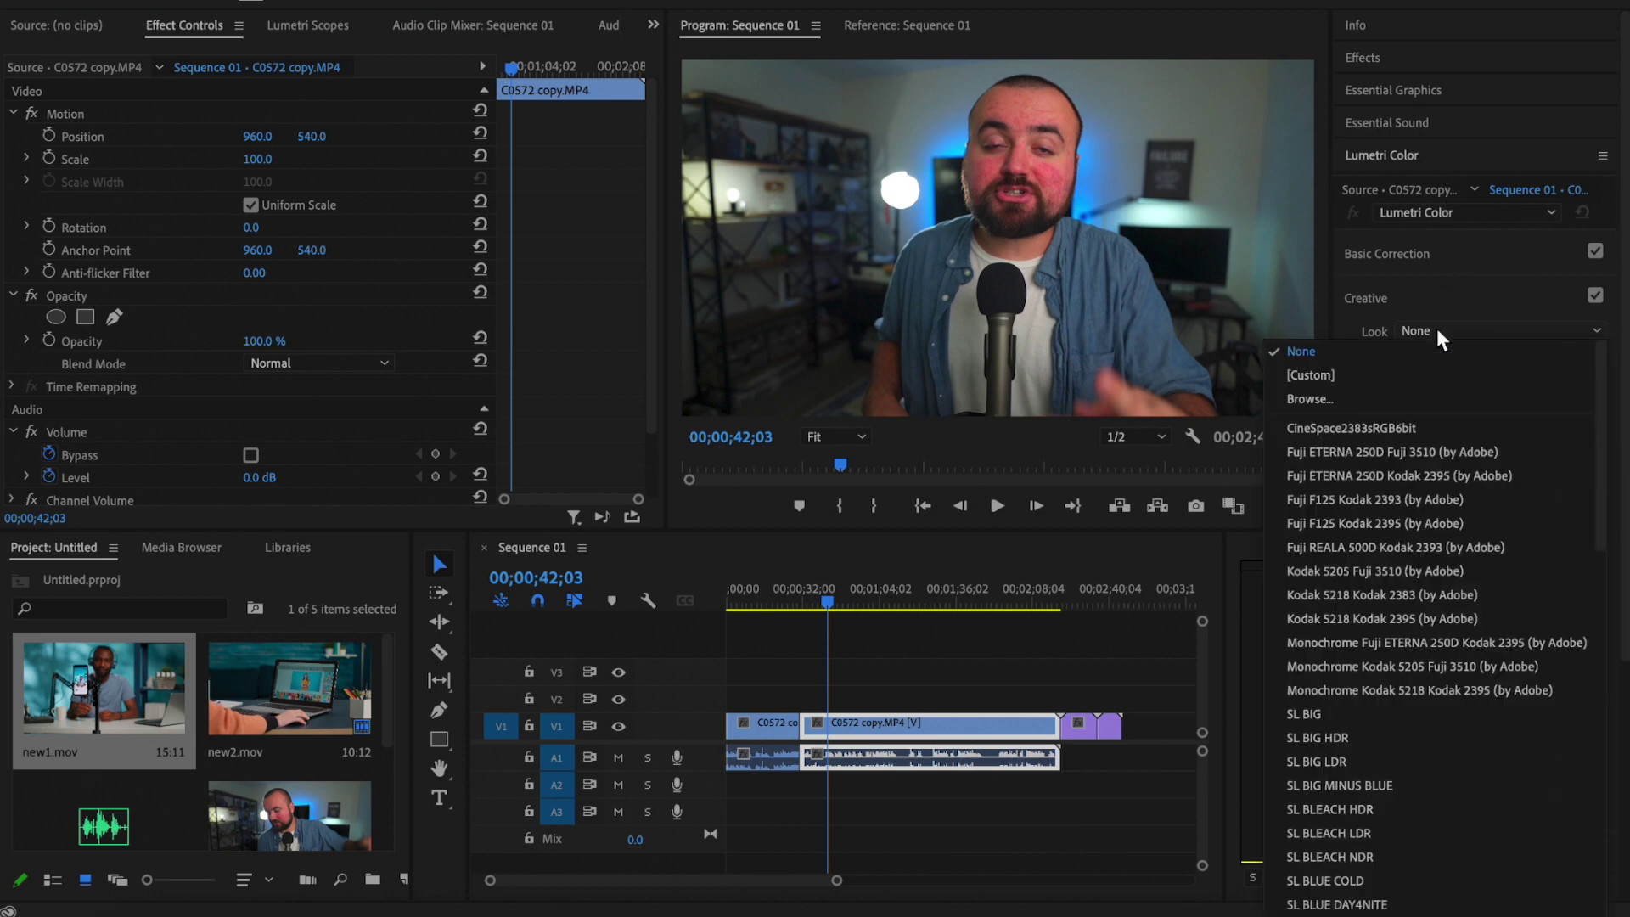
{"action": "left_click", "coordinate": [1445, 329]}
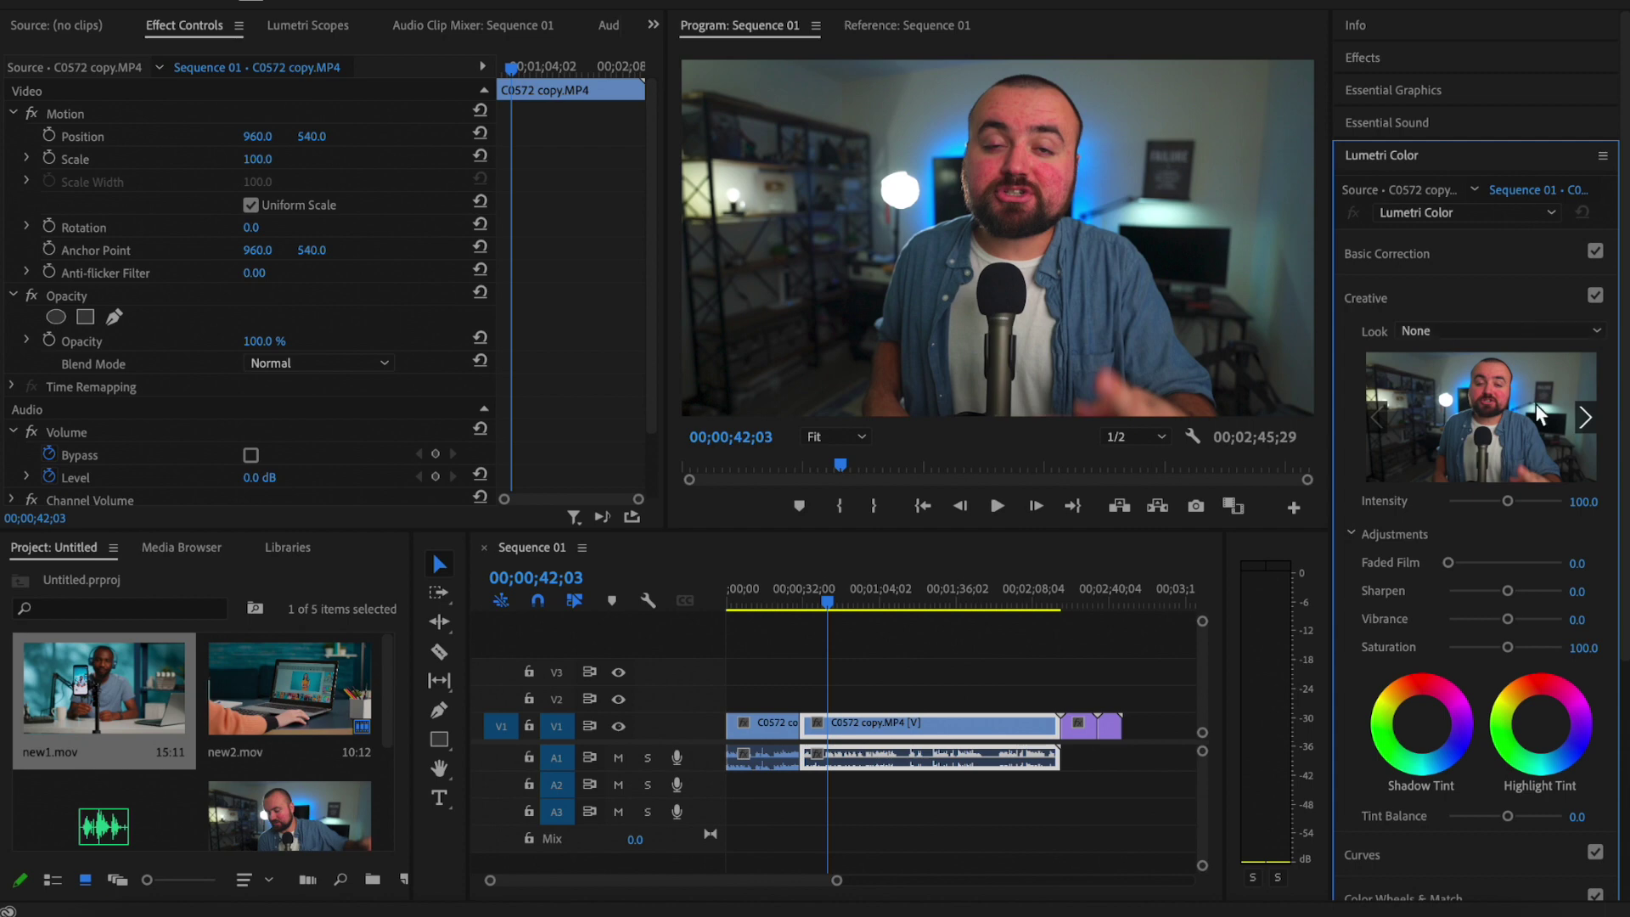
{"action": "left_click", "coordinate": [1583, 419]}
{"action": "left_click", "coordinate": [1582, 419]}
{"action": "left_click", "coordinate": [1582, 419]}
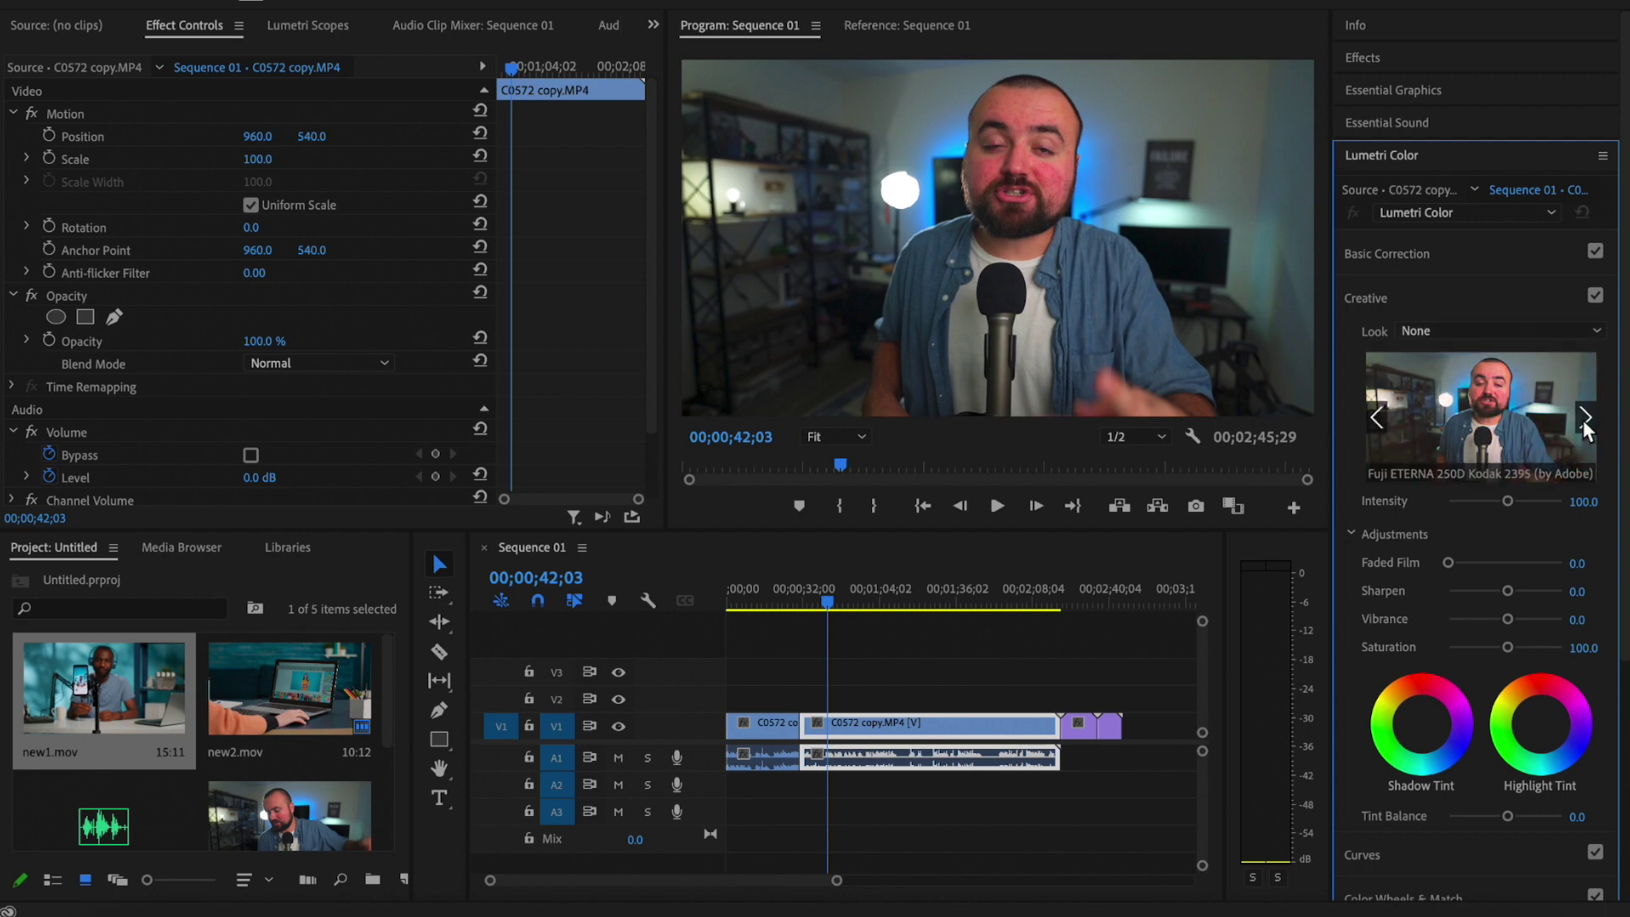
{"action": "left_click", "coordinate": [1582, 419]}
{"action": "left_click", "coordinate": [1582, 419]}
{"action": "left_click", "coordinate": [1582, 419]}
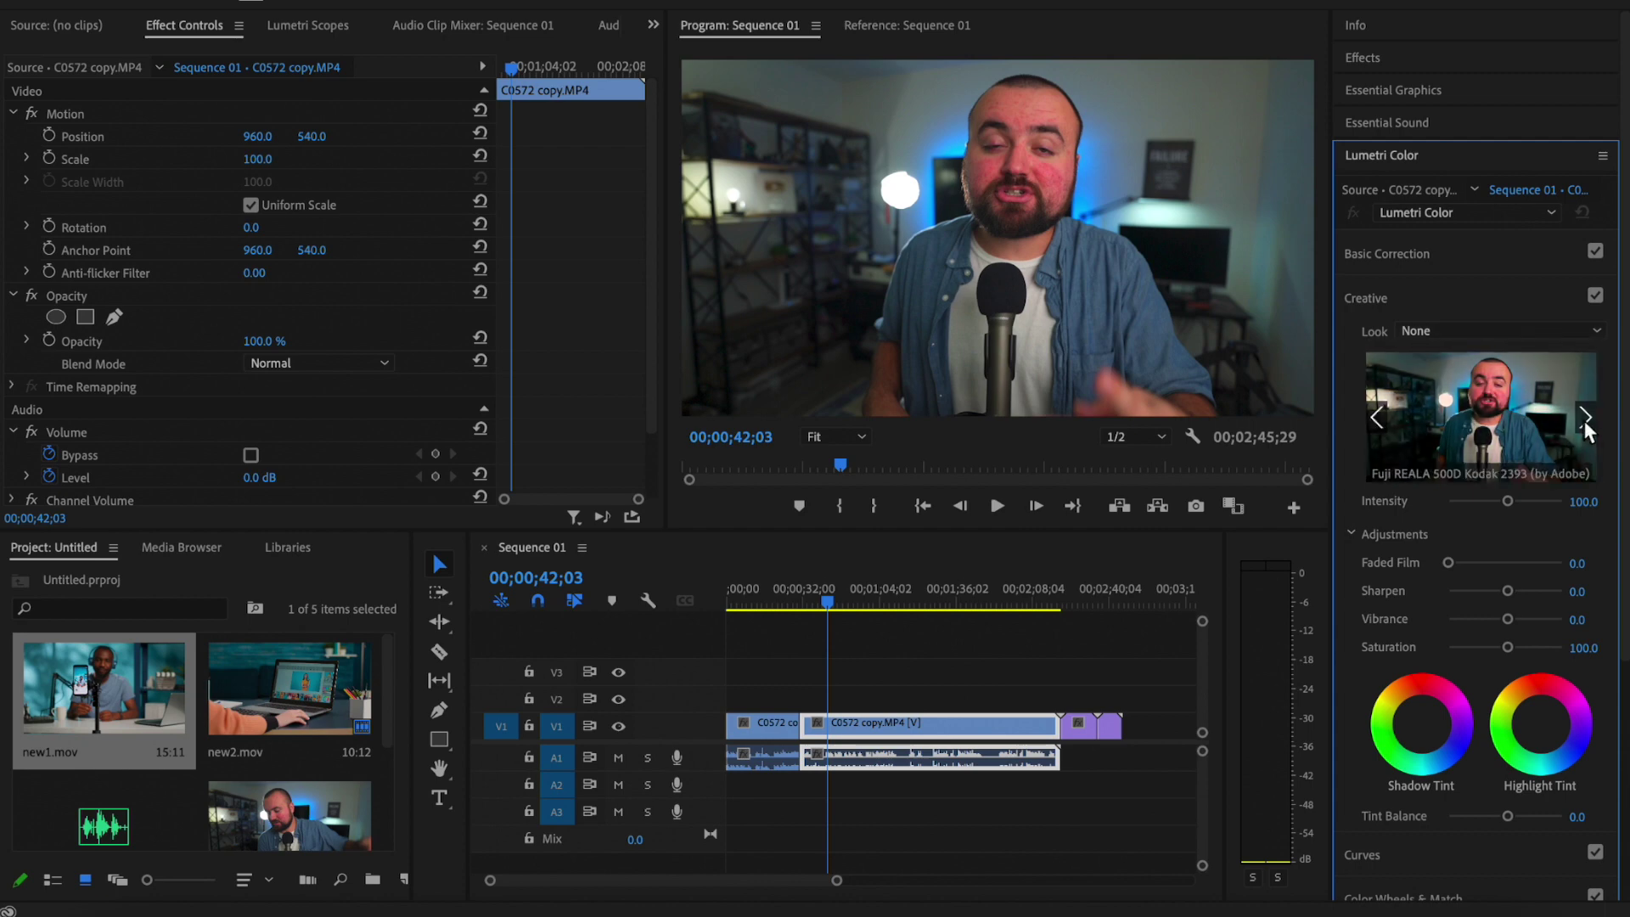
- Apply the SL BIG HDR creative look at 45.3 intensity
{"action": "left_click", "coordinate": [1583, 420]}
{"action": "left_click", "coordinate": [1584, 420]}
{"action": "left_click", "coordinate": [1581, 420]}
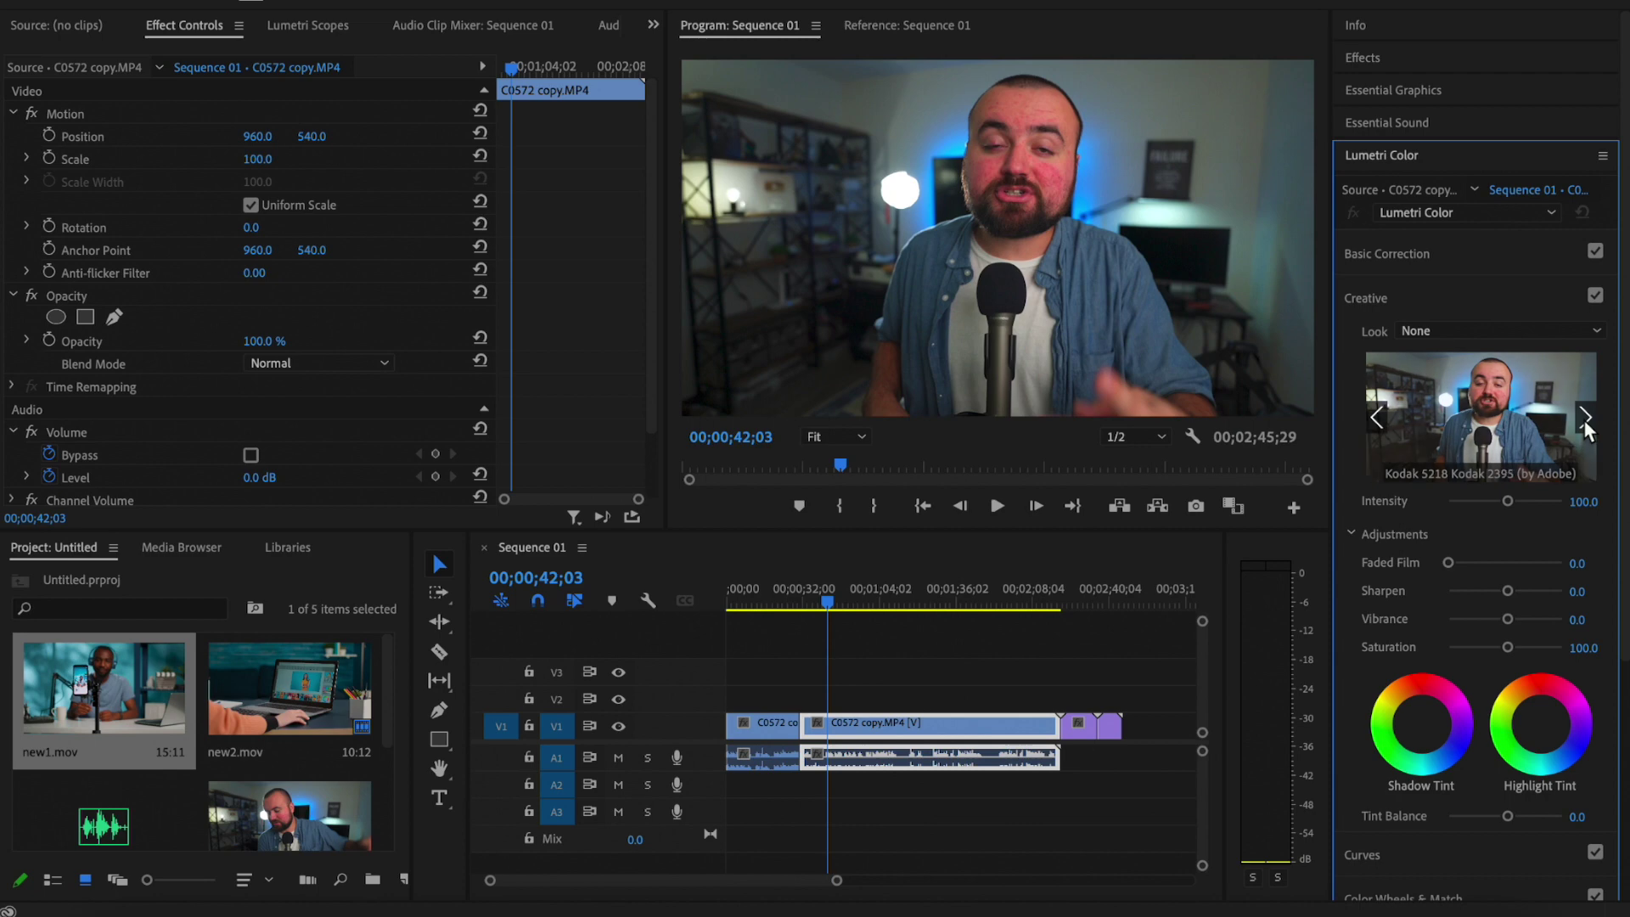
{"action": "left_click", "coordinate": [1582, 420]}
{"action": "left_click", "coordinate": [1582, 419]}
{"action": "left_click", "coordinate": [1582, 419]}
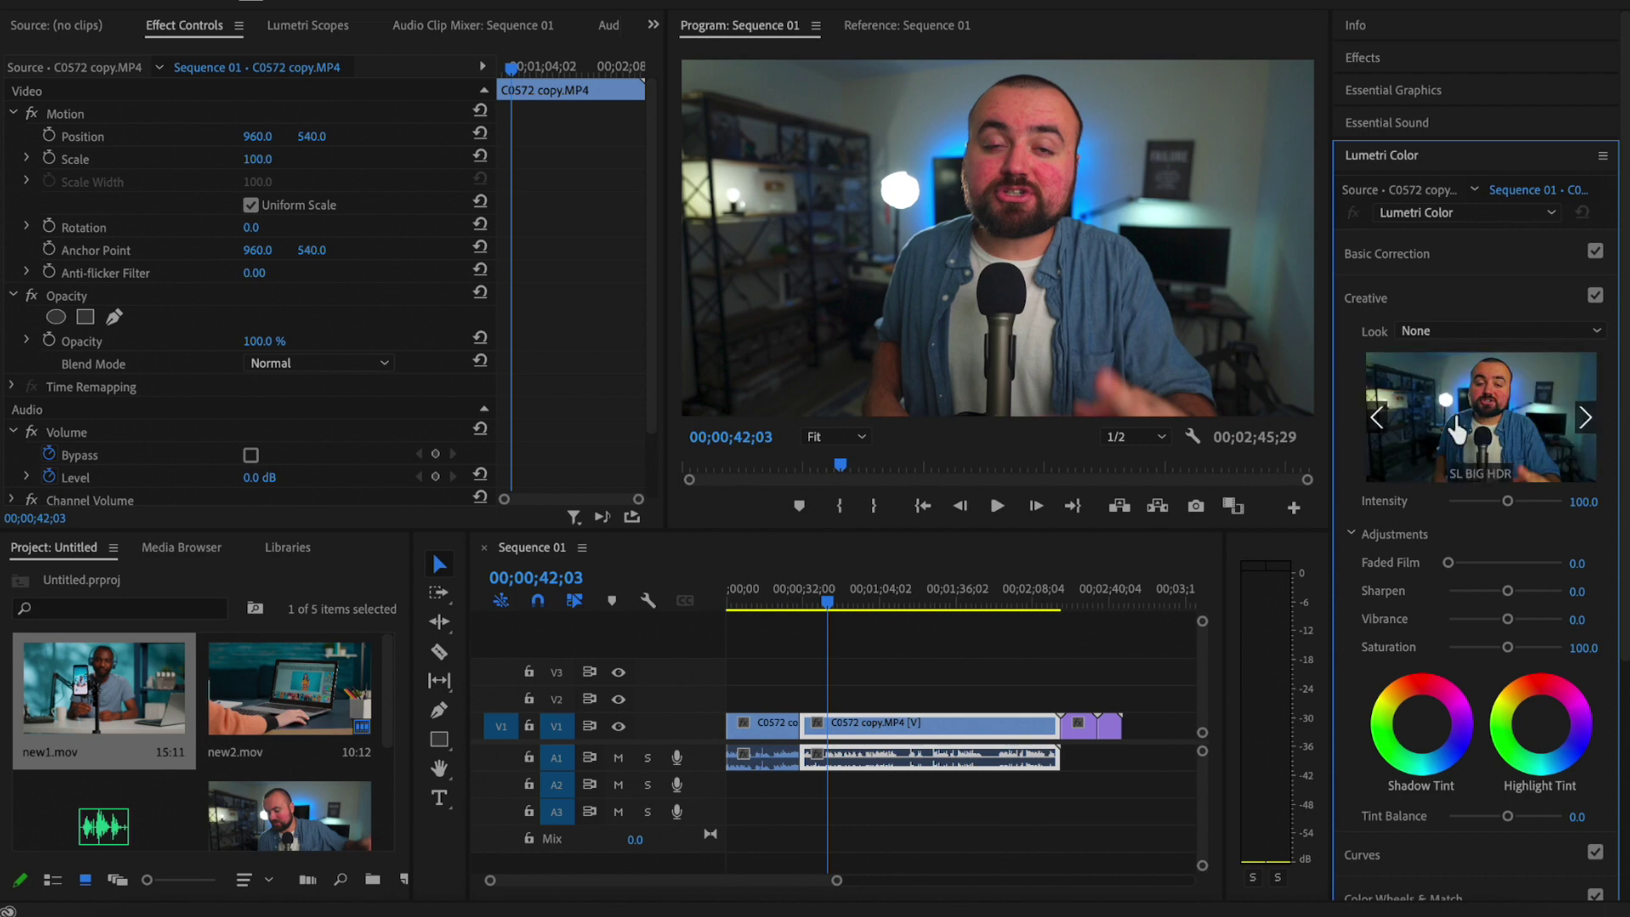
{"action": "left_click", "coordinate": [1455, 424]}
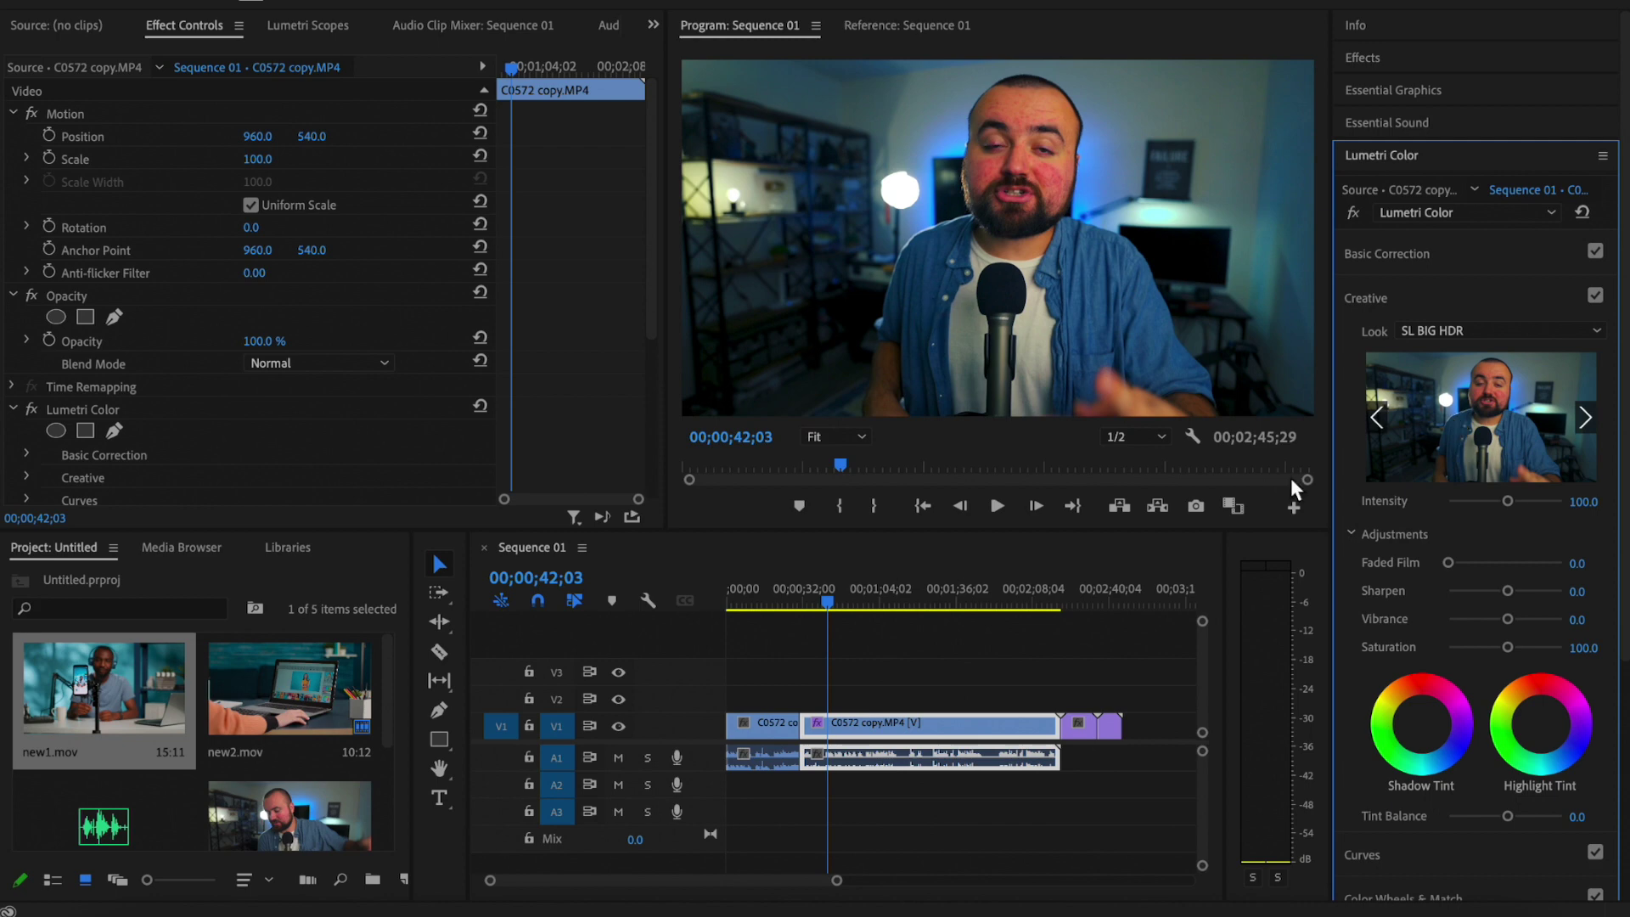
{"action": "left_click_drag", "start_coordinate": [1505, 502], "coordinate": [1471, 504]}
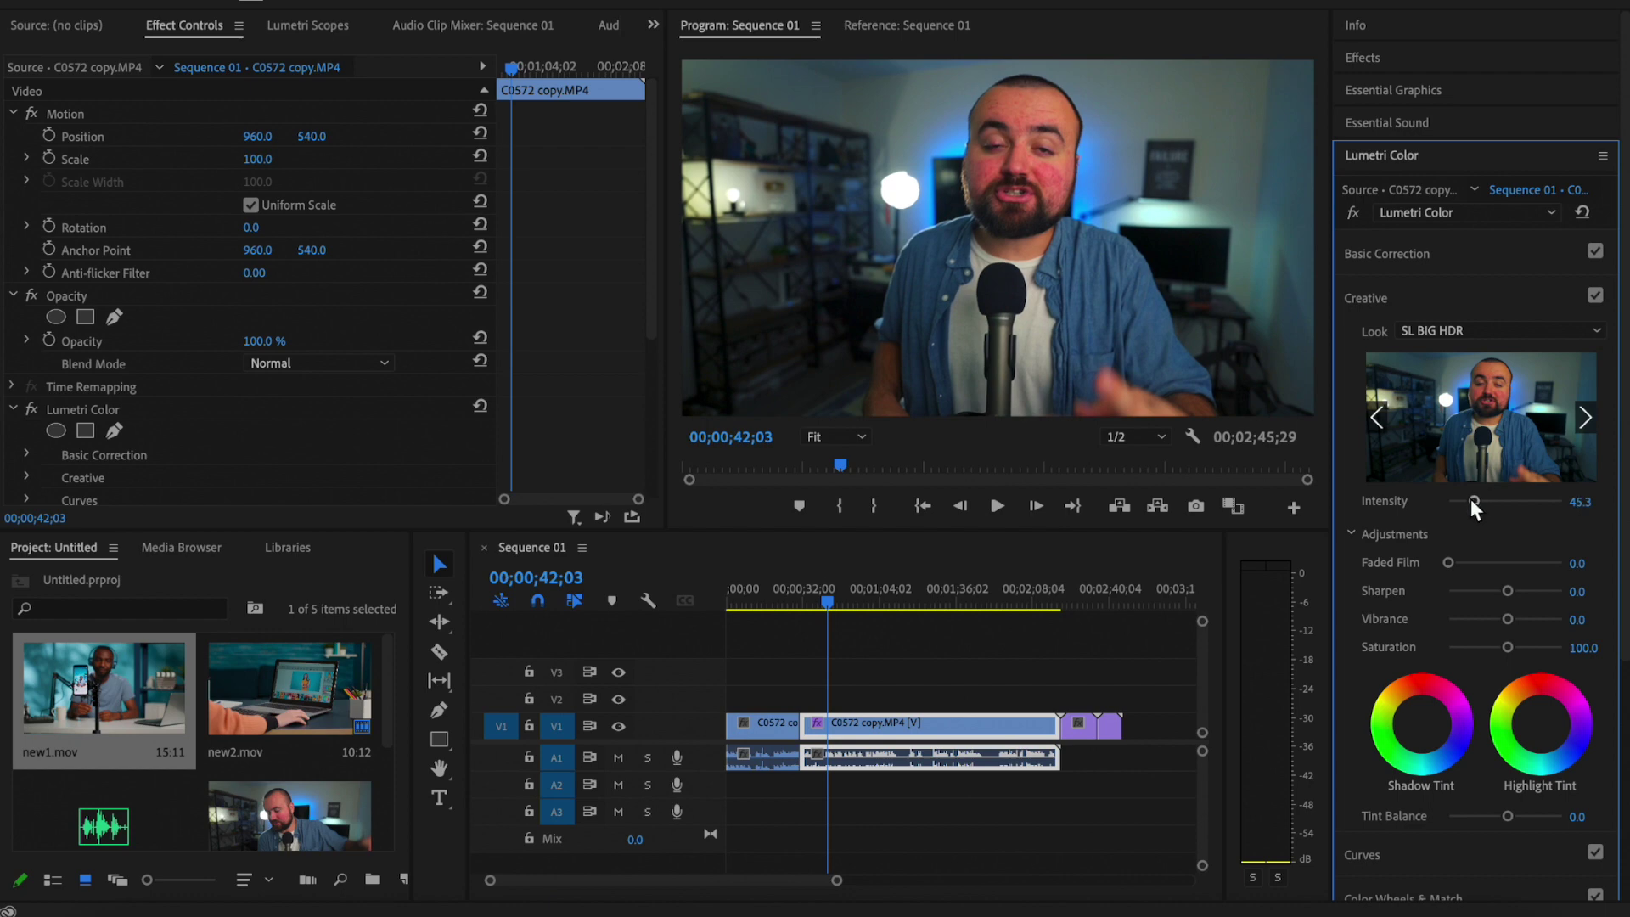
- Expand and collapse the Basic Correction, Creative and Curves sections in Lumetri Color
{"action": "scroll", "coordinate": [1470, 497], "scroll_direction": "down", "scroll_amount": 2}
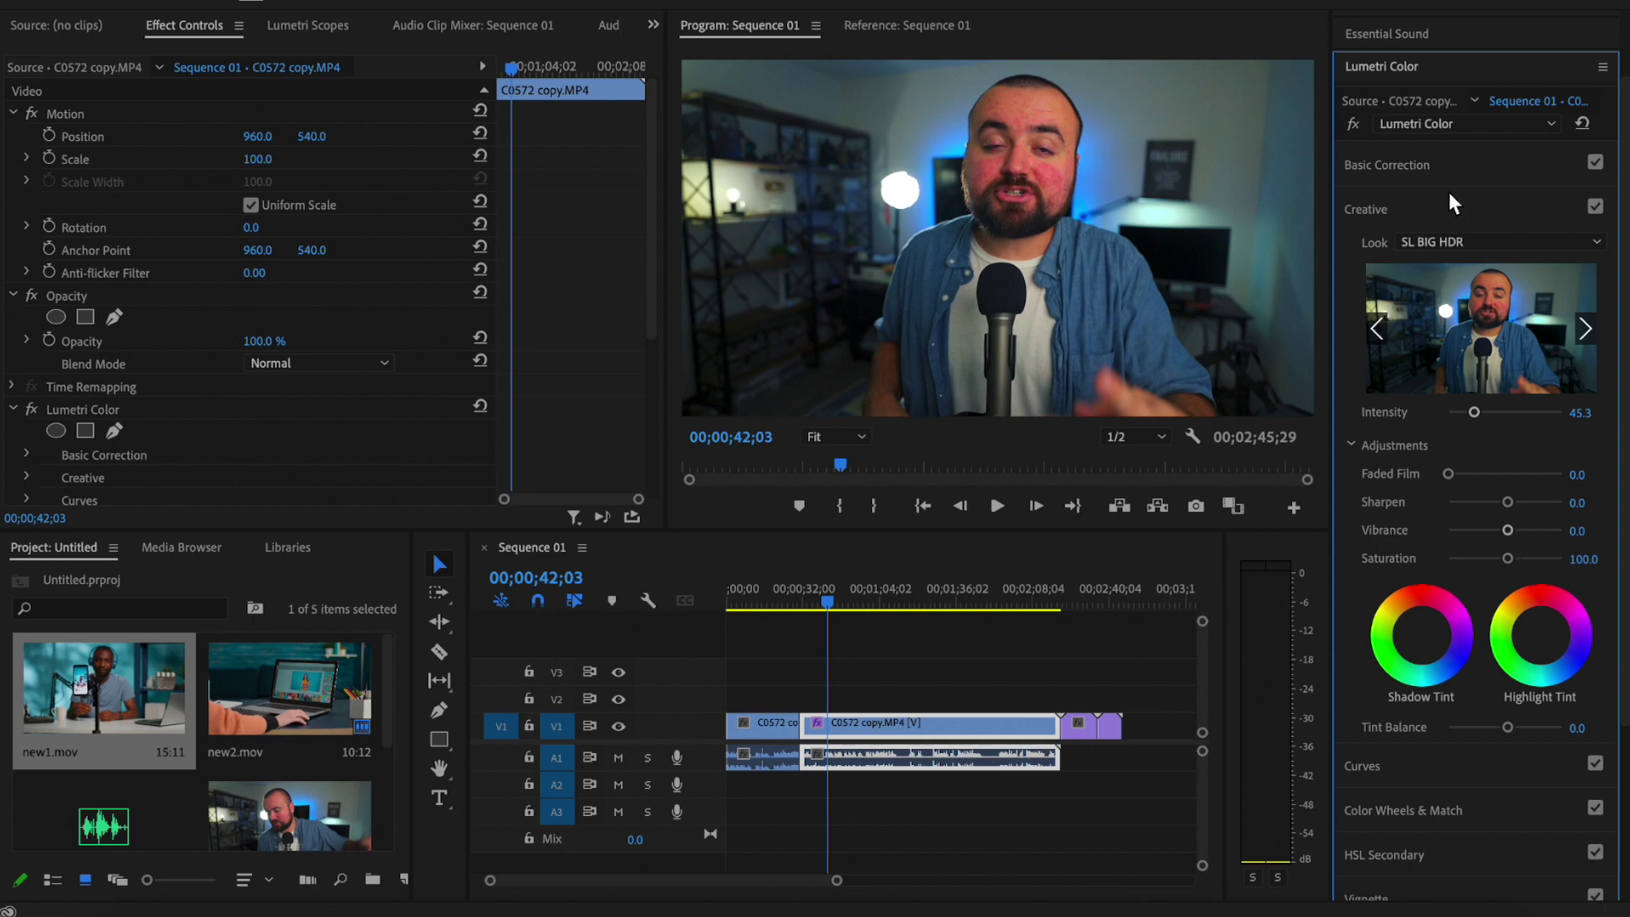
{"action": "left_click", "coordinate": [1412, 161]}
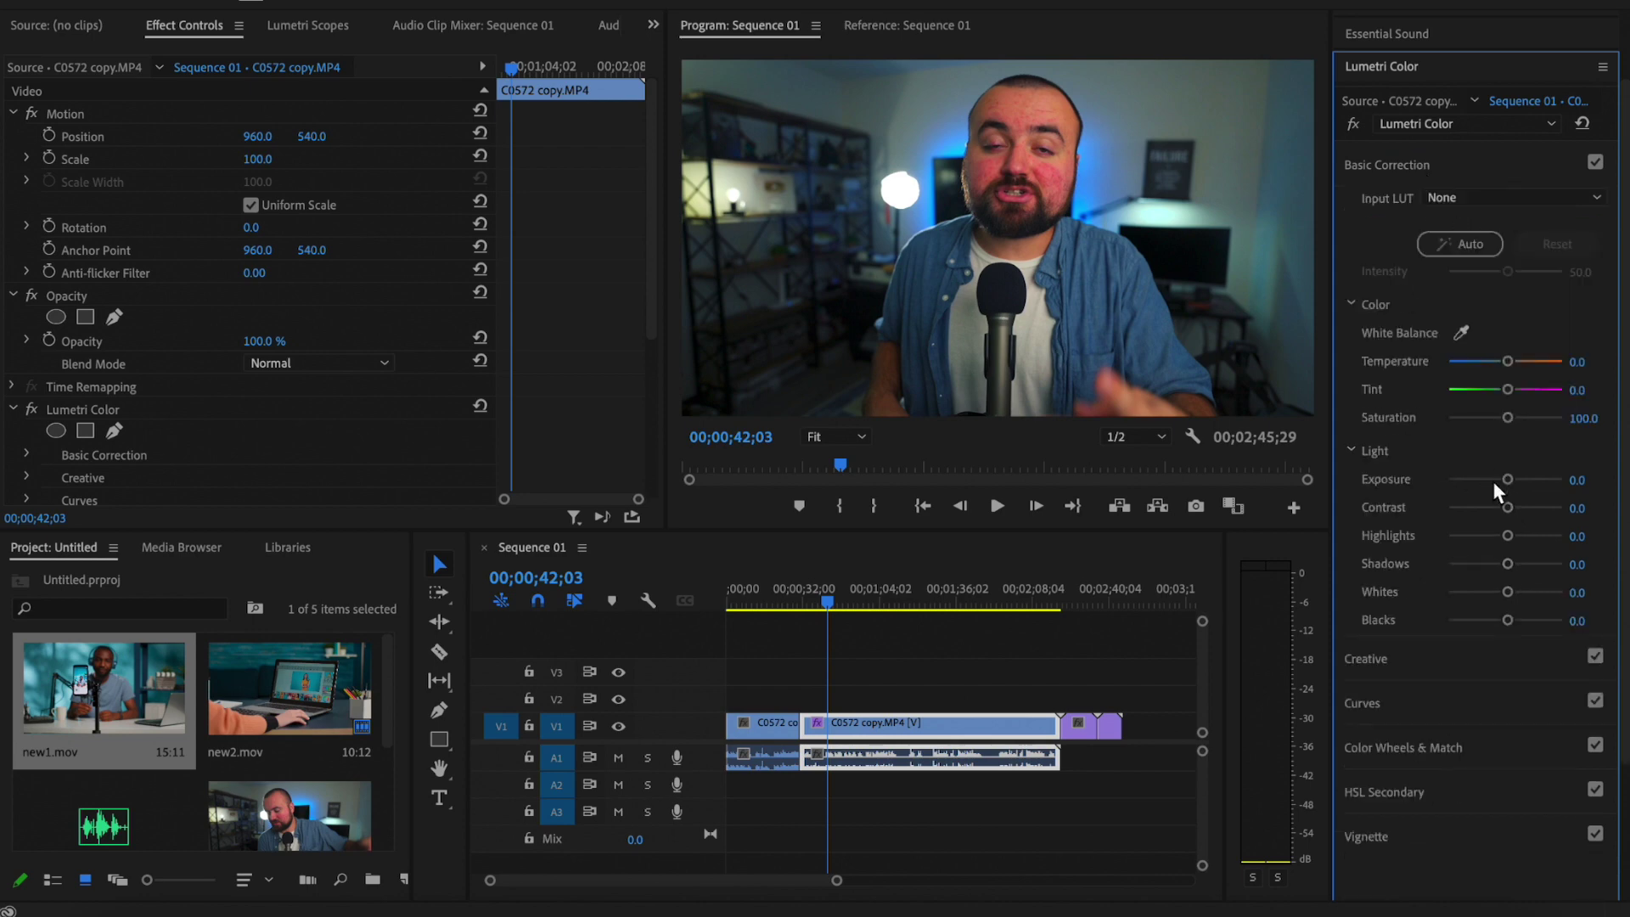
{"action": "scroll", "coordinate": [1429, 606], "scroll_direction": "down", "scroll_amount": 2}
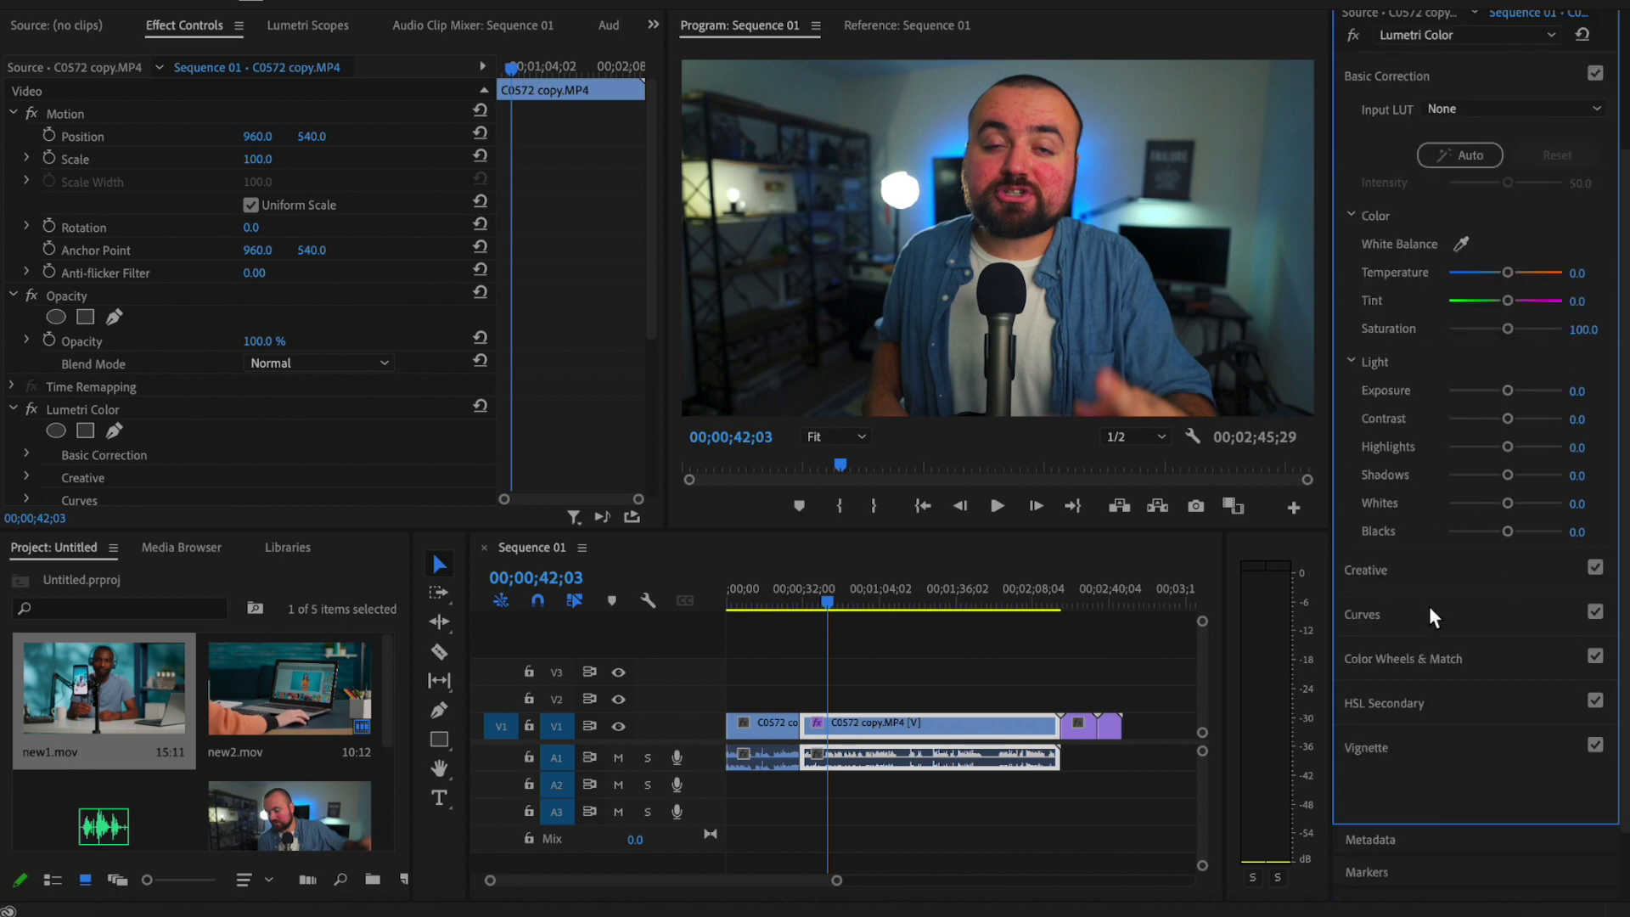
{"action": "left_click", "coordinate": [1434, 577]}
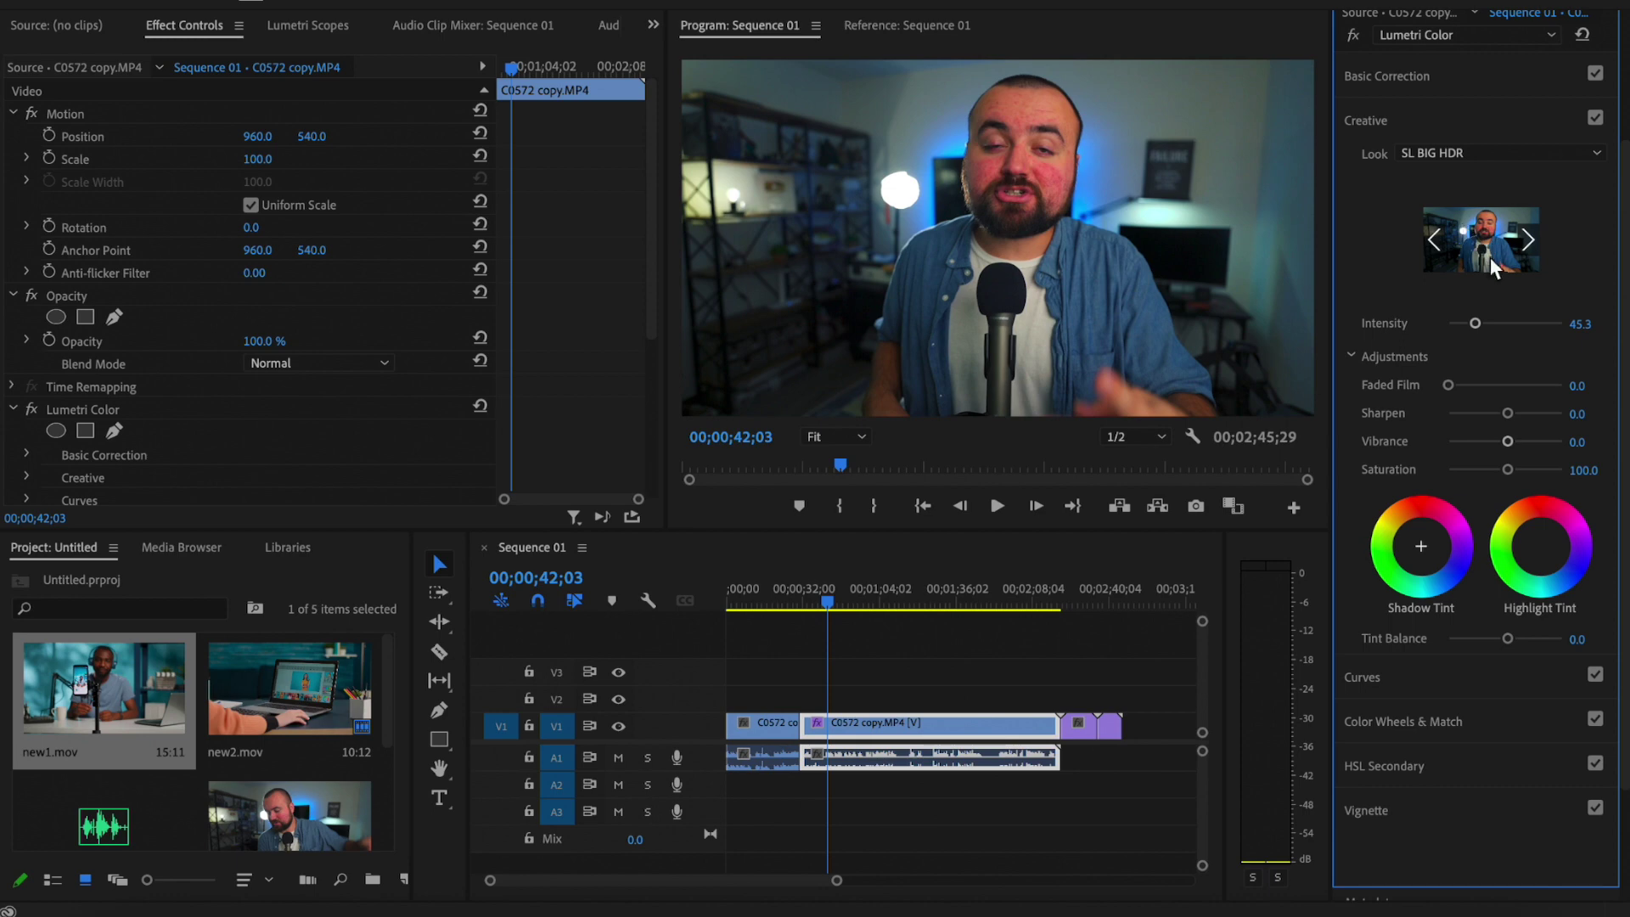
{"action": "left_click", "coordinate": [1429, 677]}
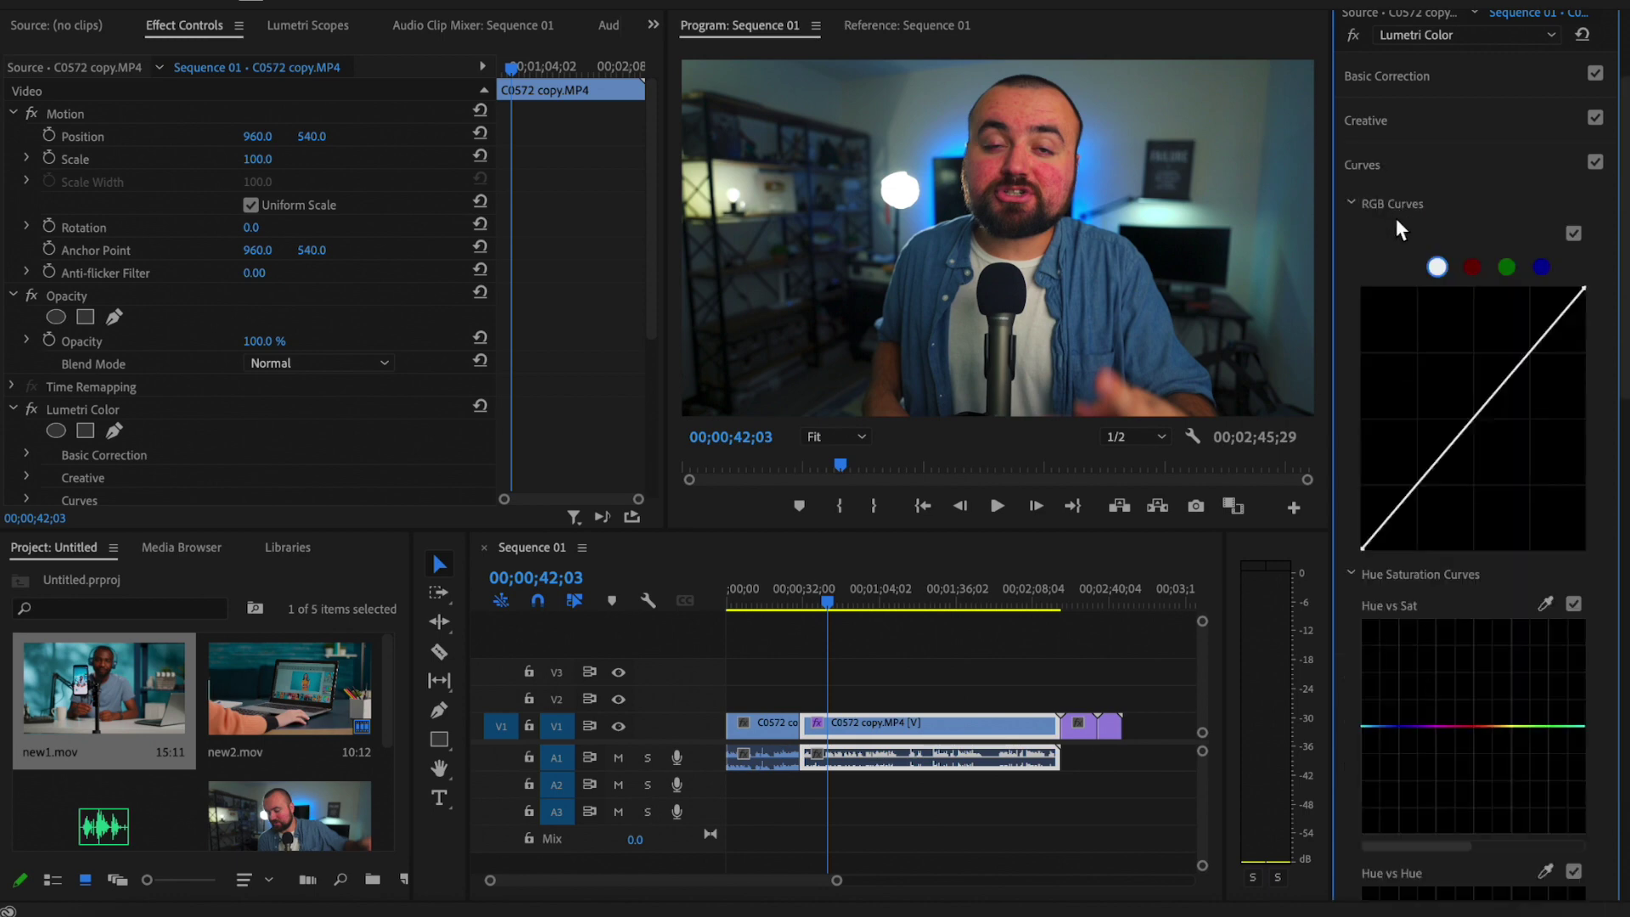
{"action": "left_click", "coordinate": [1449, 162]}
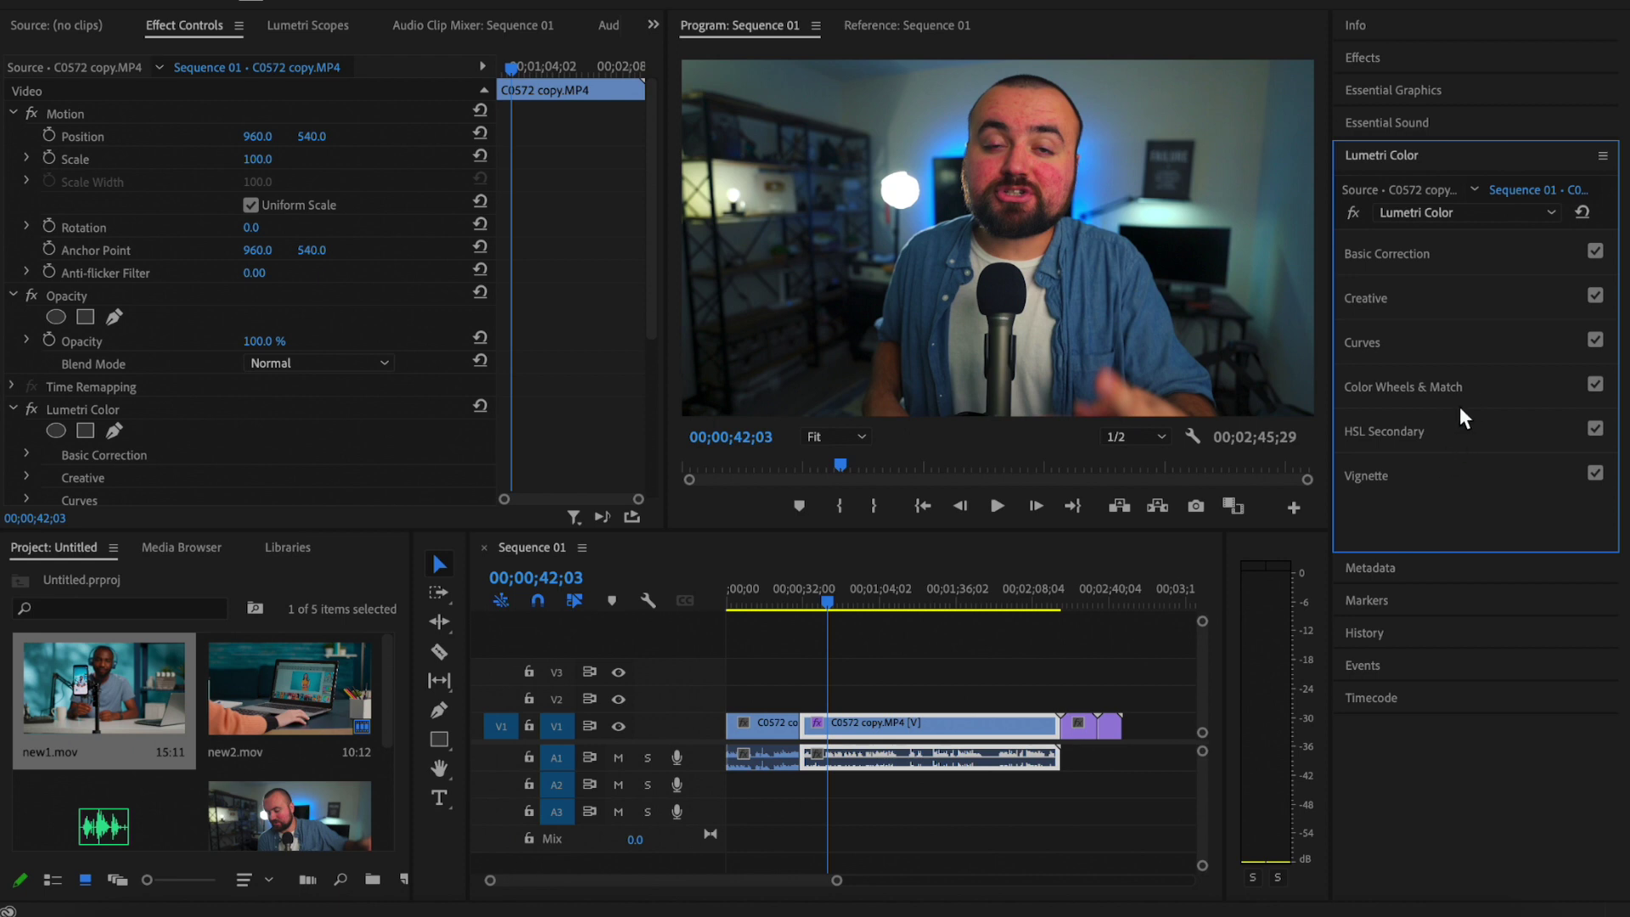
- Toggle HSL Secondary open and shut, then collapse the Lumetri Color panel
{"action": "left_click", "coordinate": [1474, 428]}
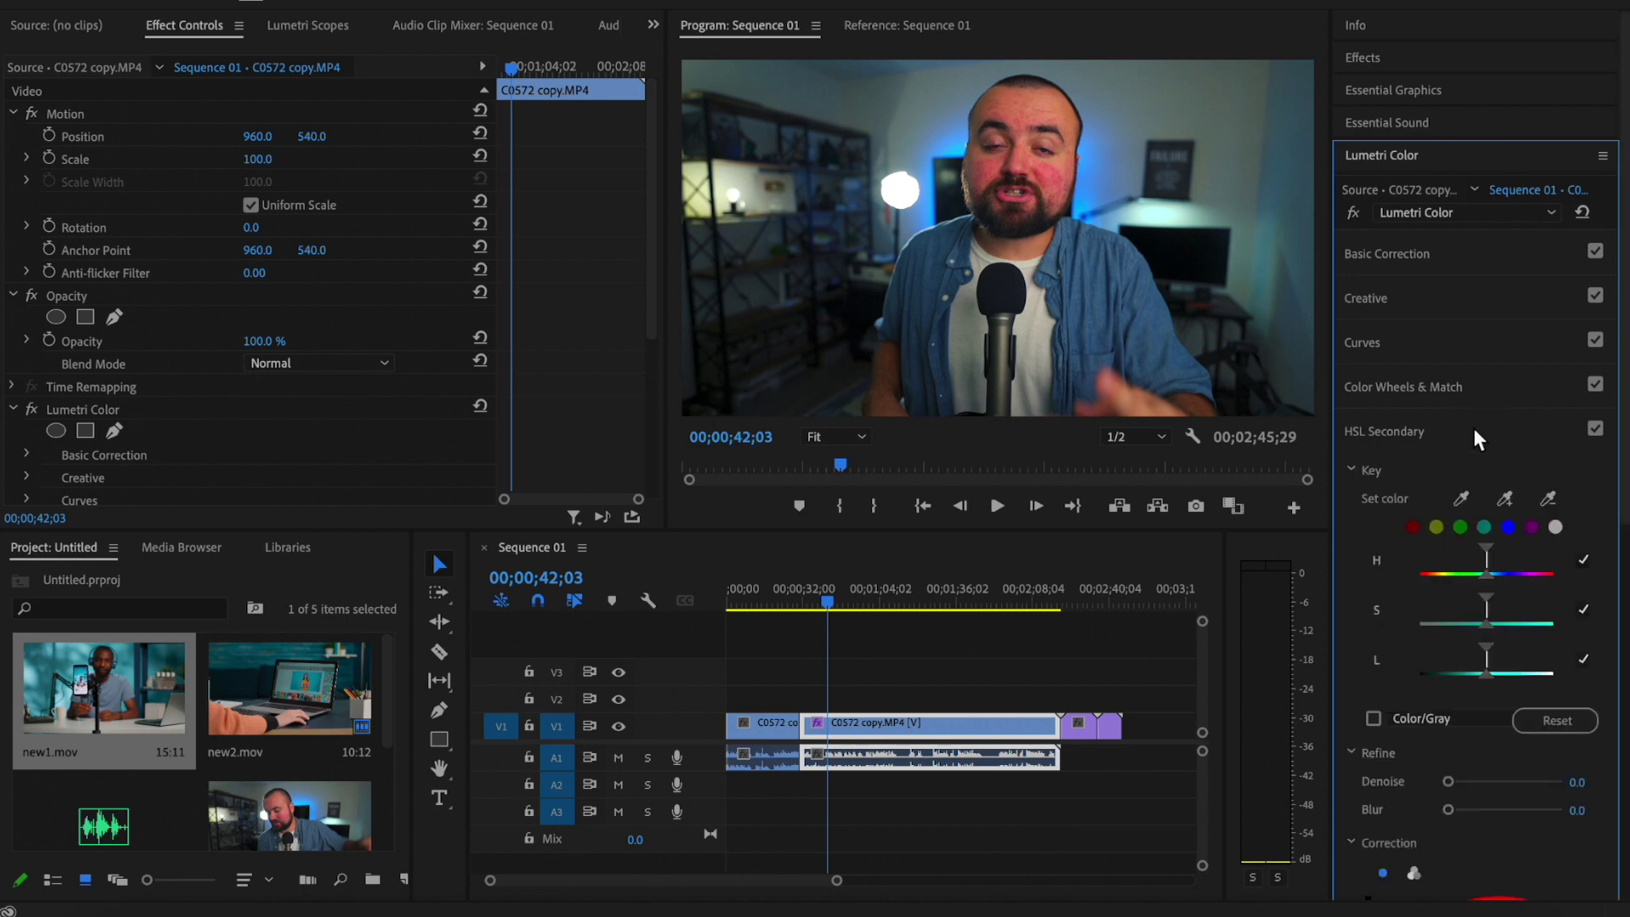
{"action": "left_click", "coordinate": [1473, 433]}
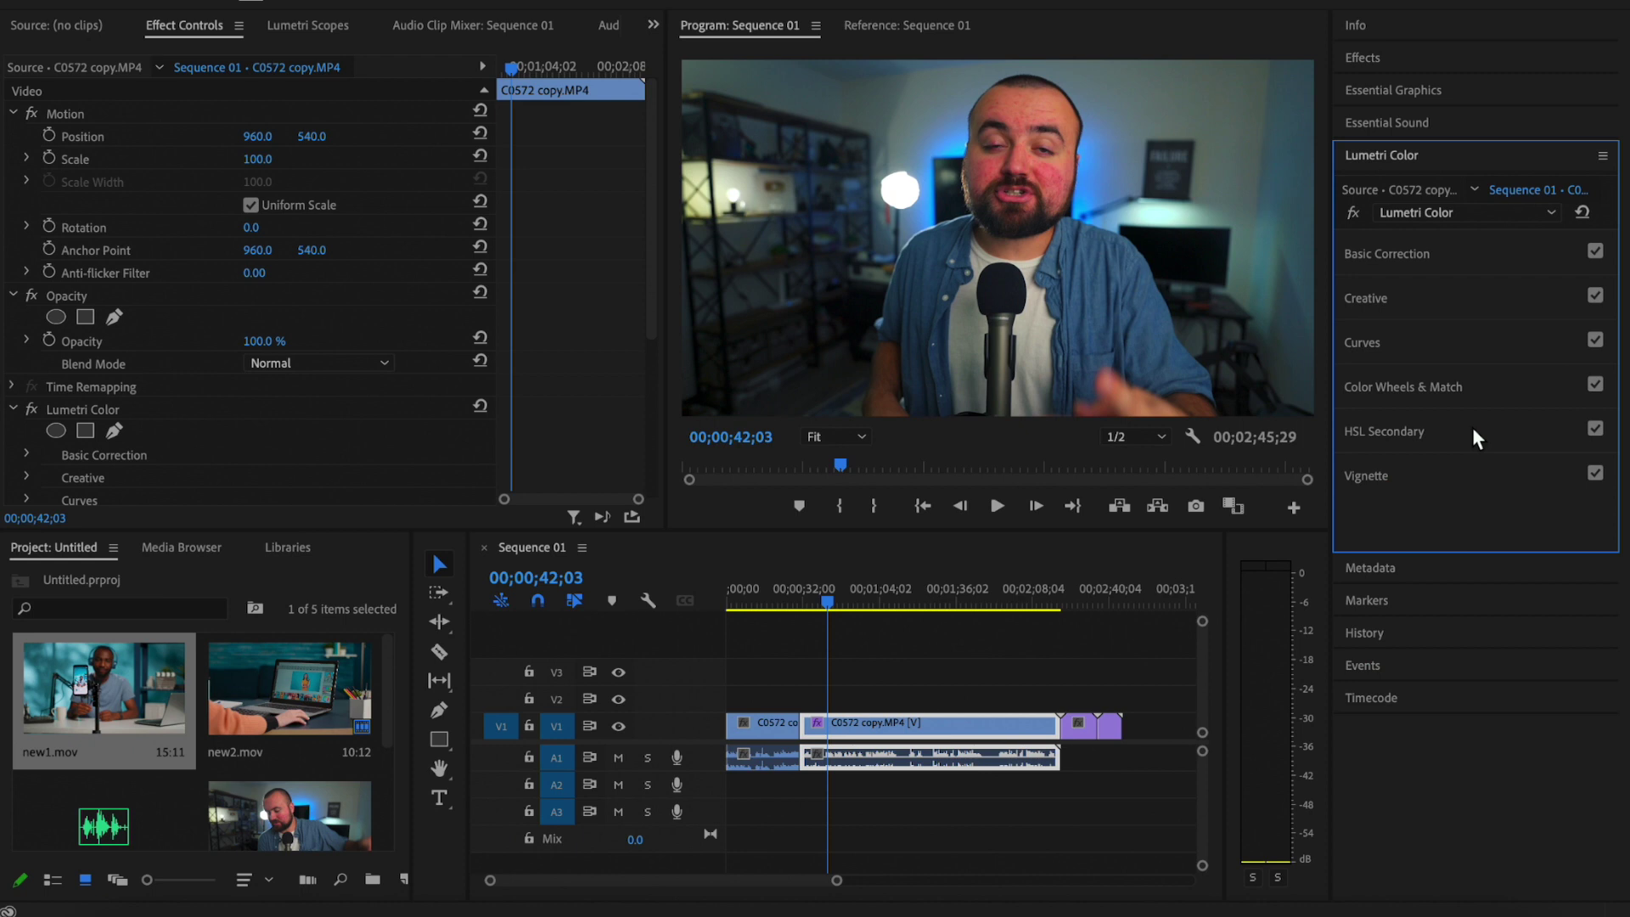
{"action": "left_click", "coordinate": [1464, 64]}
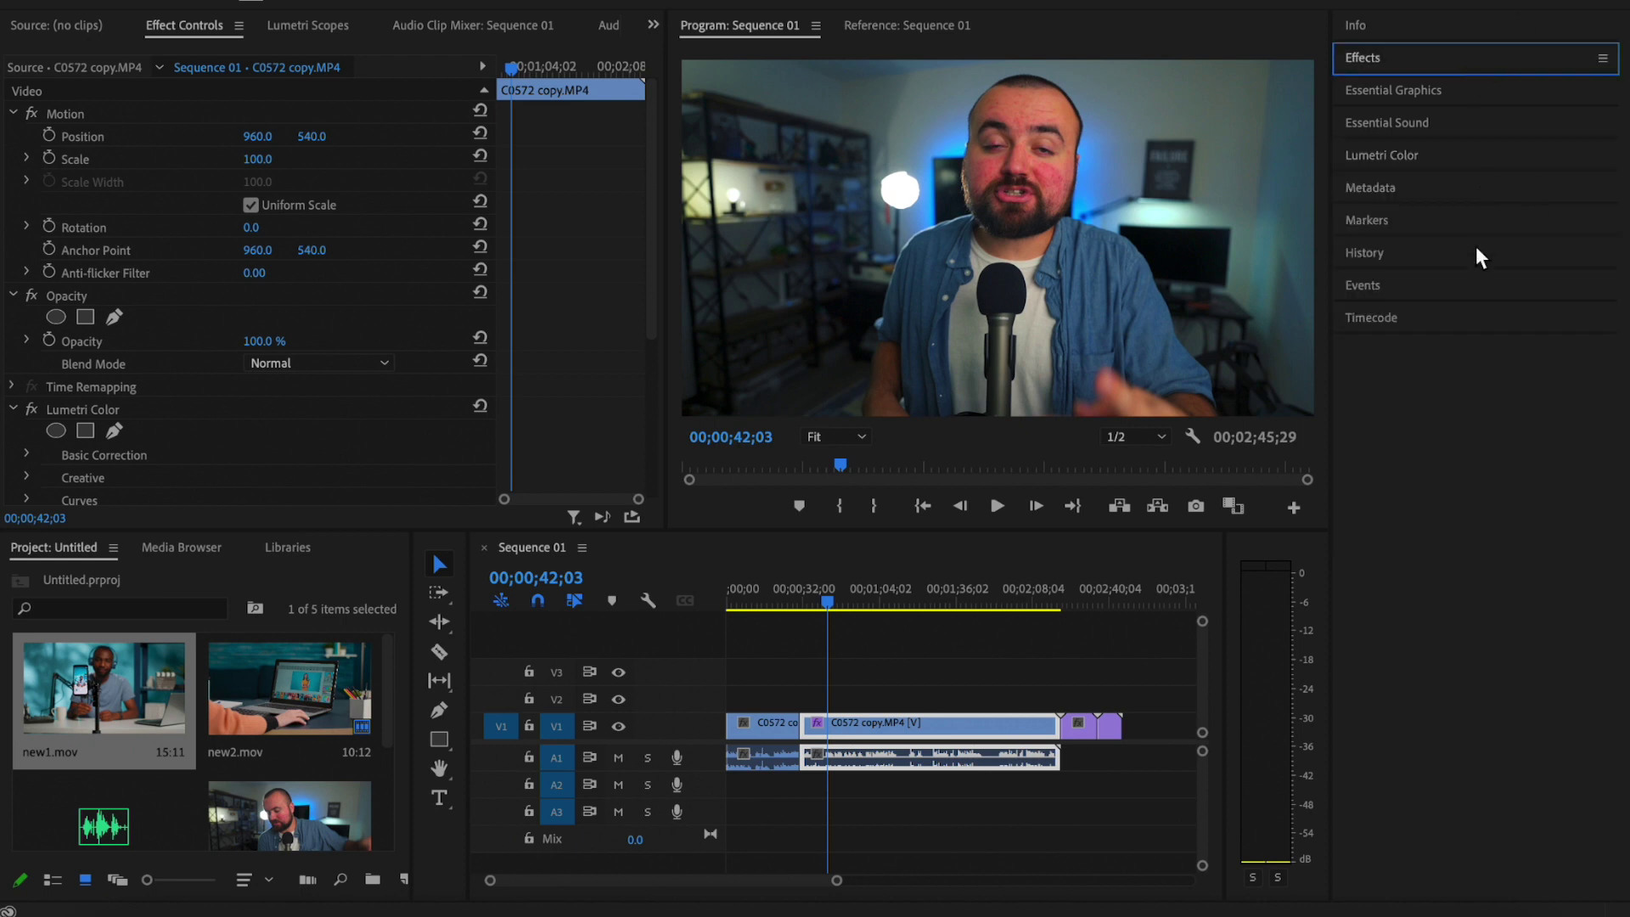
- Apply Gaussian Blur from Video Effects > Blur & Sharpen to the C0572 copy clip
{"action": "left_click", "coordinate": [1437, 64]}
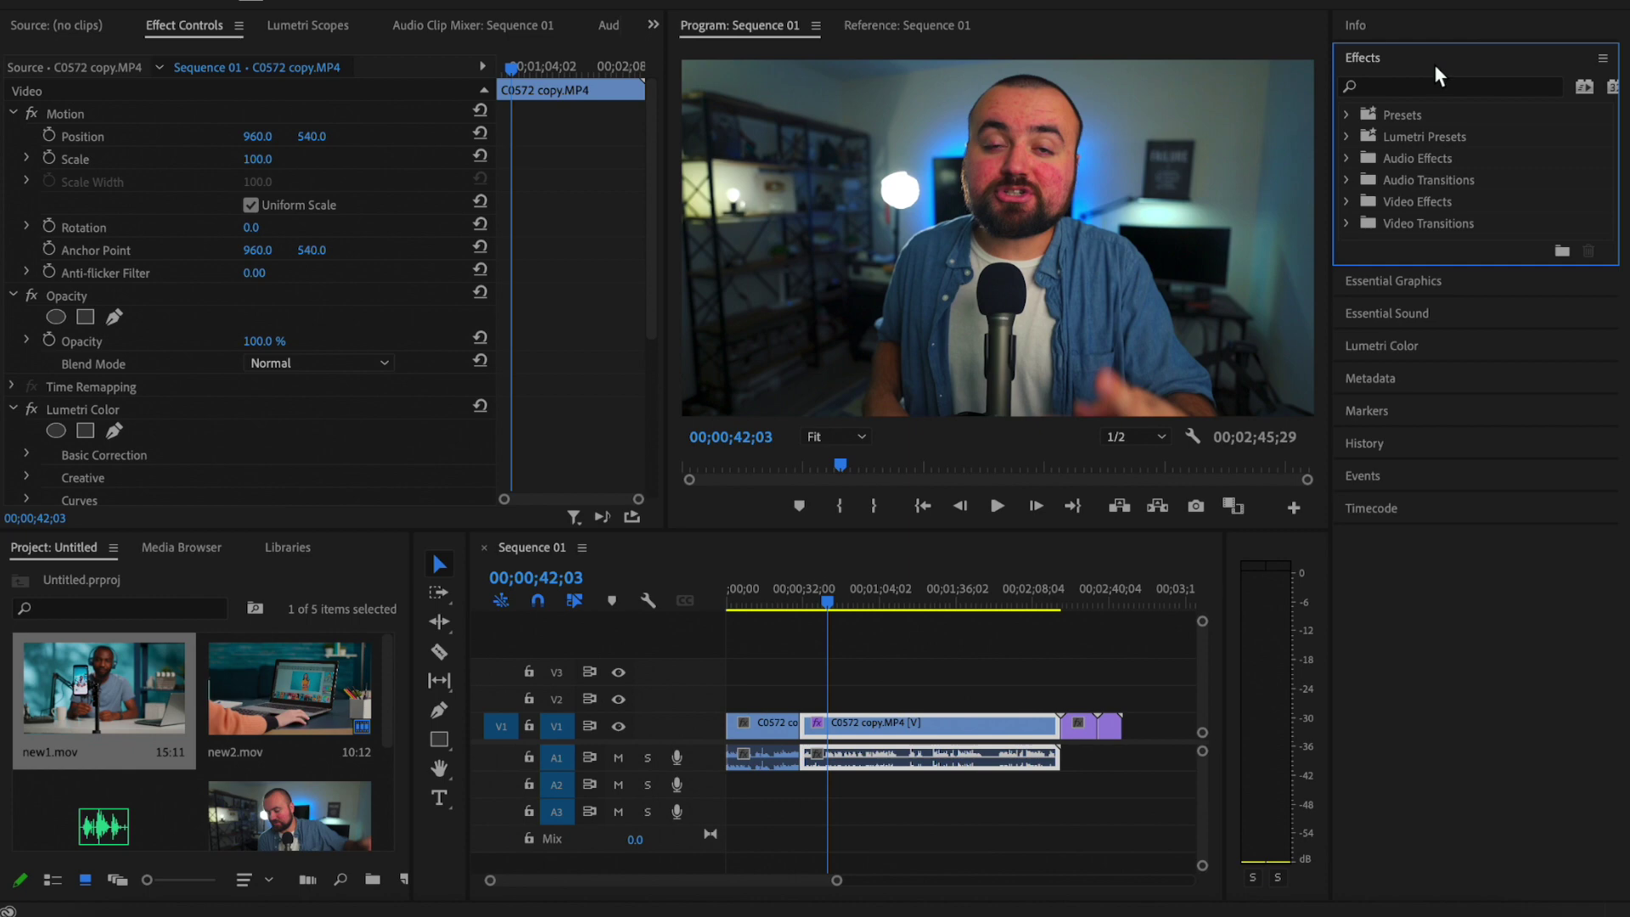
{"action": "left_click", "coordinate": [1346, 203]}
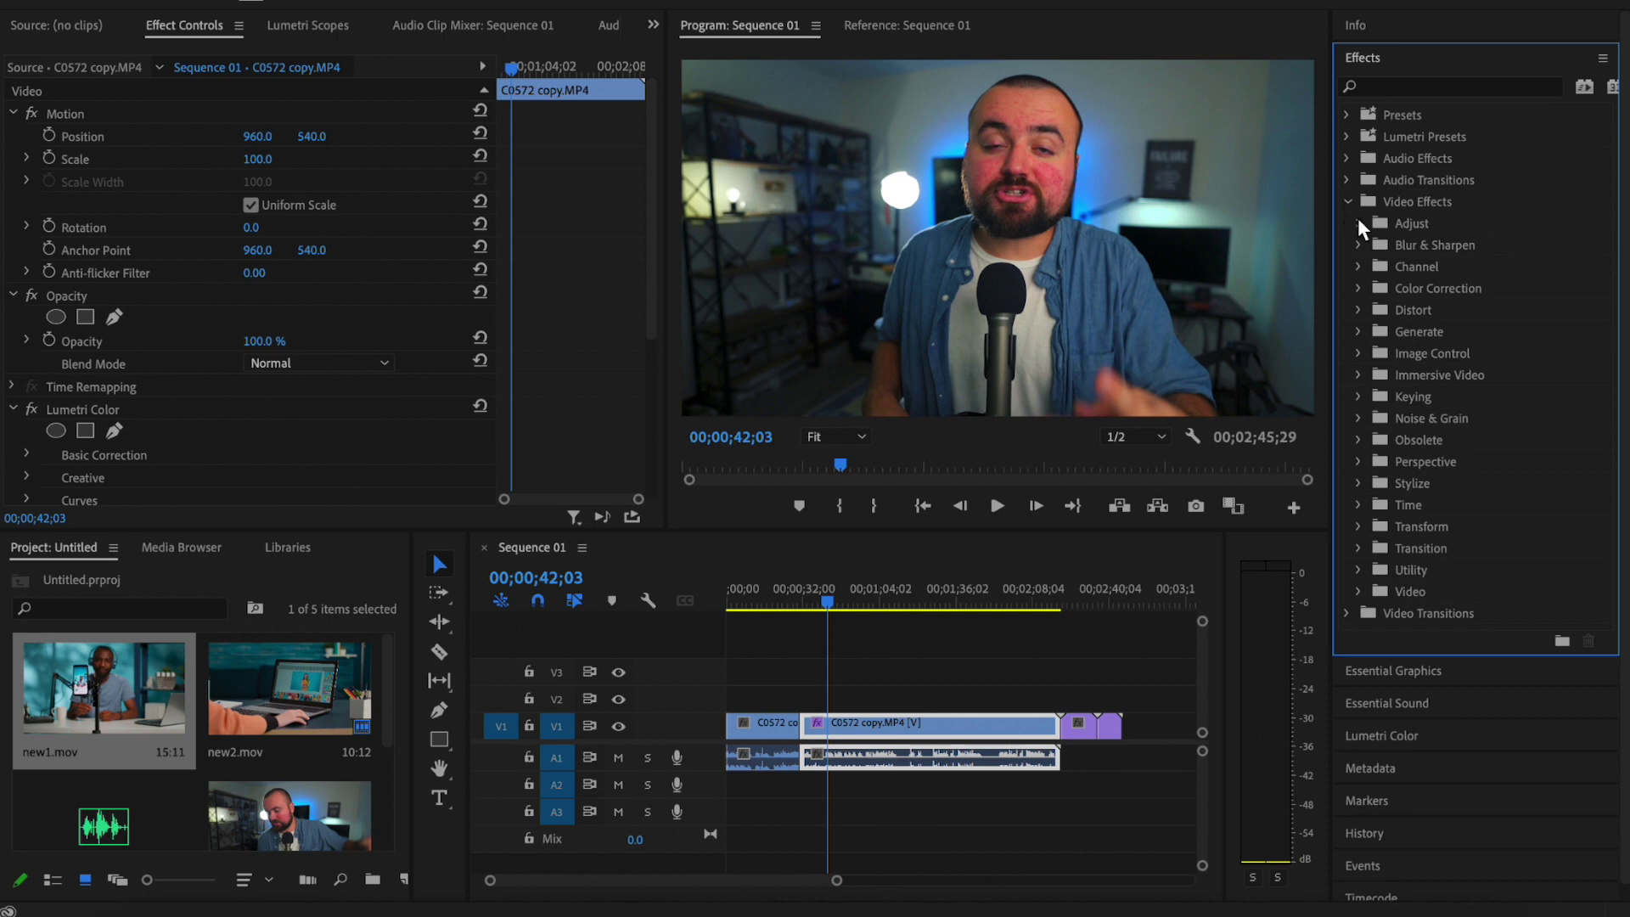
{"action": "left_click", "coordinate": [1358, 245]}
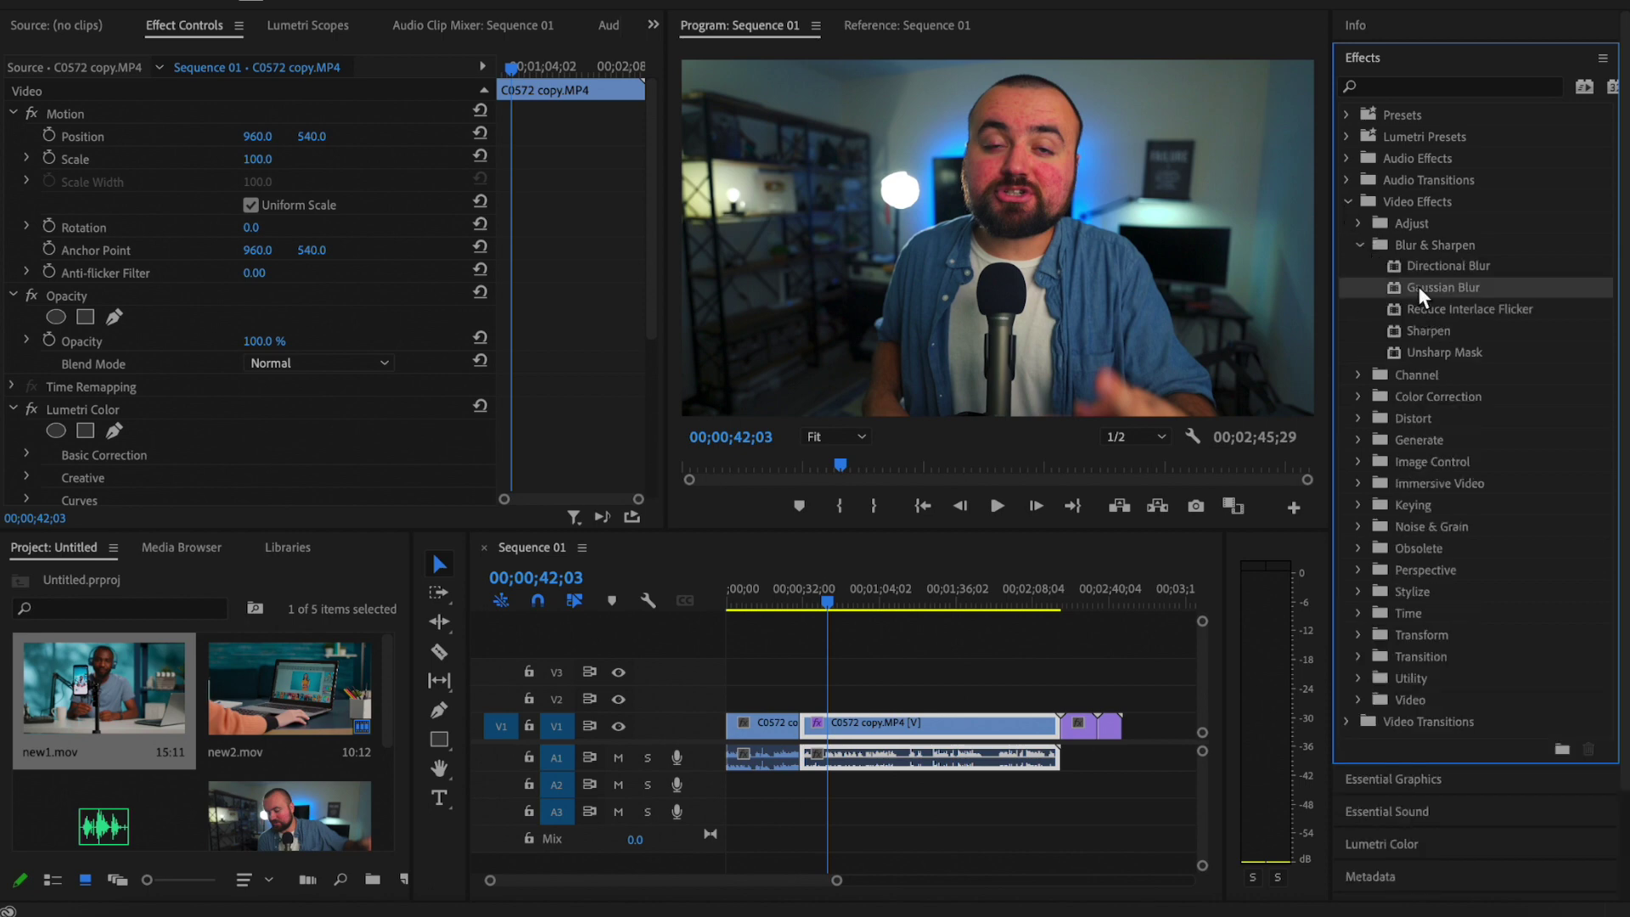
{"action": "left_click_drag", "start_coordinate": [1433, 288], "coordinate": [874, 726]}
- Test a higher Gaussian Blur Blurriness, then reset it to 0 and deselect the clip
{"action": "scroll", "coordinate": [239, 420], "scroll_direction": "down", "scroll_amount": 5}
{"action": "scroll", "coordinate": [245, 433], "scroll_direction": "down", "scroll_amount": 1}
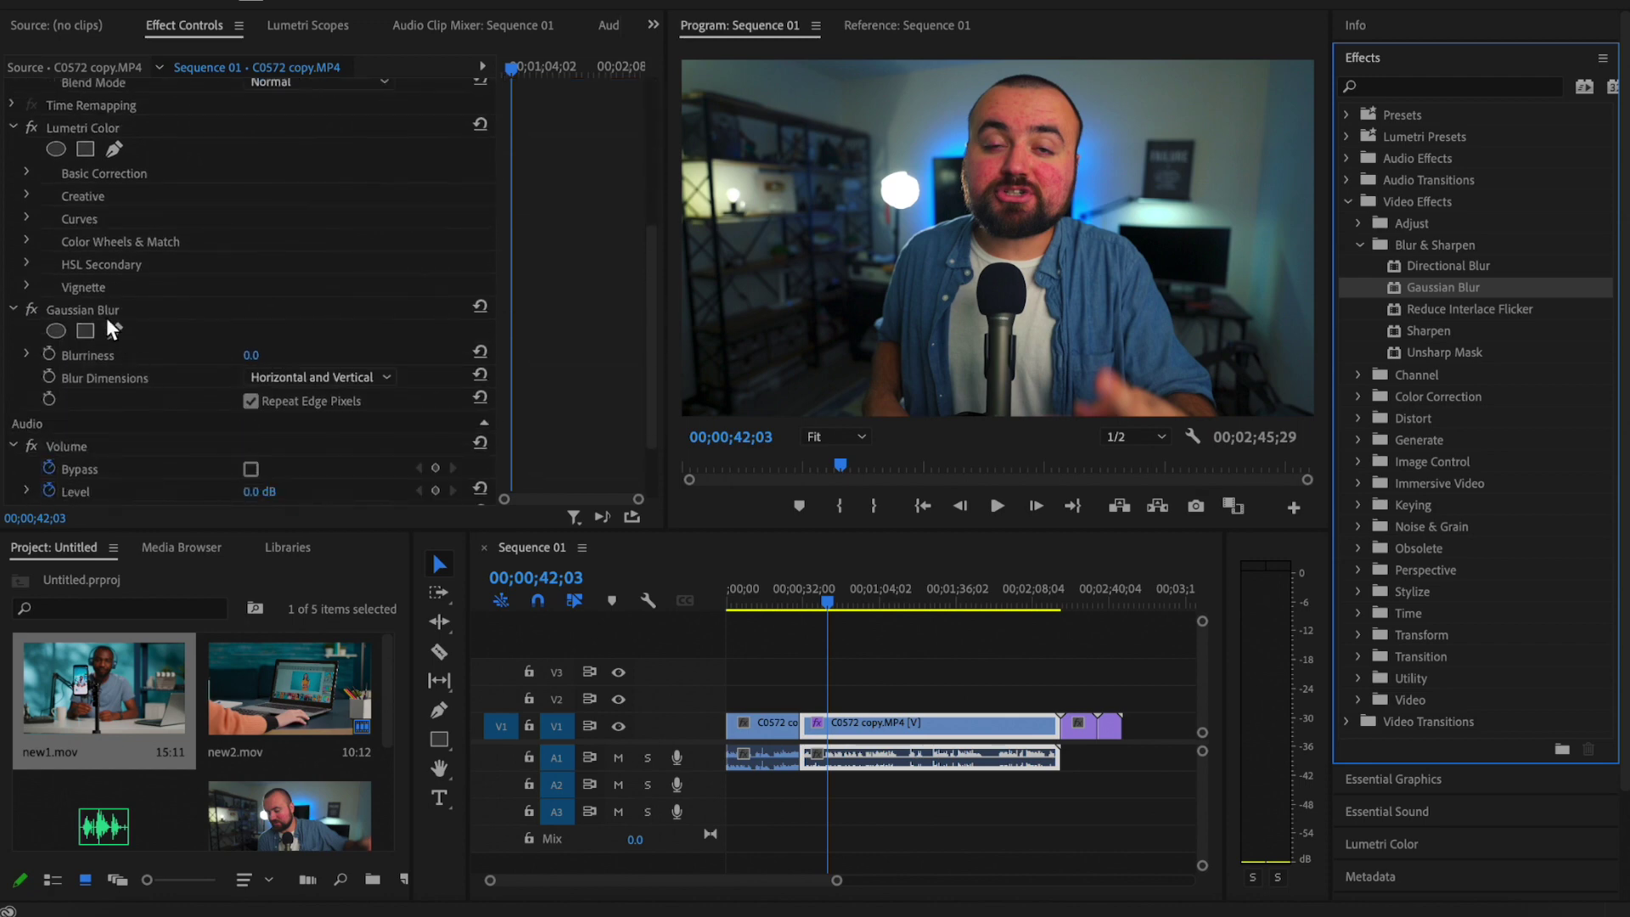
{"action": "mouse_move", "coordinate": [250, 357]}
{"action": "left_mouse_down"}
{"action": "mouse_move", "coordinate": [394, 356]}
{"action": "mouse_move", "coordinate": [272, 357]}
{"action": "left_mouse_up"}
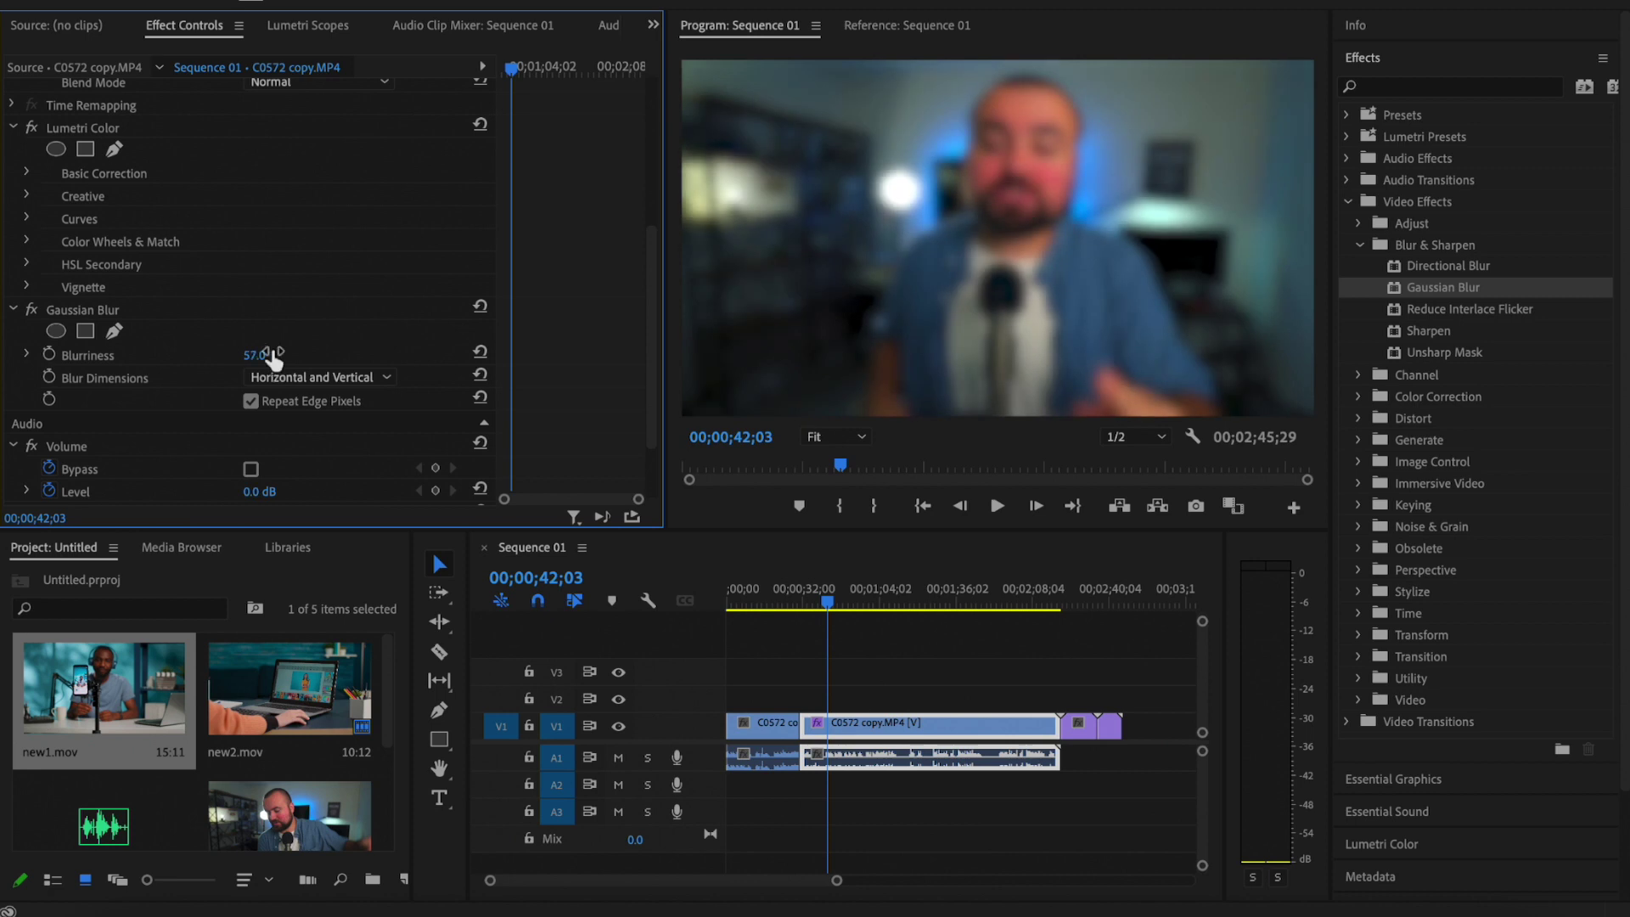
{"action": "scroll", "coordinate": [219, 465], "scroll_direction": "up", "scroll_amount": 1}
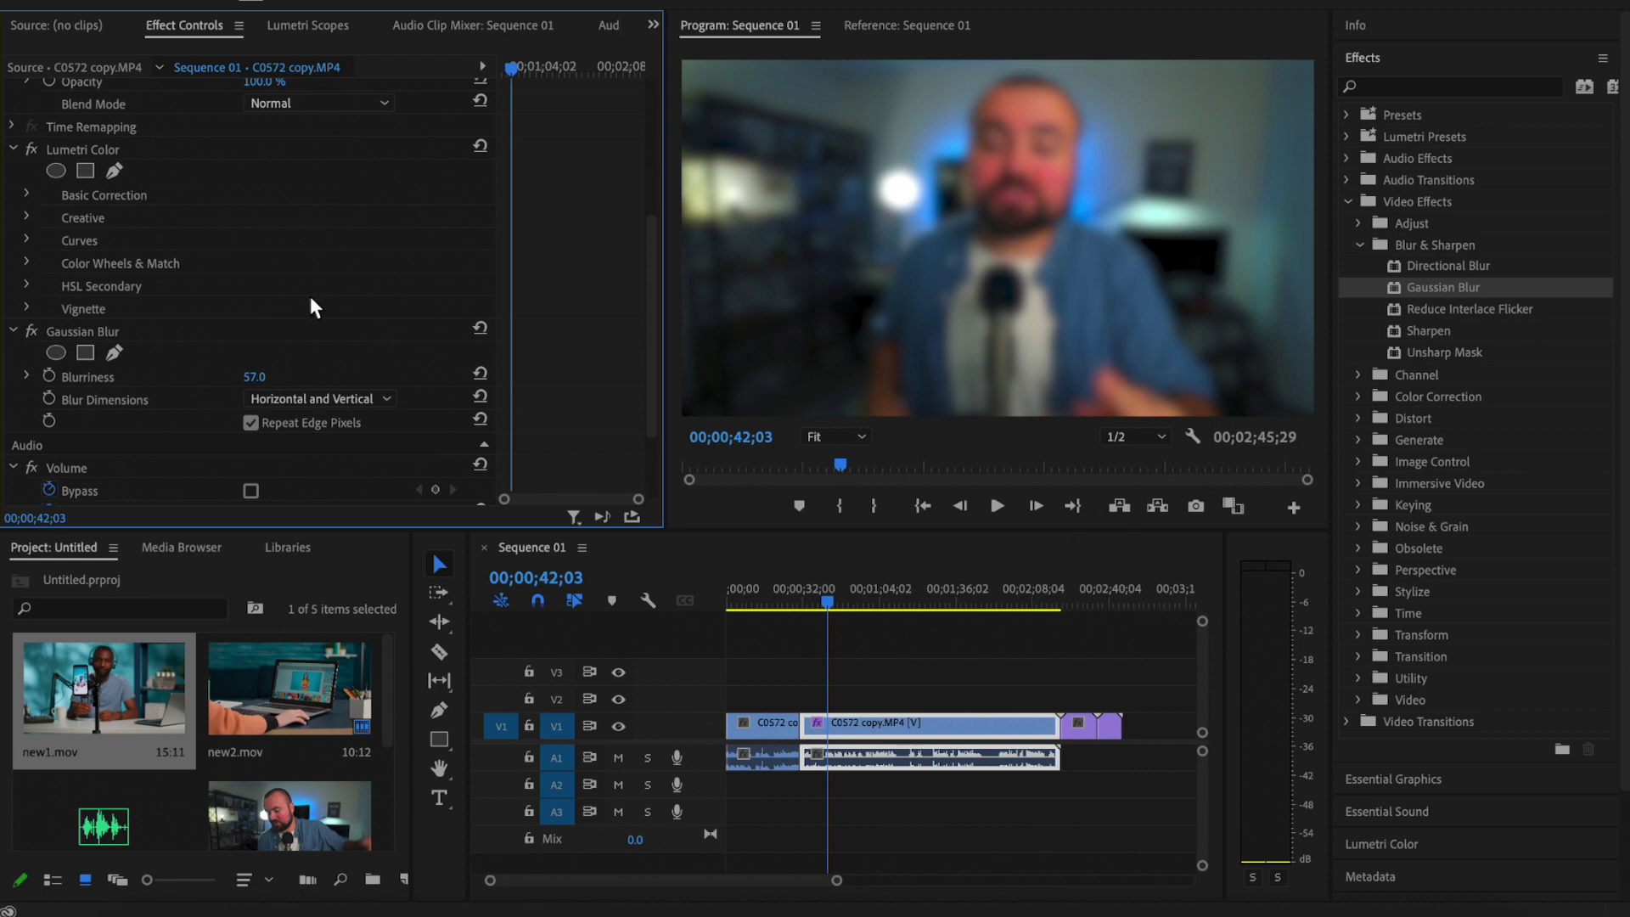
{"action": "scroll", "coordinate": [311, 301], "scroll_direction": "up", "scroll_amount": 3}
{"action": "scroll", "coordinate": [311, 302], "scroll_direction": "down", "scroll_amount": 3}
{"action": "left_click_drag", "start_coordinate": [255, 376], "coordinate": [203, 376]}
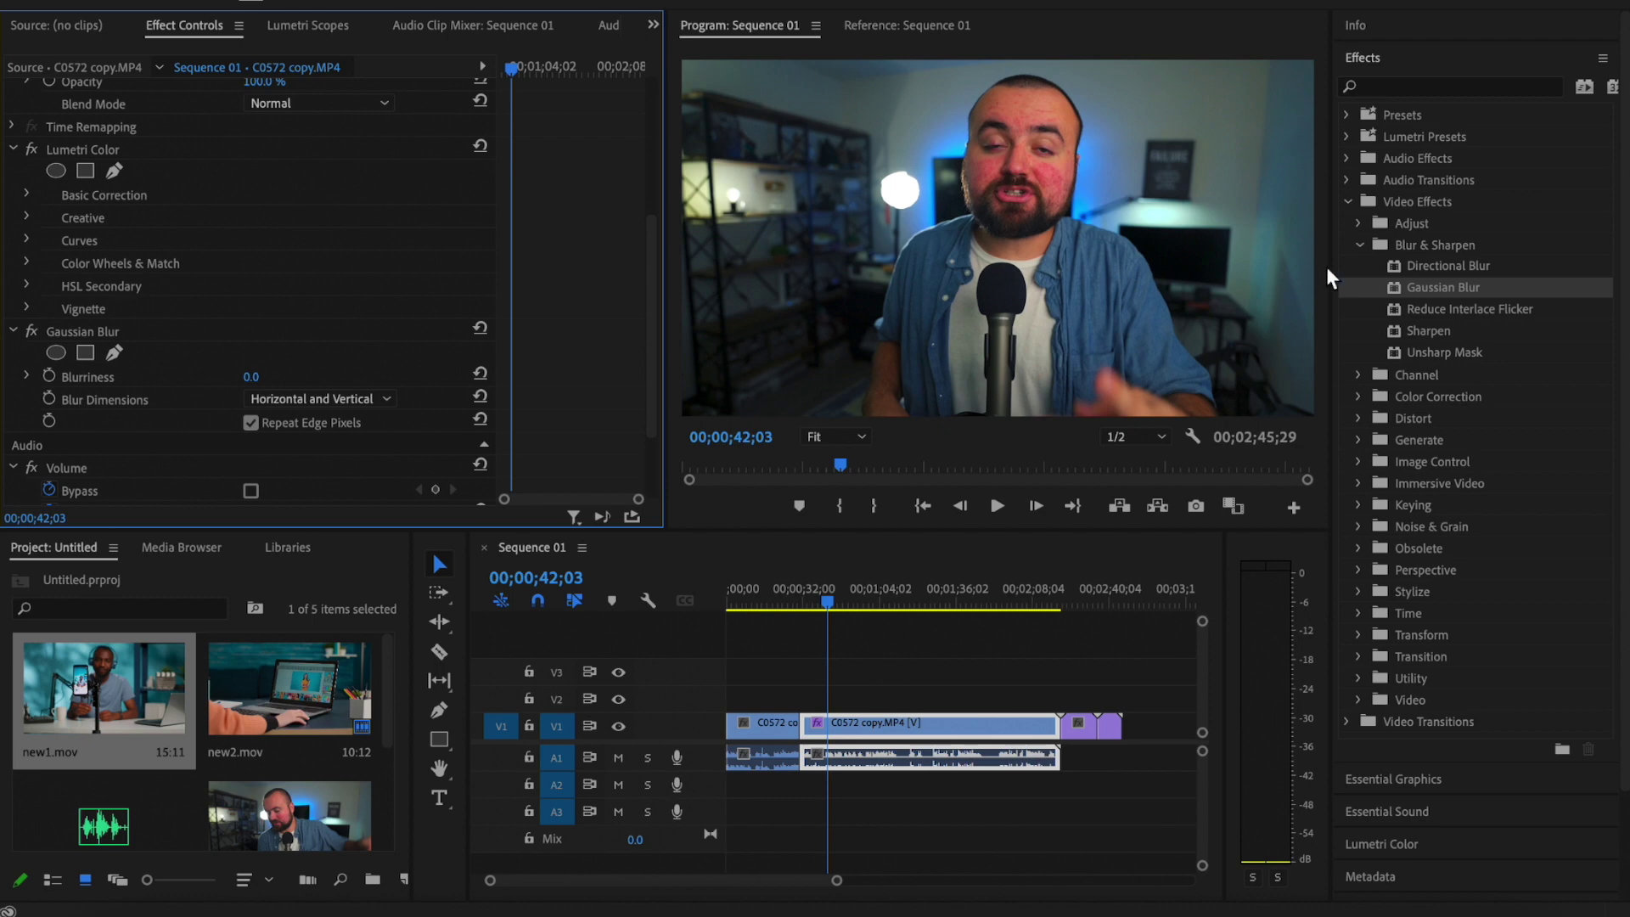
{"action": "left_click", "coordinate": [928, 633]}
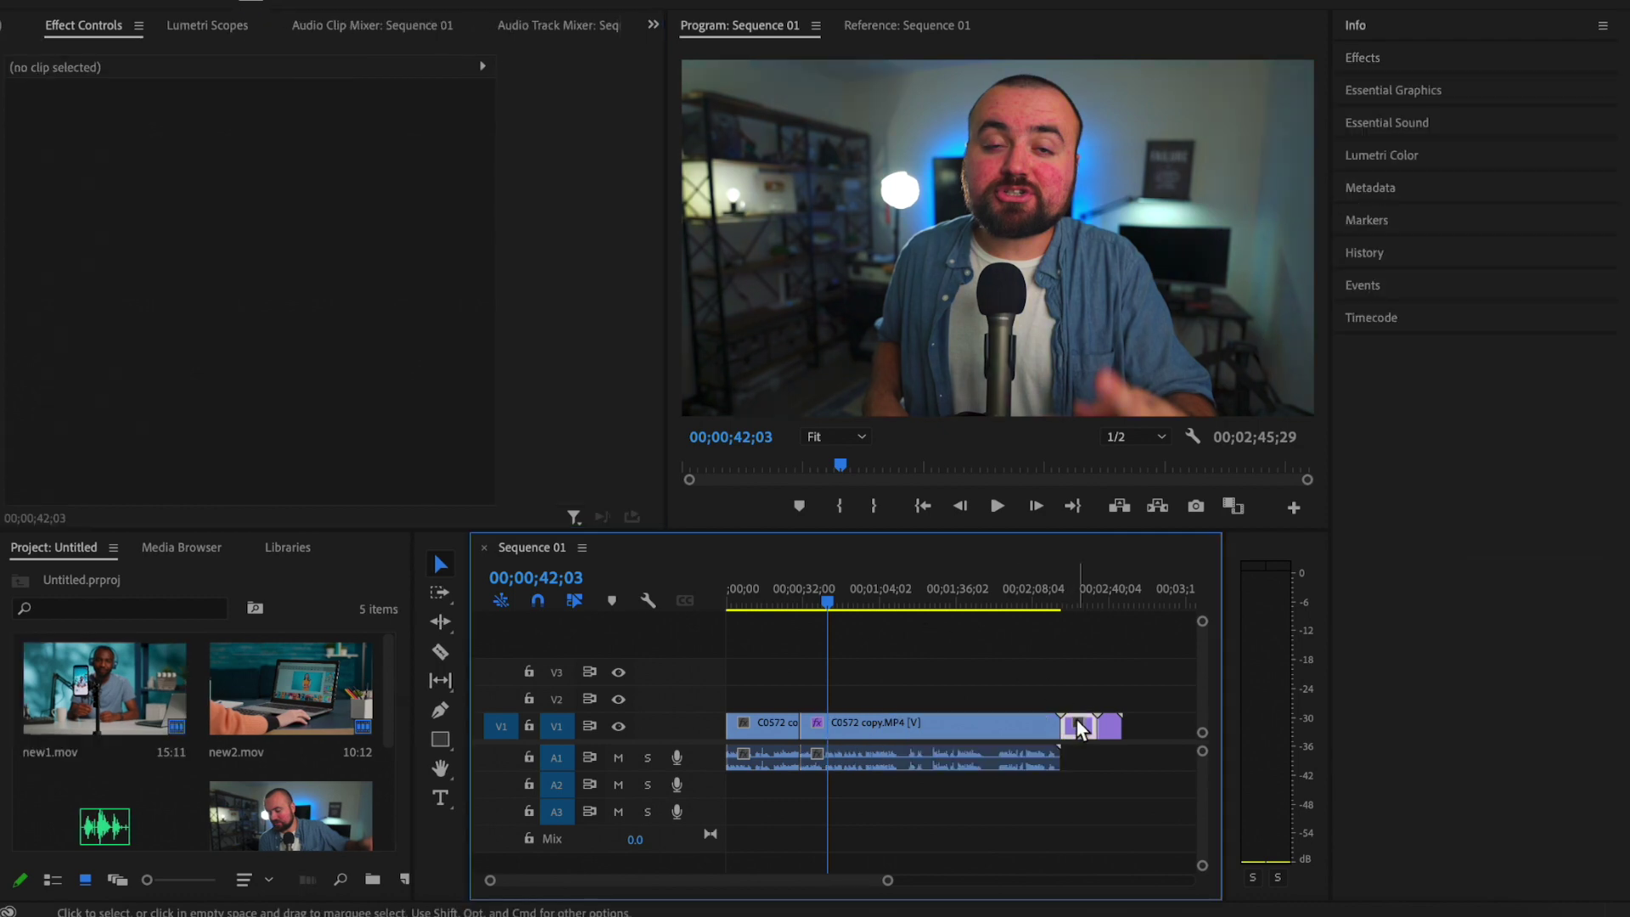
{"action": "left_click_drag", "start_coordinate": [1076, 719], "coordinate": [851, 696]}
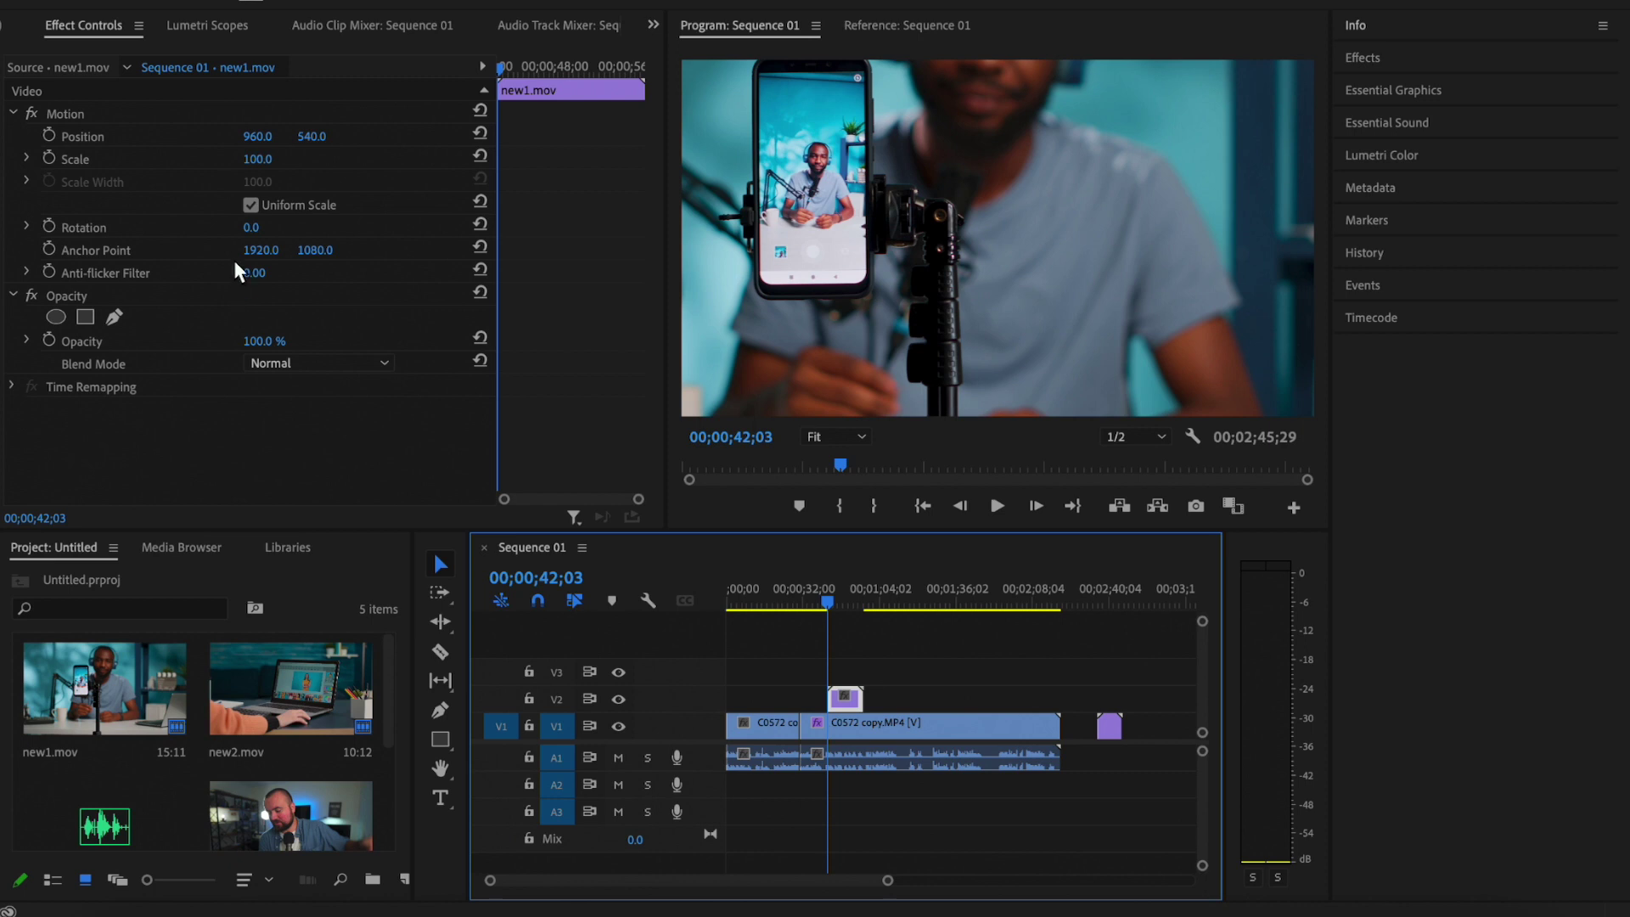
{"action": "left_click", "coordinate": [257, 158]}
{"action": "type", "text": "90"}
{"action": "key", "text": "Return"}
{"action": "left_click_drag", "start_coordinate": [258, 158], "coordinate": [225, 158]}
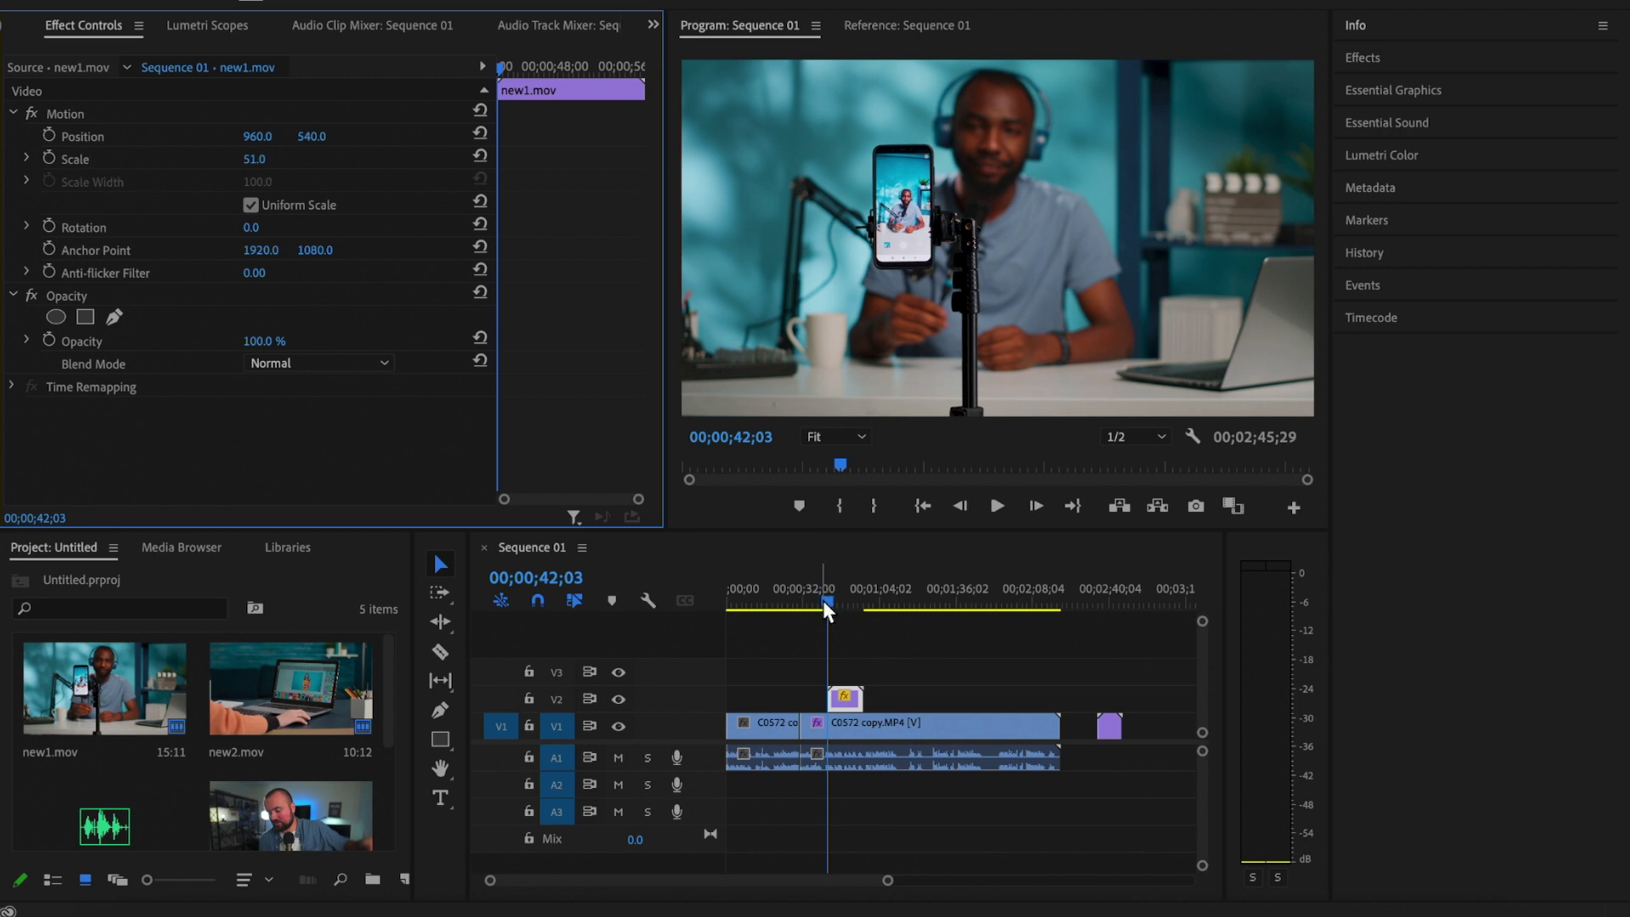
{"action": "mouse_move", "coordinate": [823, 602]}
{"action": "left_mouse_down"}
{"action": "mouse_move", "coordinate": [808, 597]}
{"action": "mouse_move", "coordinate": [844, 605]}
{"action": "left_mouse_up"}
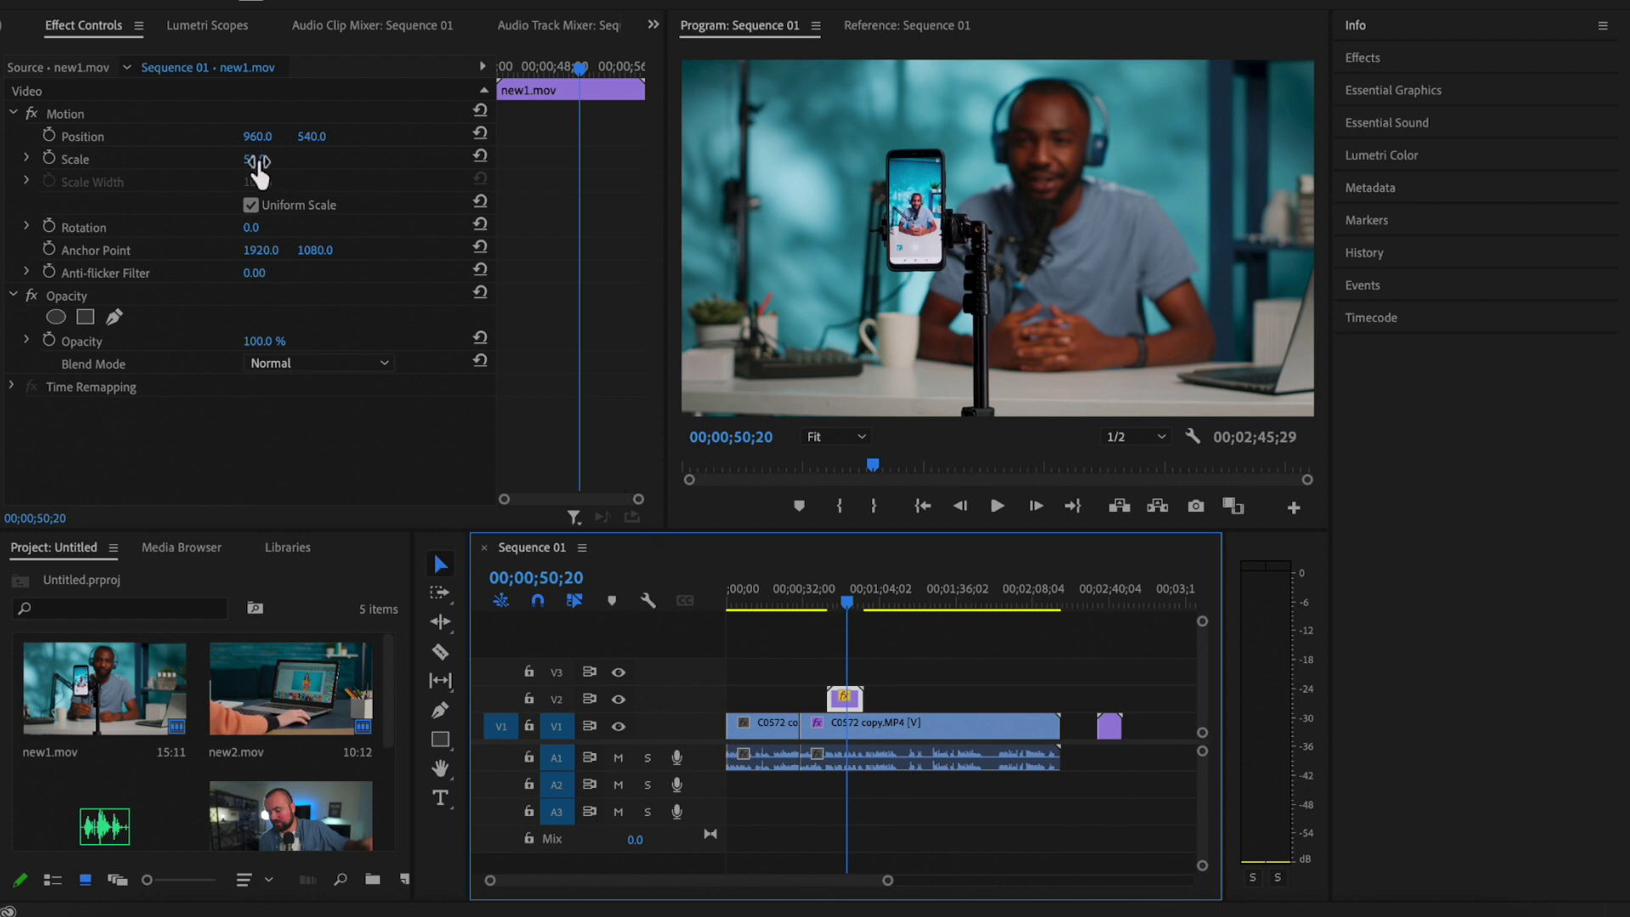
{"action": "left_click_drag", "start_coordinate": [254, 159], "coordinate": [310, 151]}
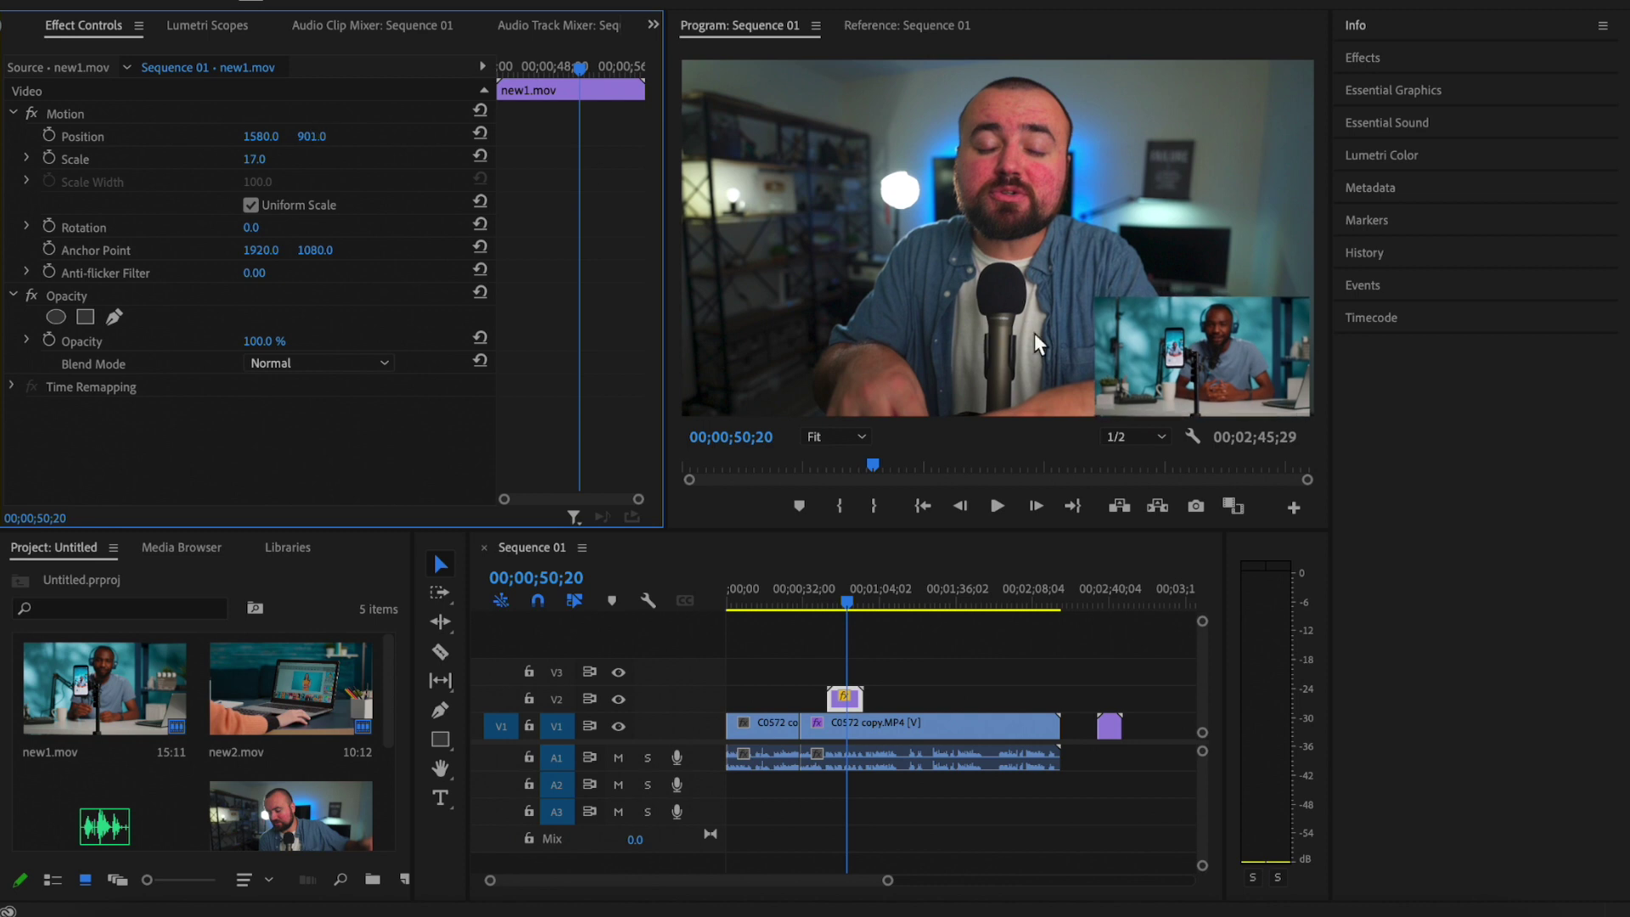
{"action": "key", "text": "ctrl+z"}
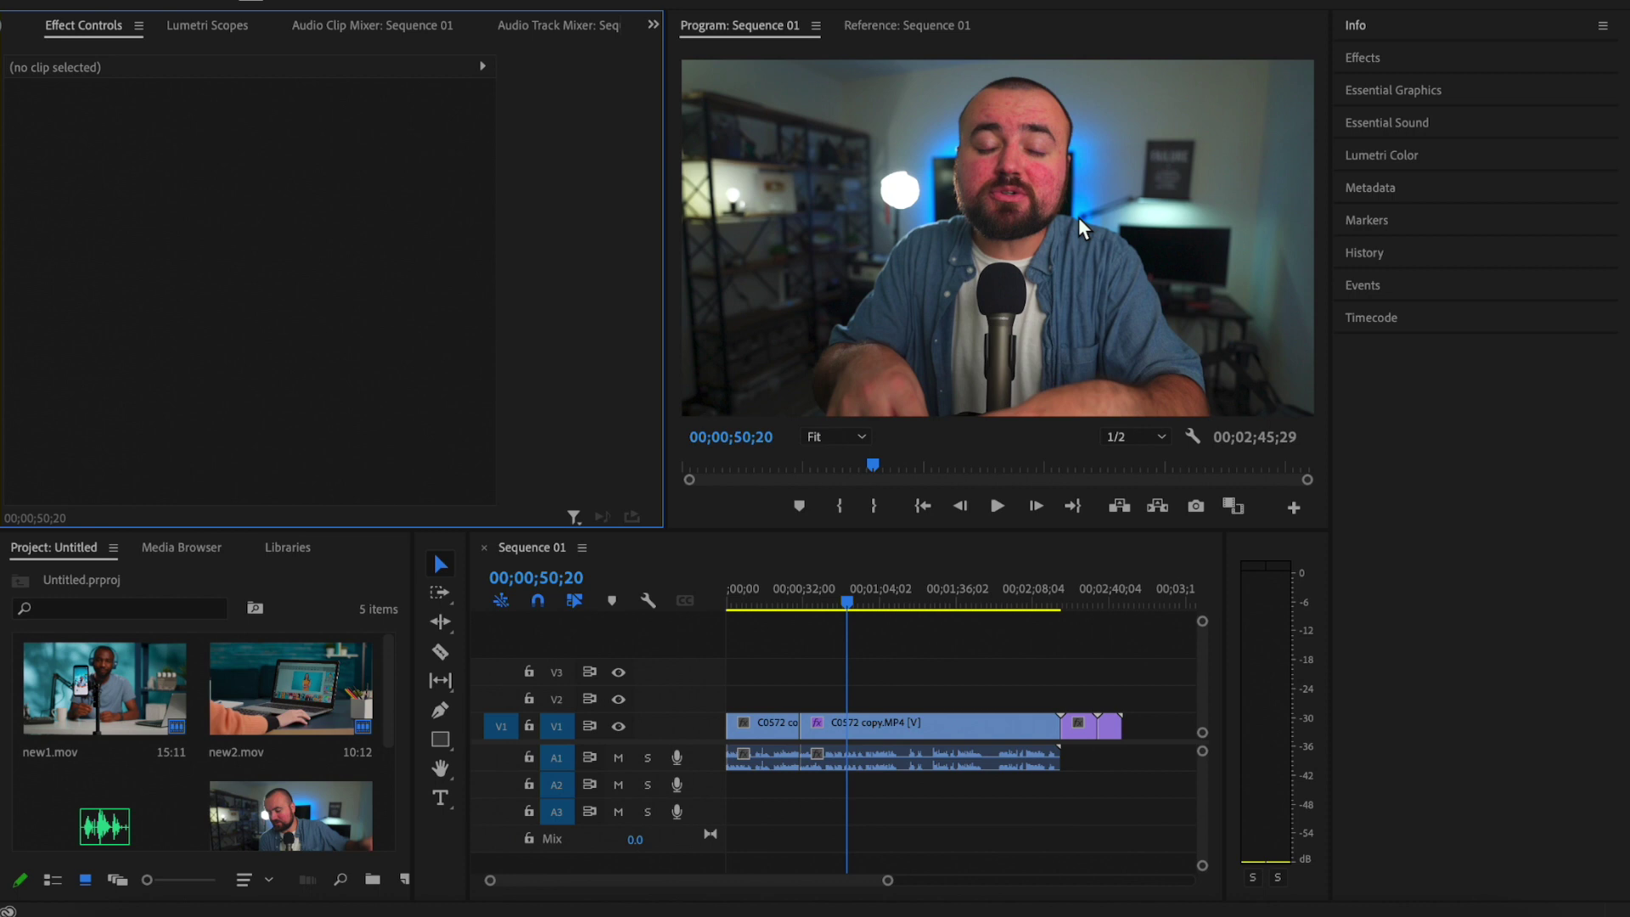
- Create a title on the Program monitor with the presenter's name, fixing the typo
{"action": "left_click", "coordinate": [440, 798]}
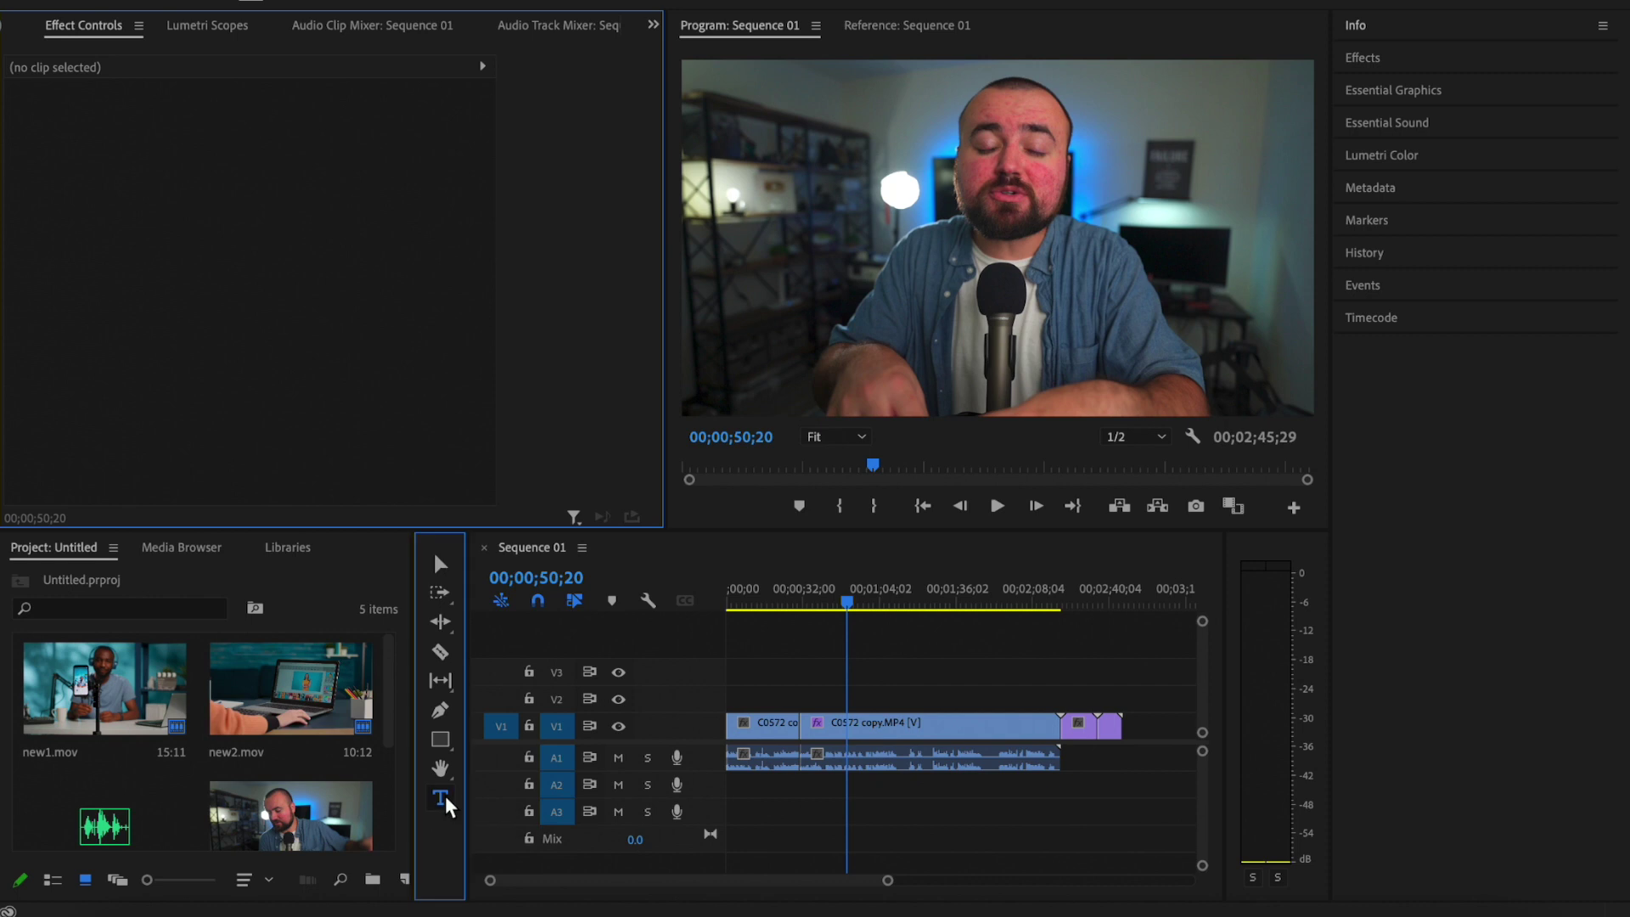
{"action": "left_click", "coordinate": [797, 273]}
{"action": "type", "text": "COLL"}
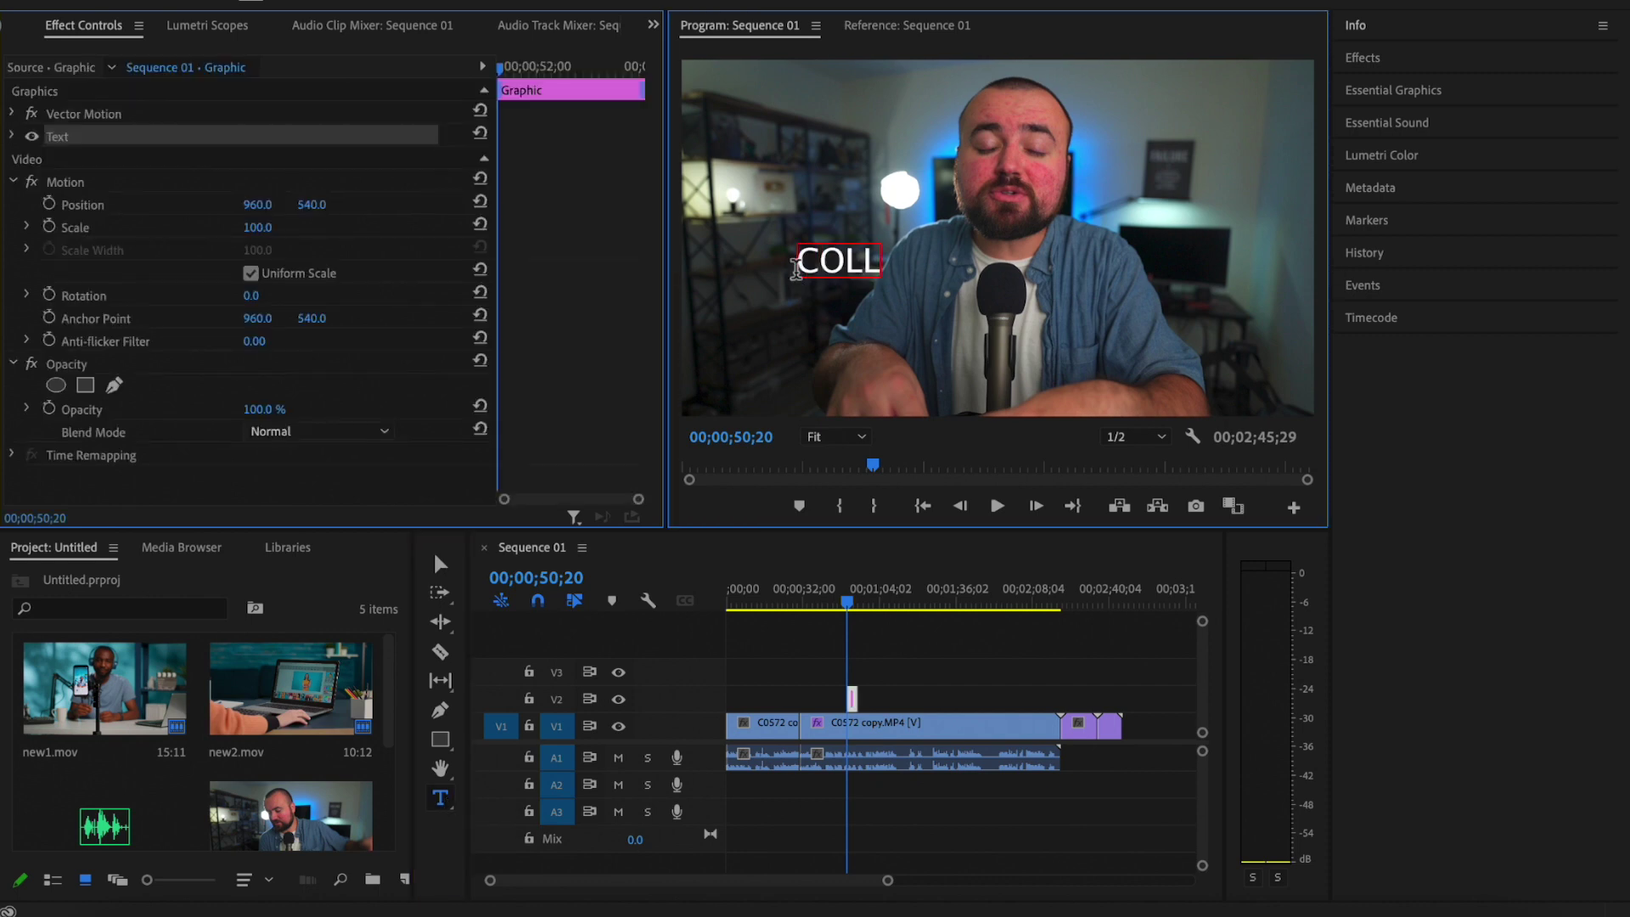
{"action": "type", "text": "IN MICHAEKL"}
{"action": "key", "text": "BackSpace"}
{"action": "key", "text": "BackSpace"}
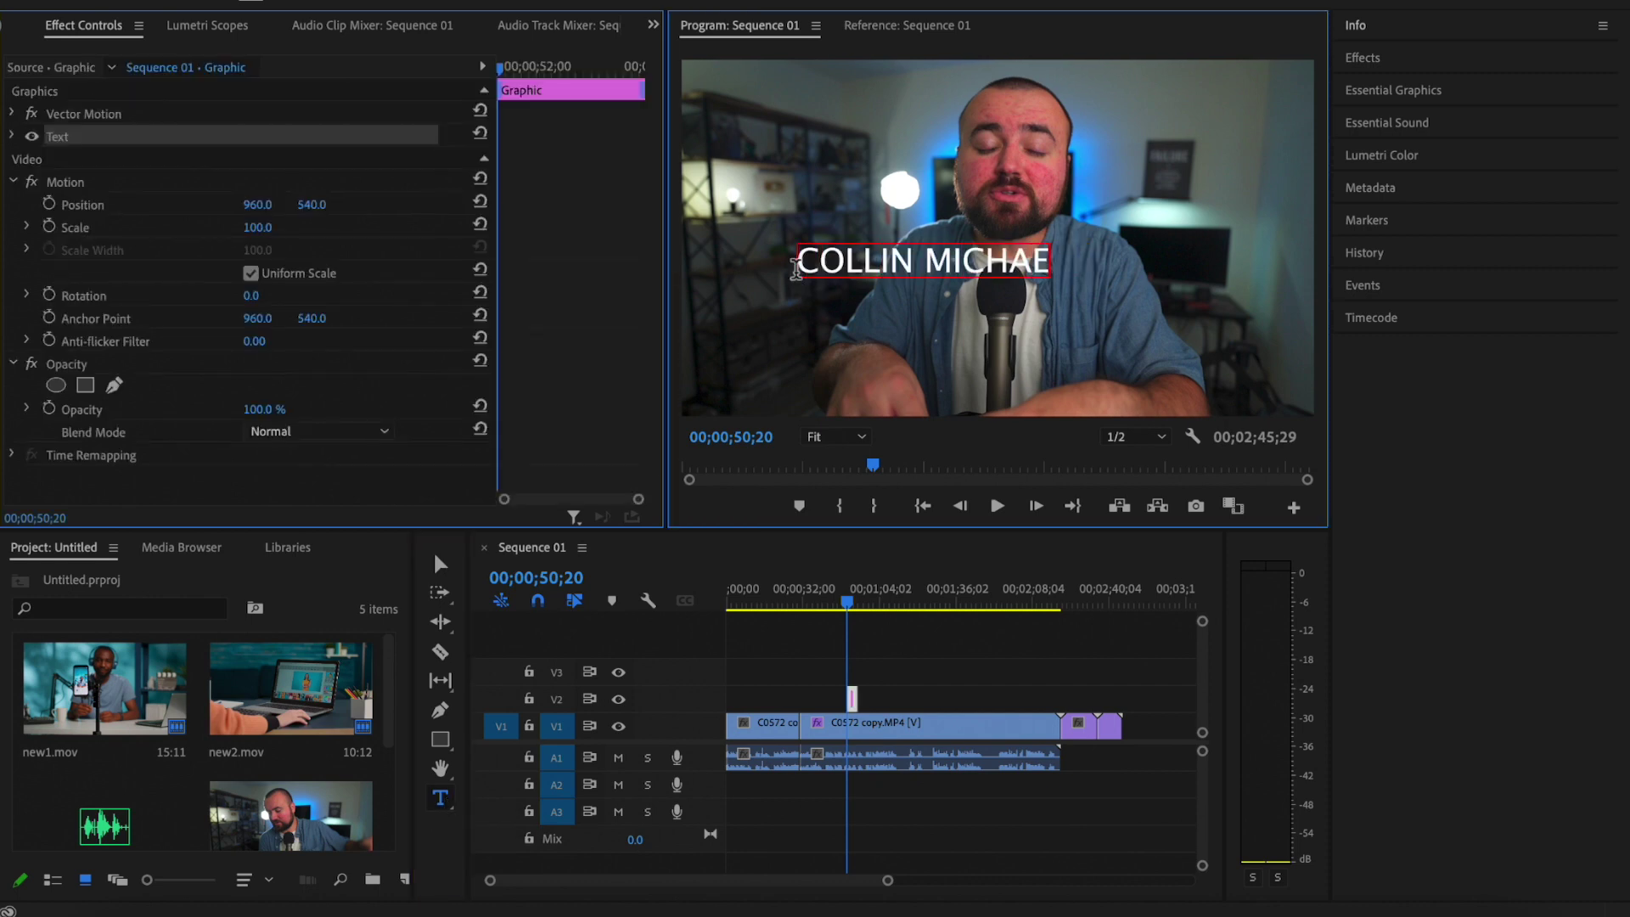
{"action": "type", "text": "L"}
{"action": "key", "text": "Return"}
{"action": "key", "text": "Escape"}
{"action": "left_click", "coordinate": [847, 675]}
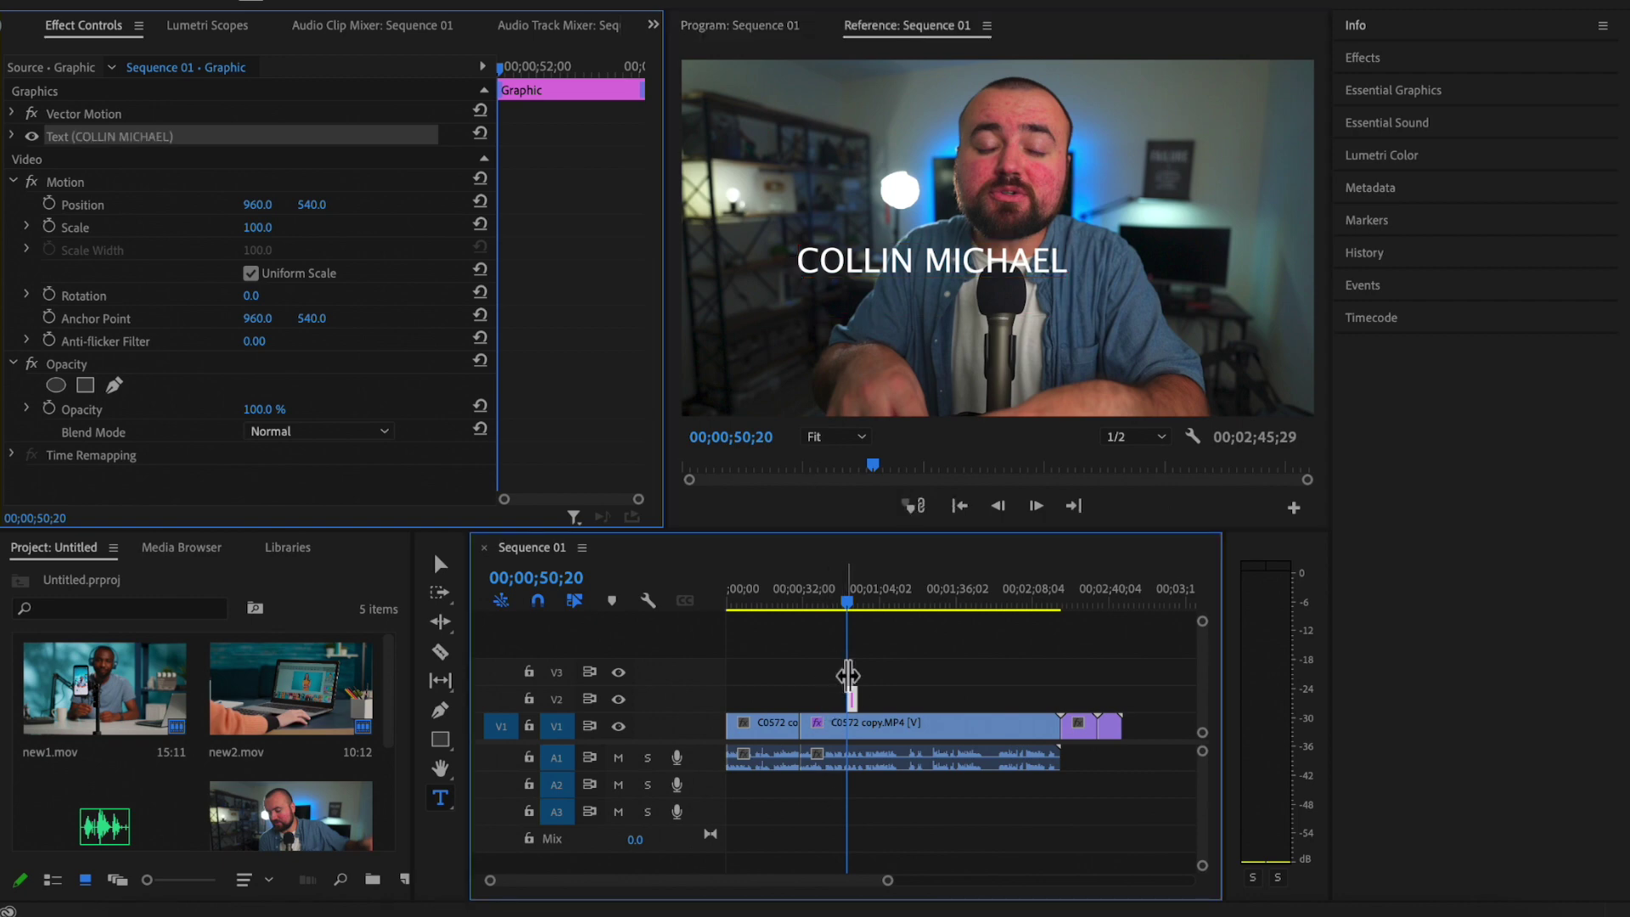
- Move the name title to the lower left, Position 631, 938
{"action": "key", "text": "="}
{"action": "key", "text": "="}
{"action": "key", "text": "="}
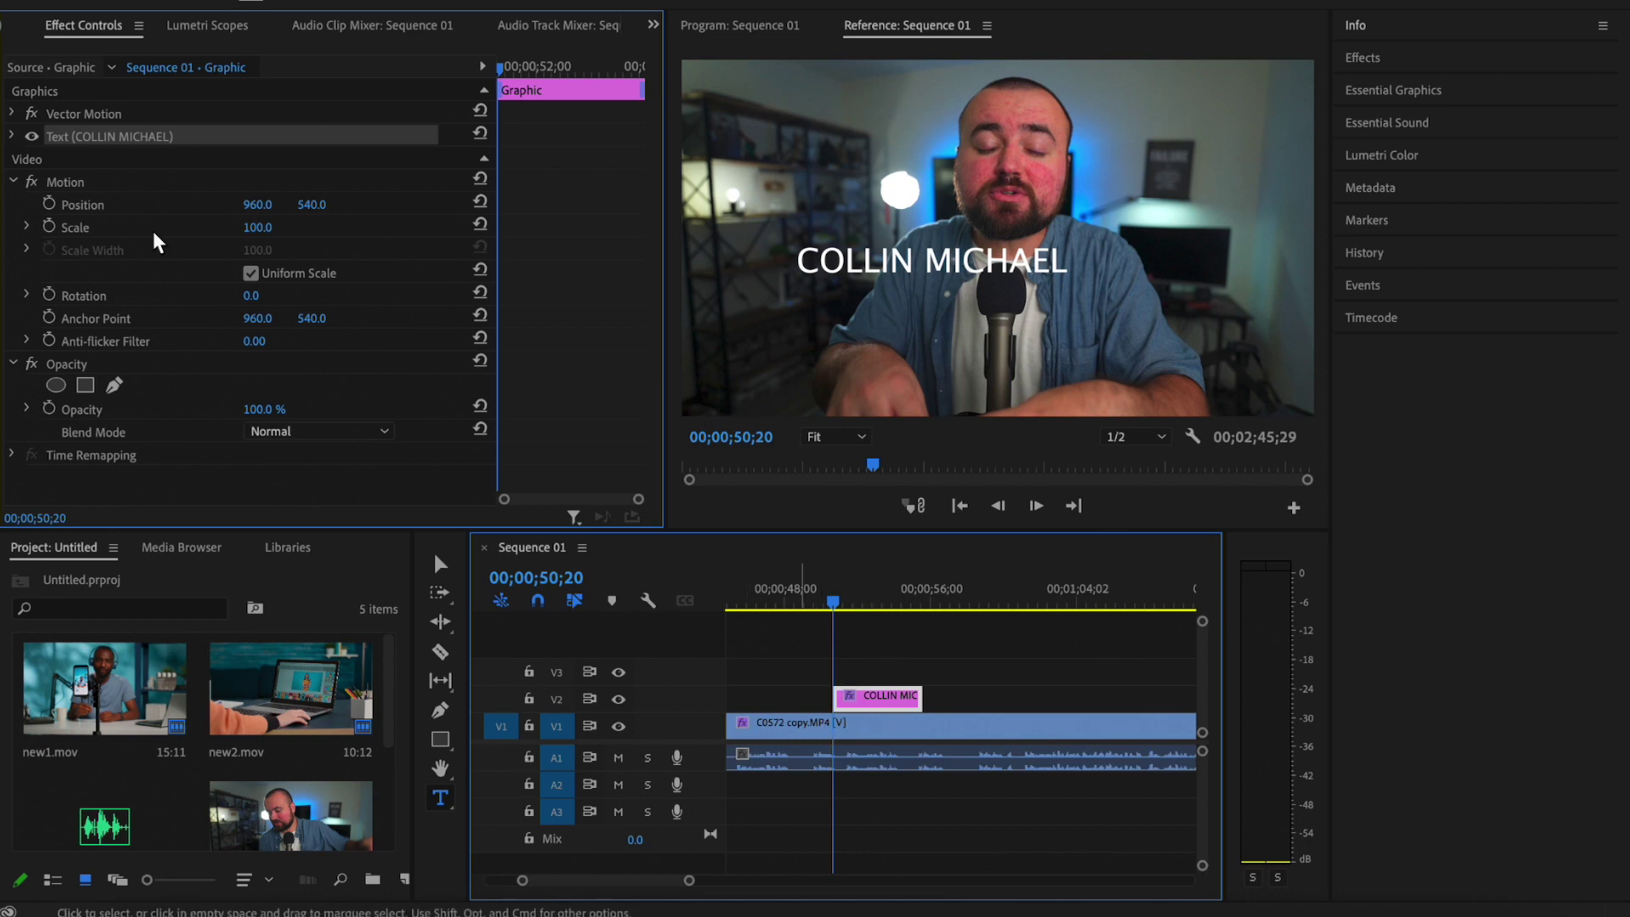
{"action": "left_click_drag", "start_coordinate": [251, 206], "coordinate": [195, 208]}
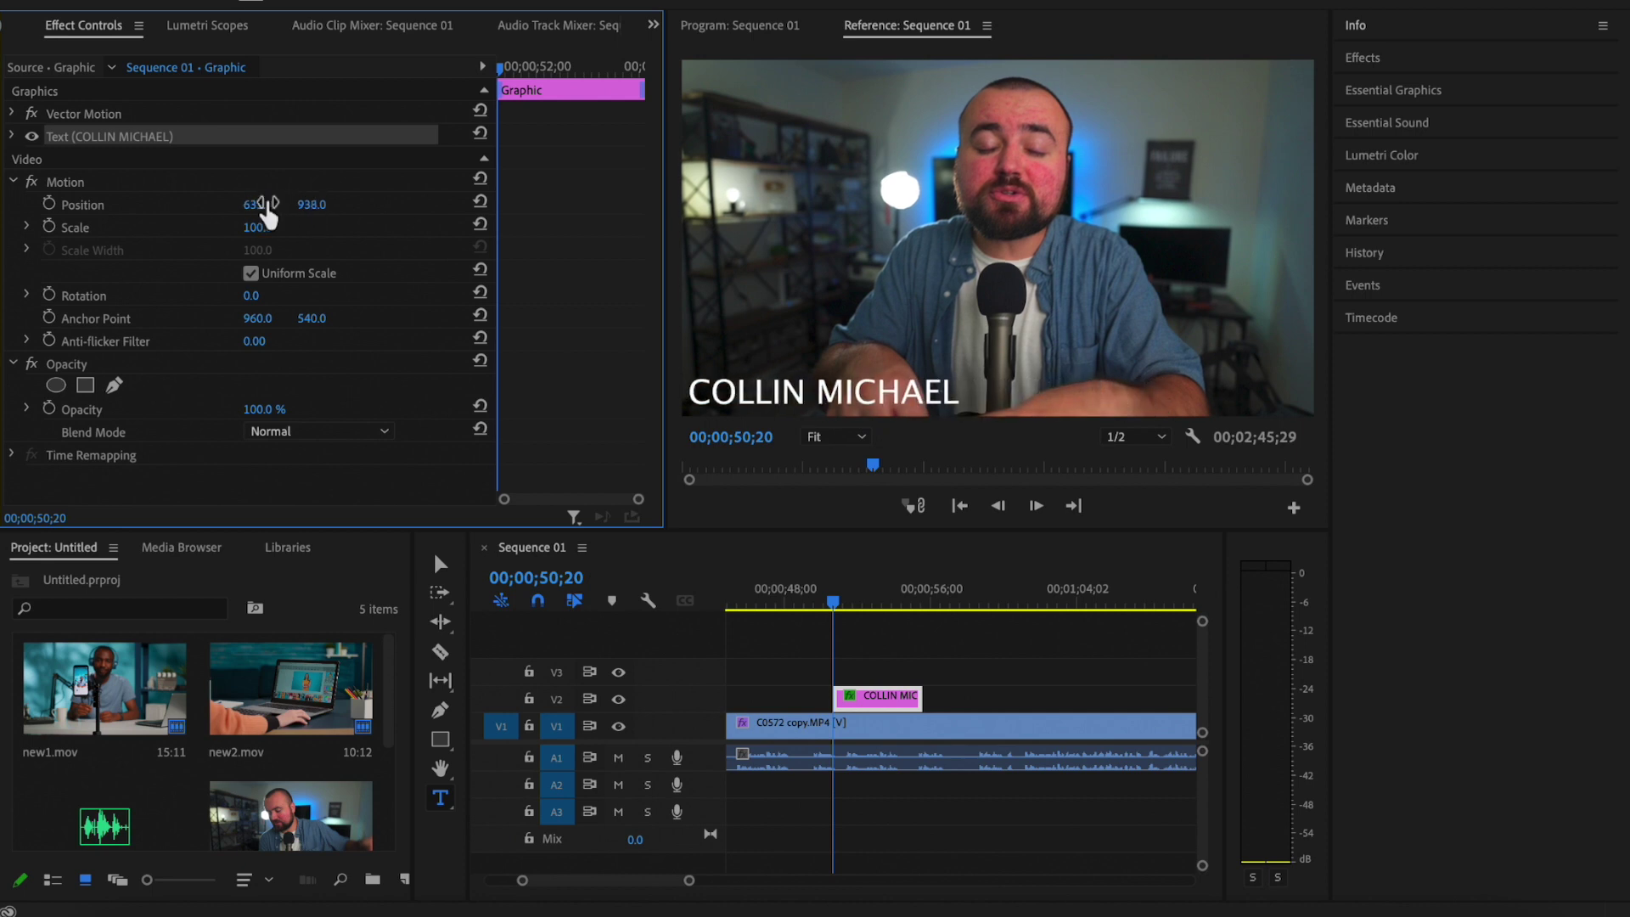
{"action": "left_click", "coordinate": [875, 698]}
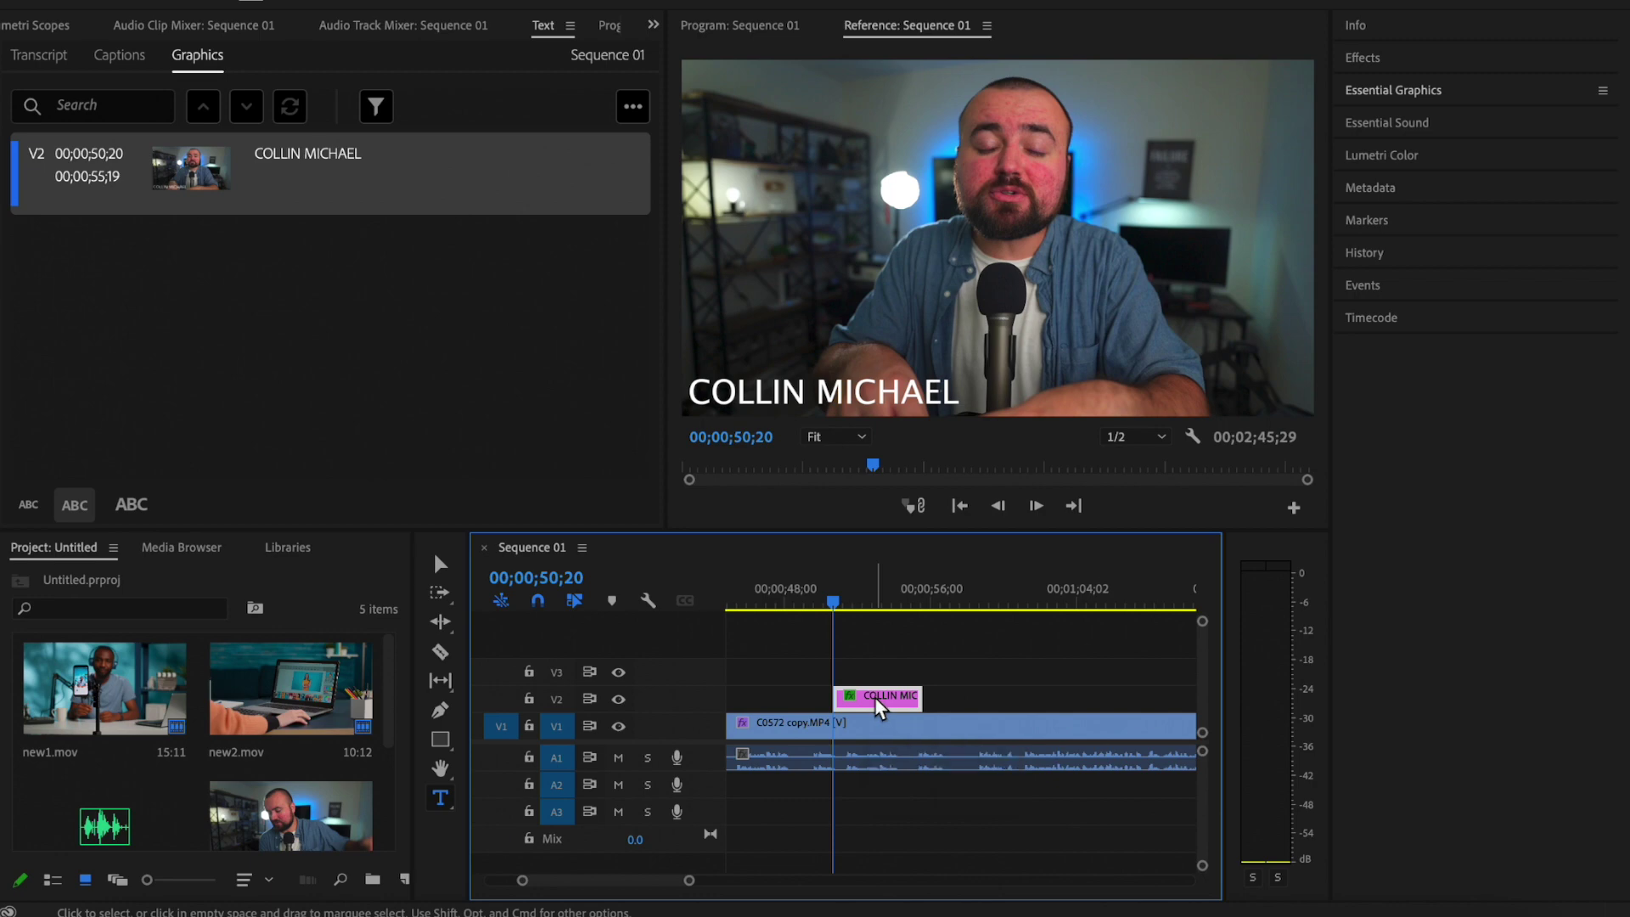
- Check the name title's Essential Graphics properties, then delete the title clip from V2
{"action": "left_click", "coordinate": [1599, 91]}
{"action": "left_click", "coordinate": [1526, 90]}
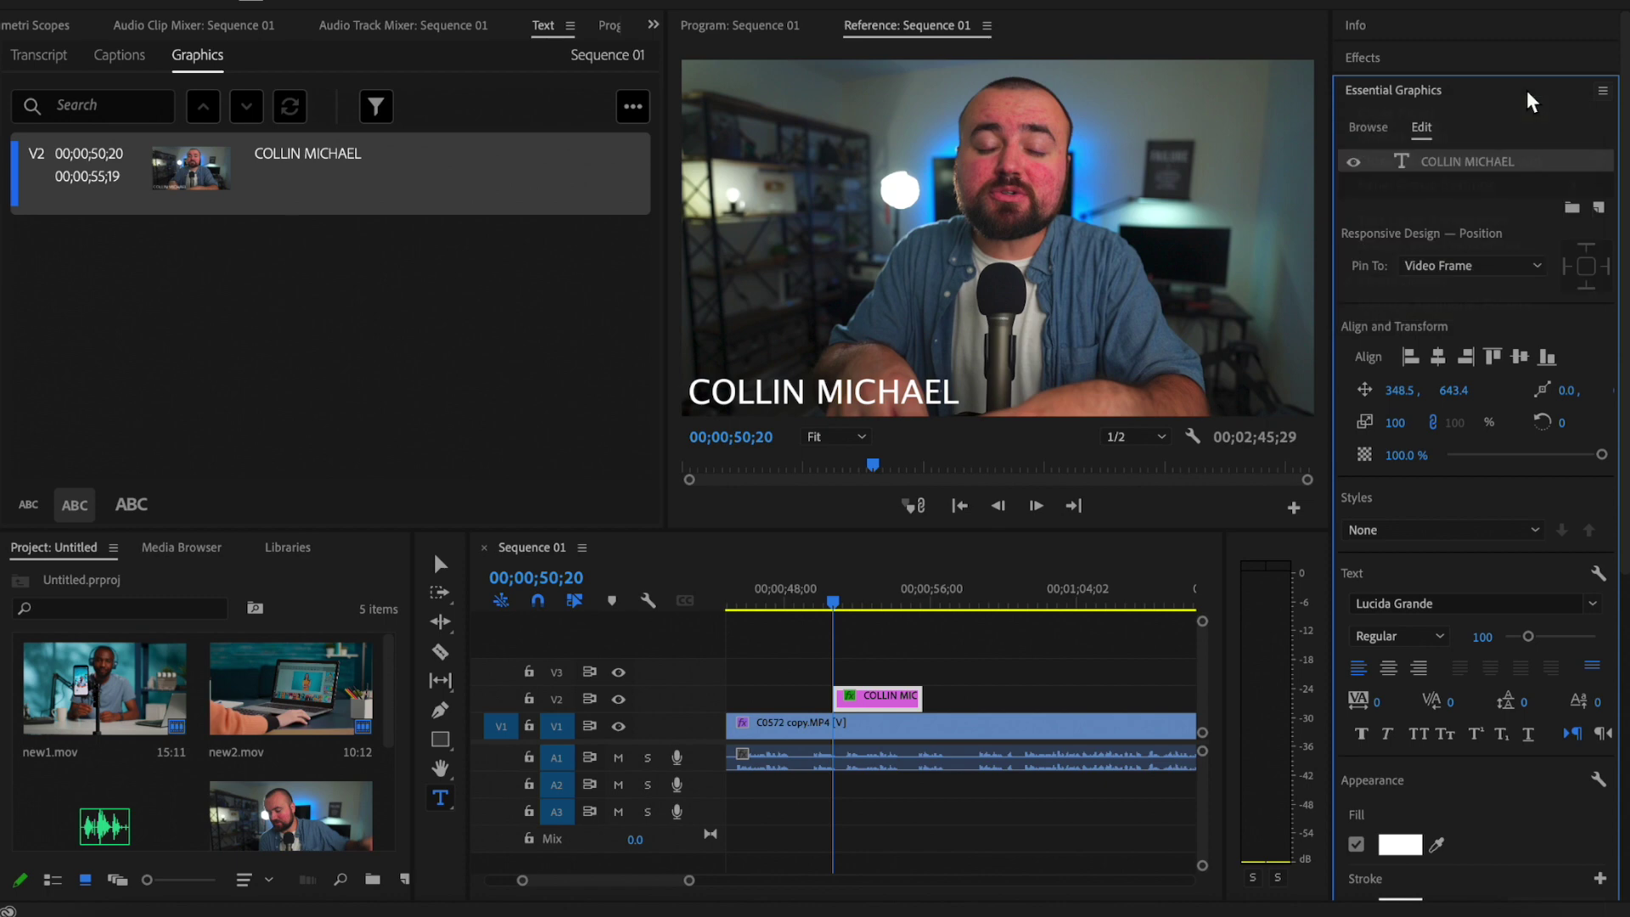
{"action": "scroll", "coordinate": [1514, 297], "scroll_direction": "down", "scroll_amount": 2}
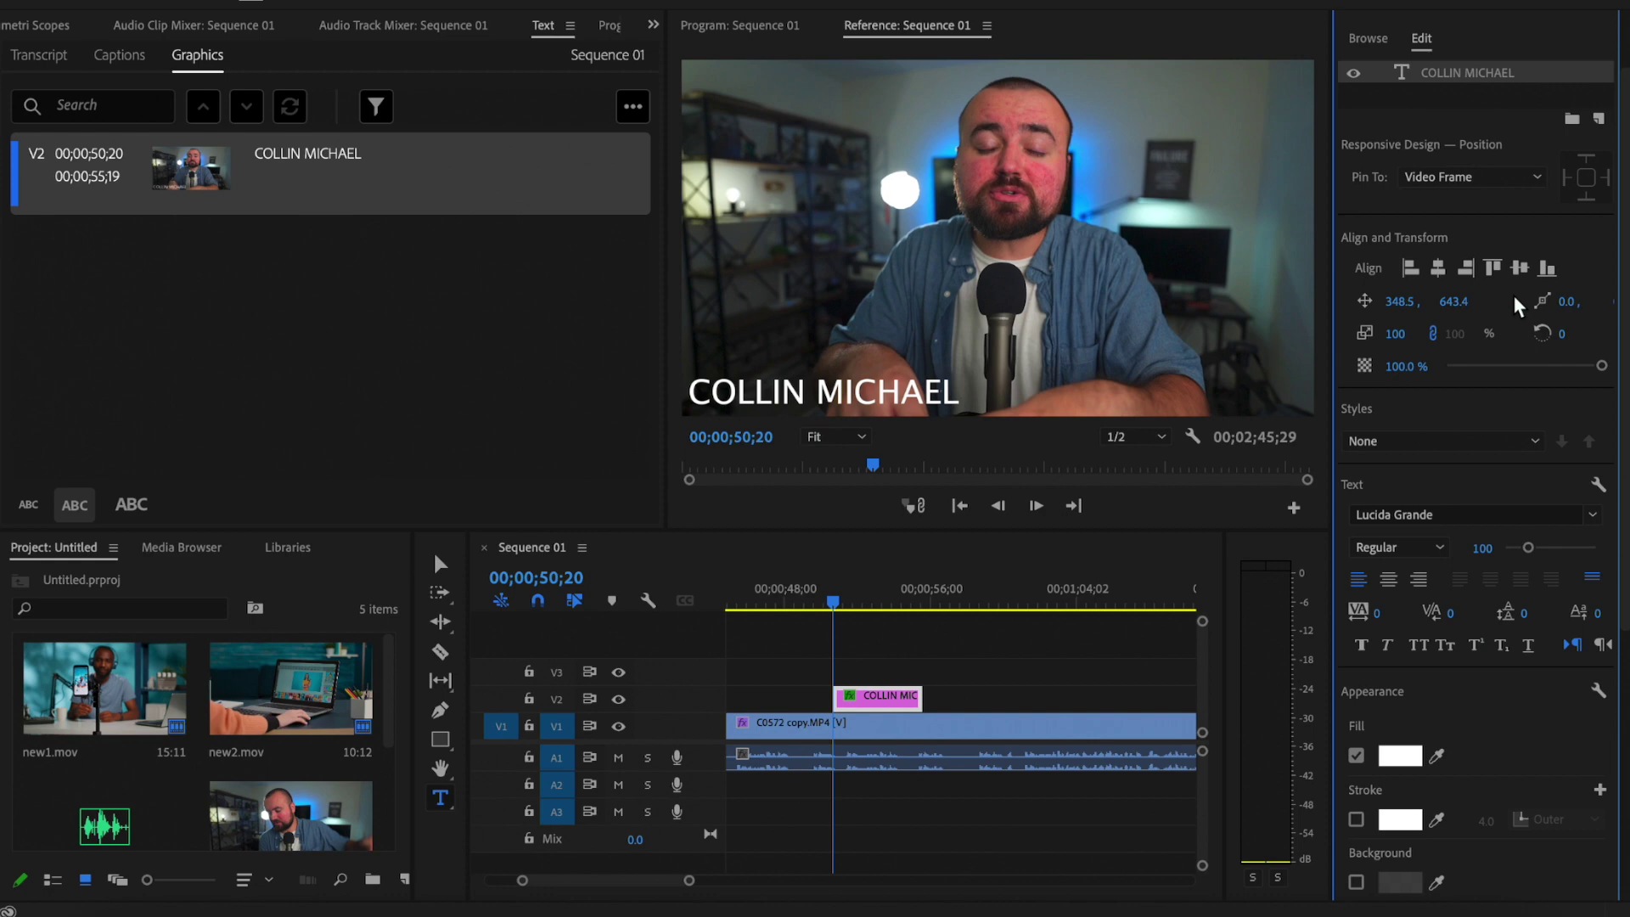
{"action": "left_click", "coordinate": [872, 692]}
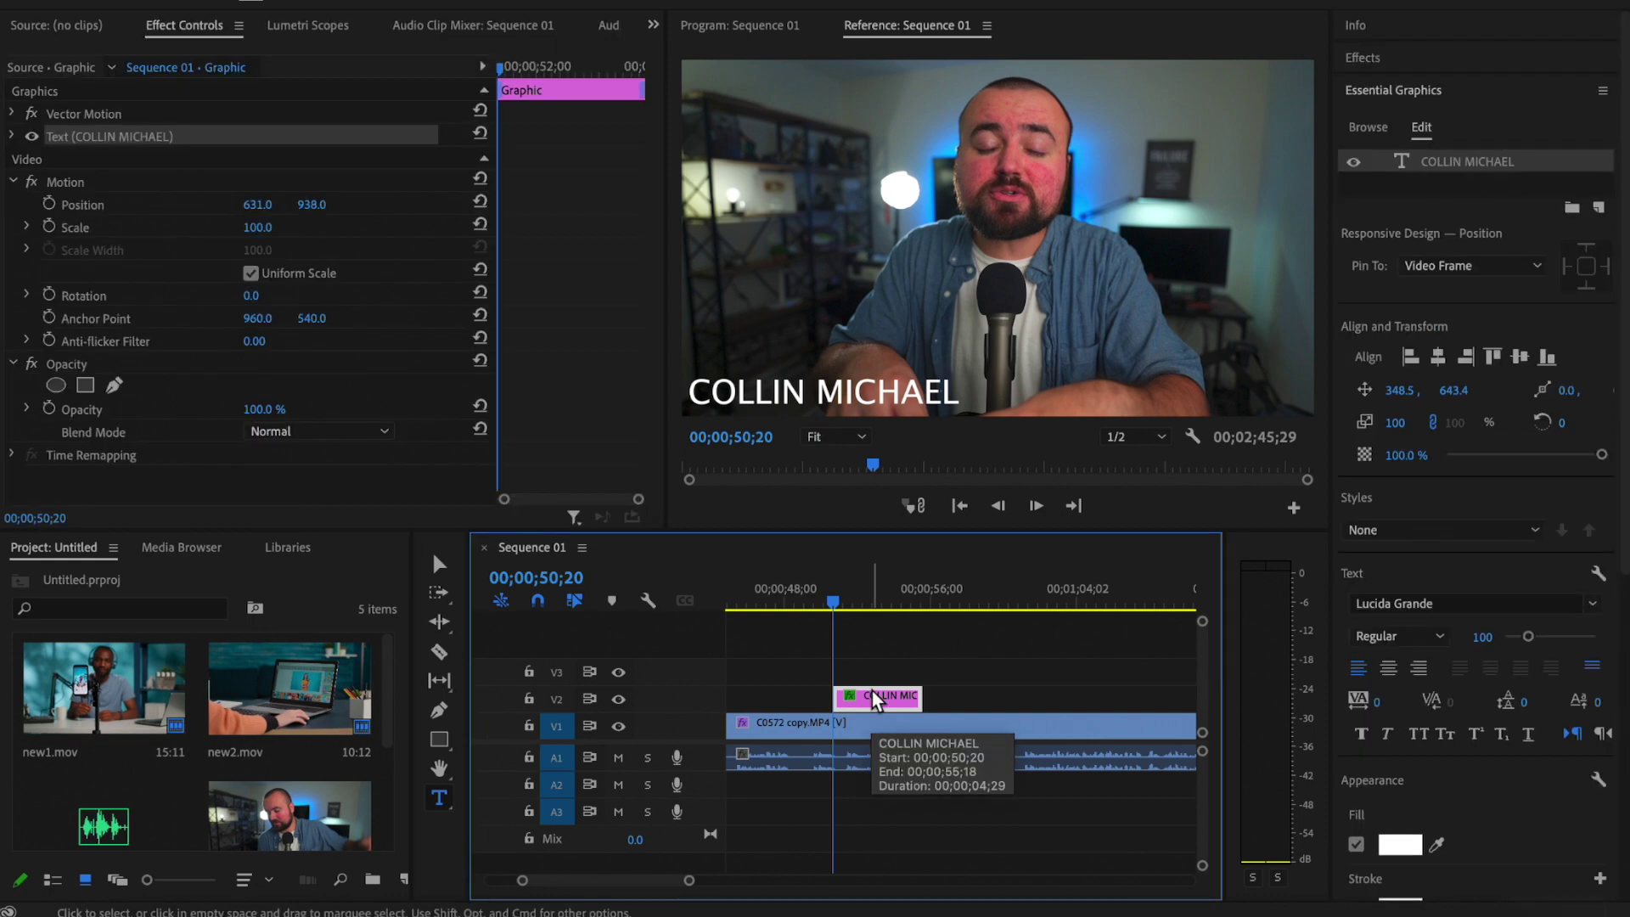
{"action": "key", "text": "Delete"}
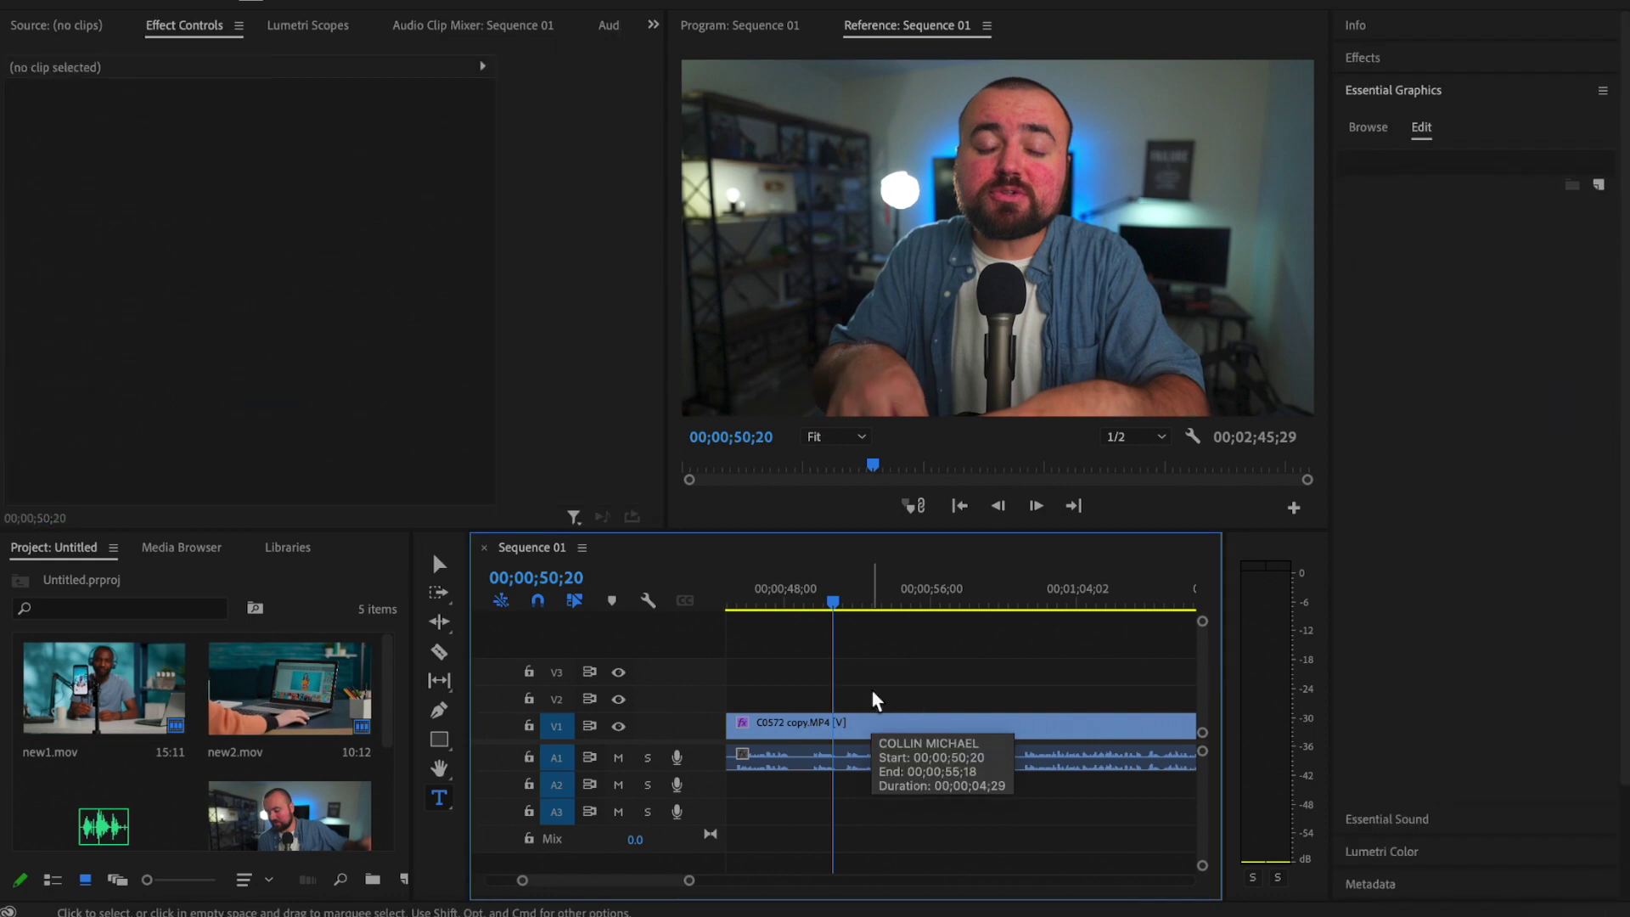
{"action": "left_click", "coordinate": [1358, 127]}
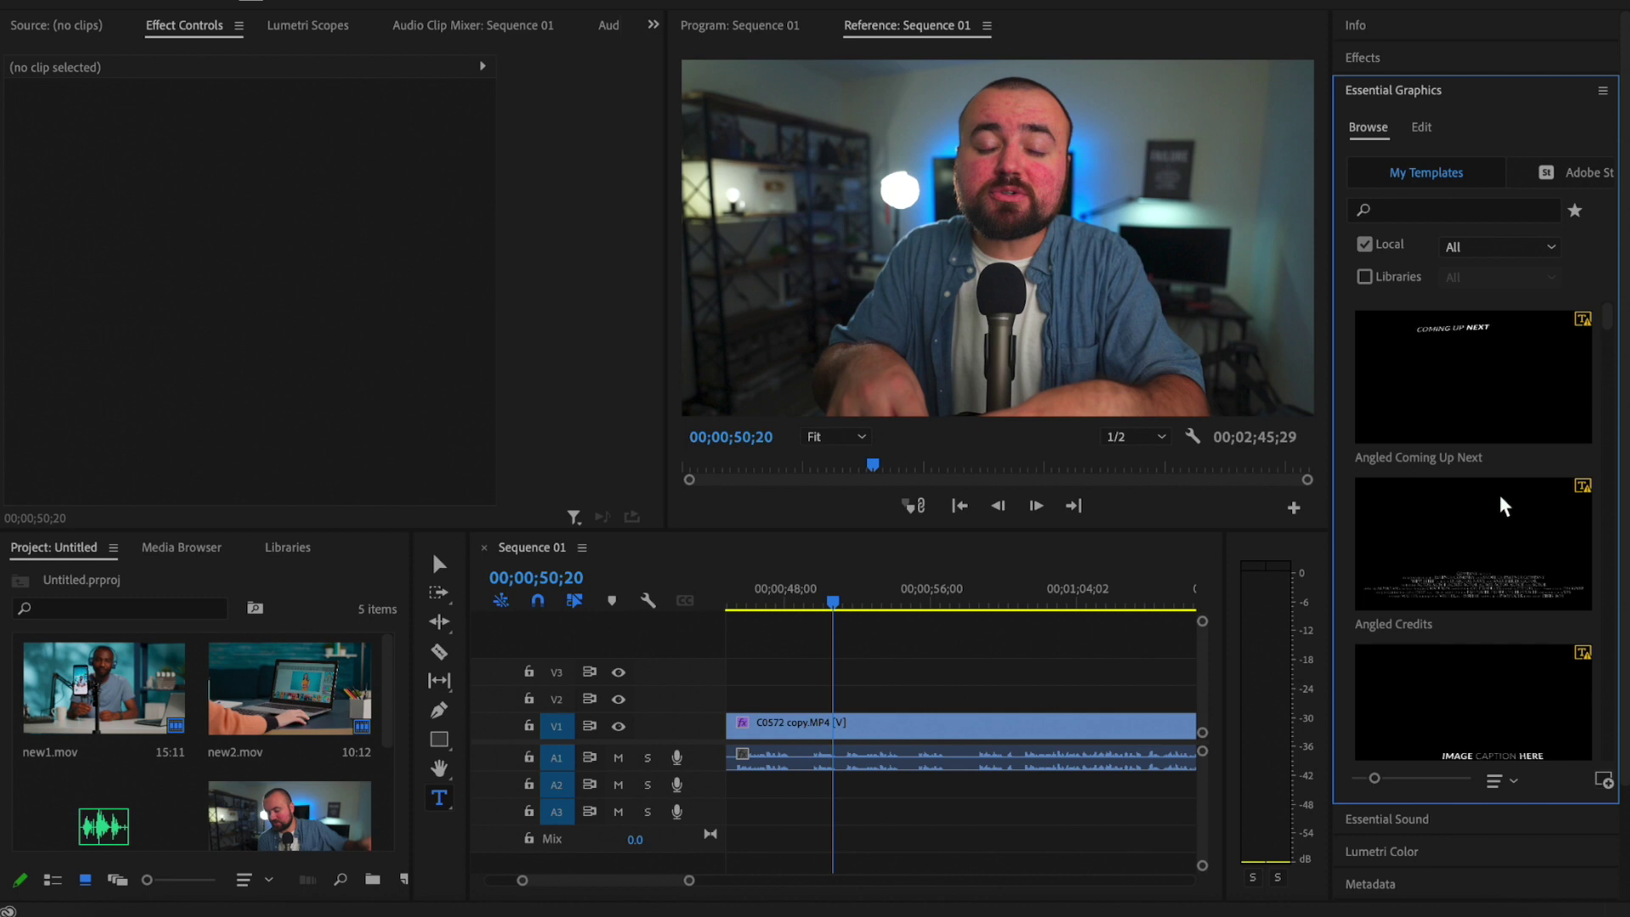
- Drop the Angled Title template onto V2 and preview YOUR TITLE HERE animating over the clip
{"action": "scroll", "coordinate": [1499, 499], "scroll_direction": "down", "scroll_amount": 6}
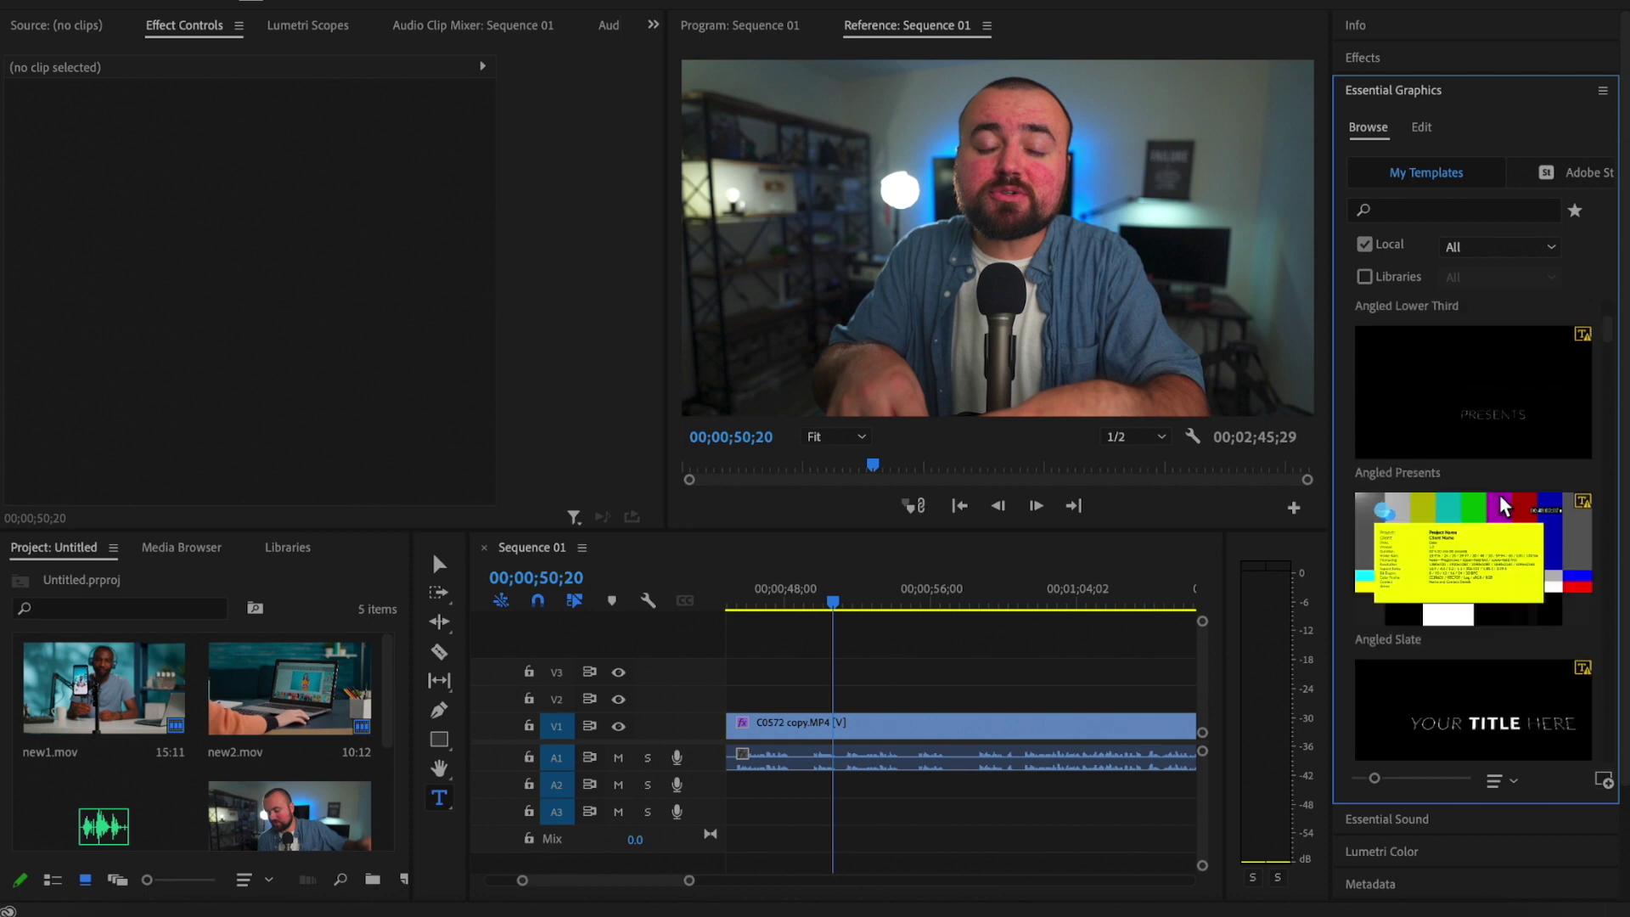
{"action": "scroll", "coordinate": [1499, 494], "scroll_direction": "down", "scroll_amount": 4}
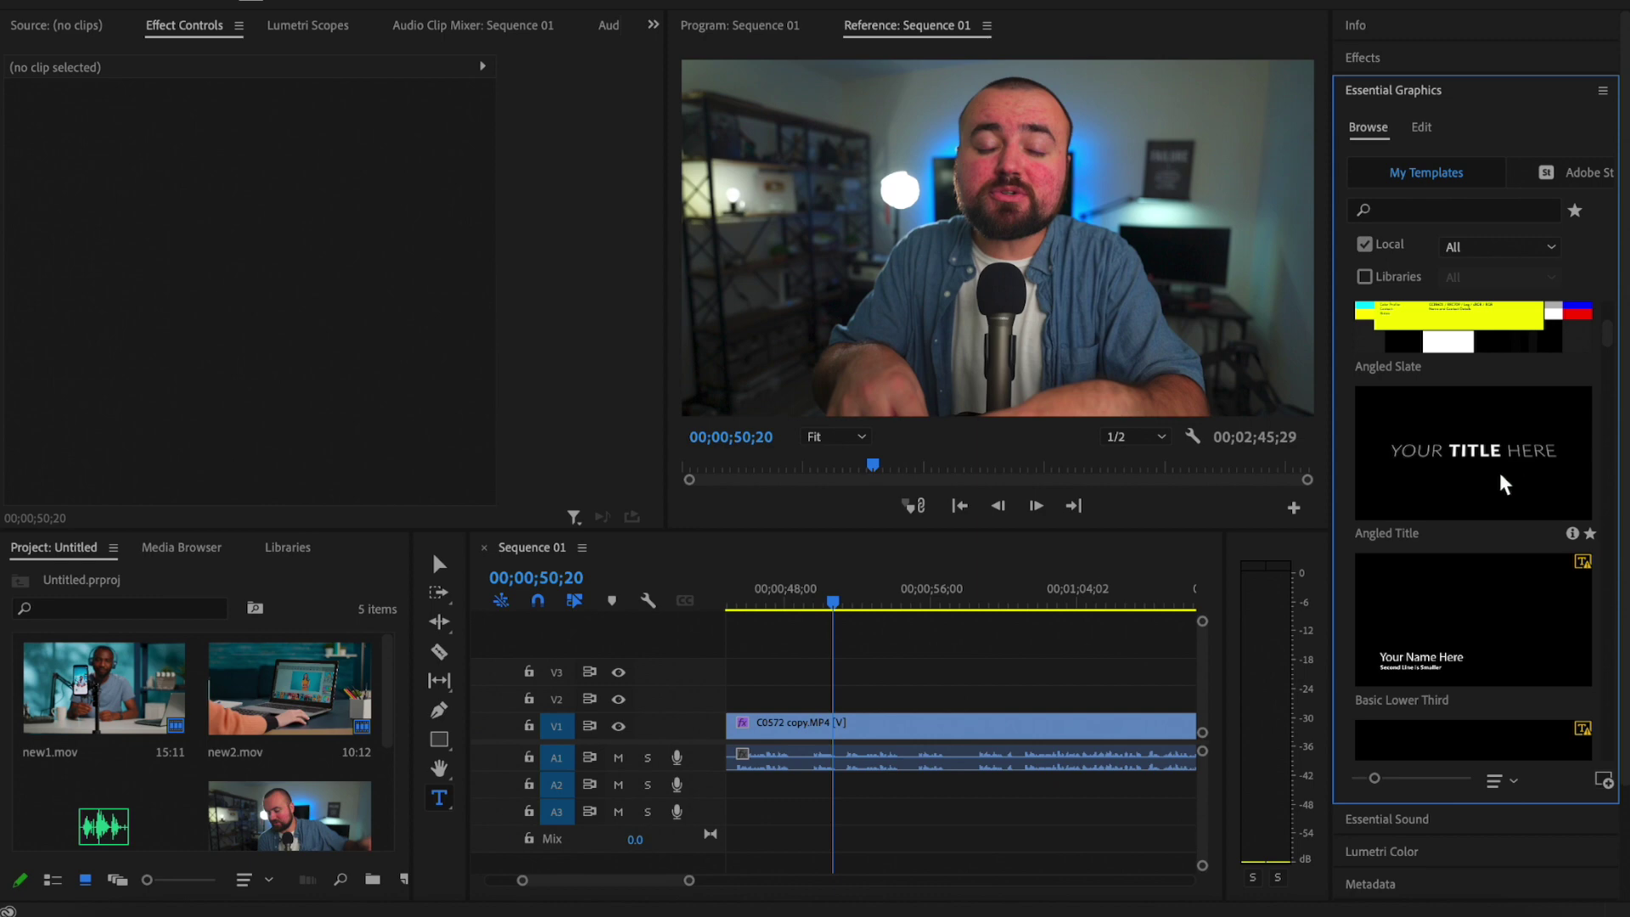
{"action": "left_click_drag", "start_coordinate": [1498, 472], "coordinate": [823, 694]}
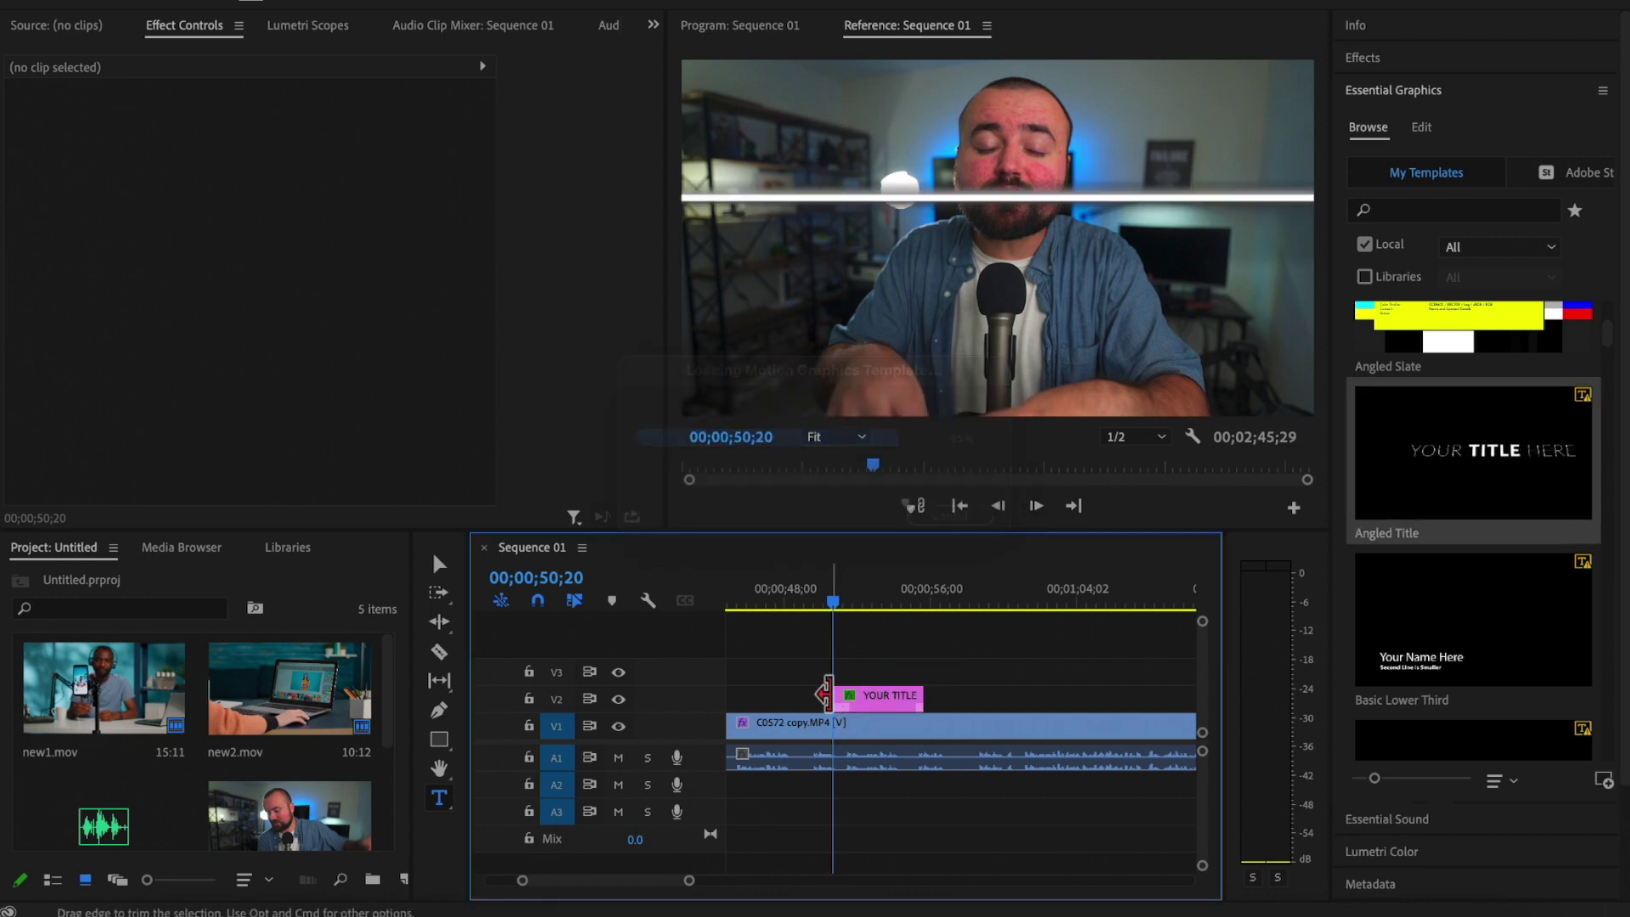
{"action": "left_click", "coordinate": [823, 601]}
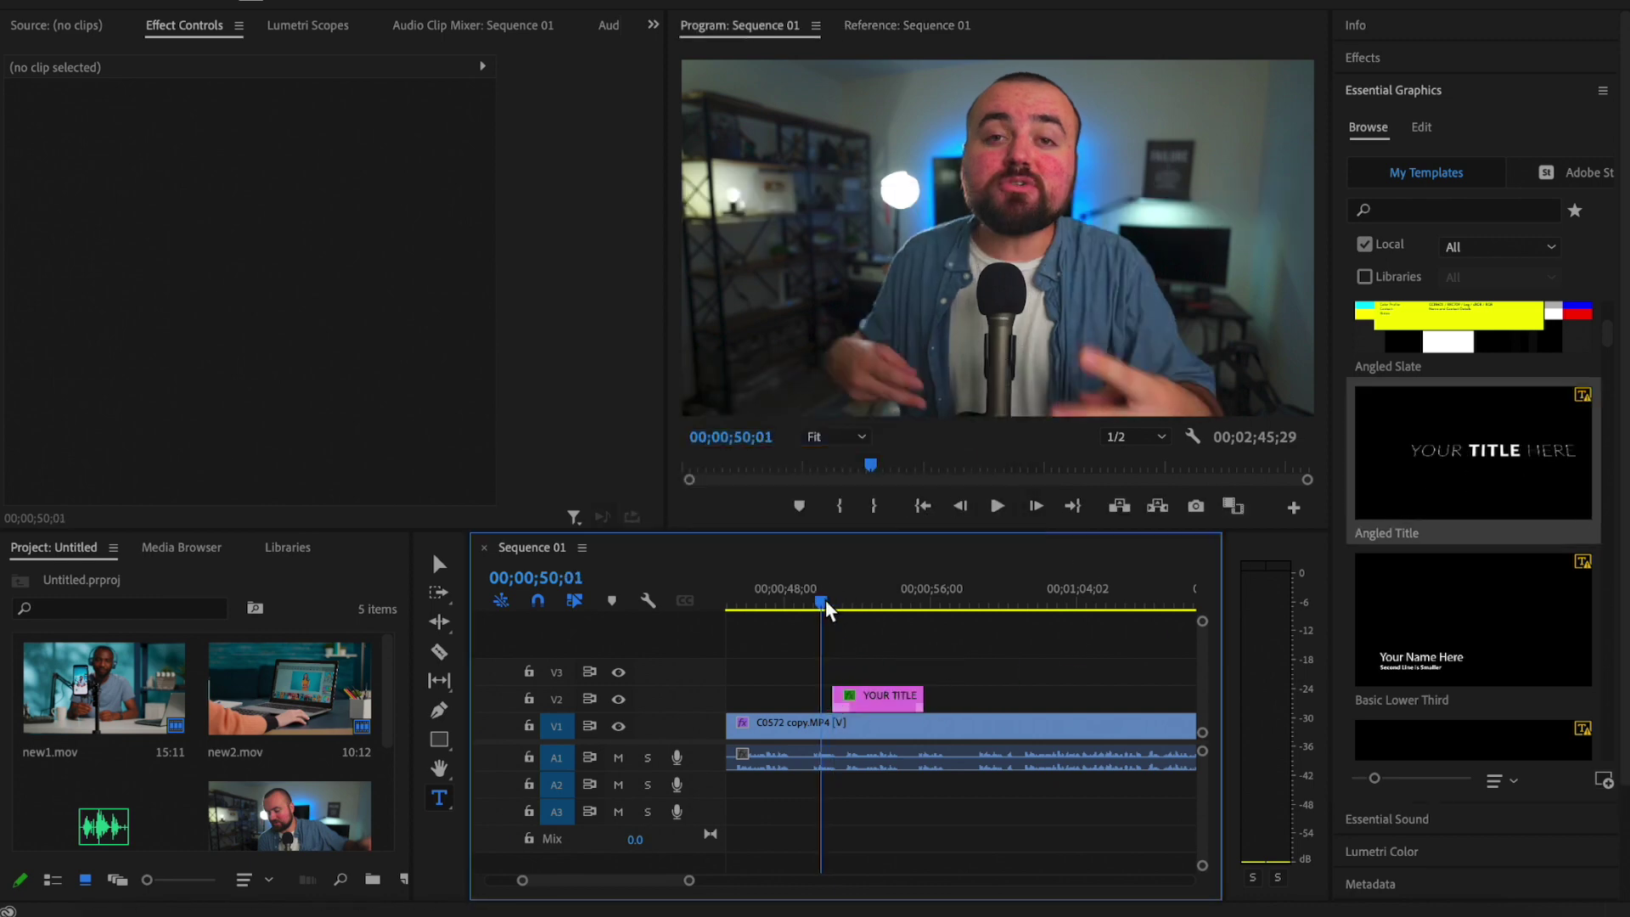
{"action": "key", "text": "space"}
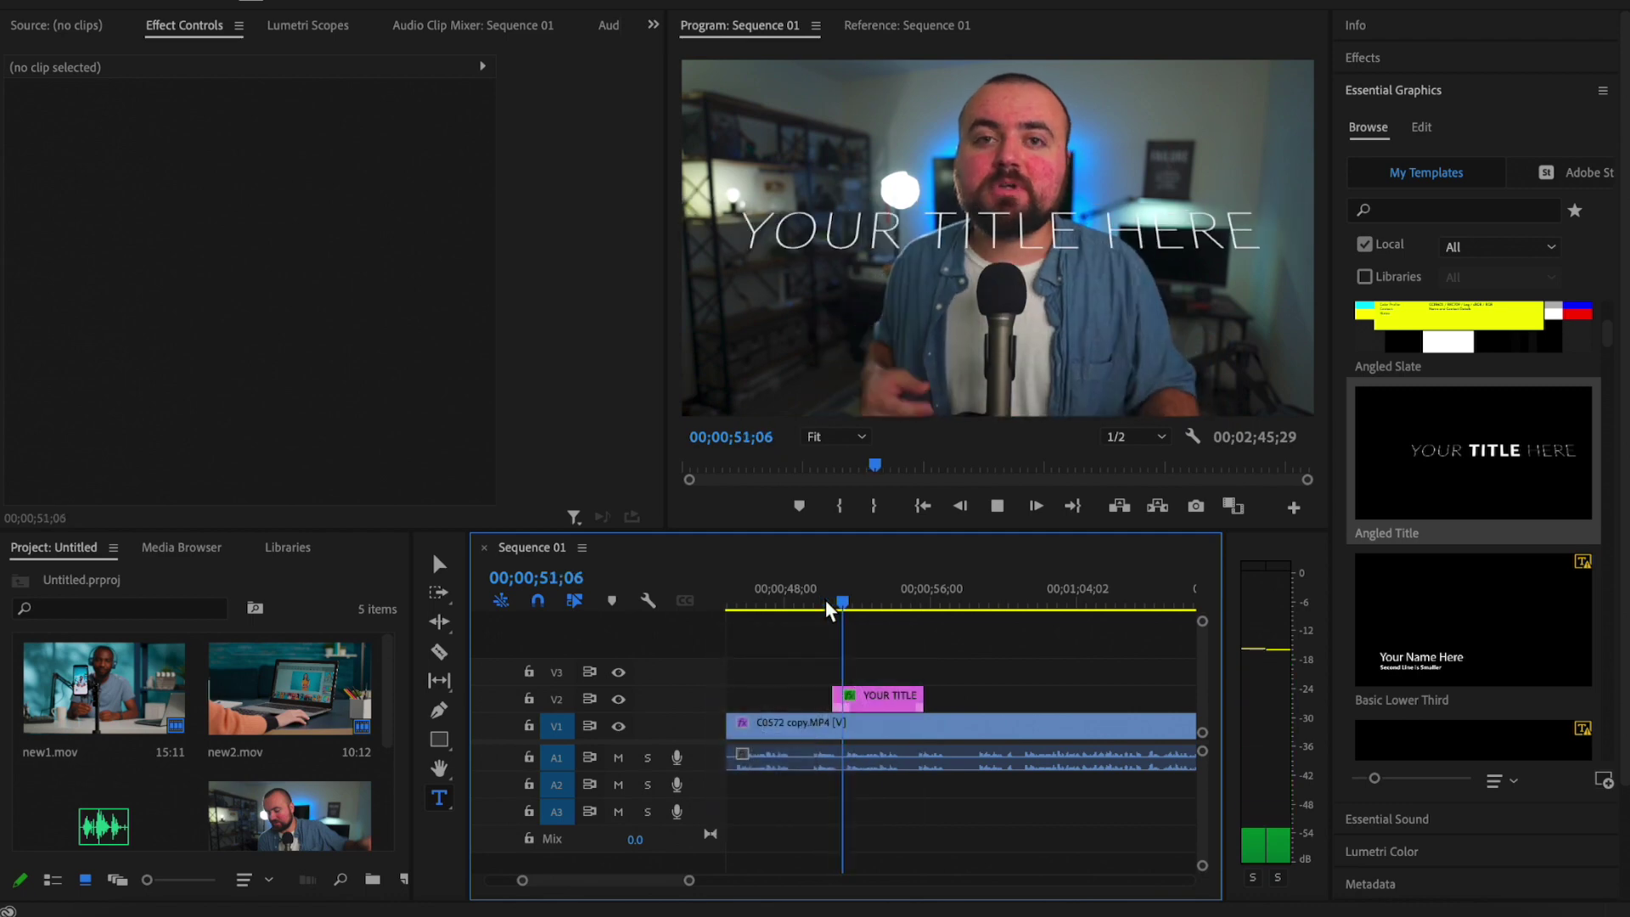
{"action": "key", "text": "space"}
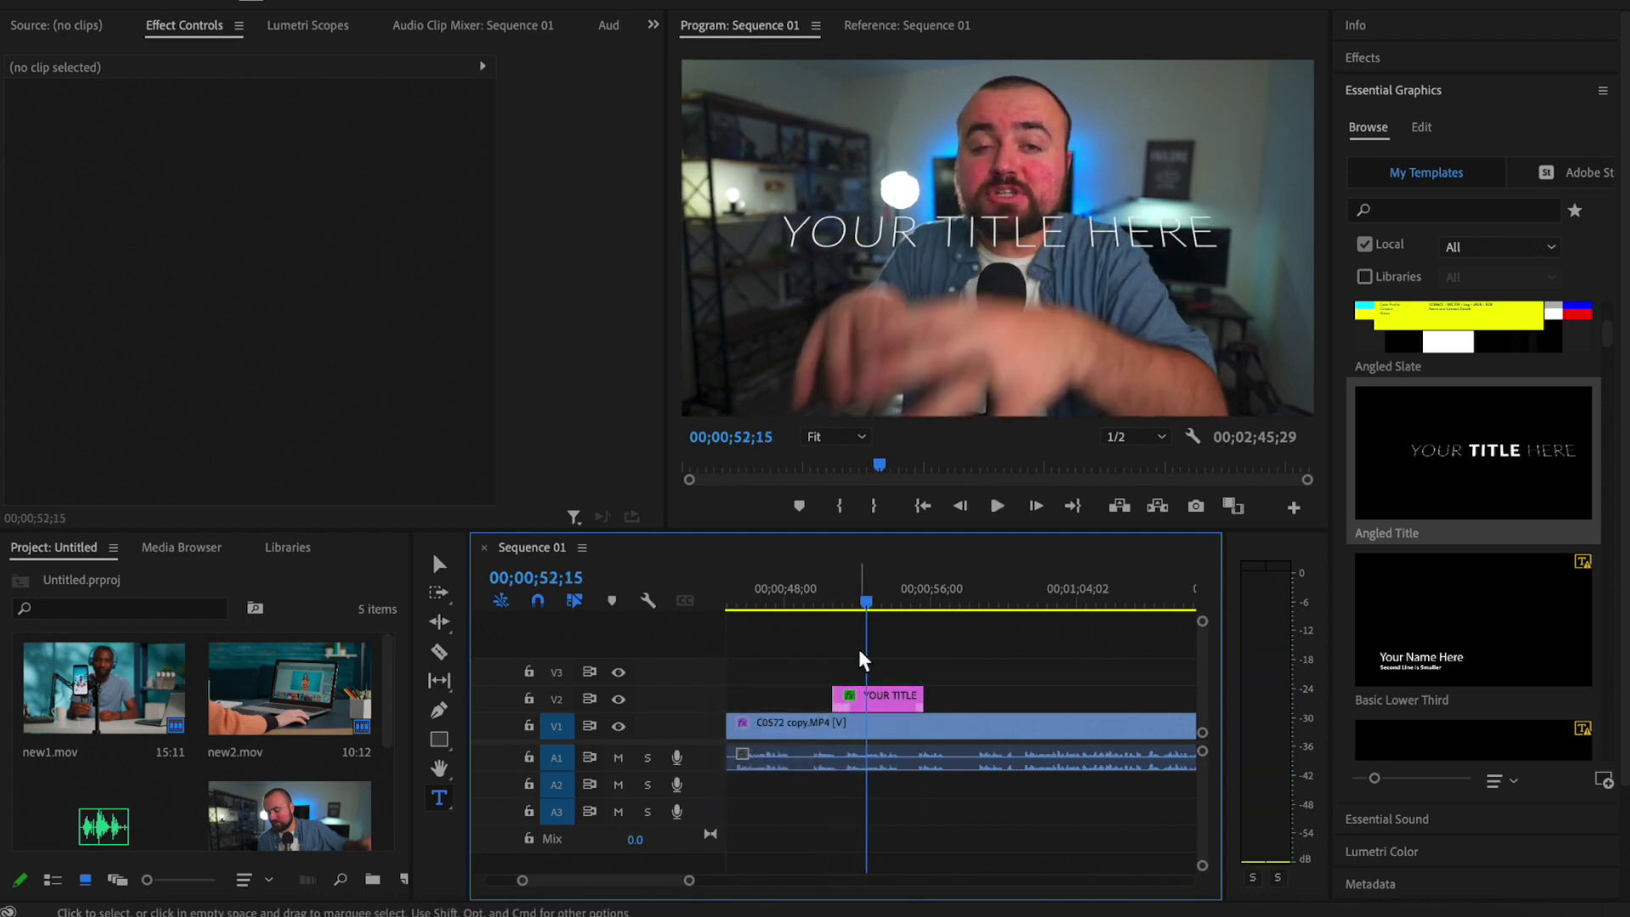
{"action": "left_click", "coordinate": [862, 696]}
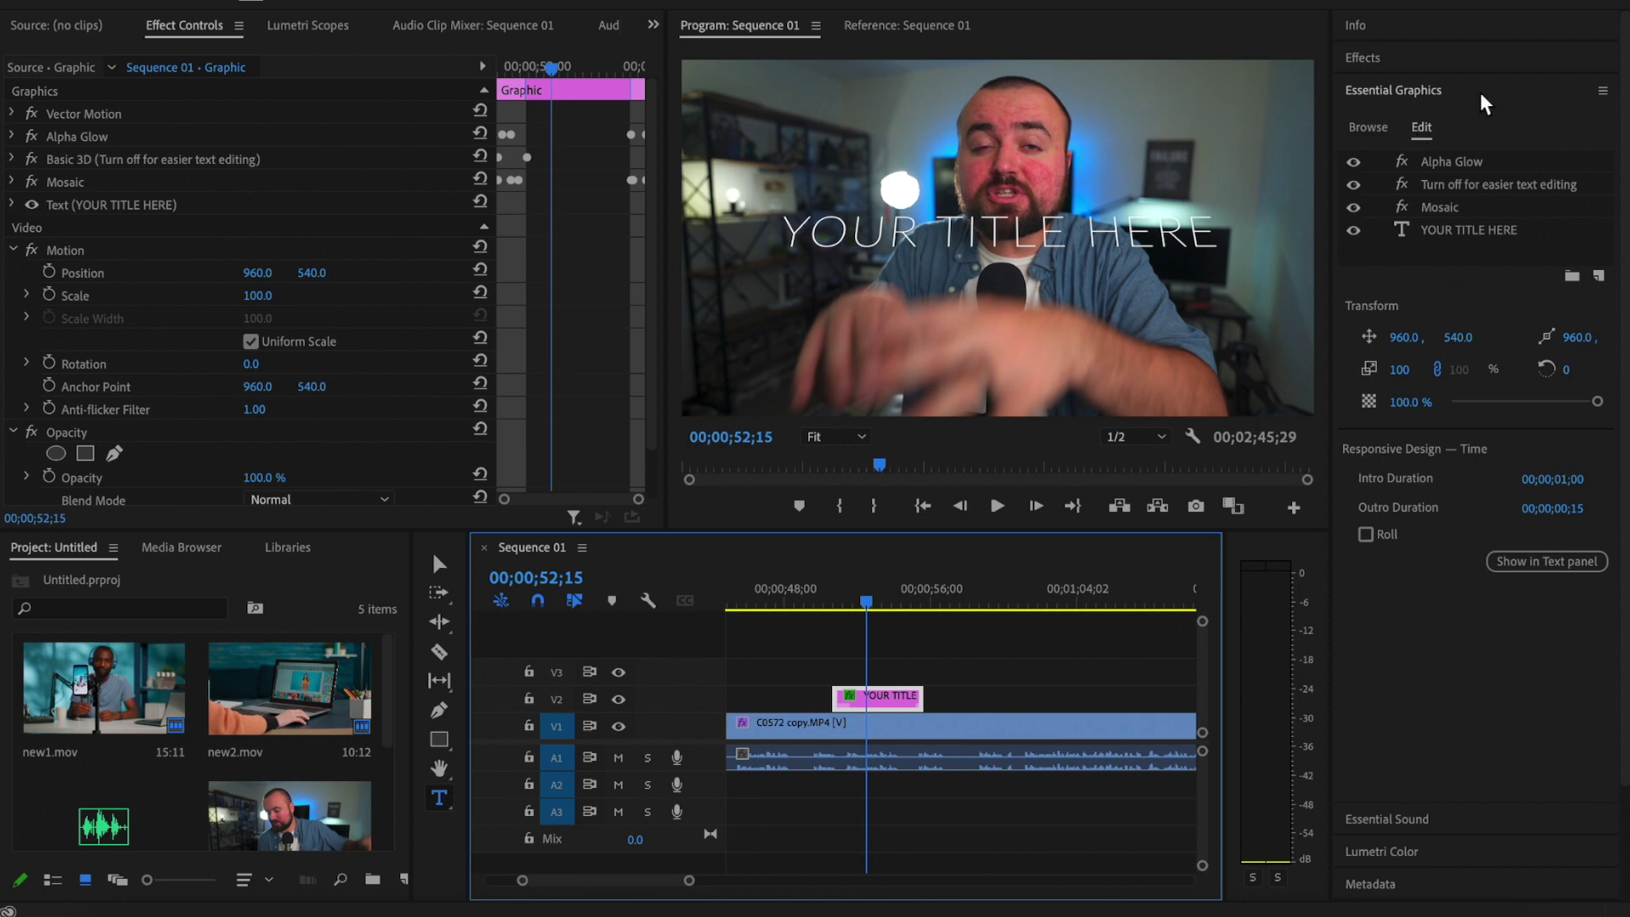
{"action": "left_click", "coordinate": [1368, 129]}
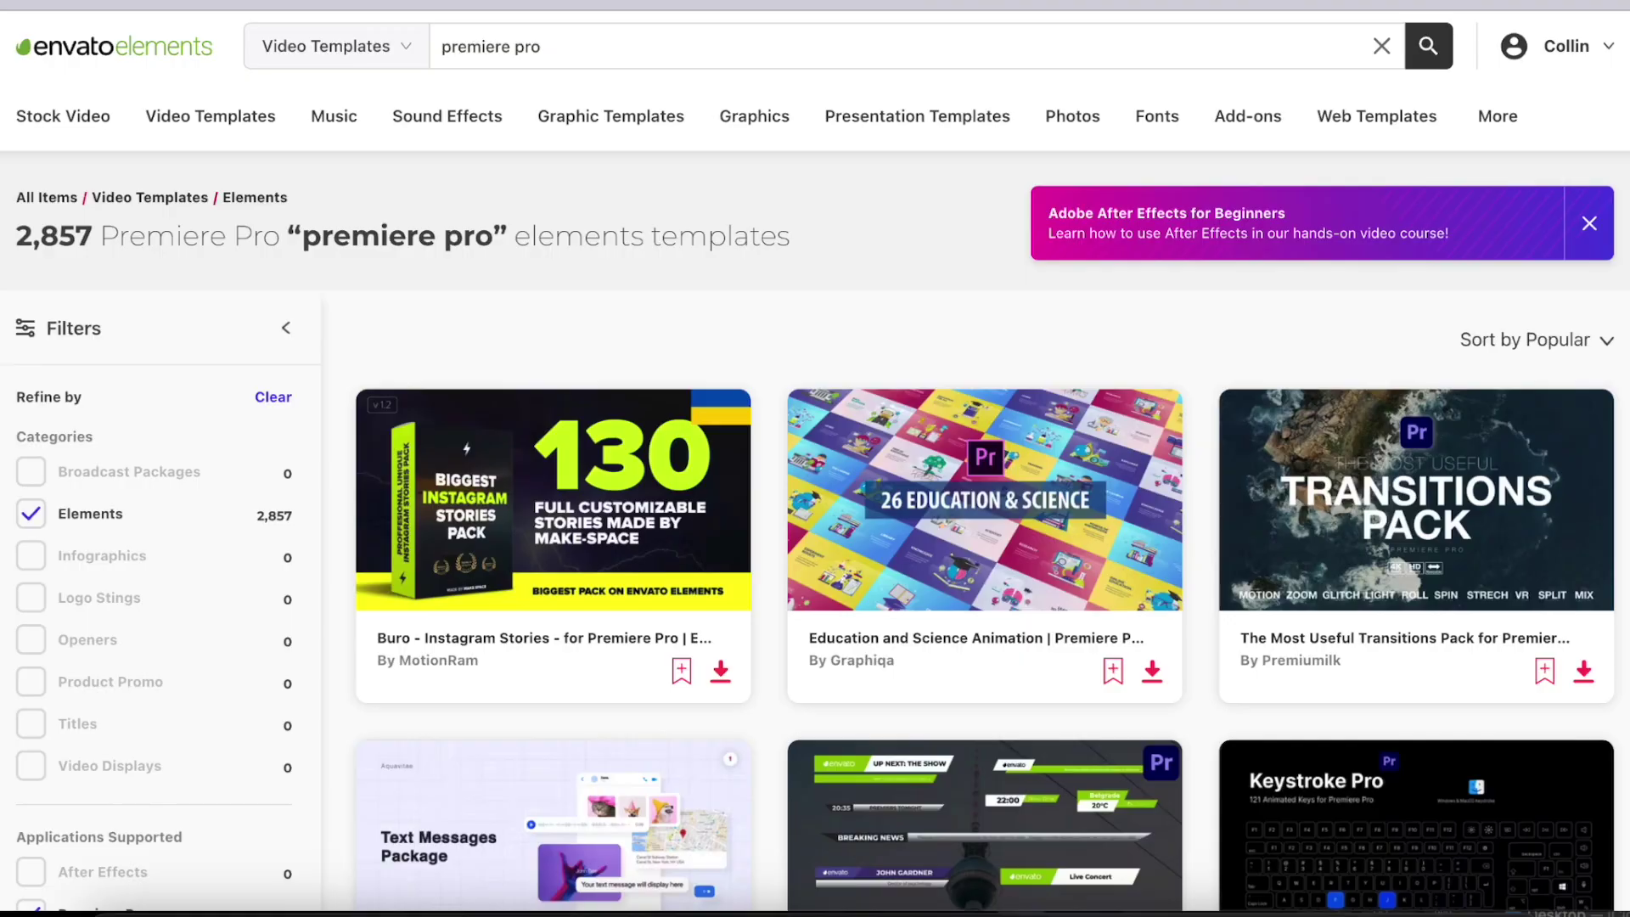
- Scroll through the Envato Elements 'premiere pro' template results, including lower-third packs
{"action": "scroll", "coordinate": [985, 531], "scroll_direction": "down", "scroll_amount": 7}
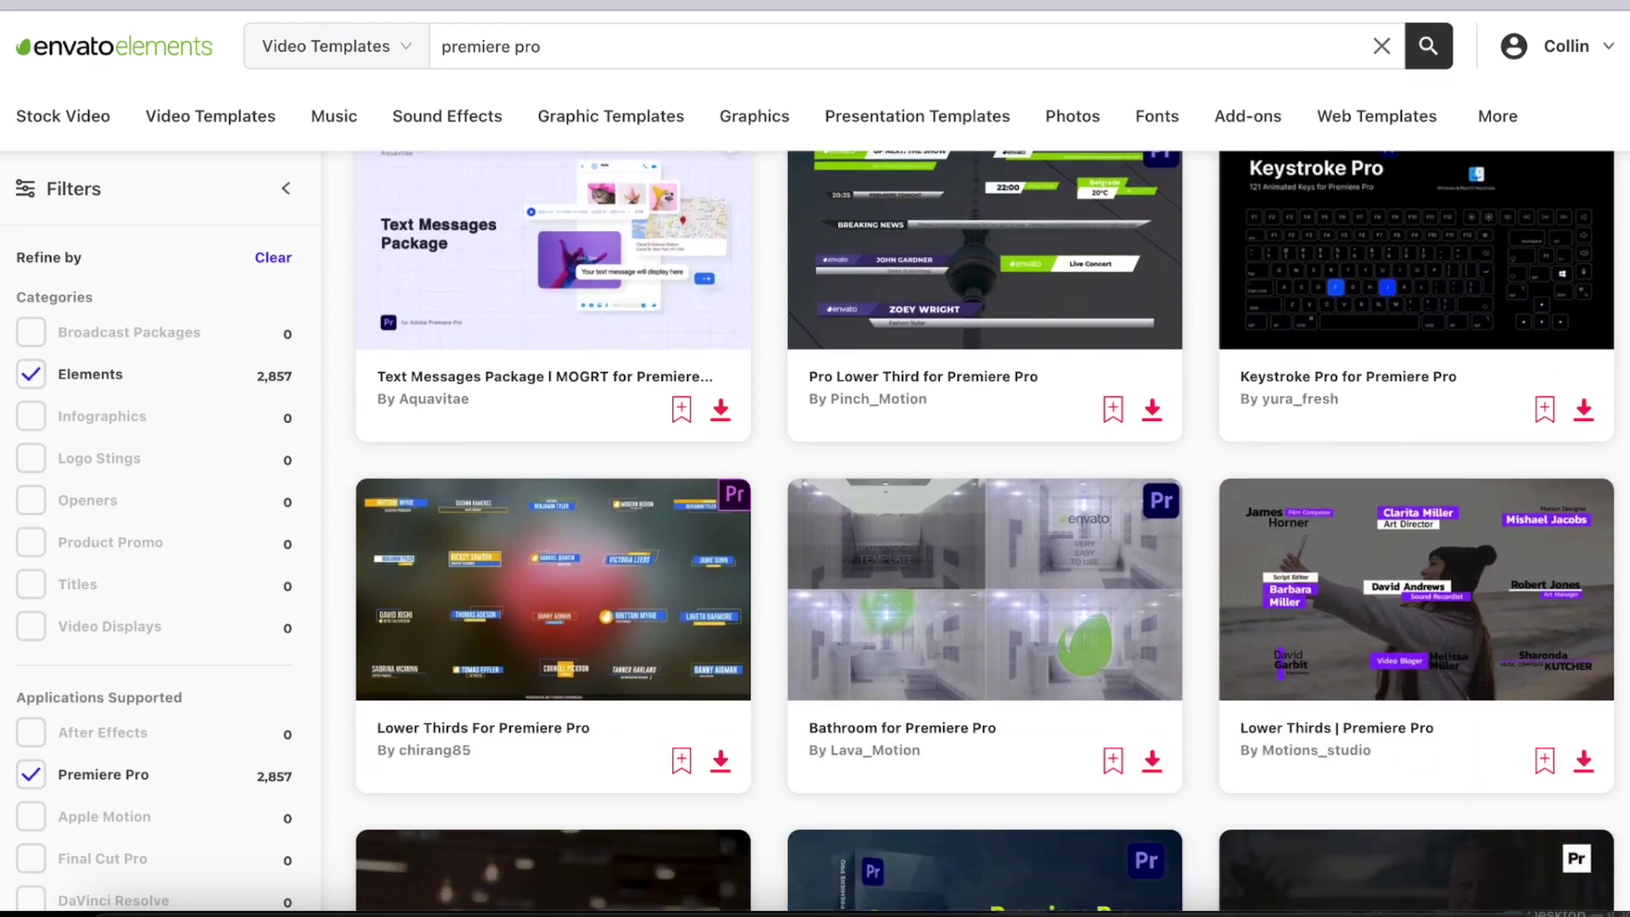
{"action": "scroll", "coordinate": [984, 531], "scroll_direction": "down", "scroll_amount": 8}
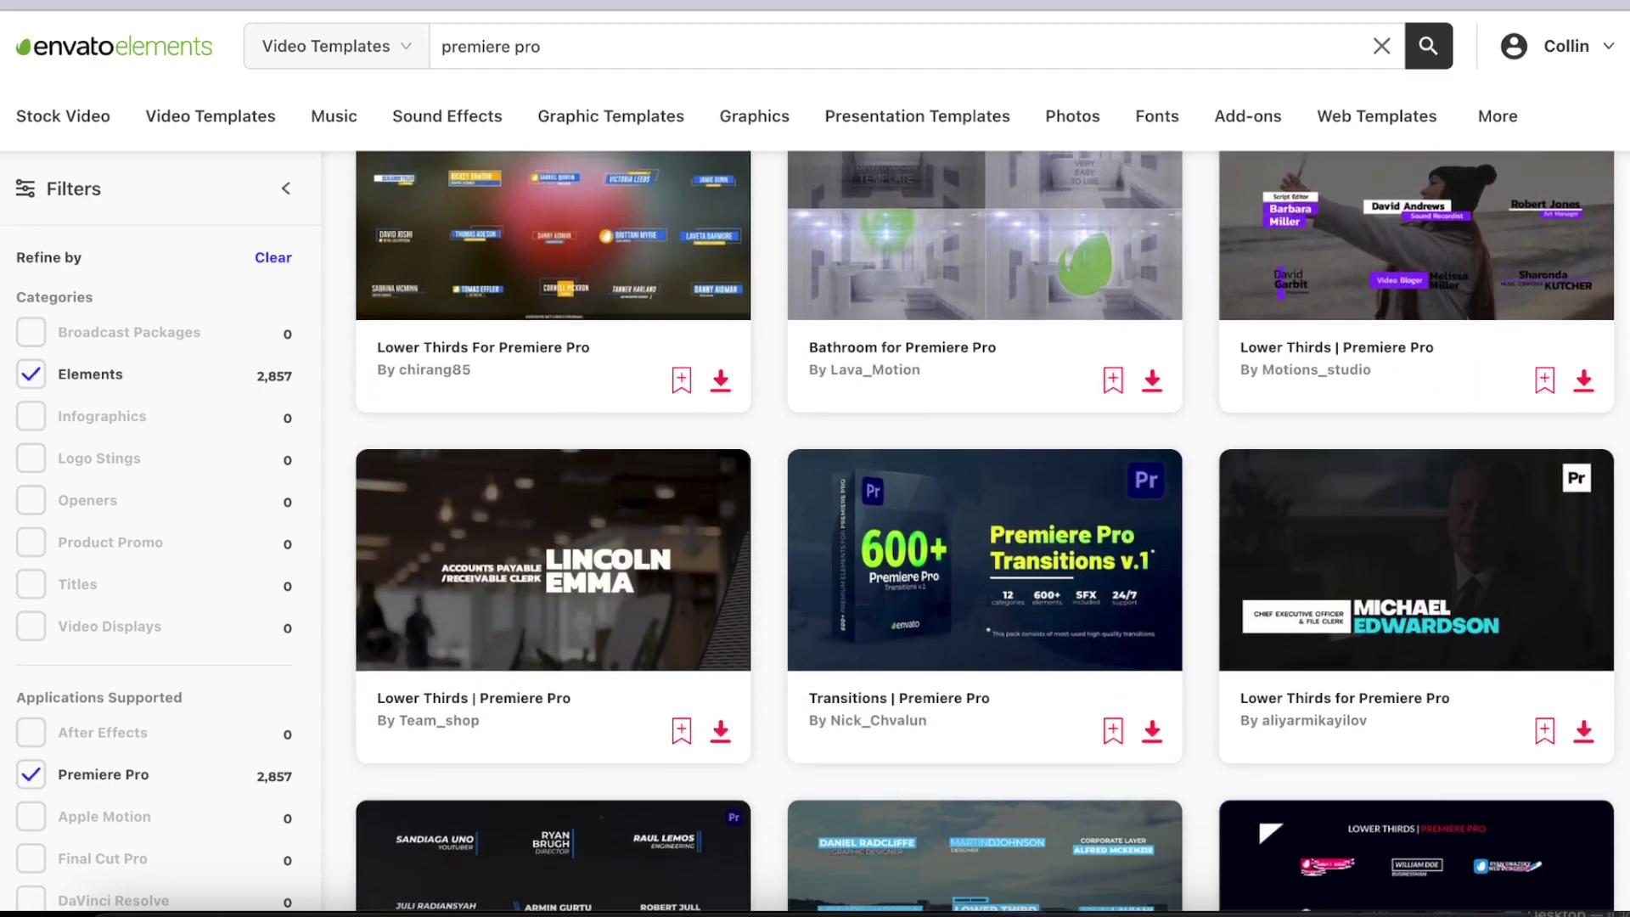
{"action": "scroll", "coordinate": [984, 530], "scroll_direction": "down", "scroll_amount": 5}
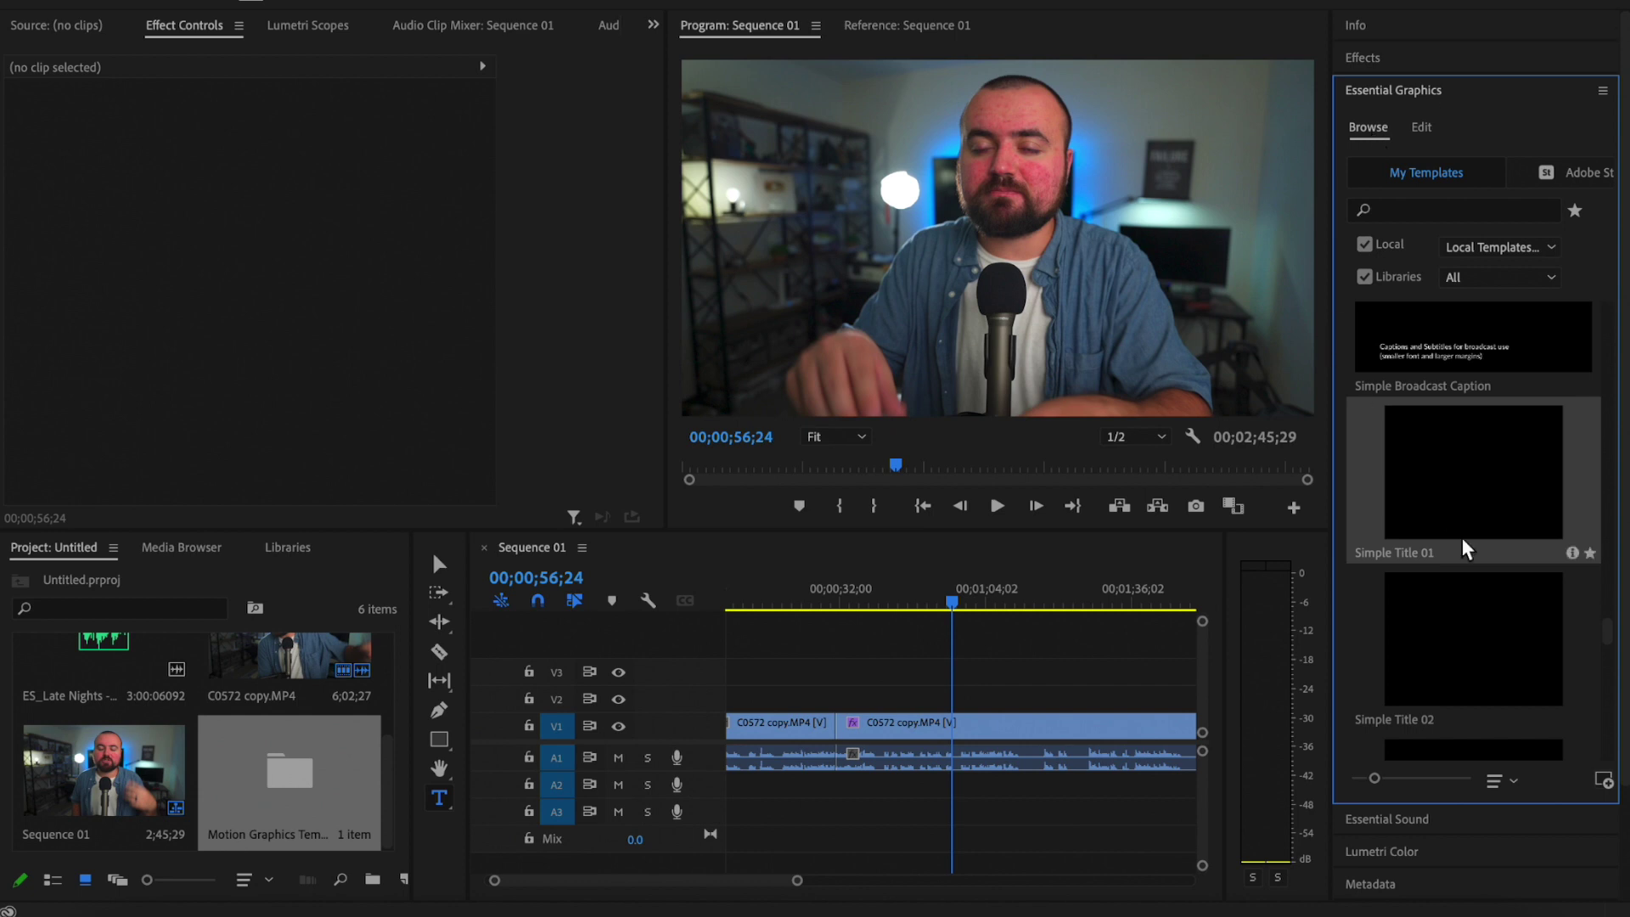
- Add Simple Title 01 on V2 and scale it down to 49
{"action": "left_click_drag", "start_coordinate": [1462, 501], "coordinate": [952, 693]}
{"action": "left_click", "coordinate": [974, 597]}
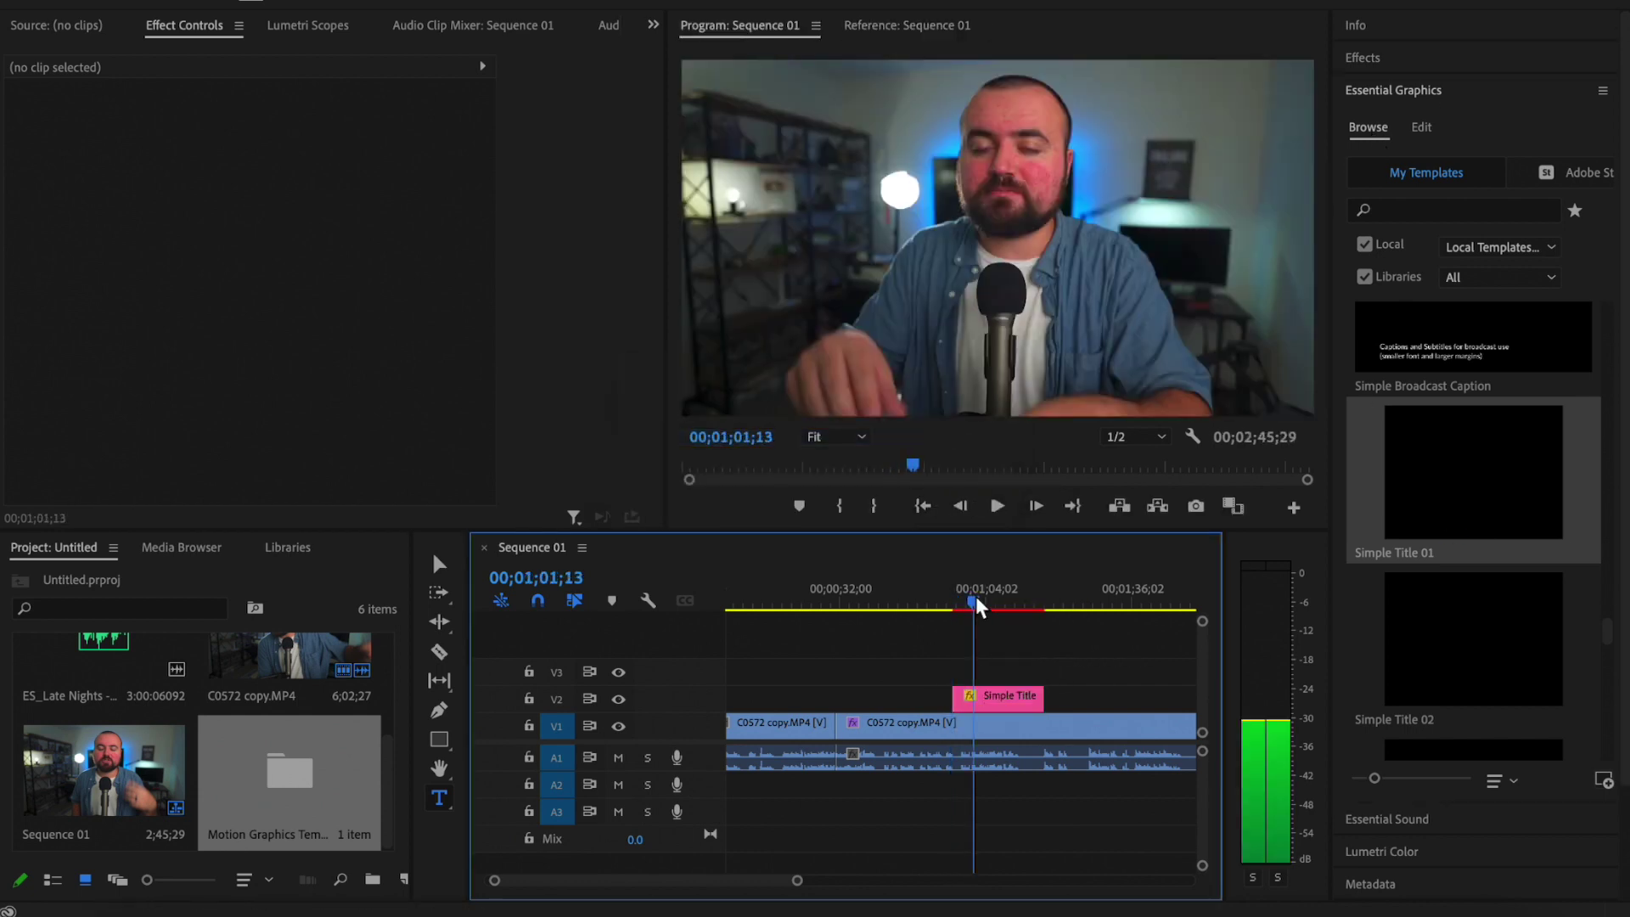
{"action": "left_click", "coordinate": [984, 690]}
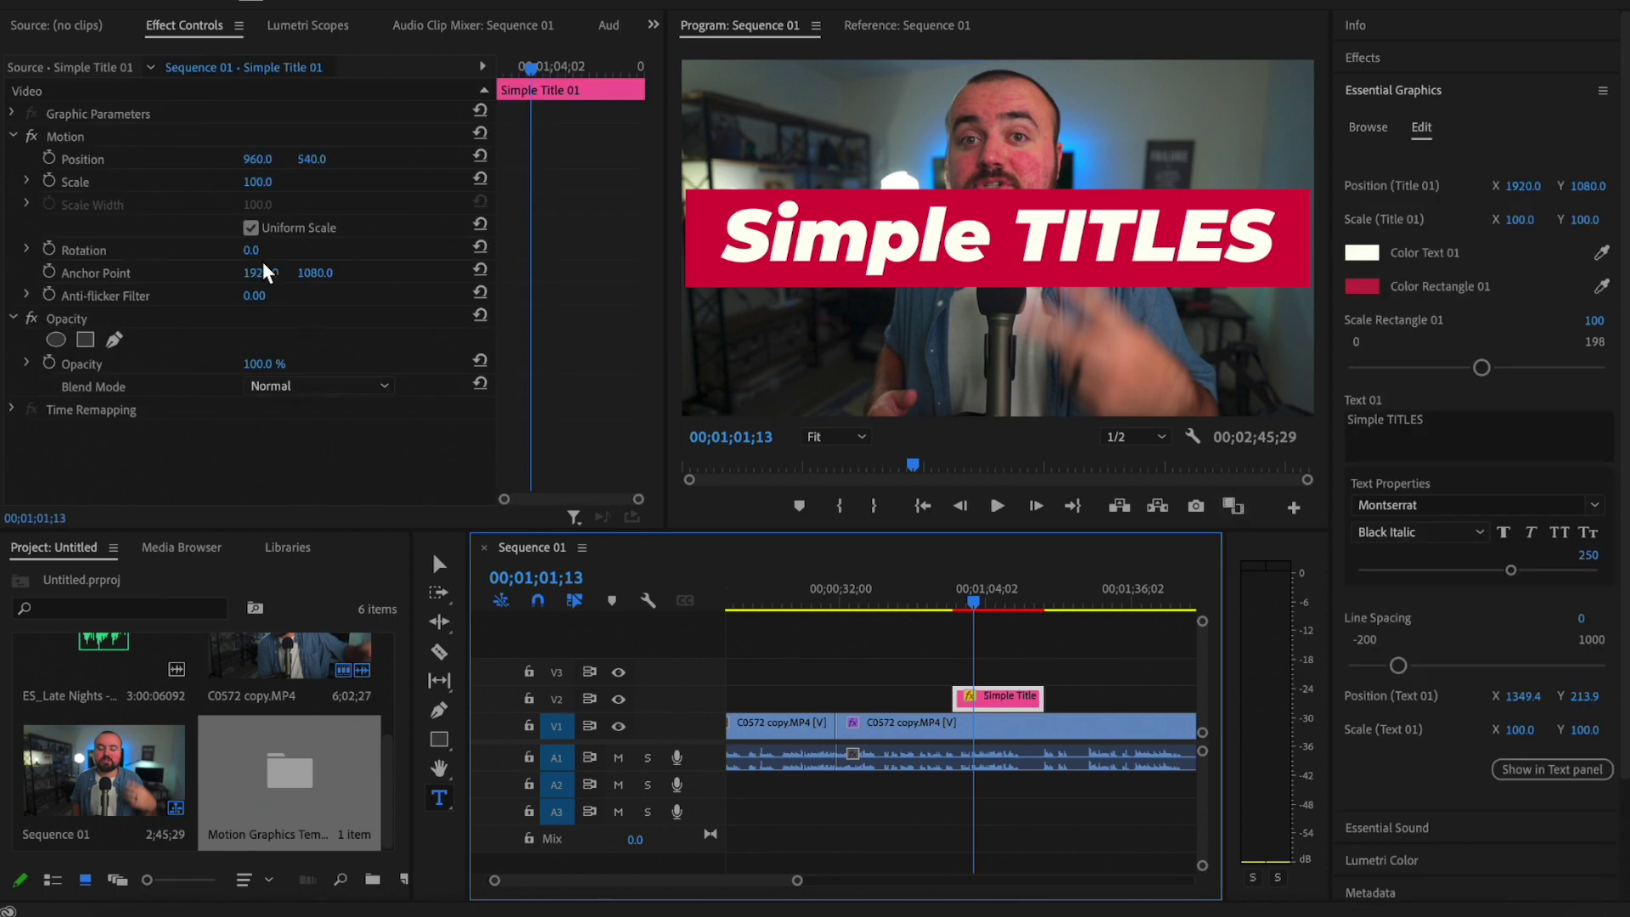
{"action": "left_click_drag", "start_coordinate": [260, 180], "coordinate": [319, 178]}
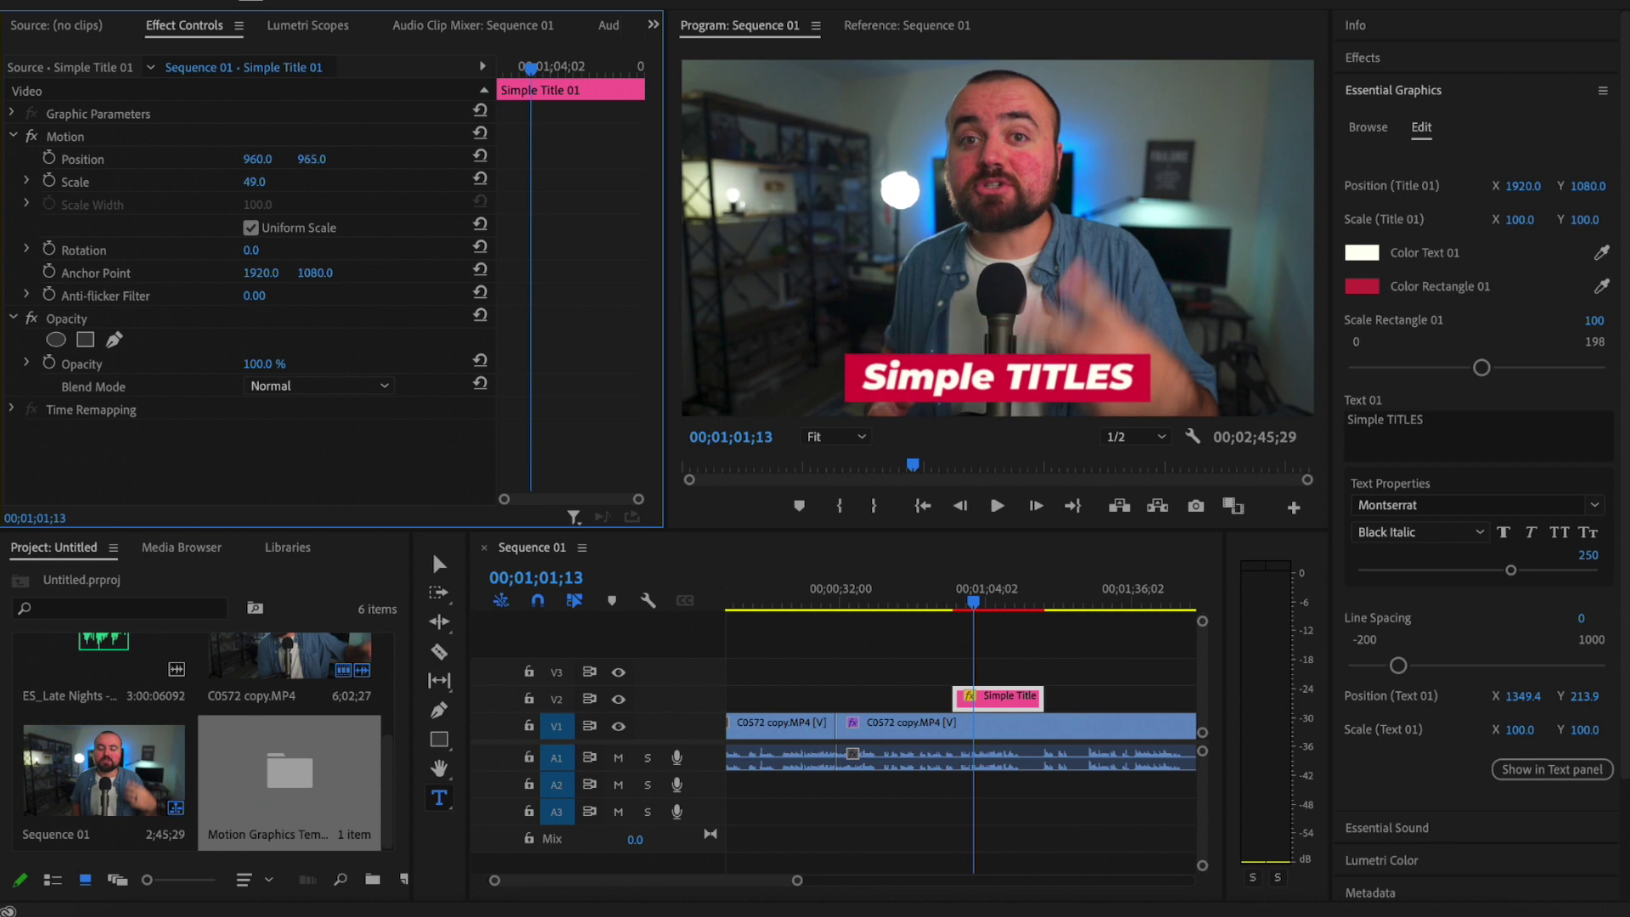
- Change the title text to STEP #1 DO THIS, preview it, and trim the clip's end
{"action": "left_click", "coordinate": [1444, 434]}
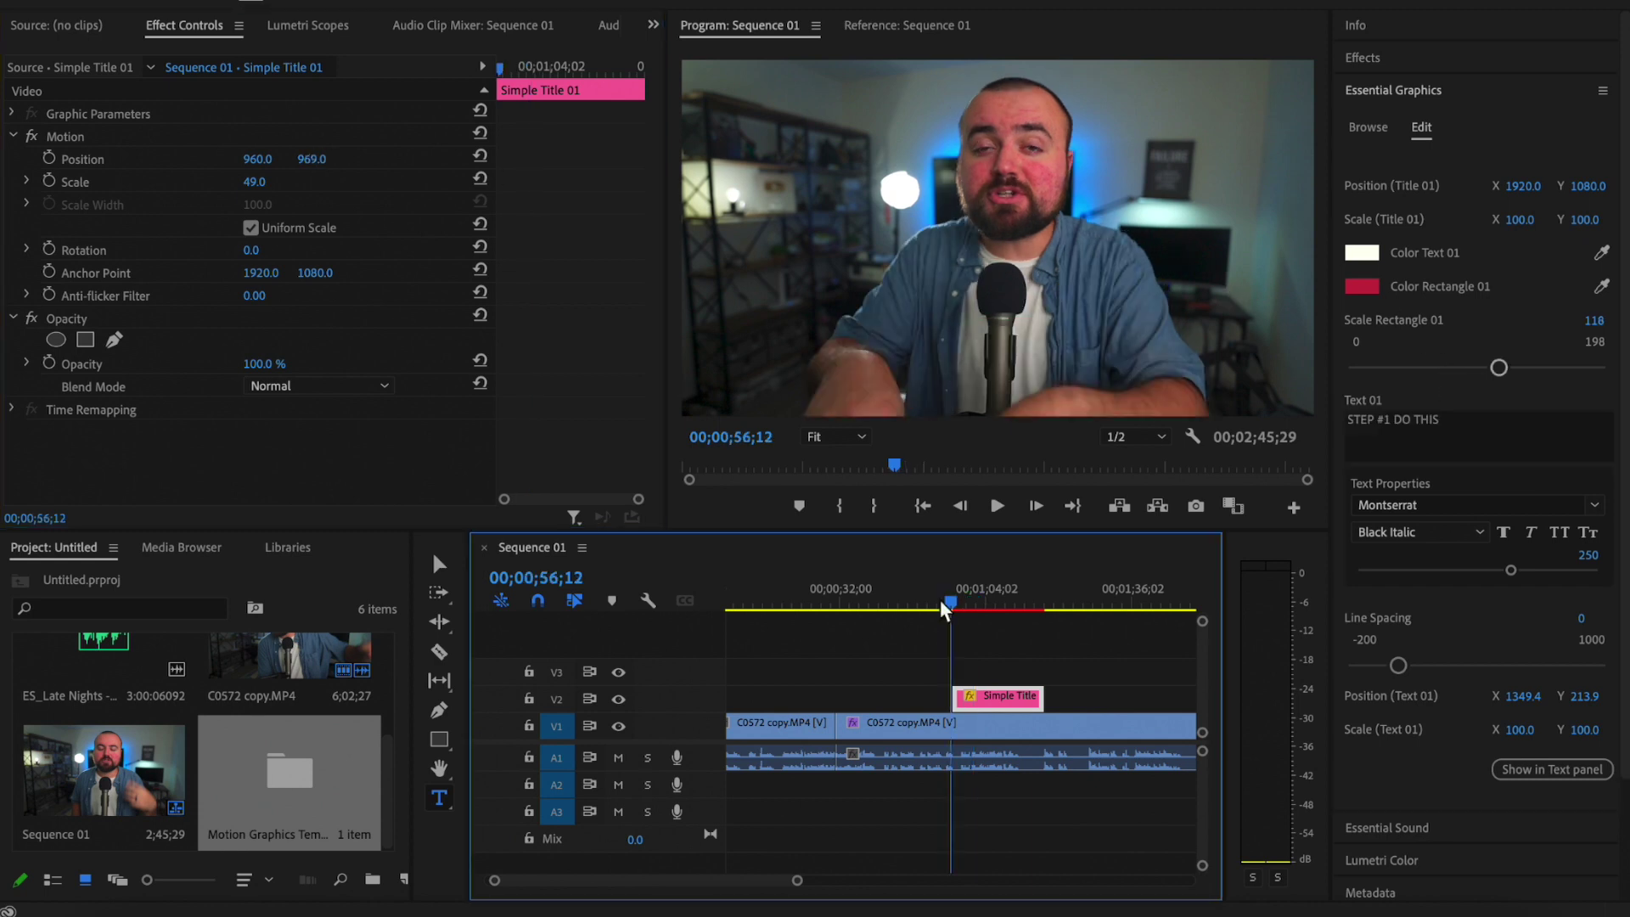
{"action": "key", "text": "space"}
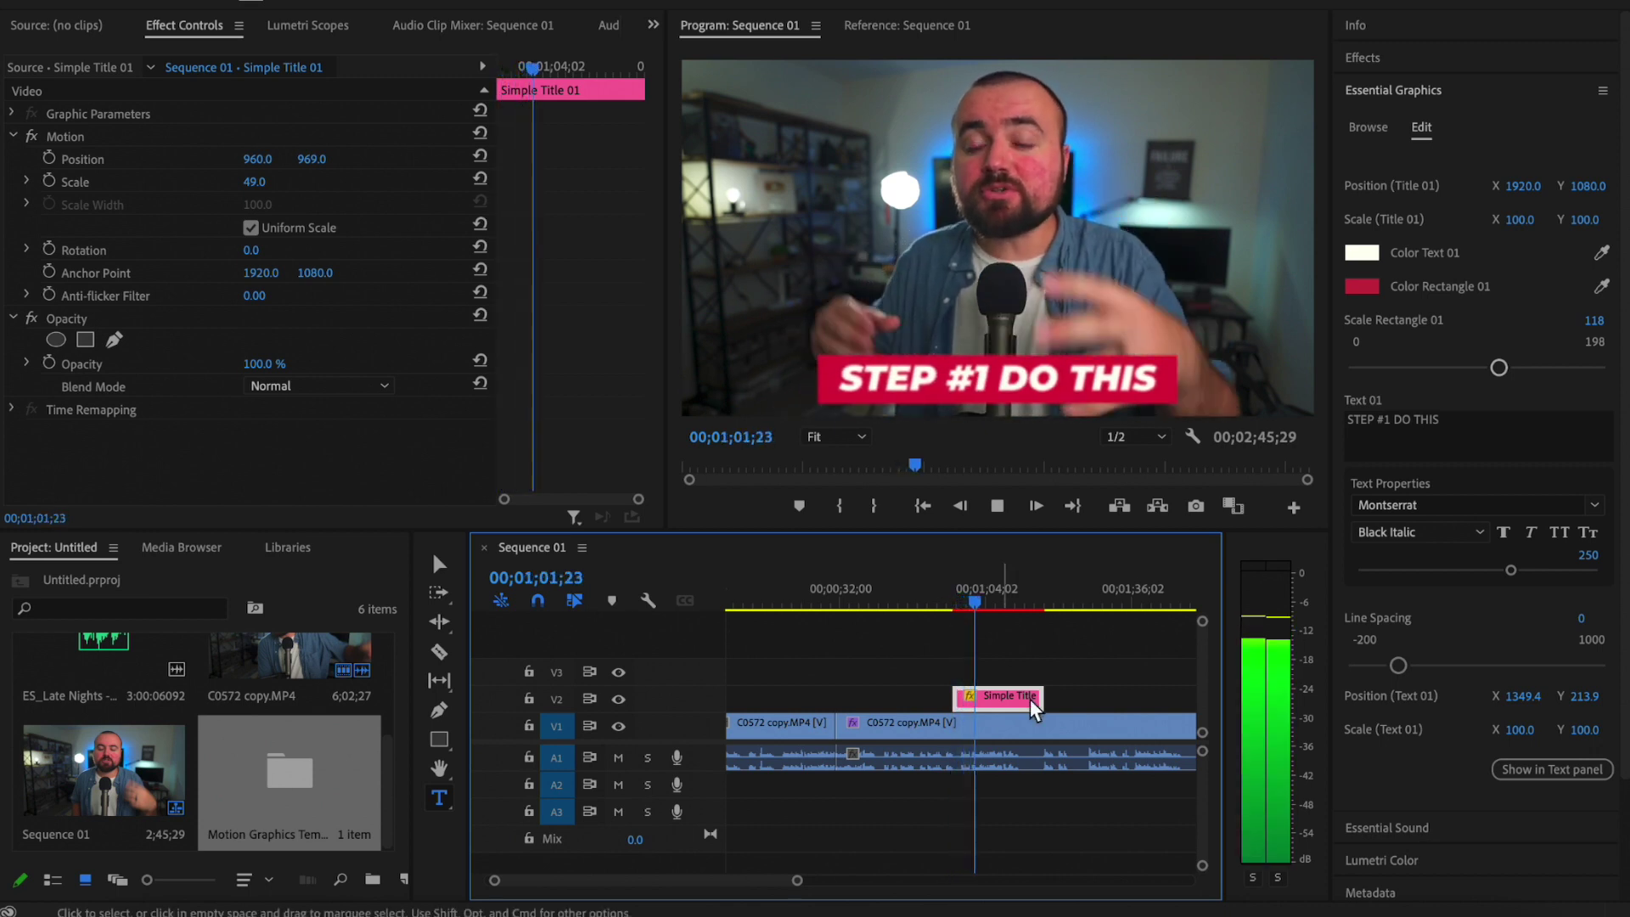
{"action": "left_click_drag", "start_coordinate": [1041, 698], "coordinate": [1009, 697]}
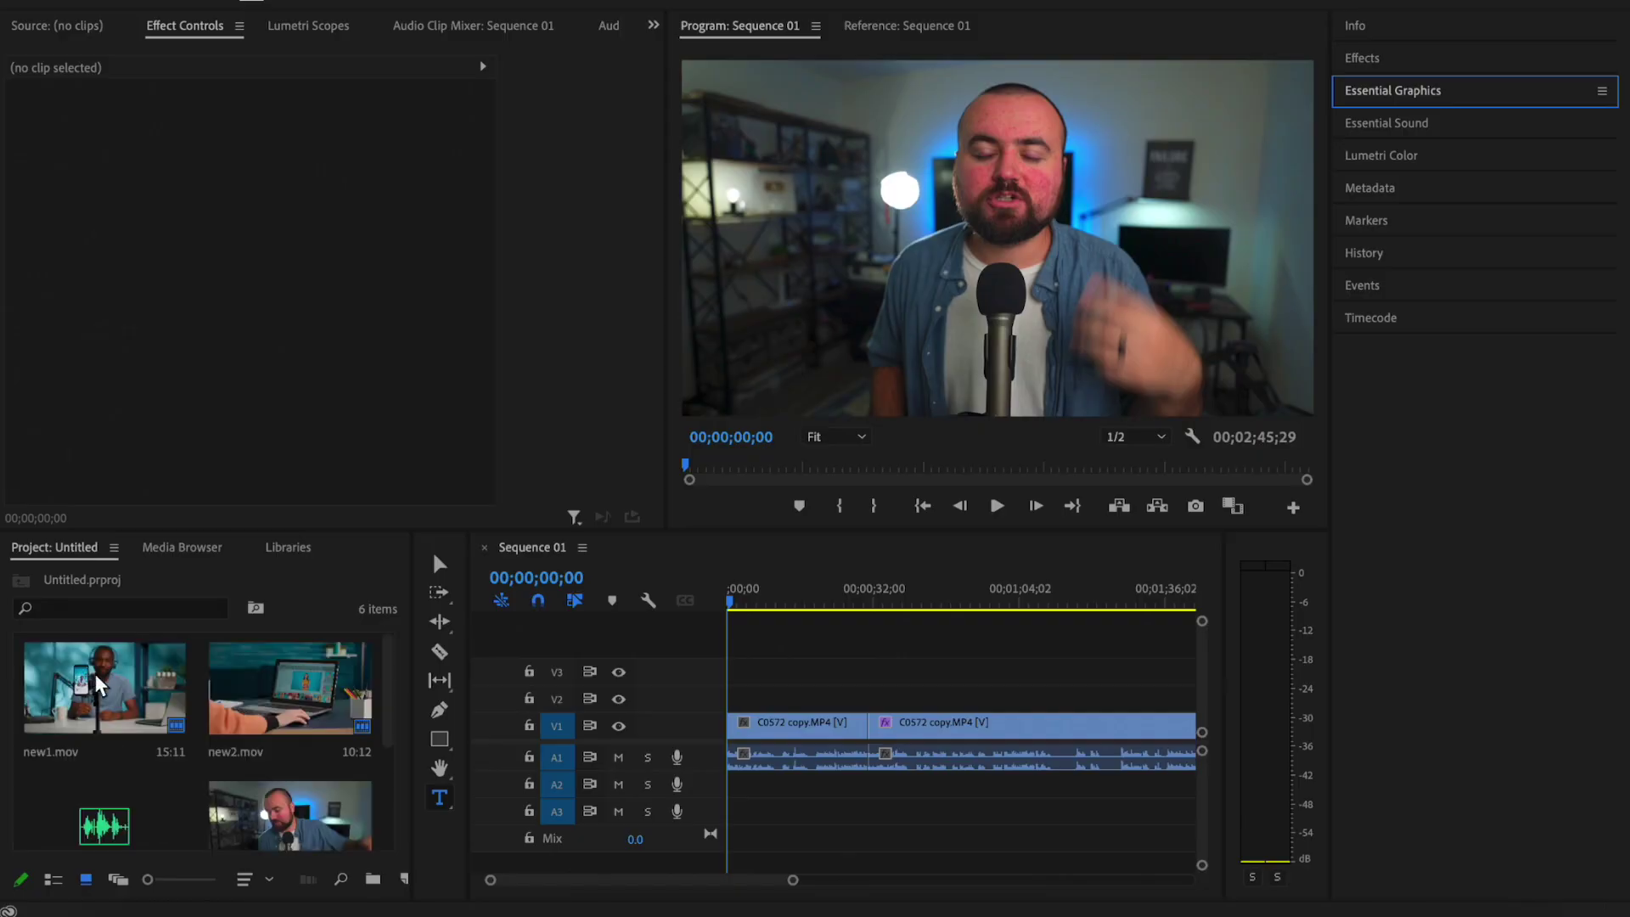
- Place ES_Late Nights on track A2 and set its volume level to -30 dB
{"action": "scroll", "coordinate": [94, 764], "scroll_direction": "up", "scroll_amount": 2}
{"action": "left_click", "coordinate": [85, 666]}
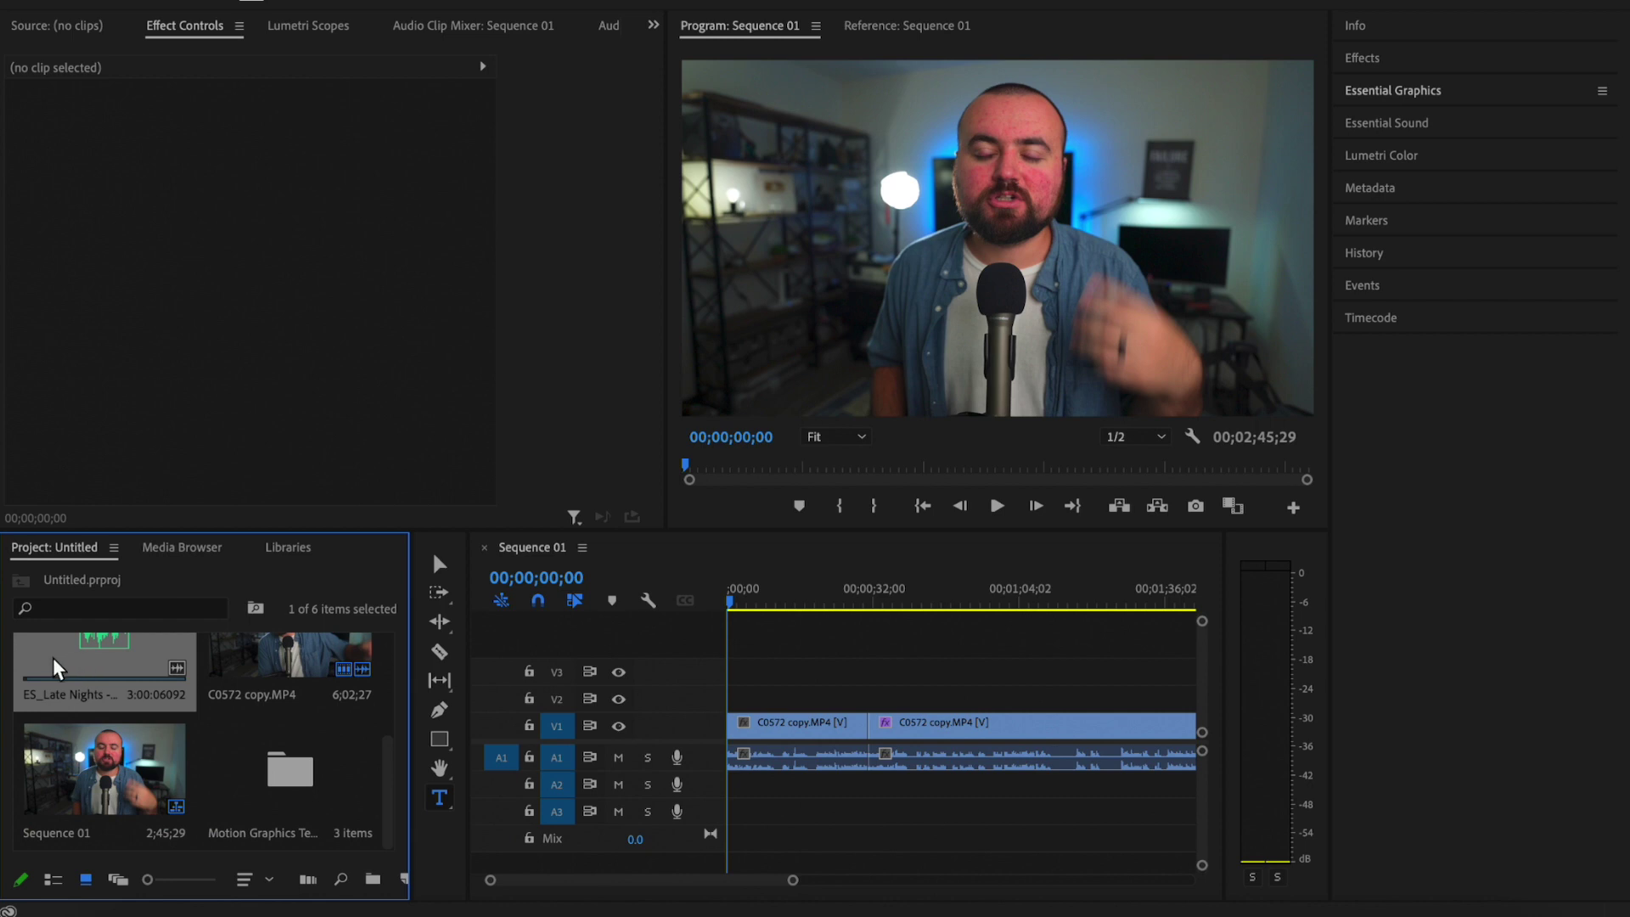
{"action": "left_click_drag", "start_coordinate": [56, 668], "coordinate": [723, 790]}
{"action": "left_click", "coordinate": [788, 791]}
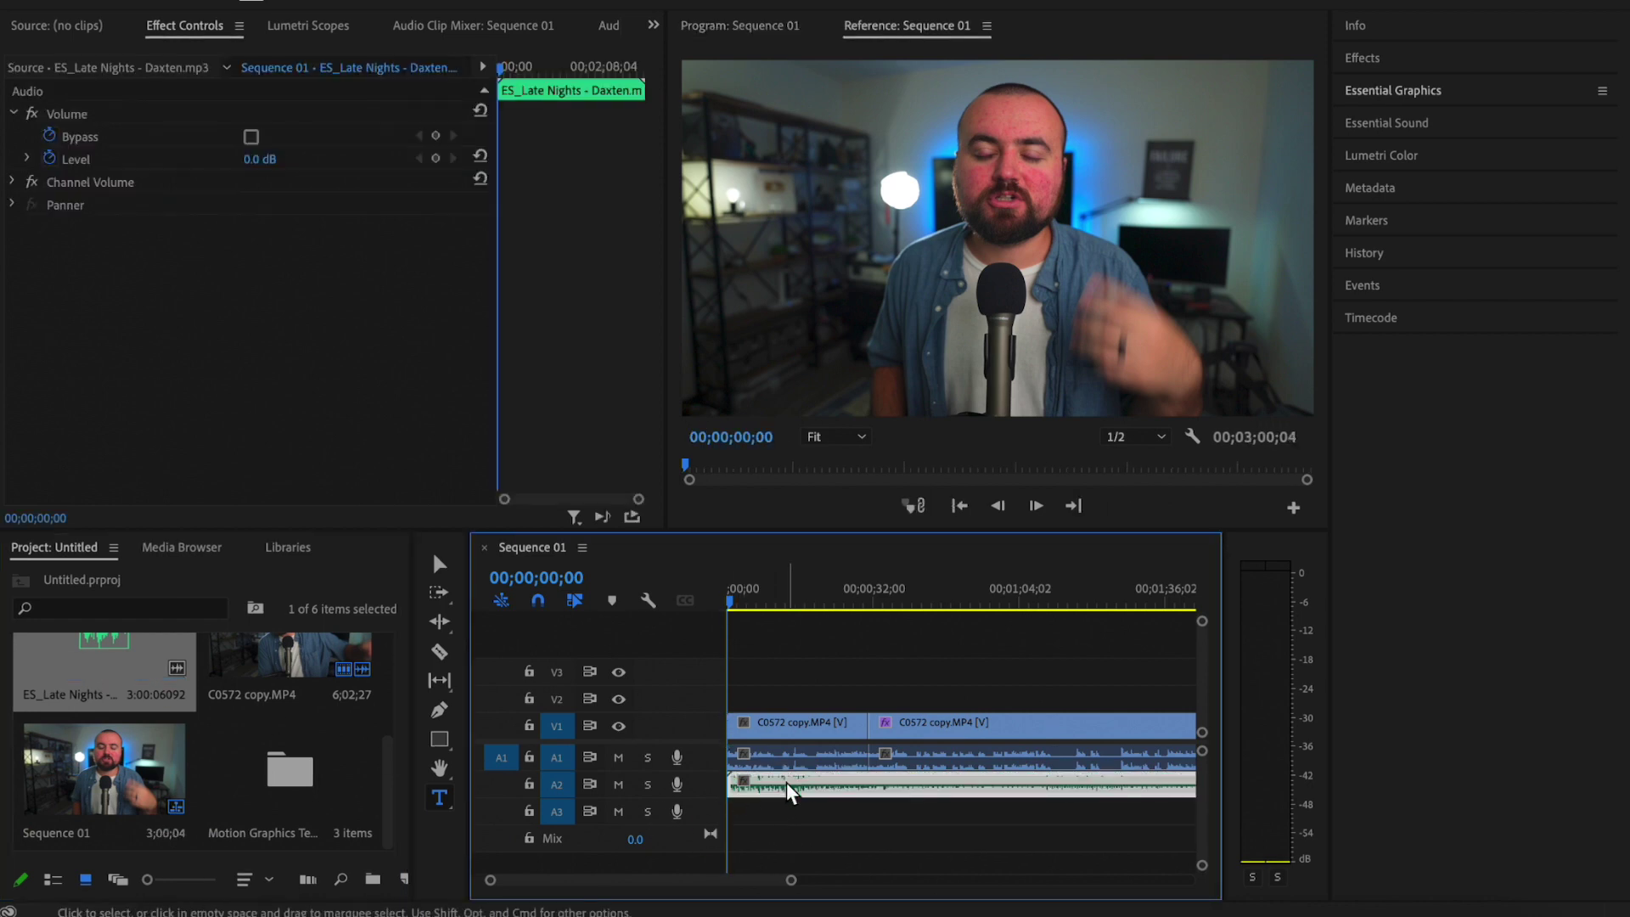
{"action": "left_click", "coordinate": [257, 162]}
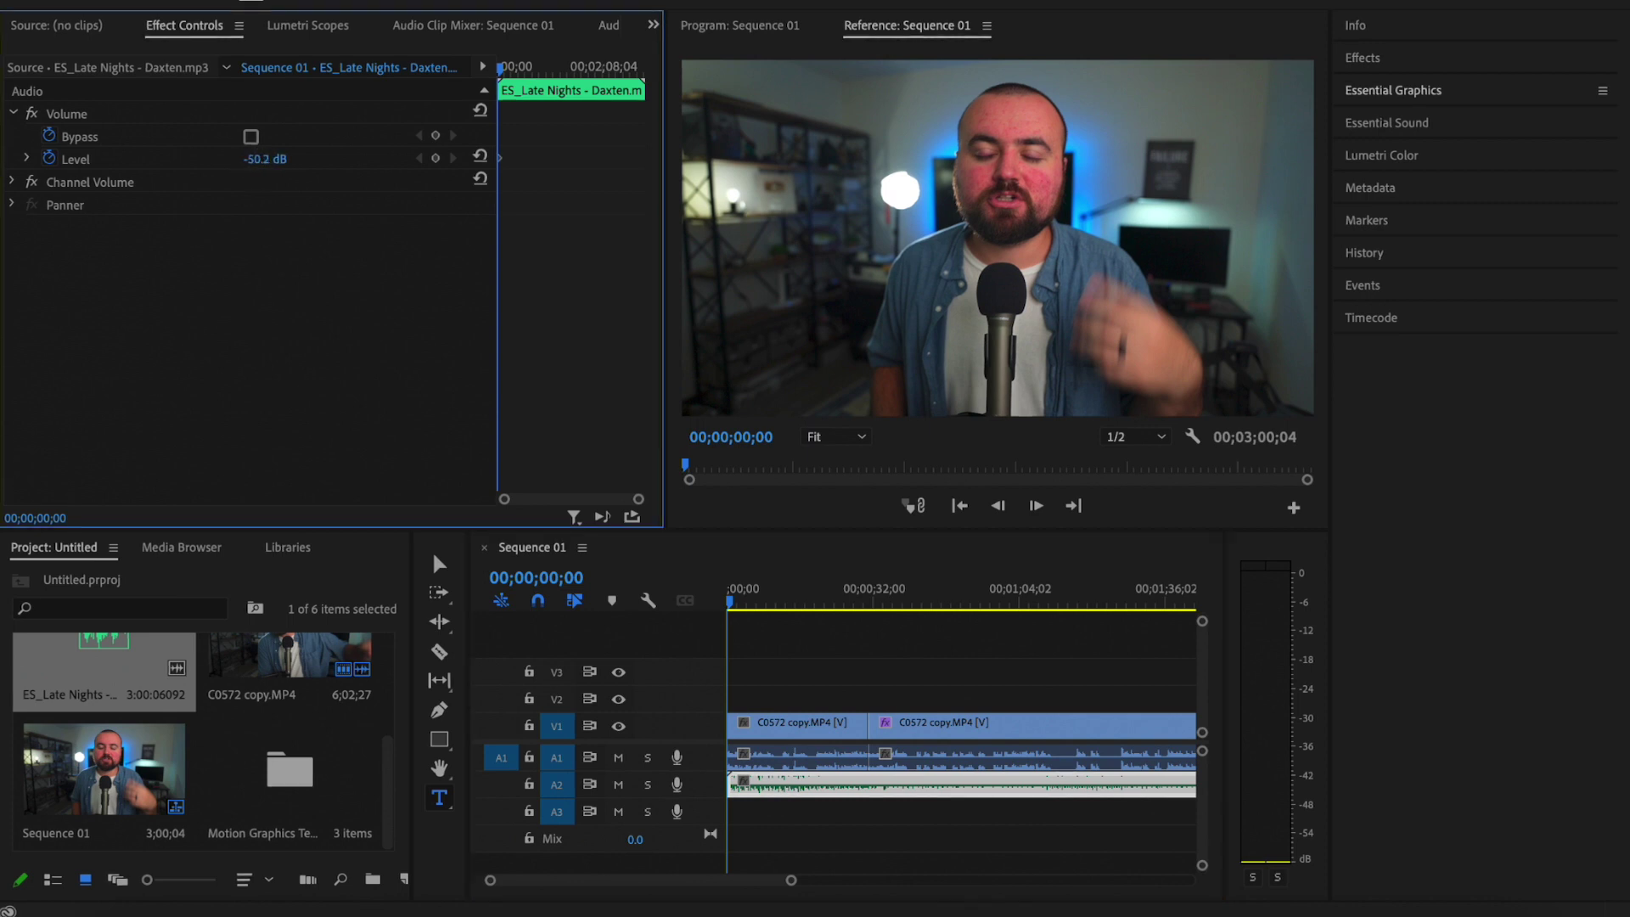
{"action": "left_click", "coordinate": [274, 159]}
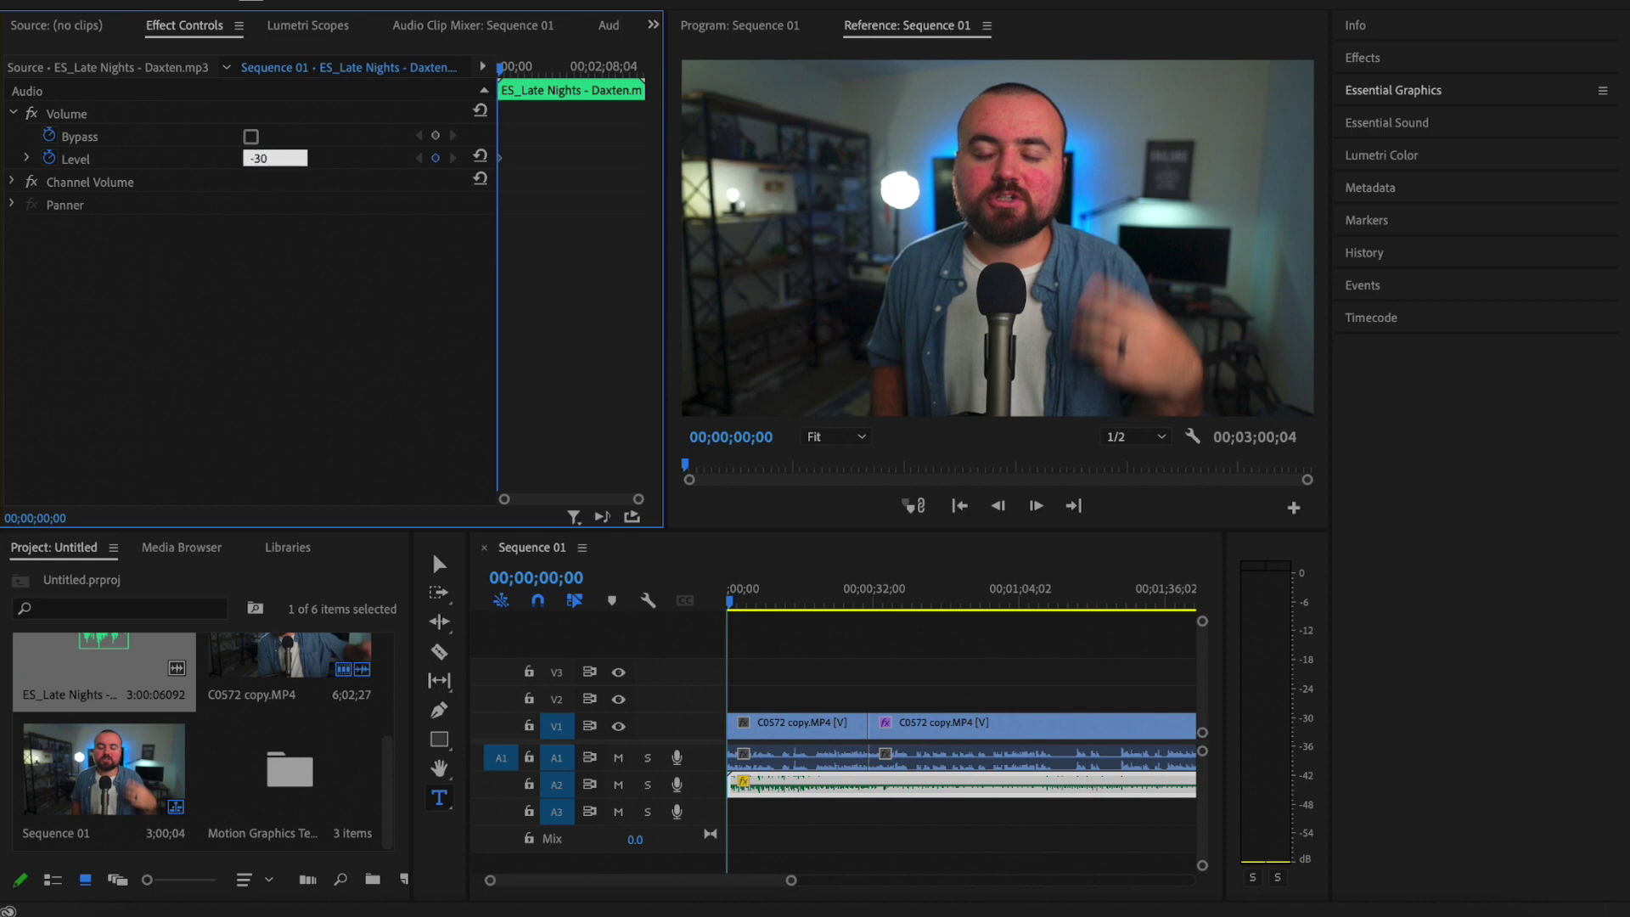
{"action": "left_click", "coordinate": [775, 665]}
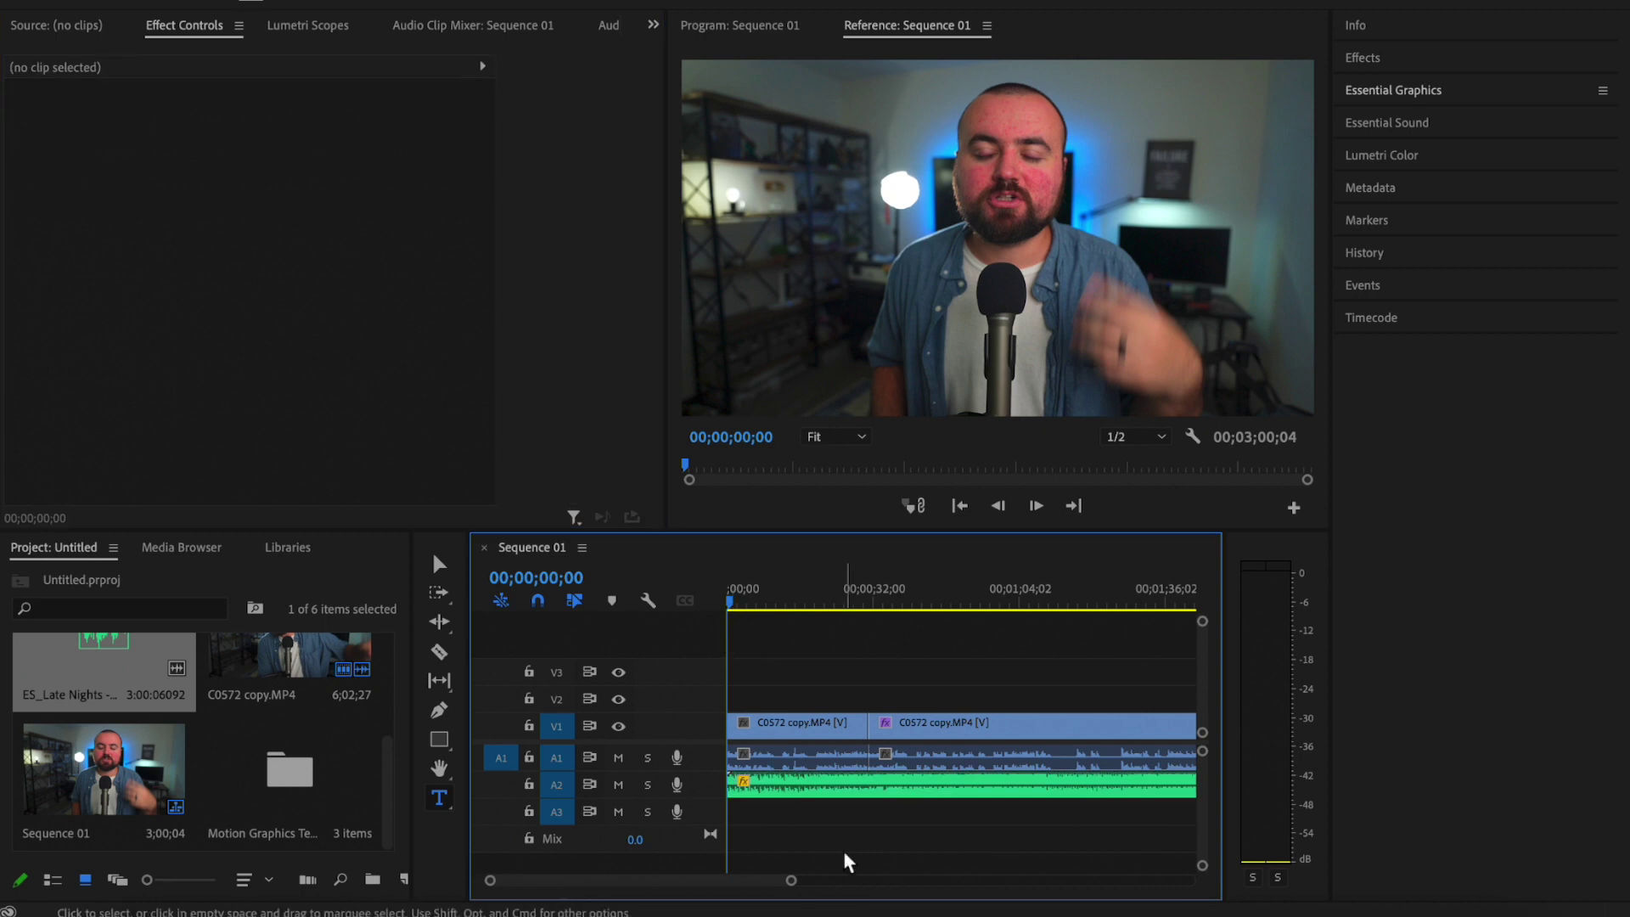
- Open Quick Export for Sequence 01 and keep the Match Source - Adaptive High Bitrate preset
{"action": "left_click", "coordinate": [1439, 198]}
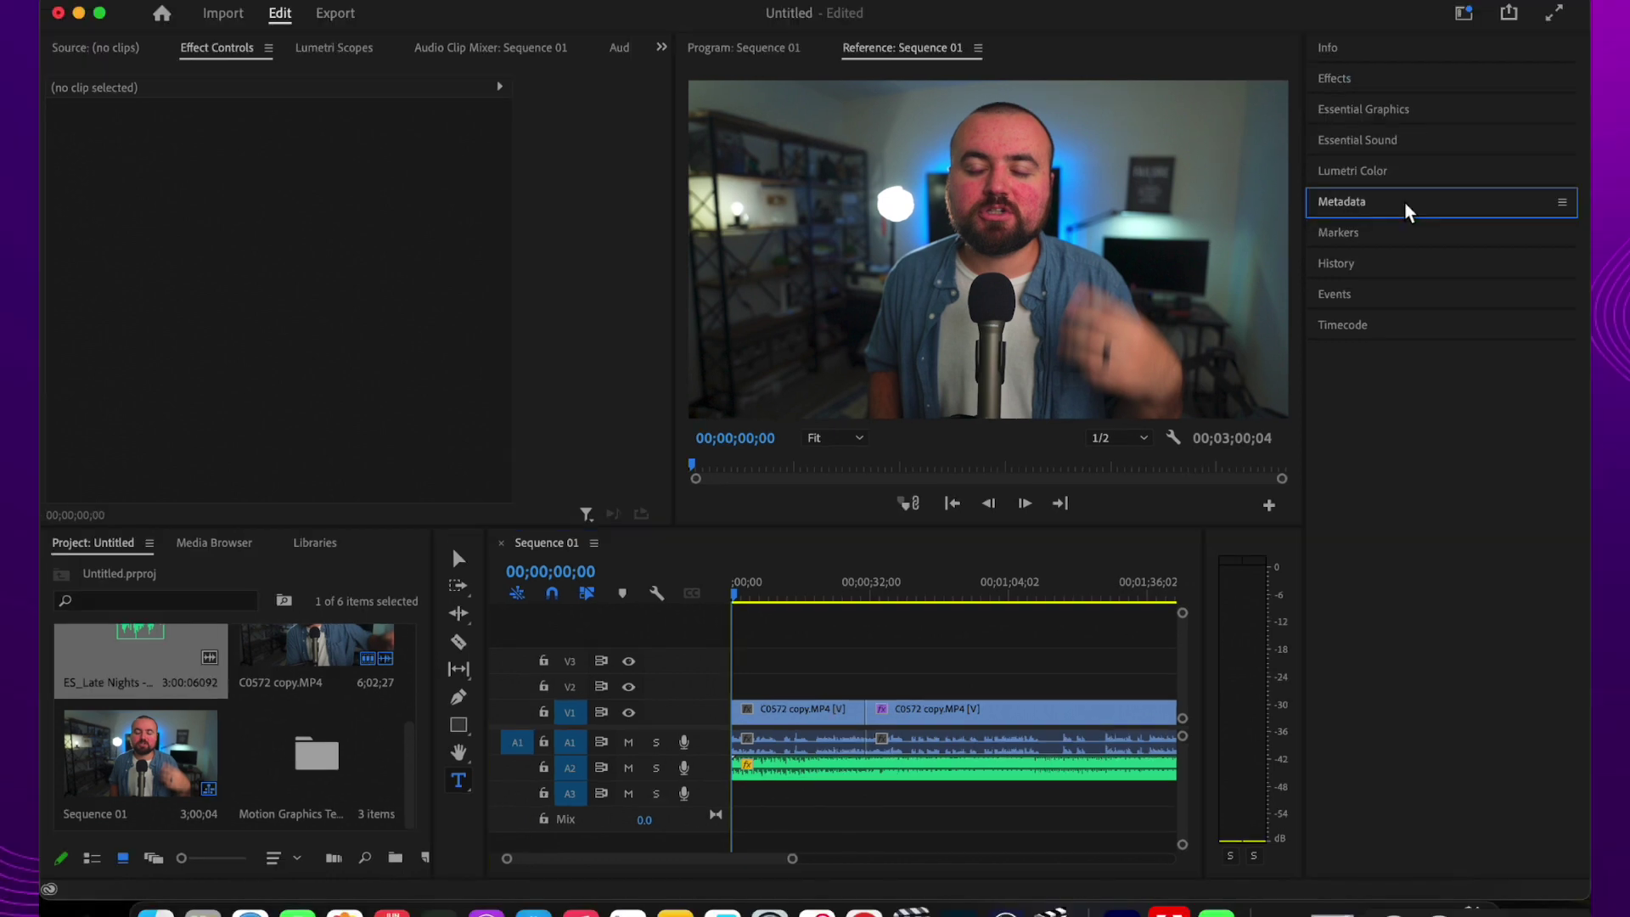
{"action": "left_click", "coordinate": [1508, 15]}
{"action": "left_click", "coordinate": [1406, 189]}
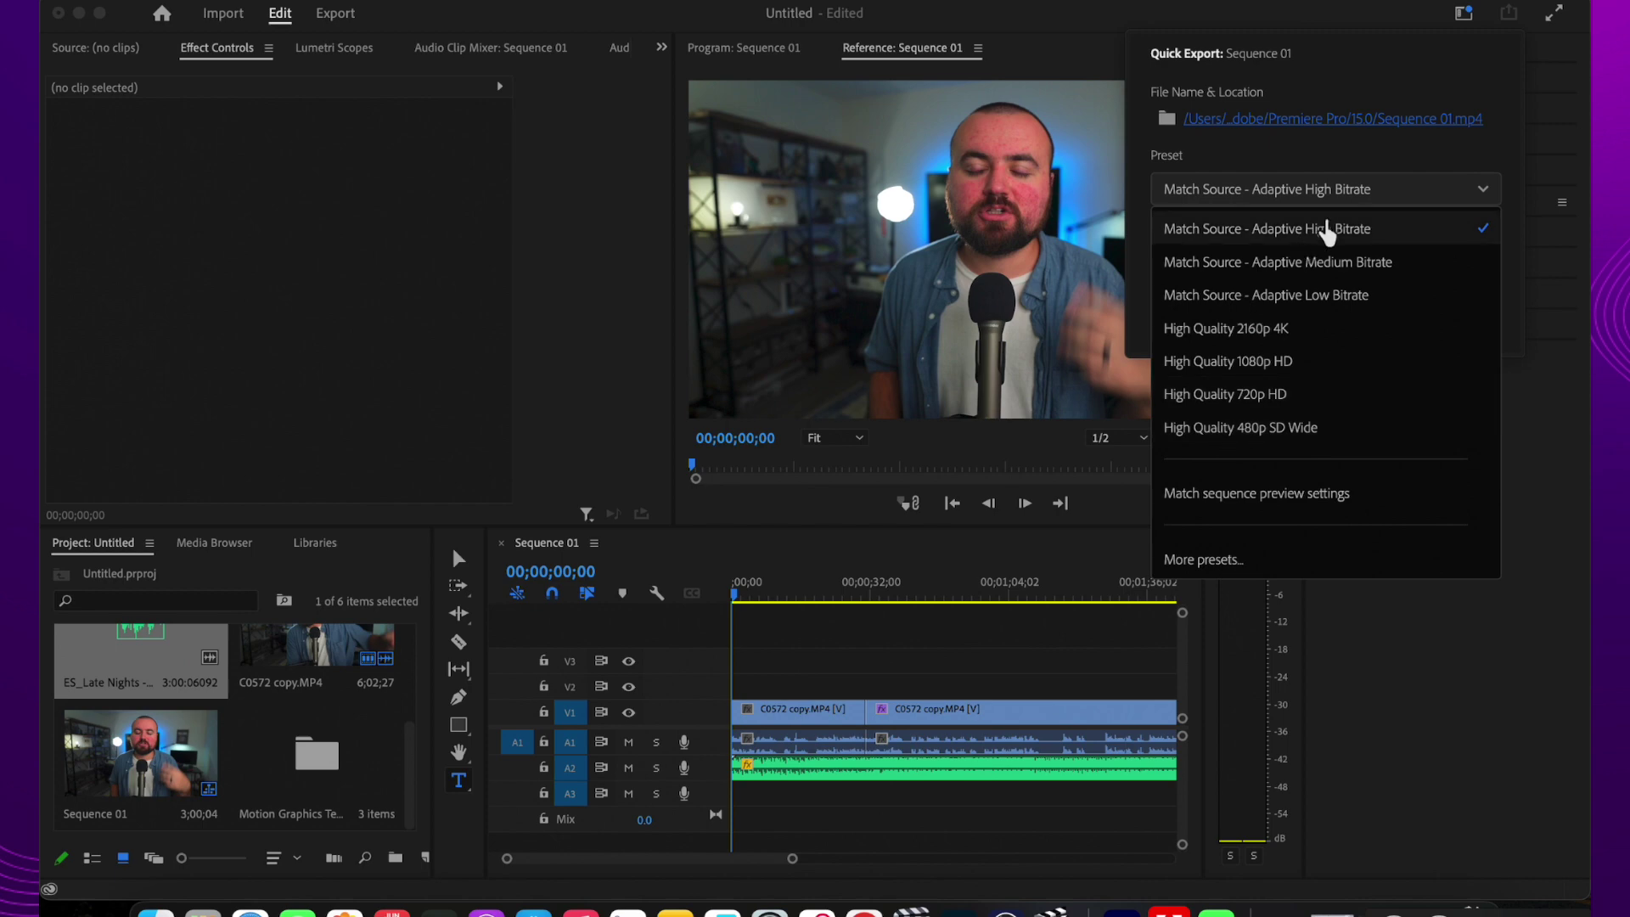
{"action": "left_click", "coordinate": [1392, 202]}
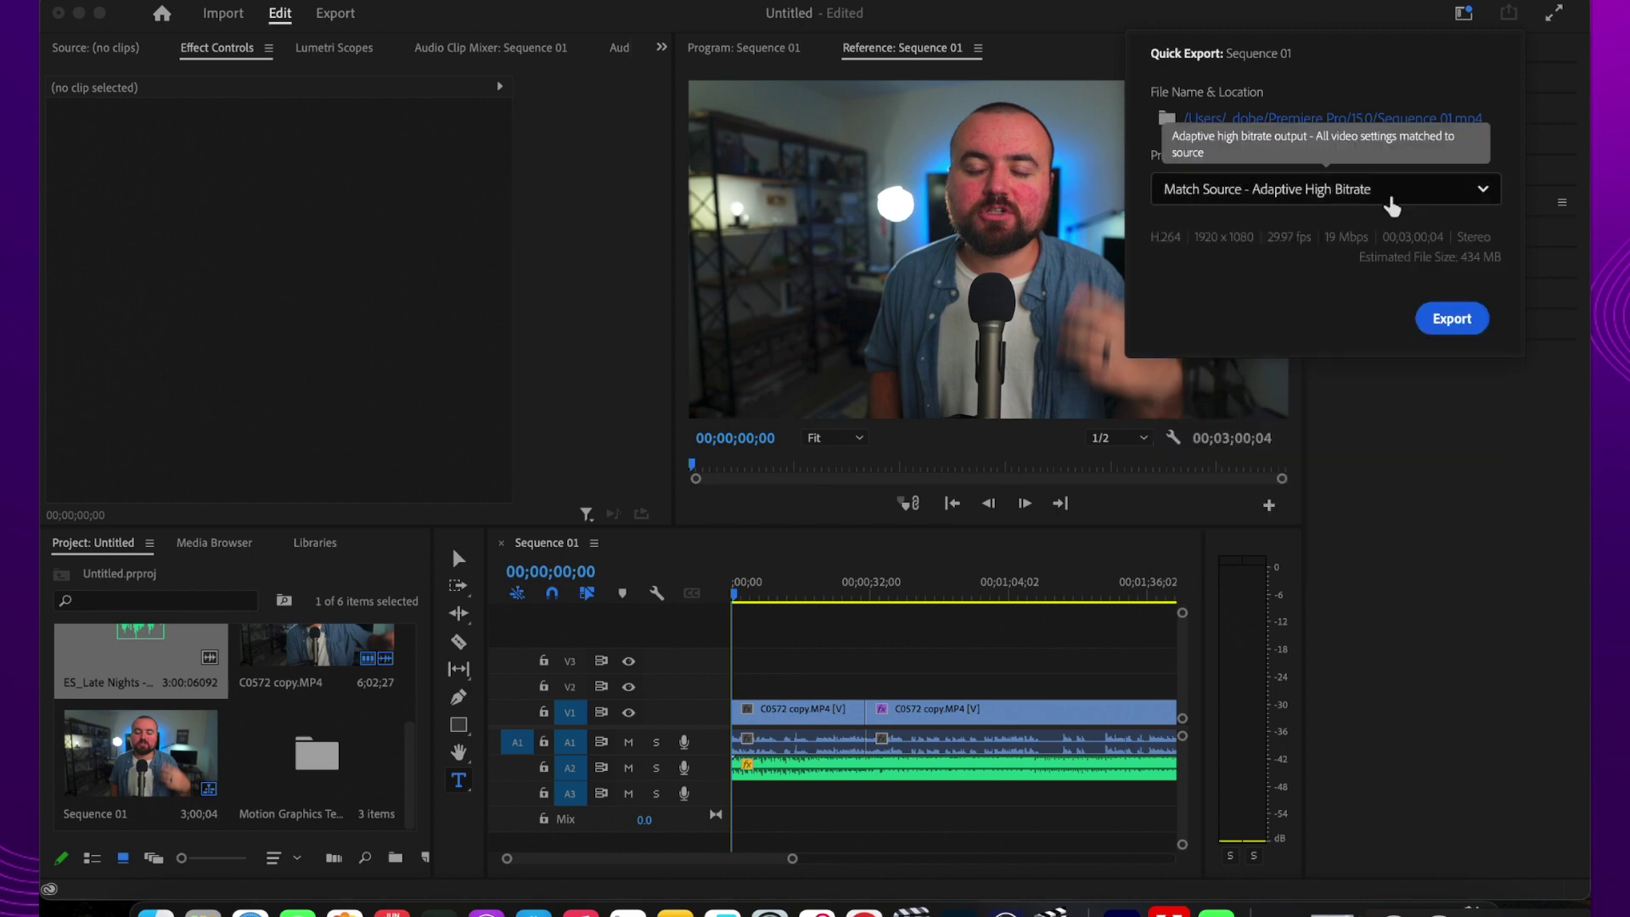